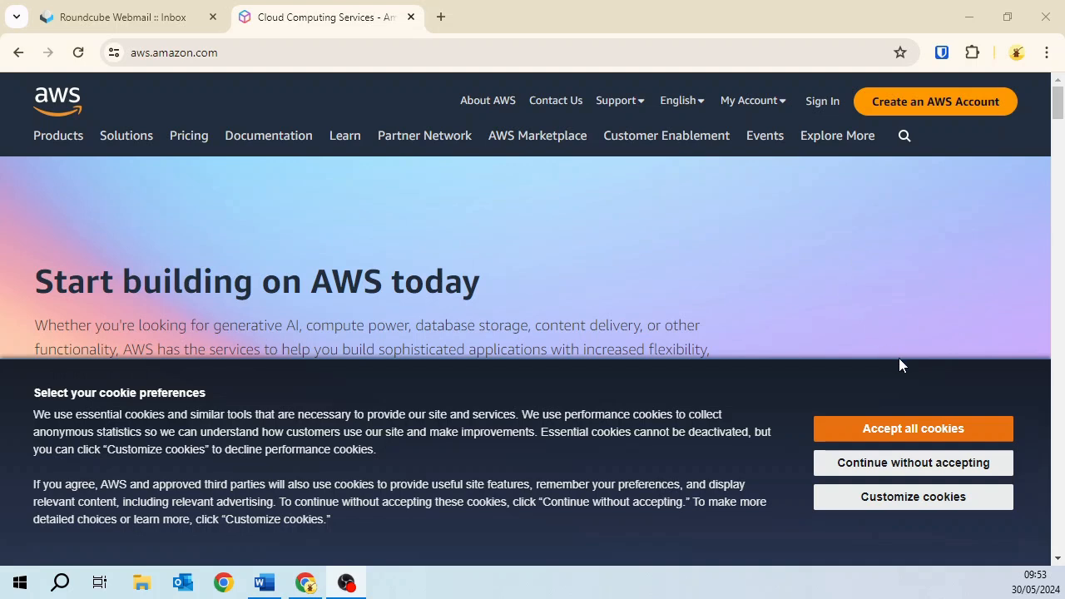
Accept cookies, begin a new AWS account, and enter the root email and account name 'Sogode IaC'.
{"action": "left_click", "coordinate": [930, 430]}
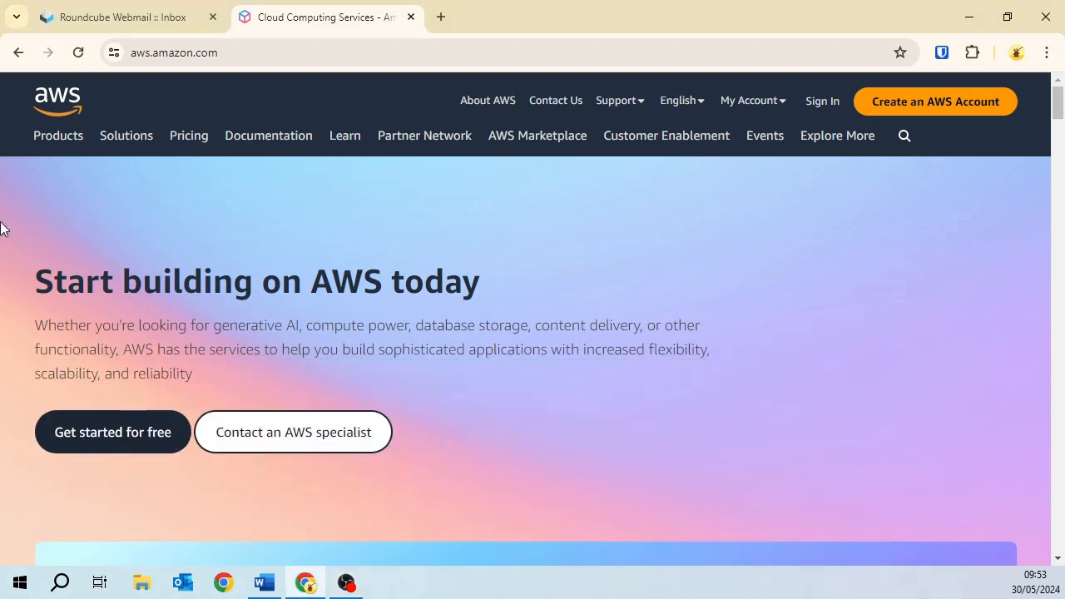
{"action": "left_click", "coordinate": [958, 102]}
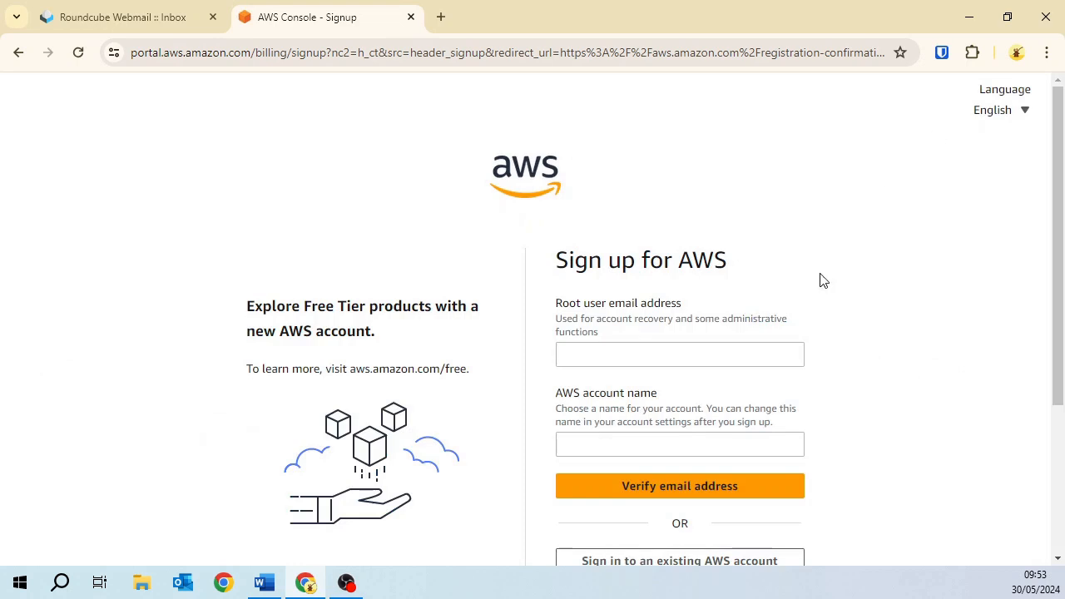
{"action": "left_click", "coordinate": [633, 346]}
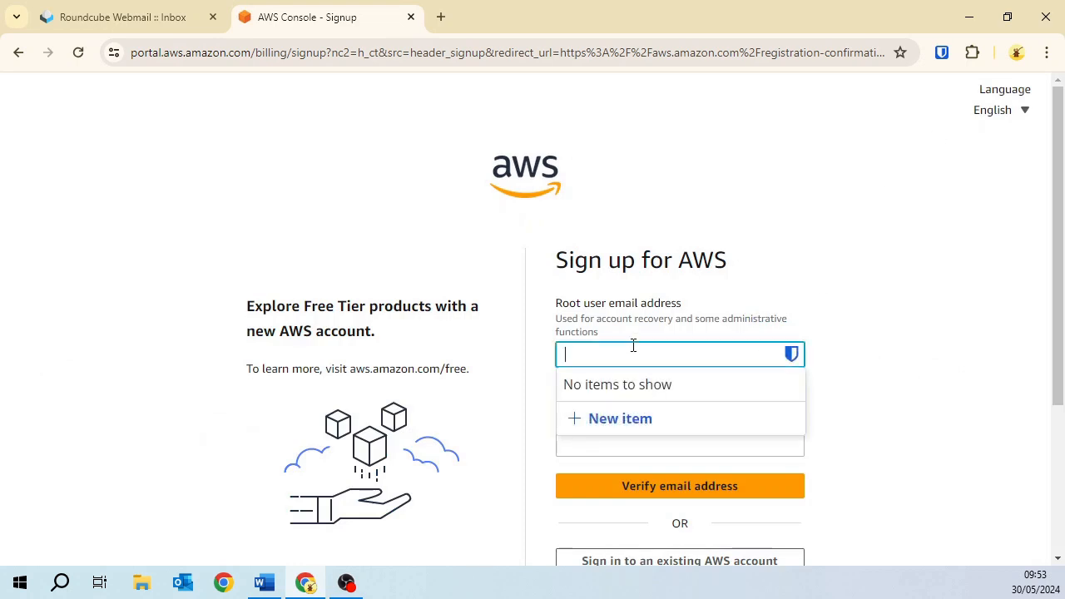
{"action": "key", "text": "Tab"}
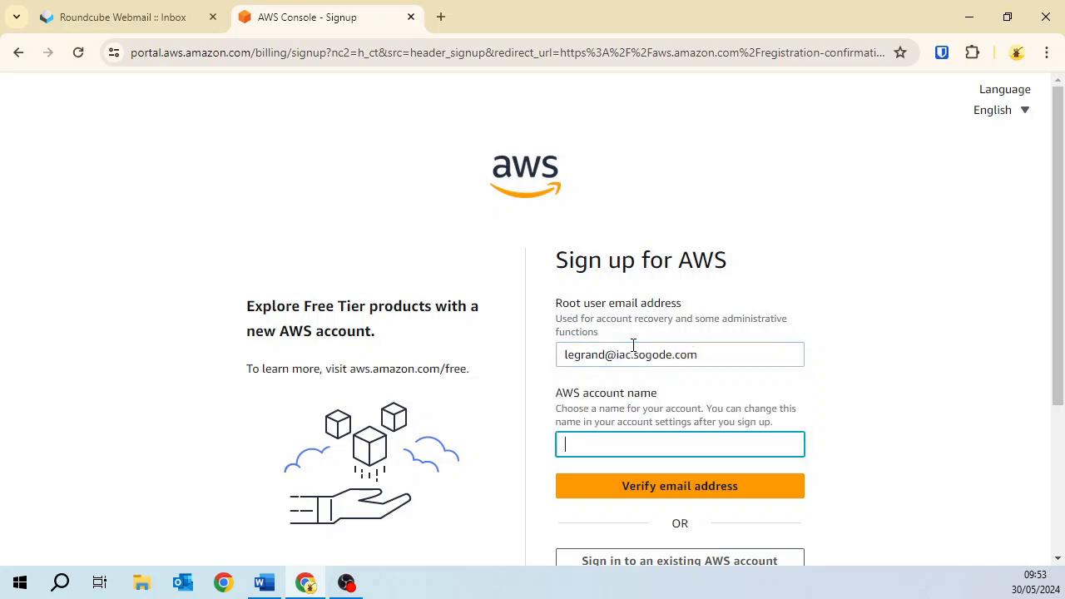
{"action": "scroll", "coordinate": [972, 409], "scroll_direction": "down", "scroll_amount": 2}
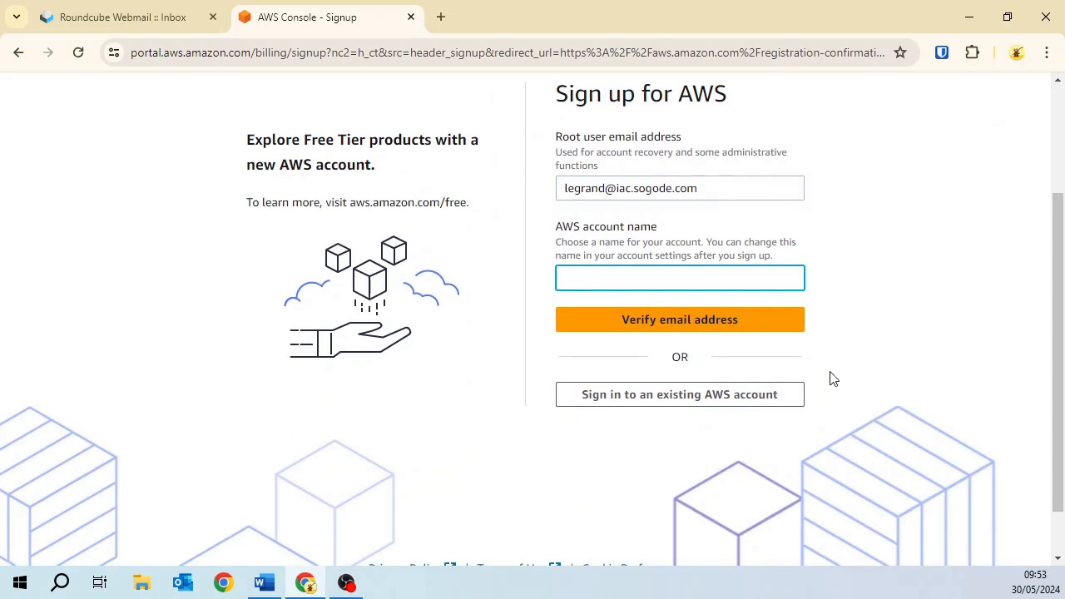
{"action": "type", "text": "Sogode IaC"}
Request email verification and submit the security check's captcha characters.
{"action": "left_click", "coordinate": [741, 318]}
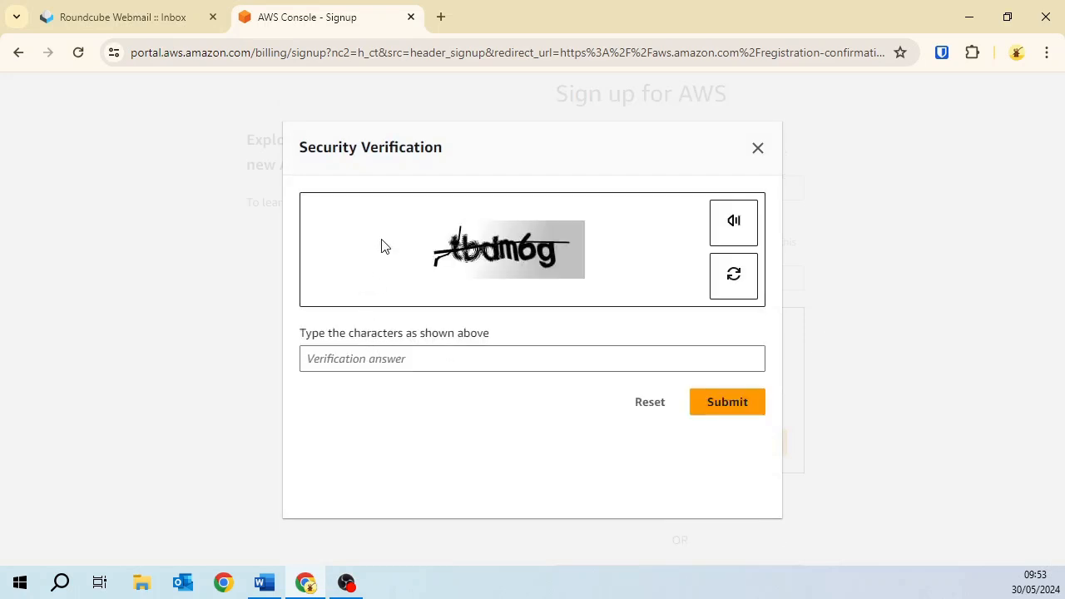
{"action": "left_click", "coordinate": [456, 356]}
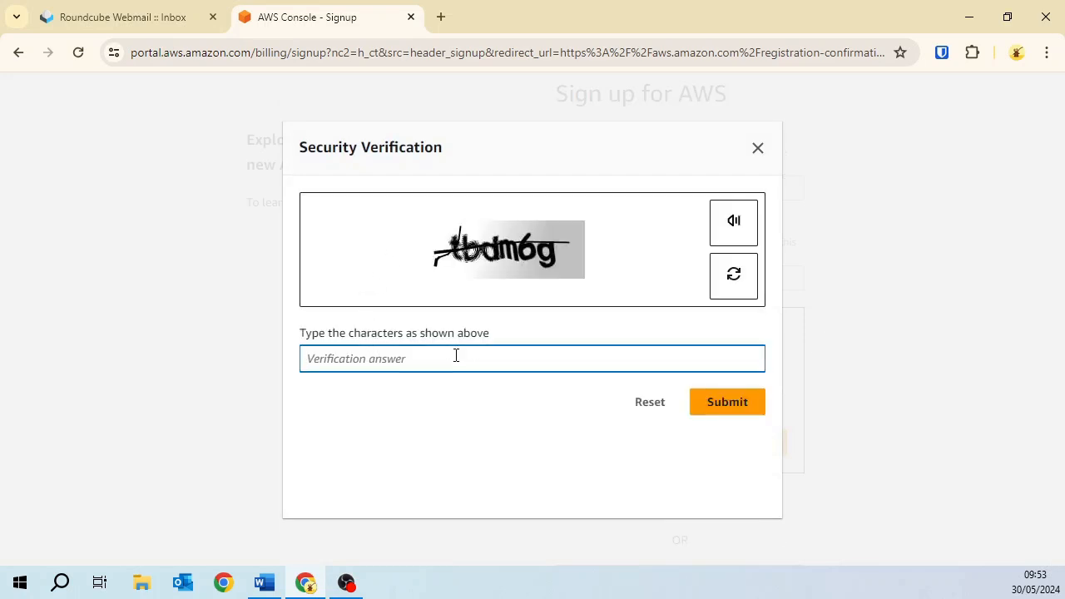
{"action": "type", "text": "tbdm6g"}
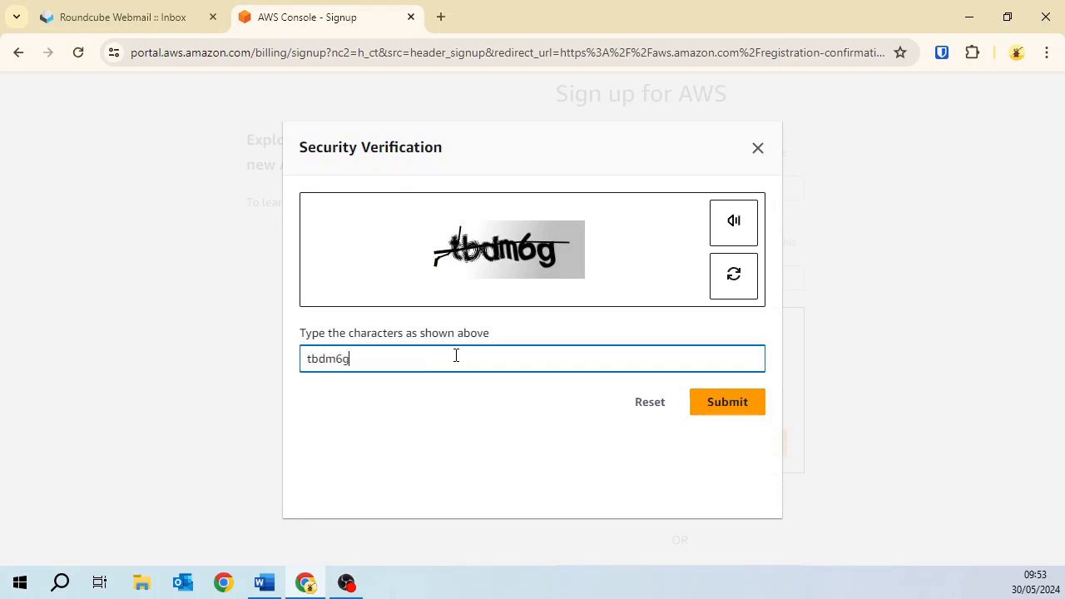
{"action": "key", "text": "Return"}
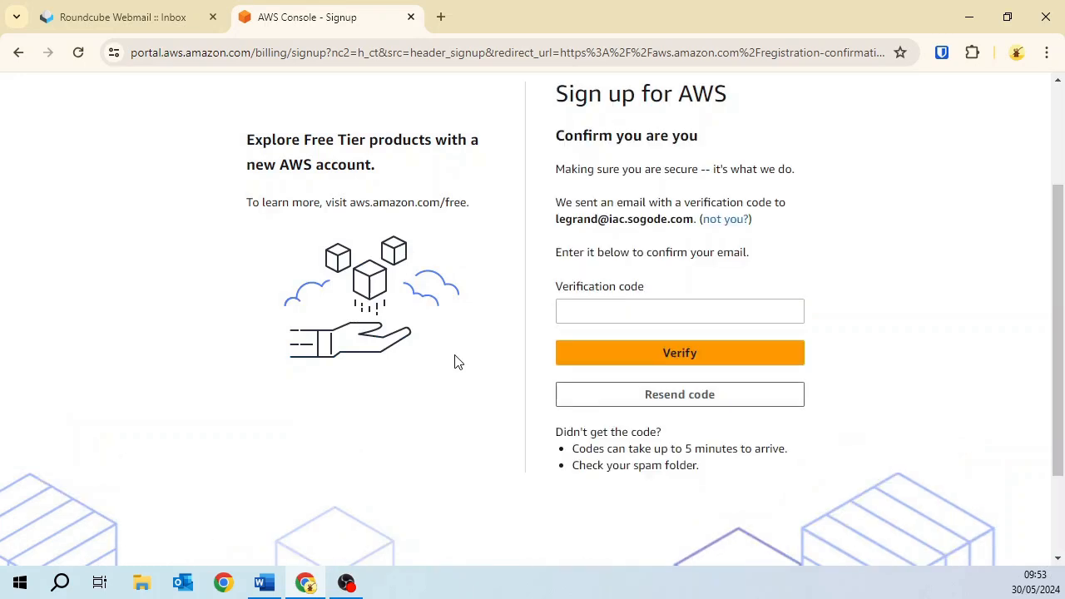
Refresh the Roundcube inbox, copy the code from the AWS Email Verification message, and return to AWS.
{"action": "left_click", "coordinate": [112, 19]}
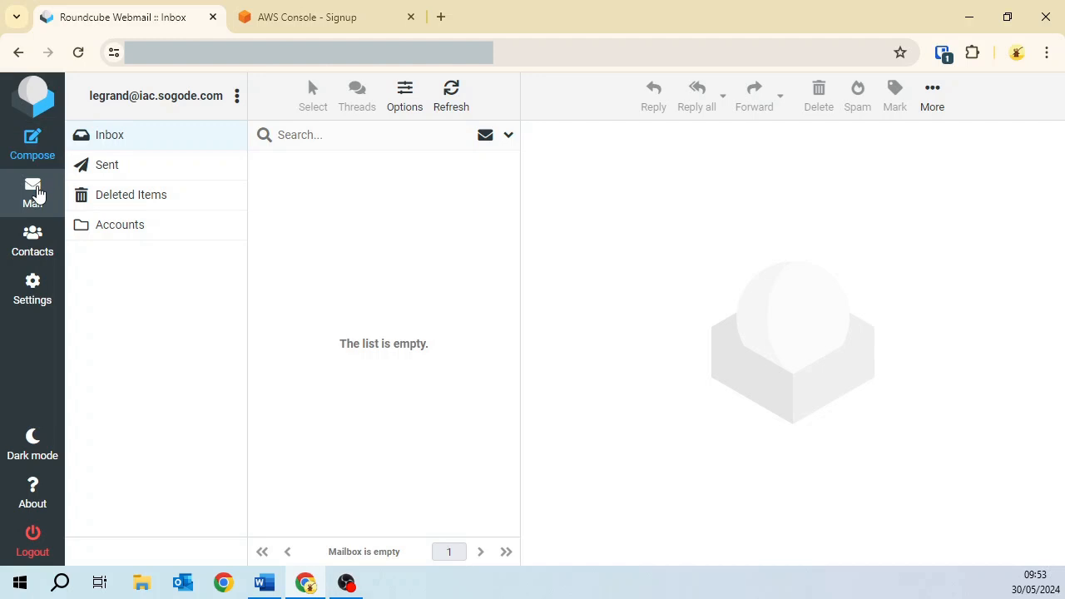
{"action": "left_click", "coordinate": [104, 138]}
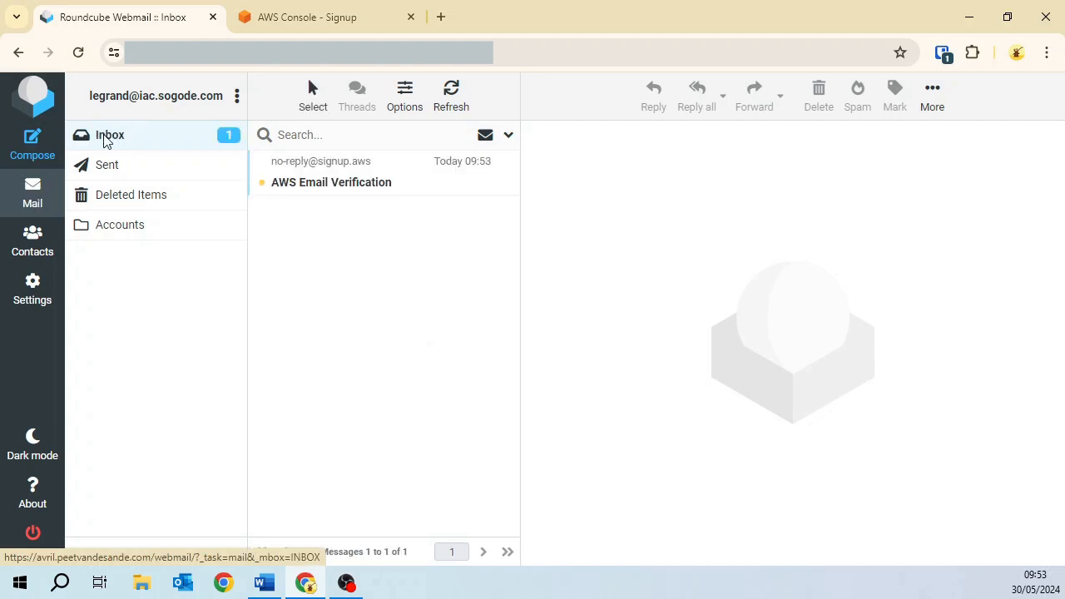
{"action": "left_click", "coordinate": [304, 183]}
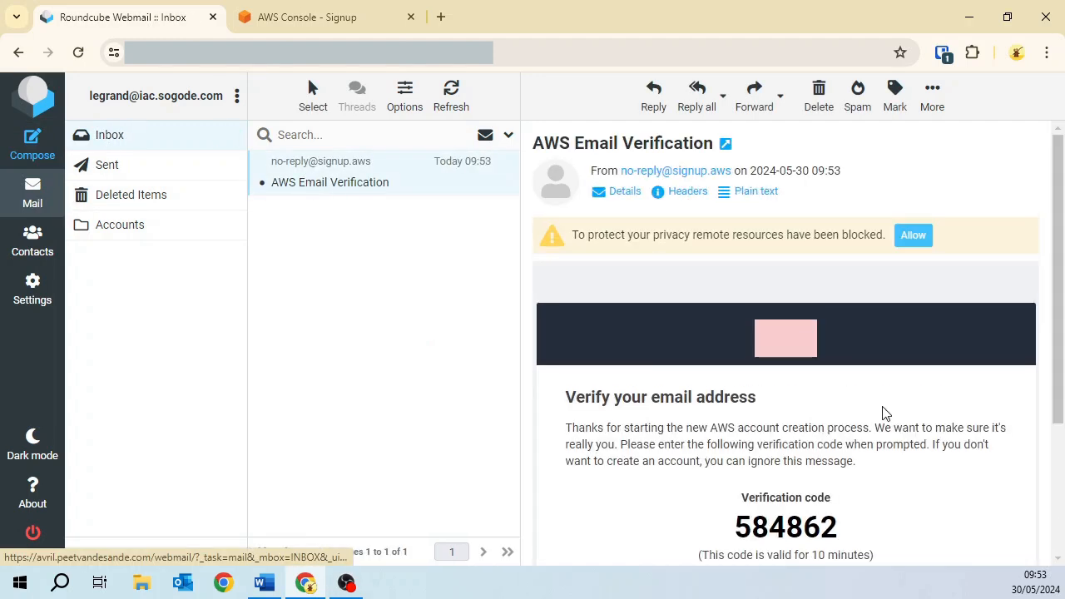
{"action": "double_click", "coordinate": [780, 527]}
{"action": "right_click", "coordinate": [779, 531]}
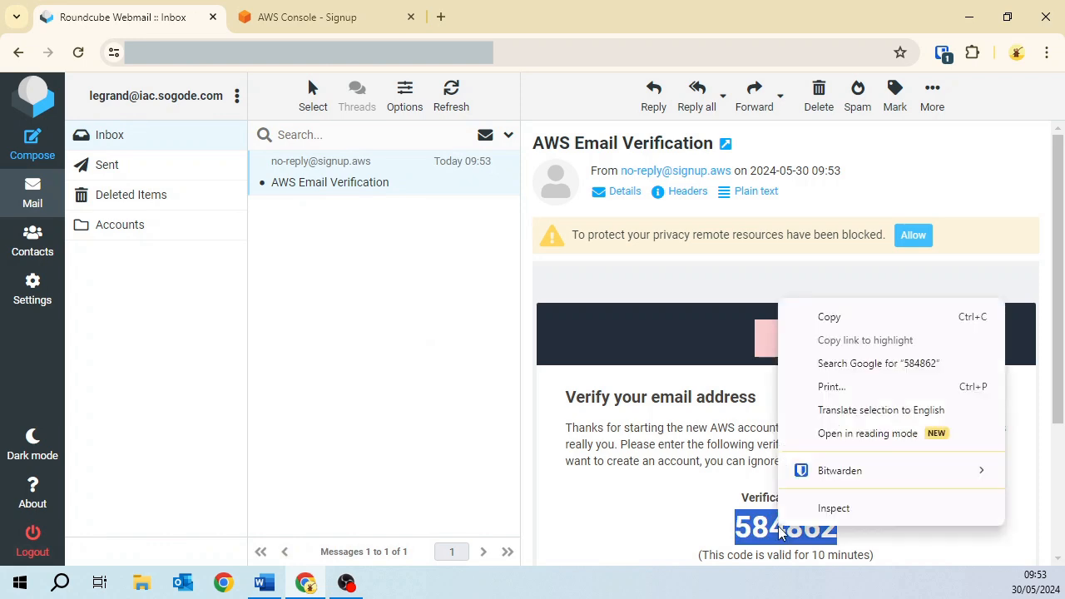
{"action": "left_click", "coordinate": [824, 323]}
{"action": "left_click", "coordinate": [307, 17]}
Paste and verify the emailed code, then start a new Bitwarden login from the root password field.
{"action": "left_click", "coordinate": [694, 318]}
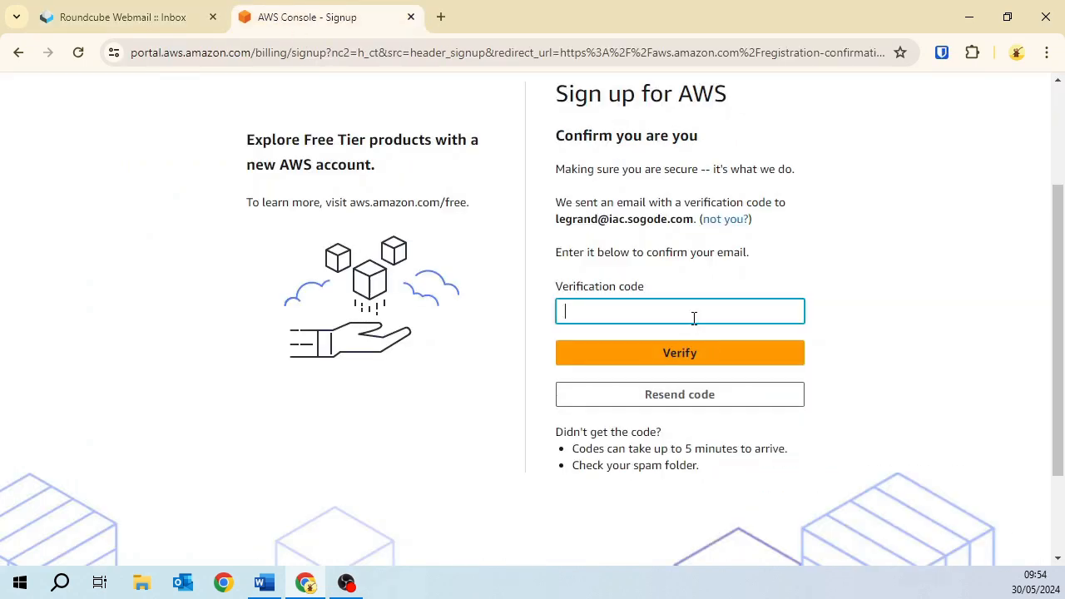
{"action": "key", "text": "ctrl+v"}
{"action": "left_click", "coordinate": [704, 355]}
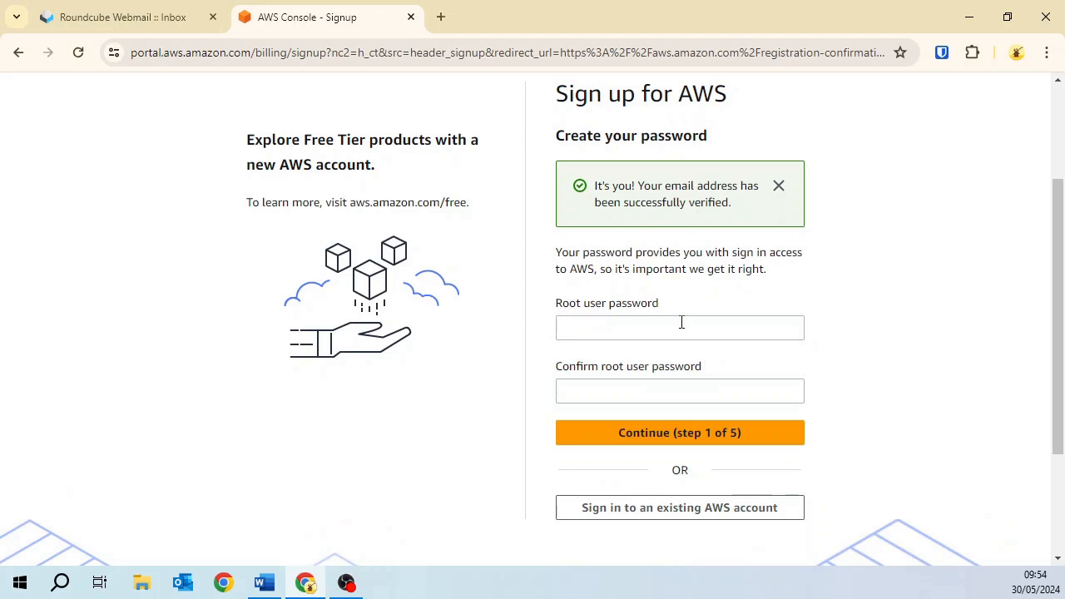
{"action": "left_click", "coordinate": [680, 333]}
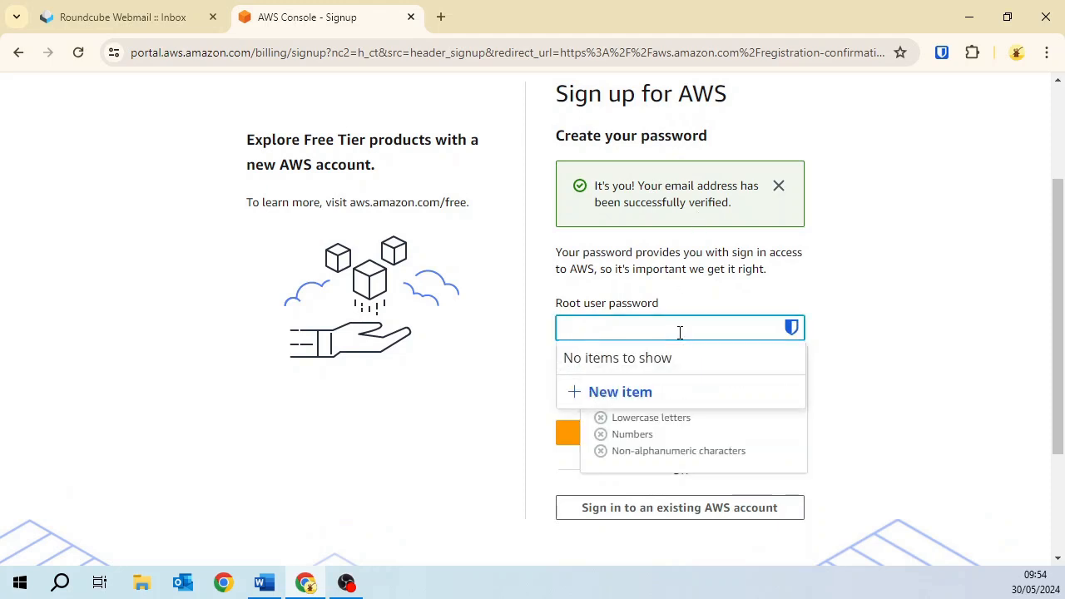
{"action": "left_click", "coordinate": [625, 402]}
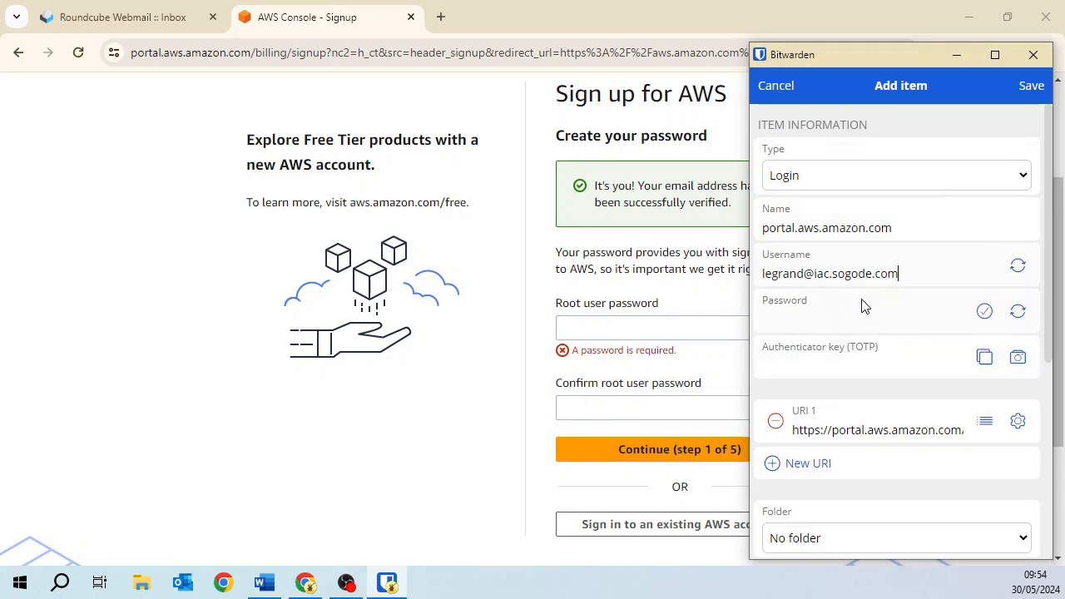
Generate a 16-character password with special characters and save it as the AWS portal login.
{"action": "left_click", "coordinate": [1025, 316]}
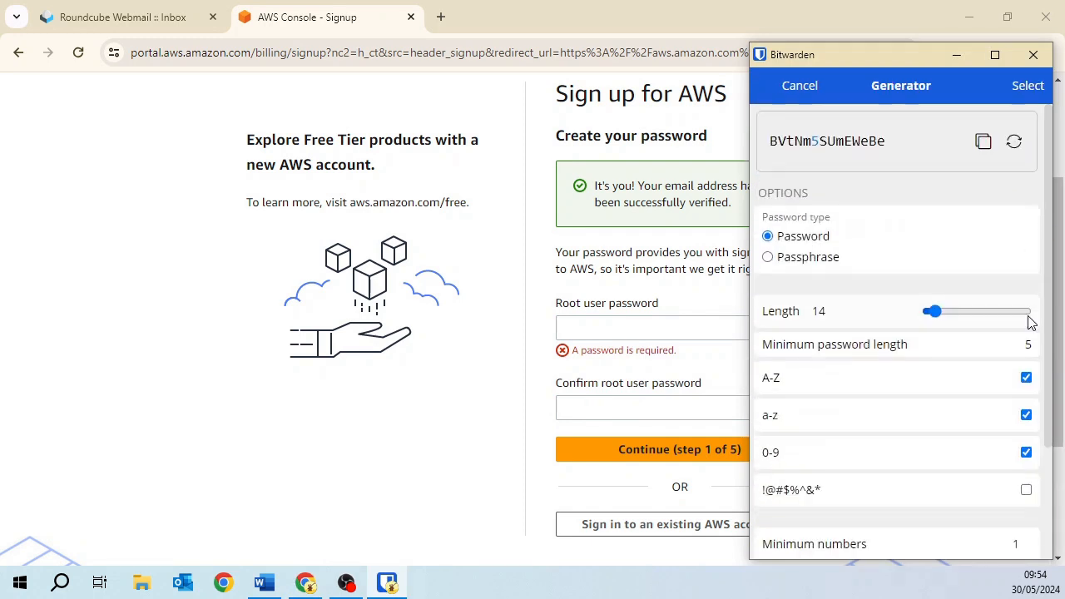
{"action": "left_click", "coordinate": [915, 308]}
{"action": "left_click", "coordinate": [916, 308]}
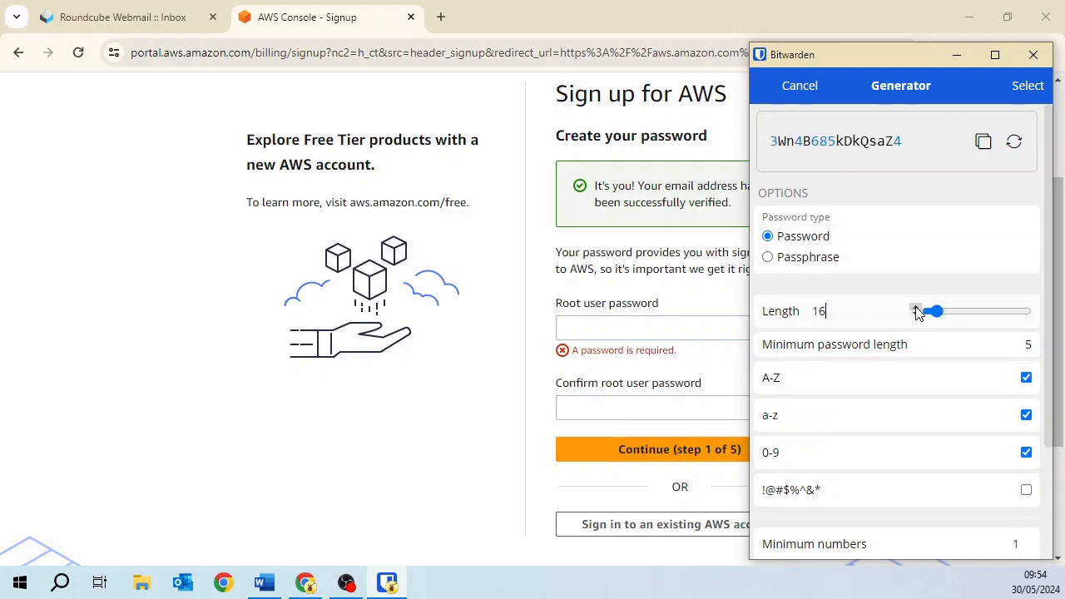
{"action": "left_click", "coordinate": [1026, 491]}
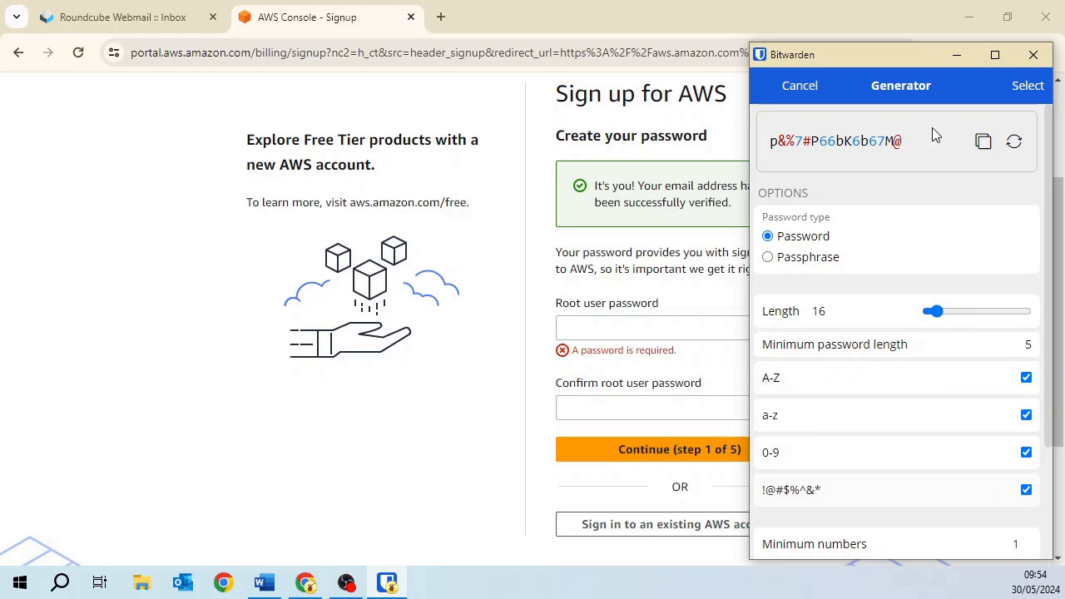
{"action": "left_click", "coordinate": [1032, 91]}
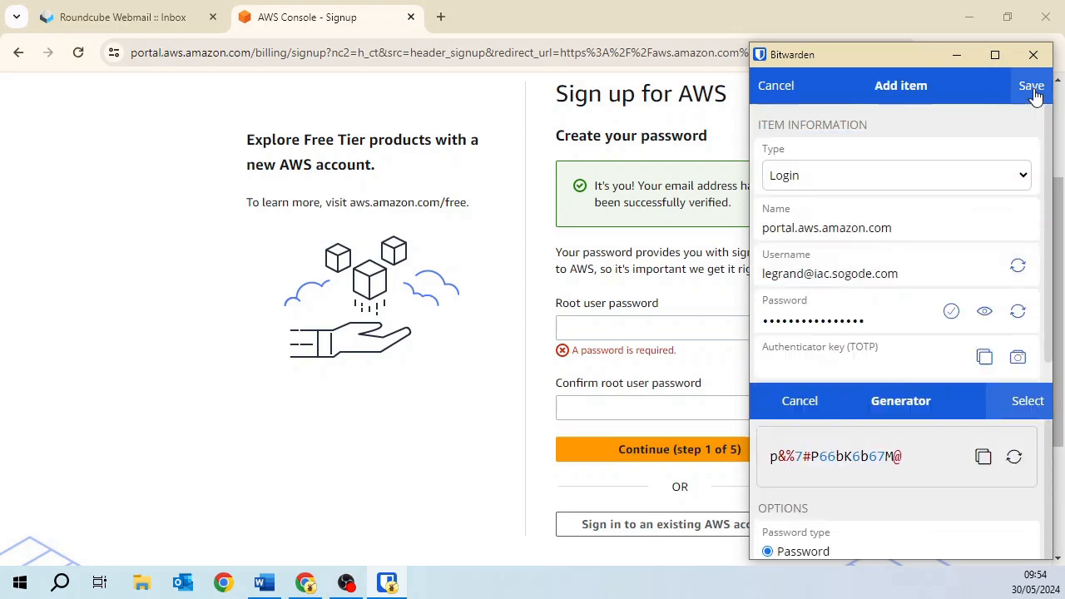
{"action": "left_click", "coordinate": [1033, 92]}
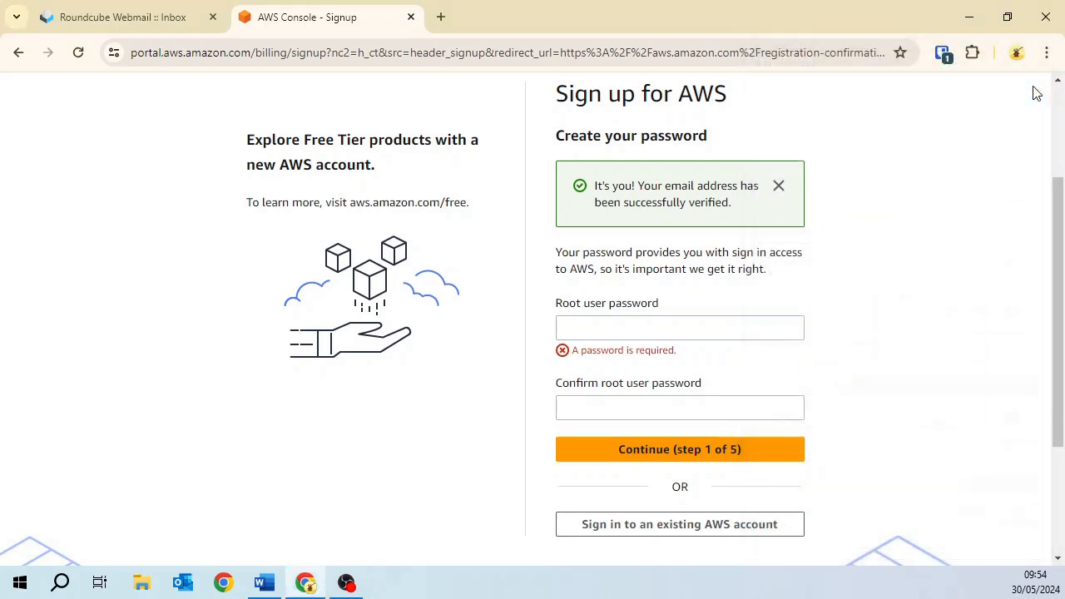
Autofill the root user password from the saved Bitwarden login.
{"action": "left_click", "coordinate": [730, 330]}
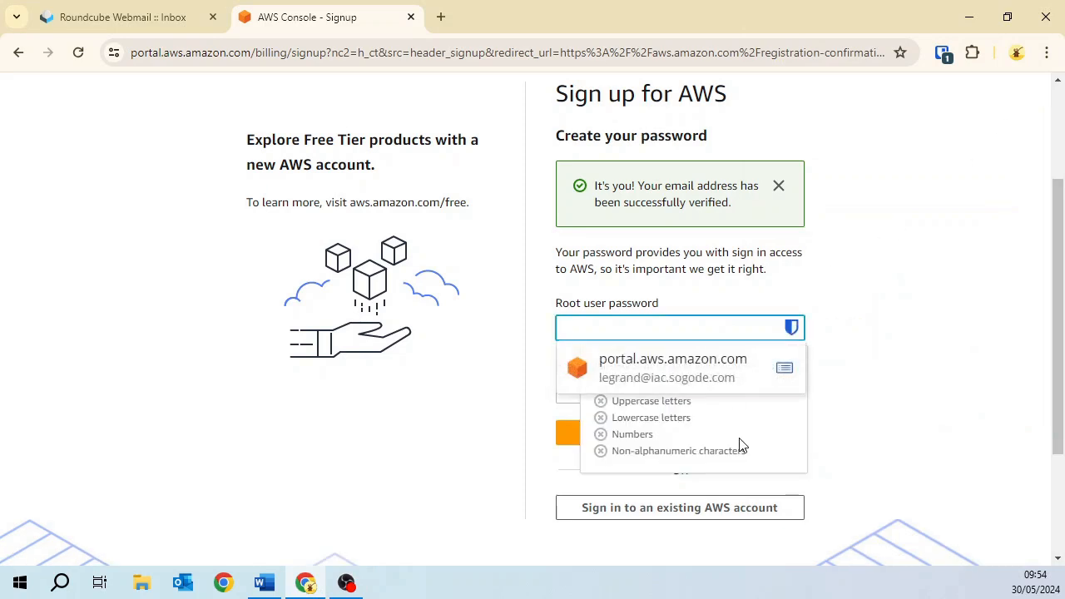
{"action": "left_click", "coordinate": [682, 377]}
{"action": "left_click", "coordinate": [865, 390]}
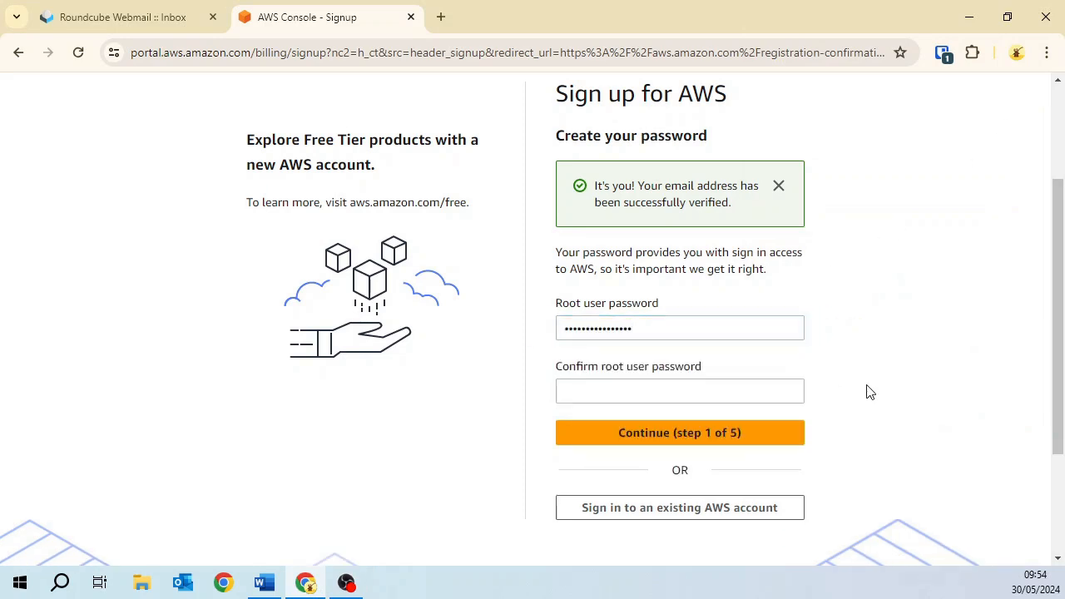
{"action": "left_click", "coordinate": [704, 402]}
{"action": "left_click", "coordinate": [687, 435]}
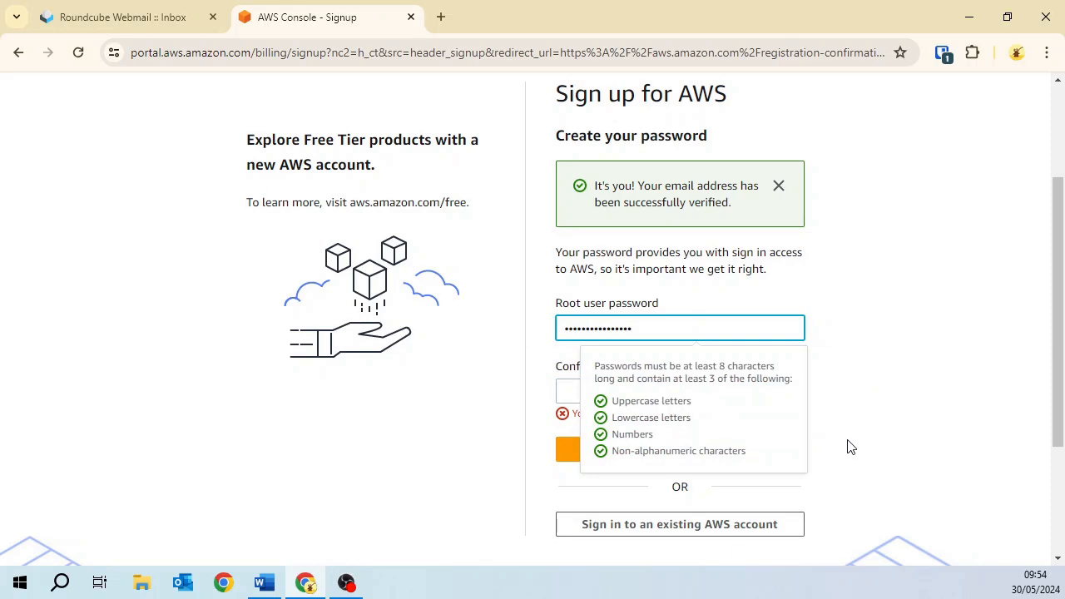
Paste the vault password into Confirm, continue, and decline Chrome's offer to save it.
{"action": "left_click", "coordinate": [943, 53]}
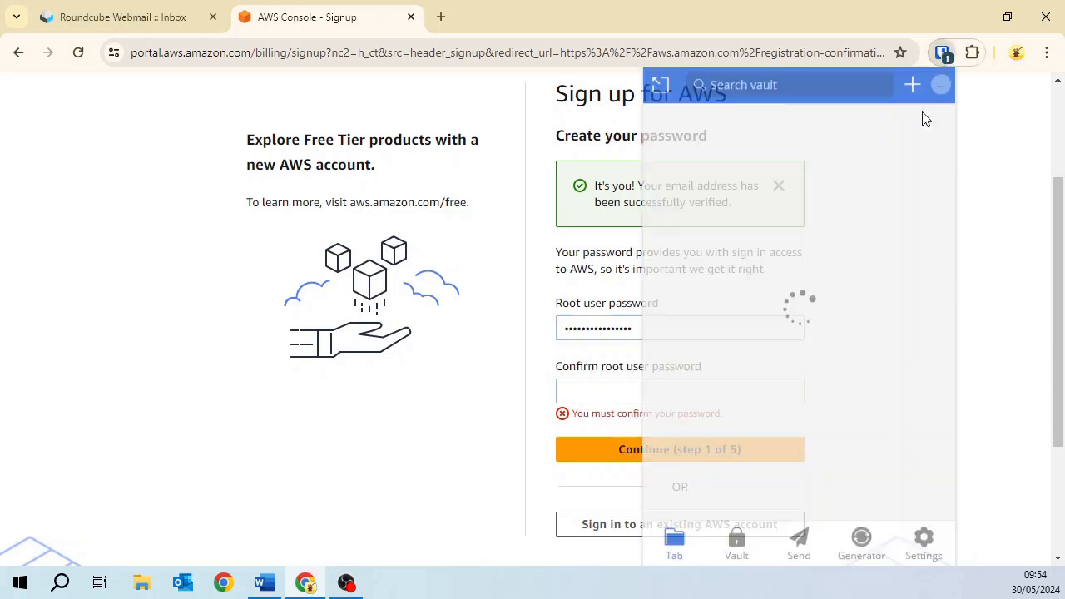
{"action": "left_click", "coordinate": [907, 156]}
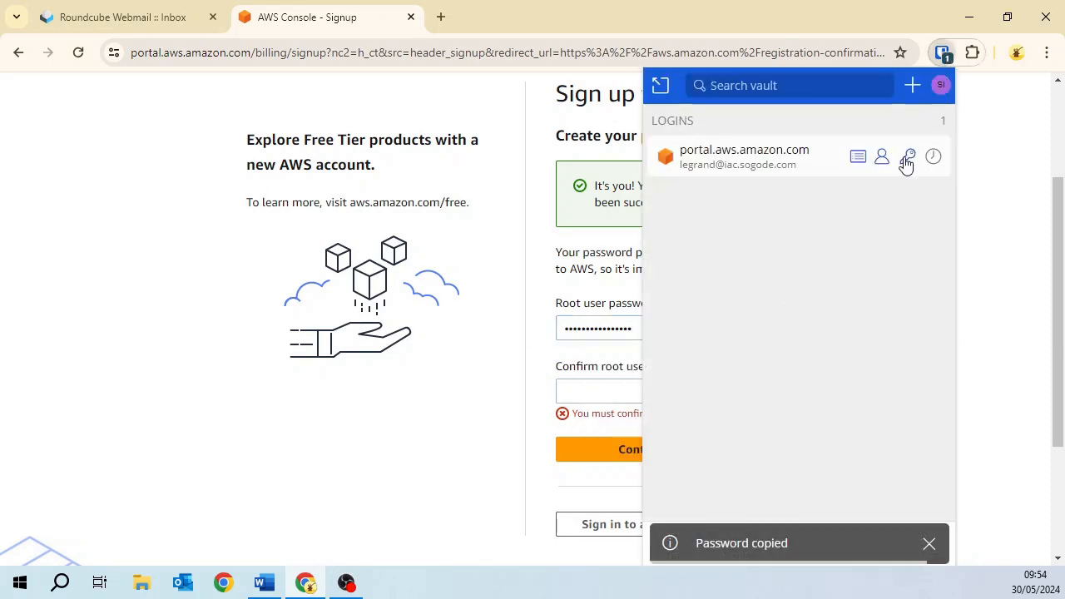
{"action": "left_click", "coordinate": [583, 392]}
{"action": "key", "text": "ctrl+v"}
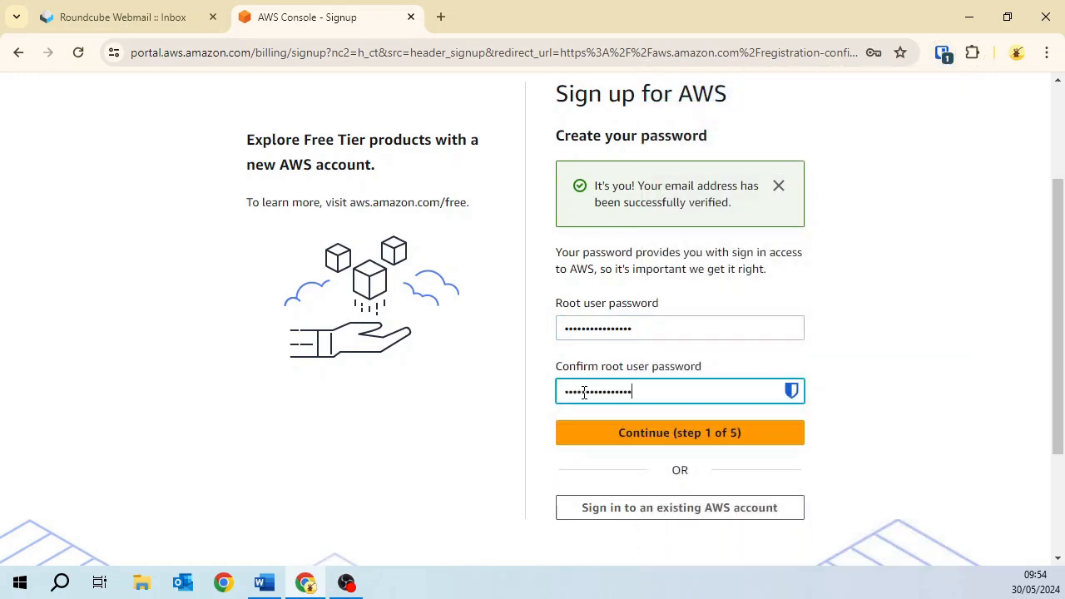
{"action": "left_click", "coordinate": [734, 441]}
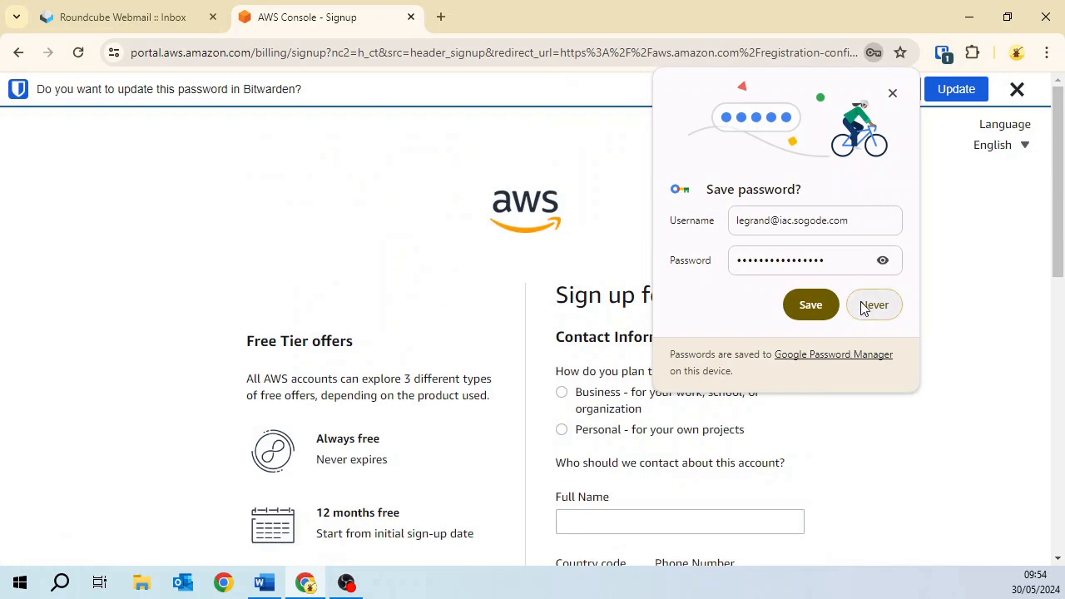
{"action": "left_click", "coordinate": [866, 309]}
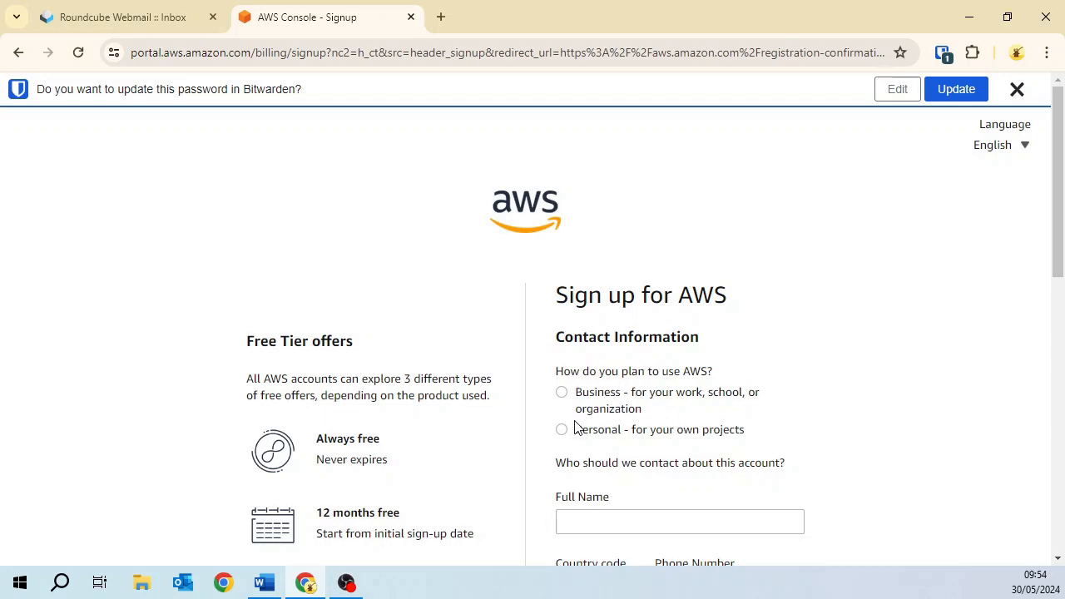
Choose Business as the planned AWS use, dismiss Bitwarden's update prompt, and focus Full Name.
{"action": "left_click", "coordinate": [563, 395]}
{"action": "scroll", "coordinate": [884, 348], "scroll_direction": "down", "scroll_amount": 2}
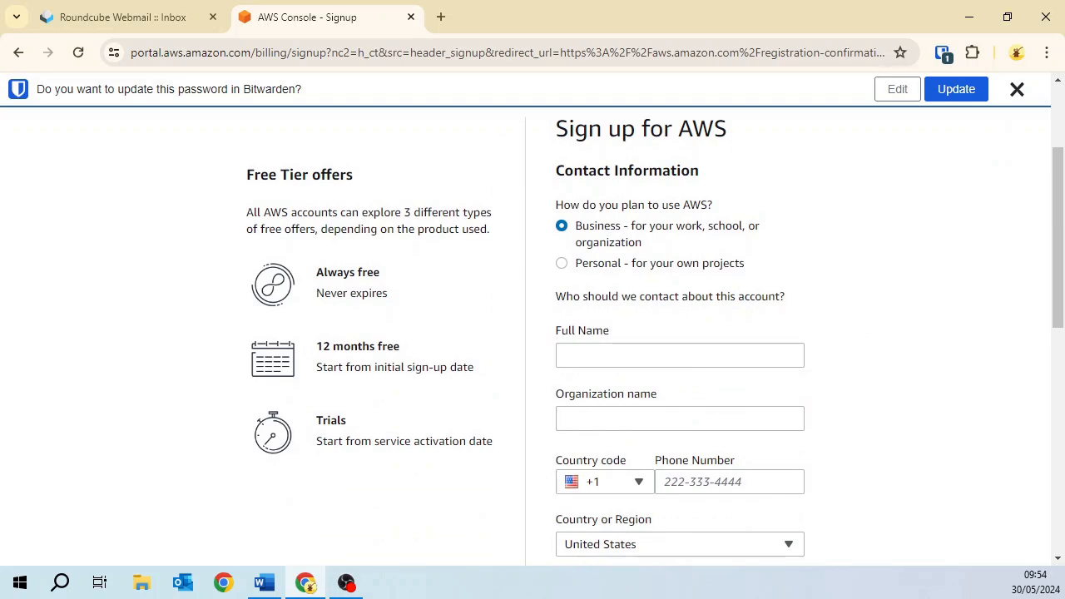
{"action": "left_click", "coordinate": [1016, 89]}
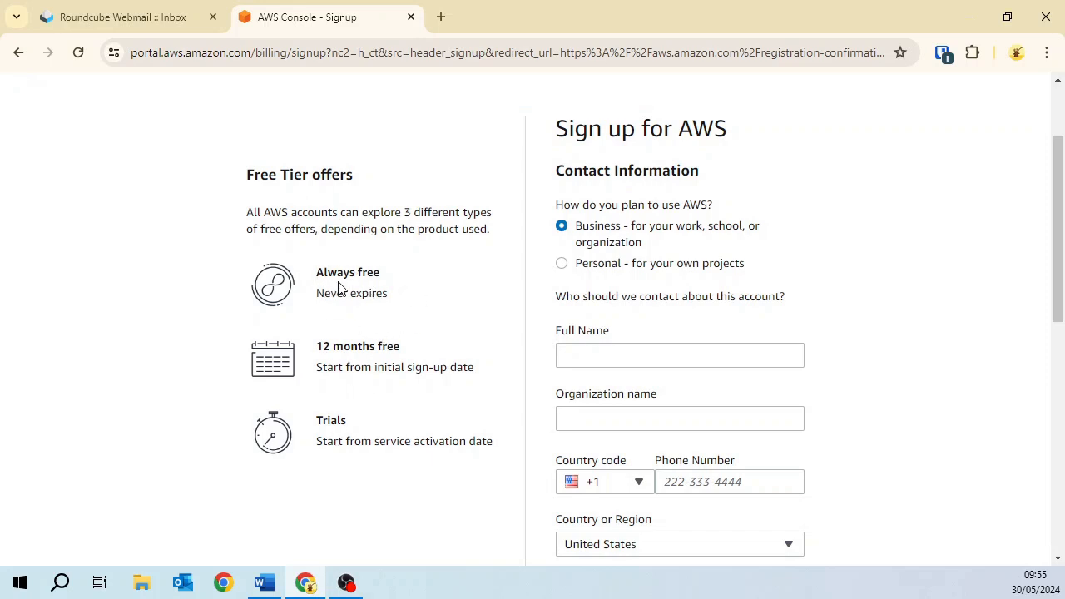
{"action": "left_click_drag", "start_coordinate": [325, 351], "coordinate": [391, 346]}
{"action": "left_click", "coordinate": [420, 355]}
{"action": "scroll", "coordinate": [809, 298], "scroll_direction": "up", "scroll_amount": 1}
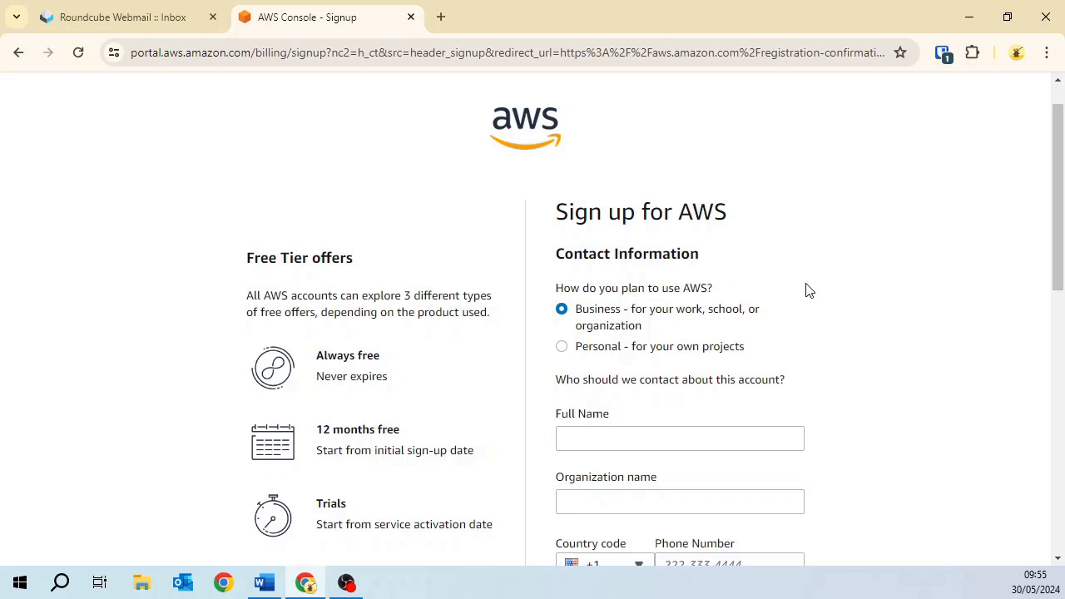
{"action": "scroll", "coordinate": [807, 290], "scroll_direction": "down", "scroll_amount": 2}
{"action": "left_click", "coordinate": [742, 277]}
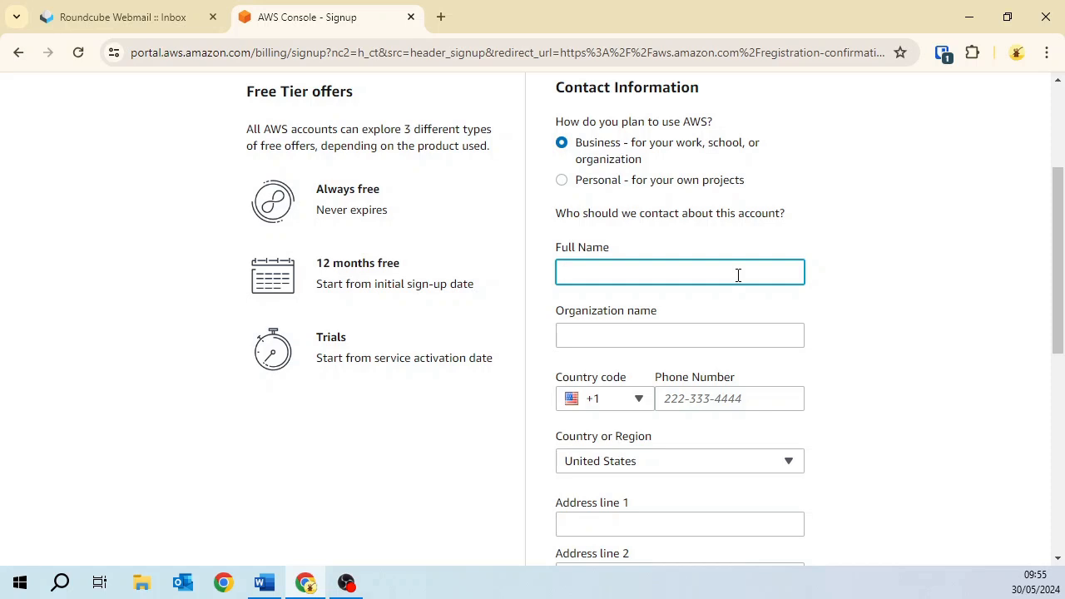
Enter the contact's full name and organization 'Sogode Infrastructure as Code'.
{"action": "key", "text": "Tab"}
{"action": "type", "text": "Sogod "}
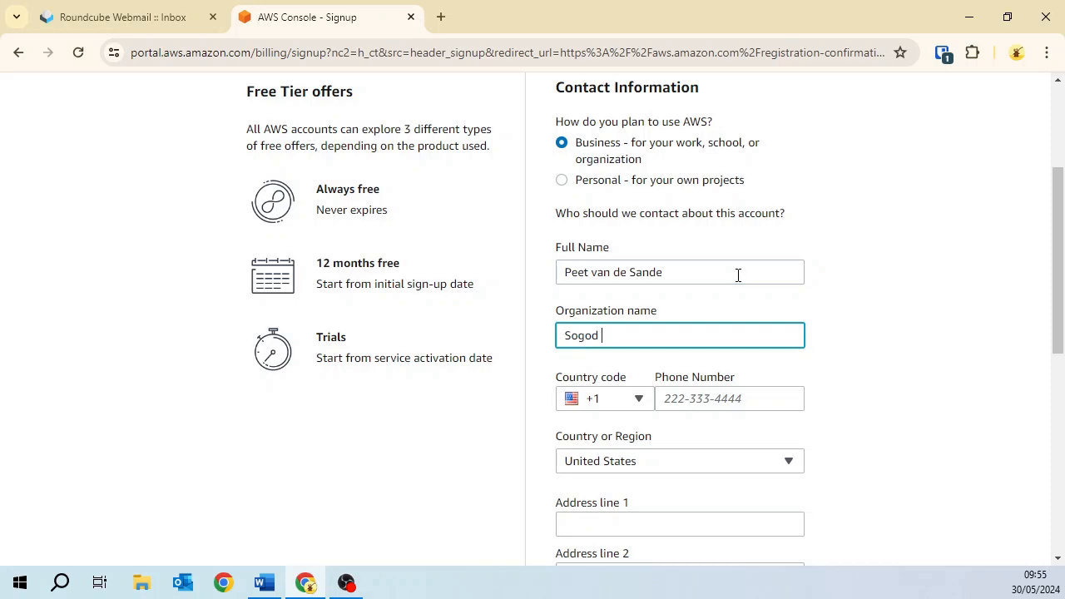
{"action": "type", "text": "e Infrastructure as Code"}
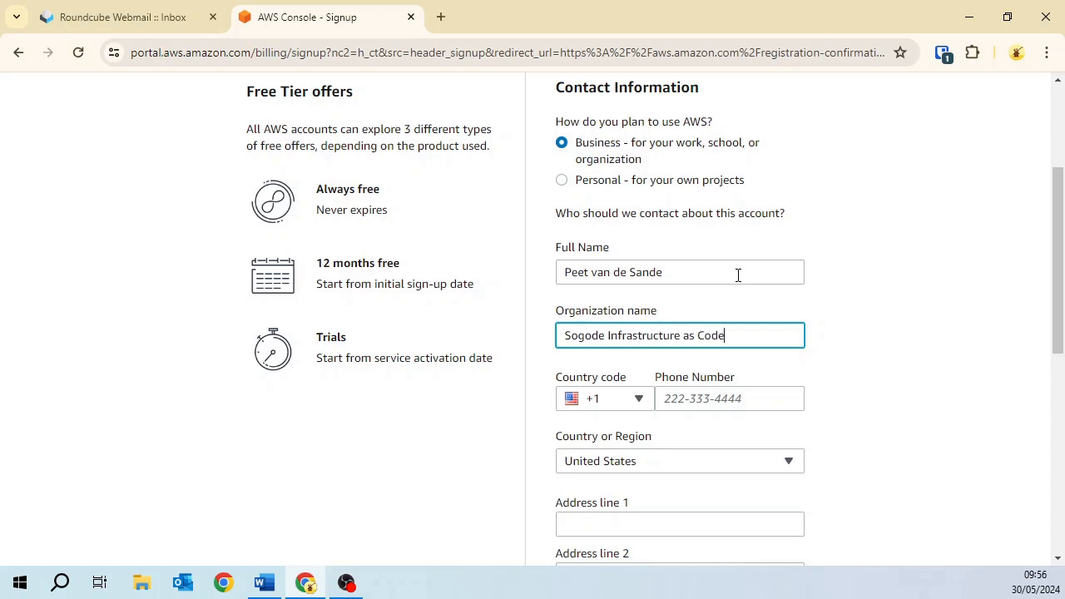
{"action": "key", "text": "Tab"}
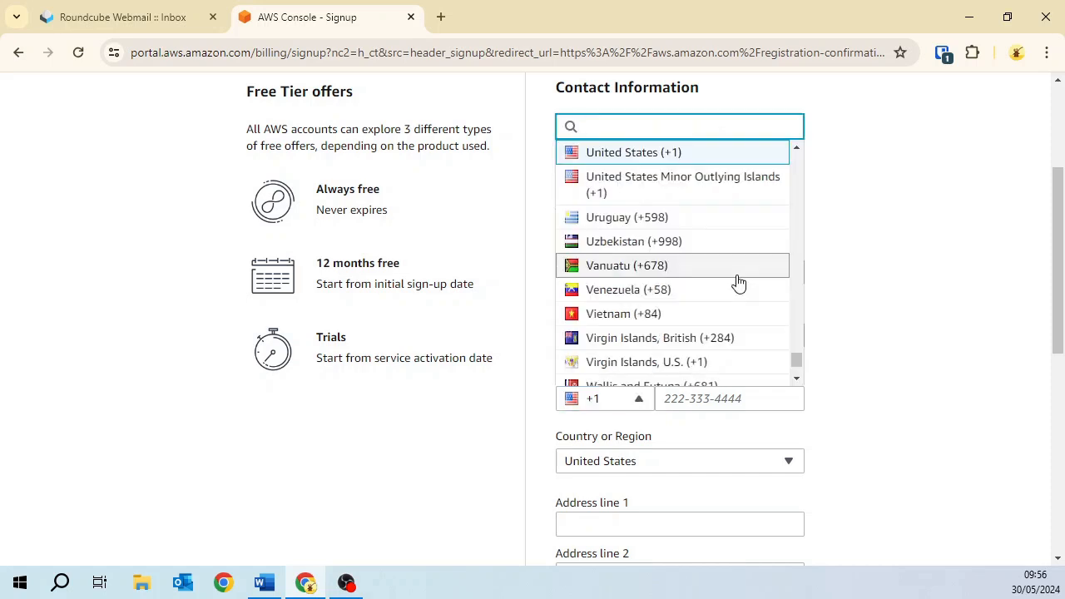
Set phone country code France (+33), enter the phone number, and choose France as country.
{"action": "type", "text": "fra"}
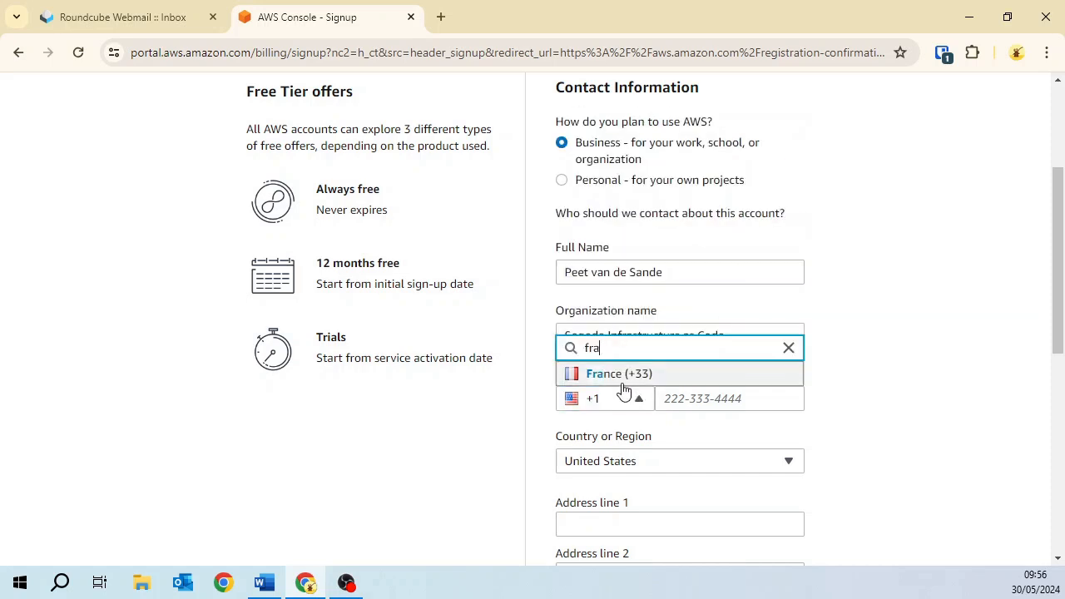
{"action": "left_click", "coordinate": [624, 375]}
{"action": "left_click", "coordinate": [737, 408]}
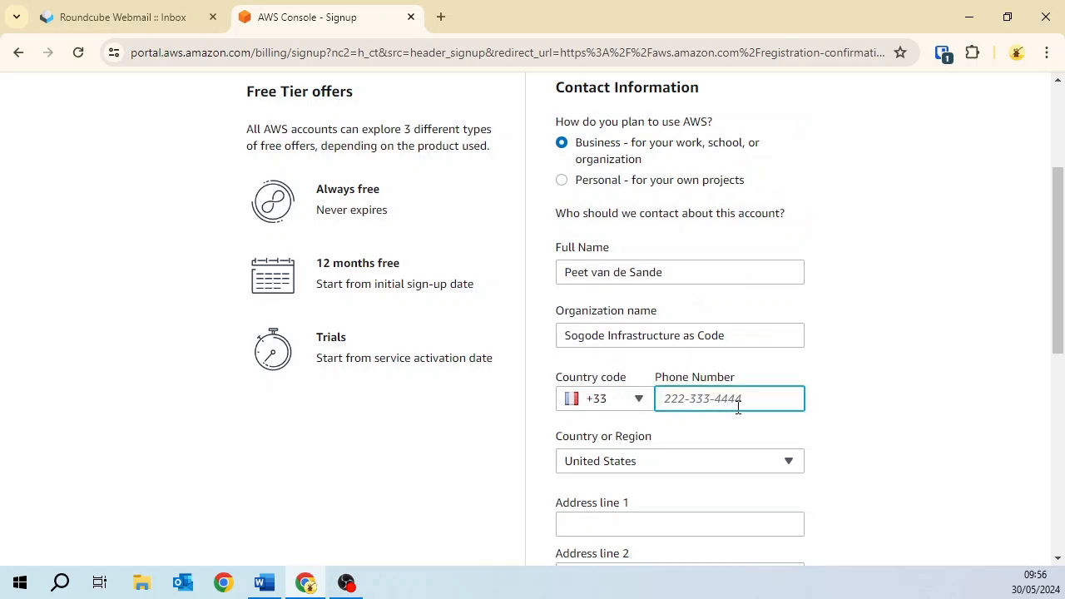
{"action": "scroll", "coordinate": [851, 431], "scroll_direction": "down", "scroll_amount": 2}
{"action": "left_click", "coordinate": [614, 302]}
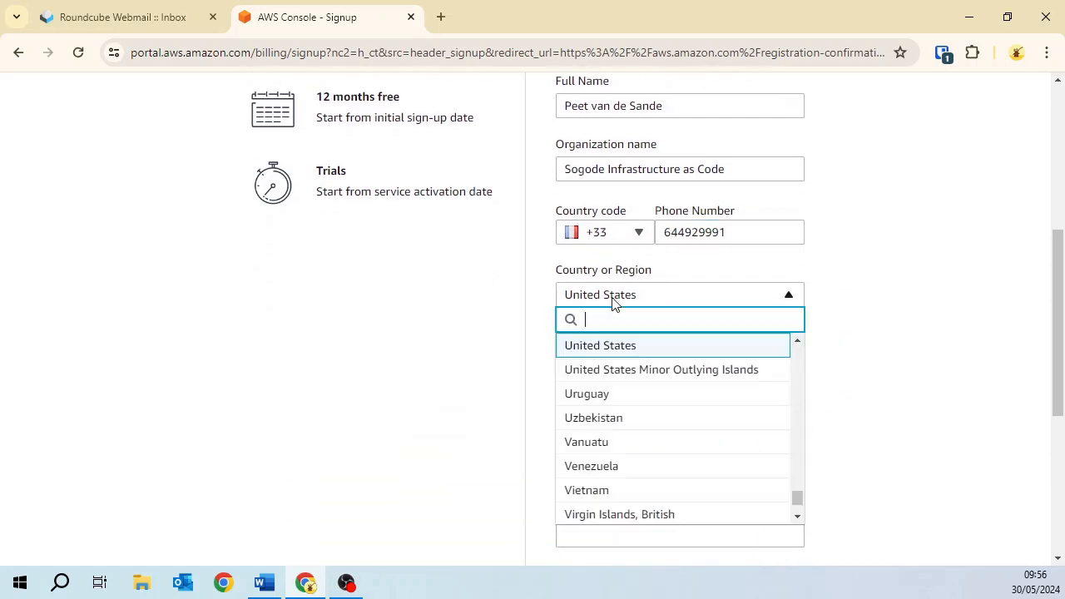
{"action": "type", "text": "fr"}
{"action": "left_click", "coordinate": [596, 369]}
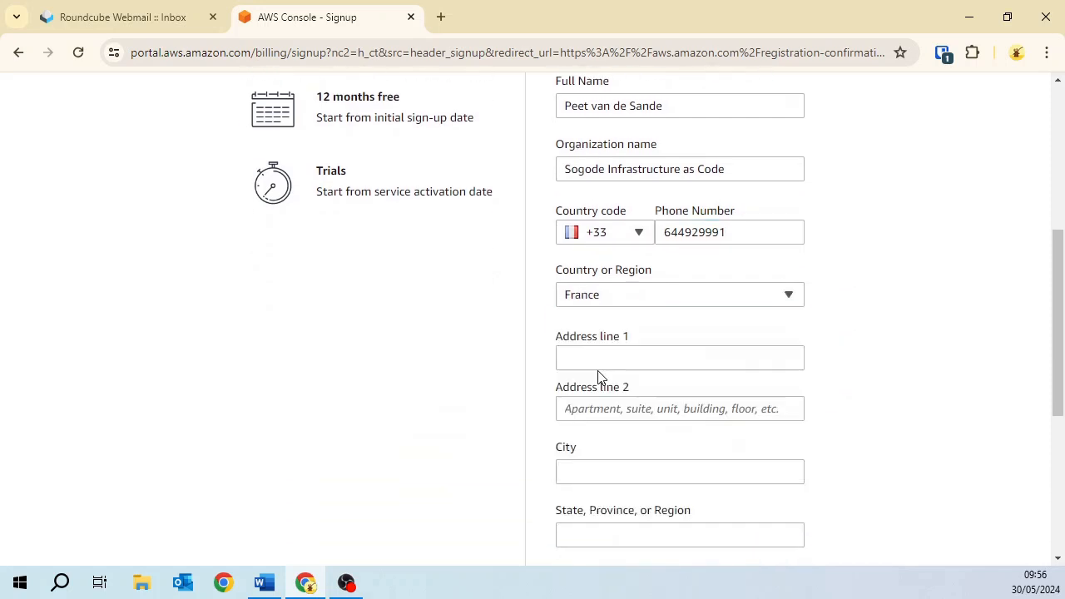
Fill in the postal address fields: street, city, postal code and state/region.
{"action": "left_click", "coordinate": [632, 359]}
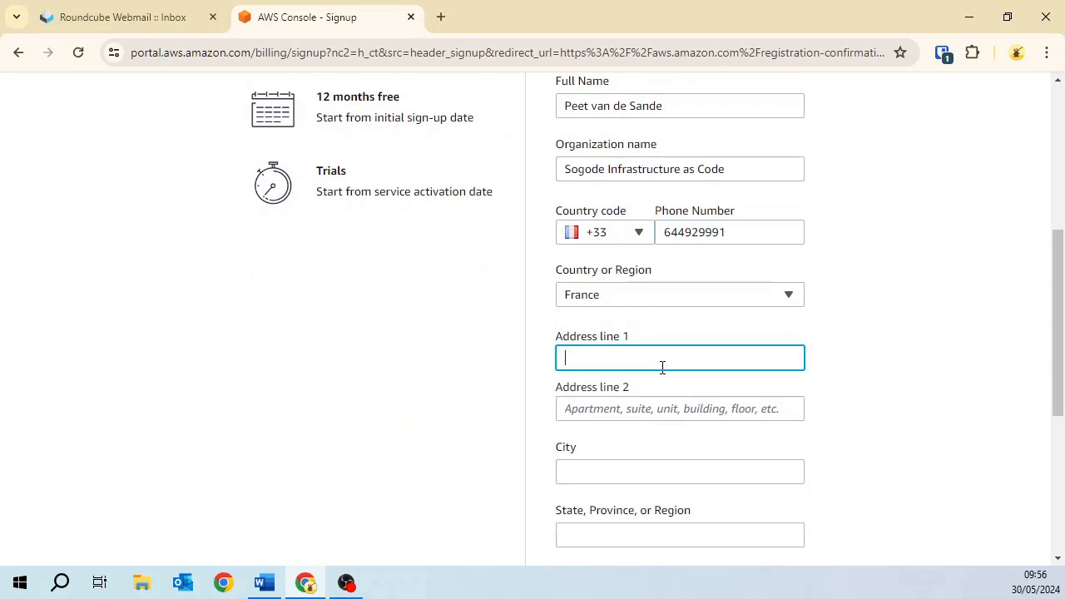
{"action": "key", "text": "Tab"}
{"action": "key", "text": "Tab"}
{"action": "type", "text": "Ca"}
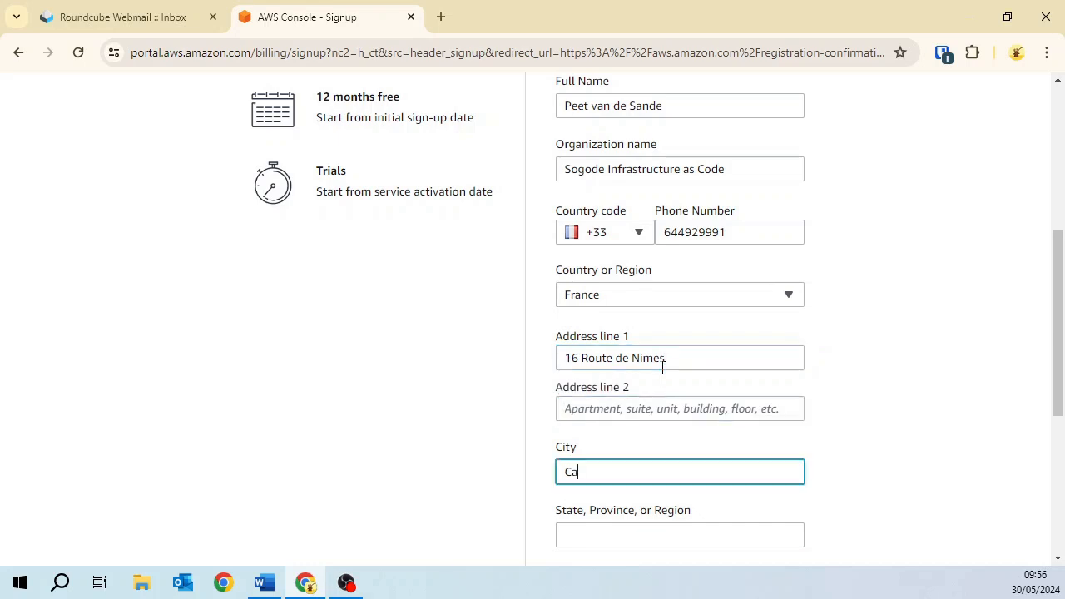
{"action": "type", "text": "lvisson"}
{"action": "key", "text": "Tab"}
{"action": "scroll", "coordinate": [885, 482], "scroll_direction": "down", "scroll_amount": 4}
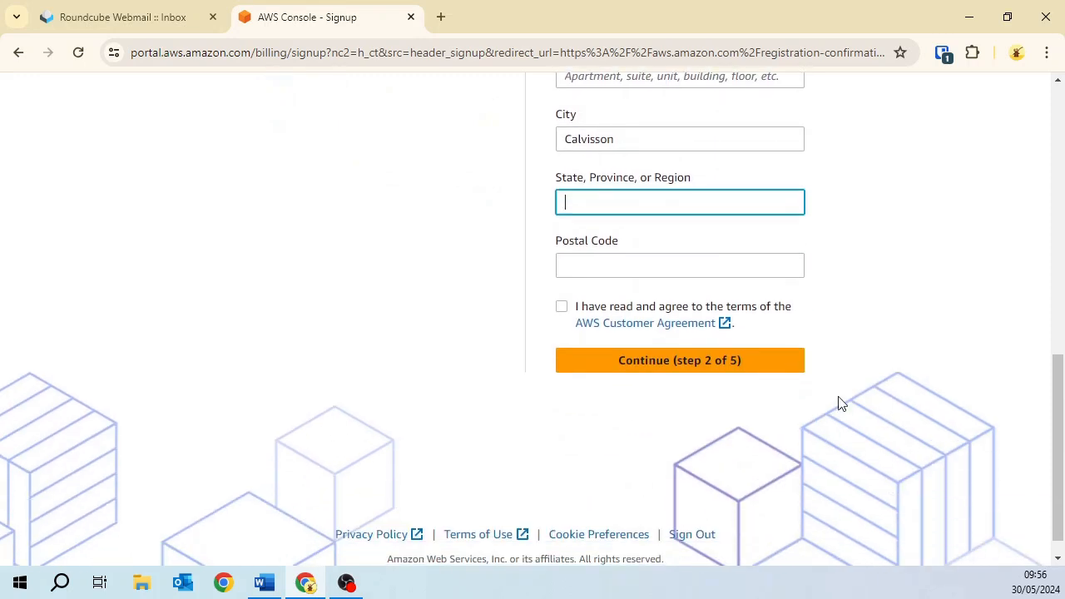
{"action": "left_click", "coordinate": [672, 260]}
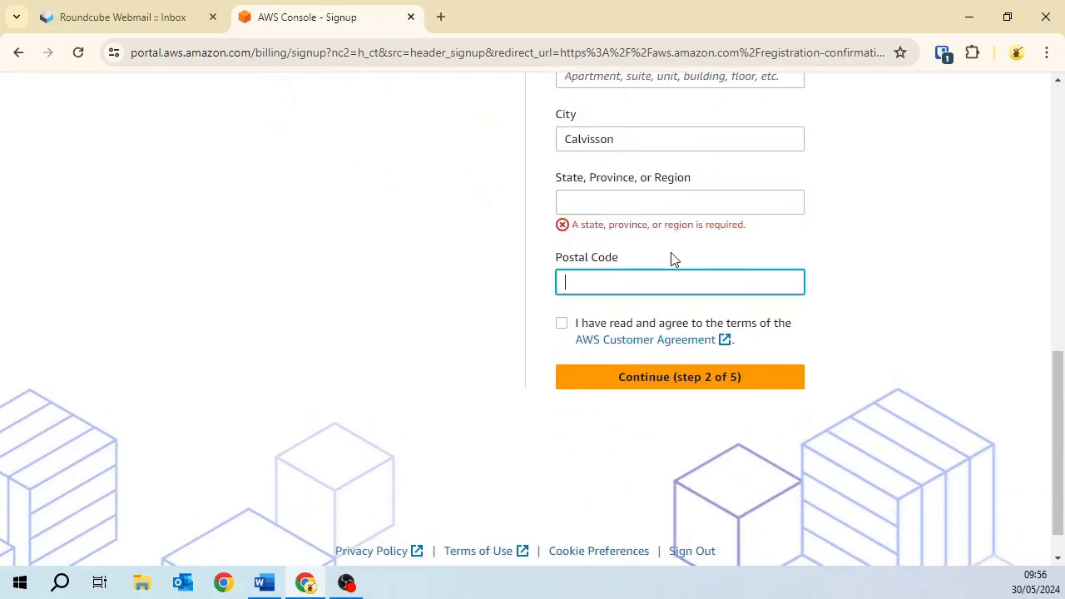
{"action": "type", "text": "30420"}
{"action": "left_click", "coordinate": [662, 205]}
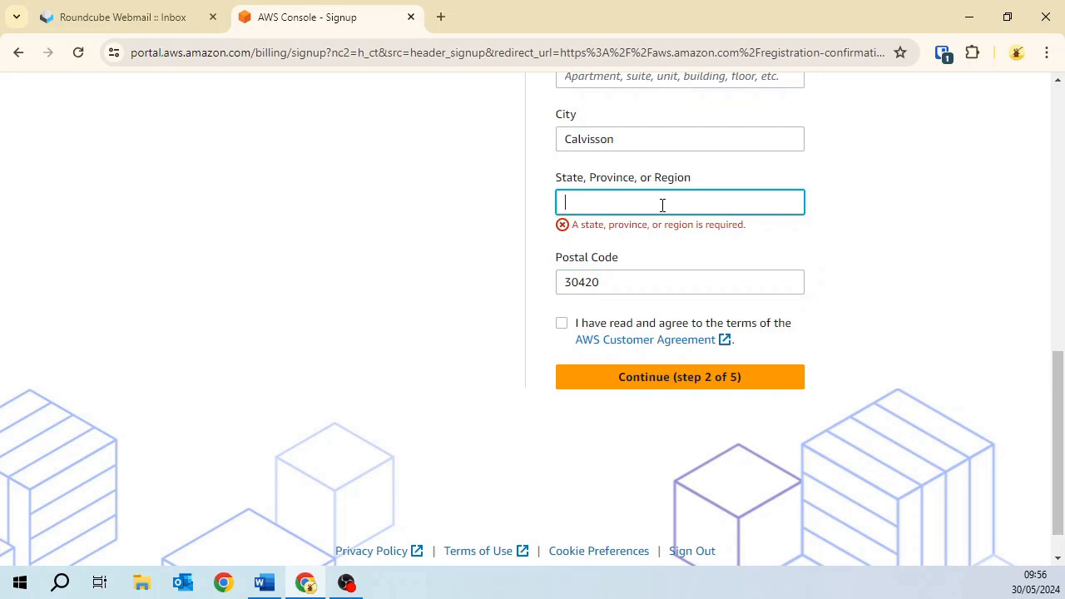
{"action": "type", "text": "Occitanie"}
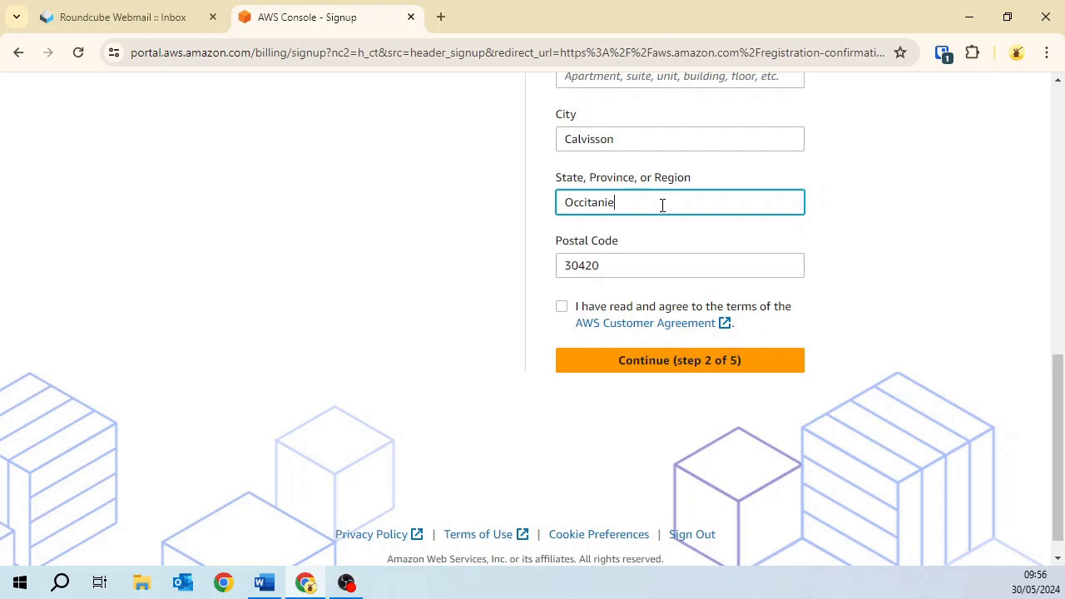
Accept the AWS Customer Agreement, continue, and decline saving the address in the browser.
{"action": "left_click", "coordinate": [562, 306]}
{"action": "left_click", "coordinate": [673, 362]}
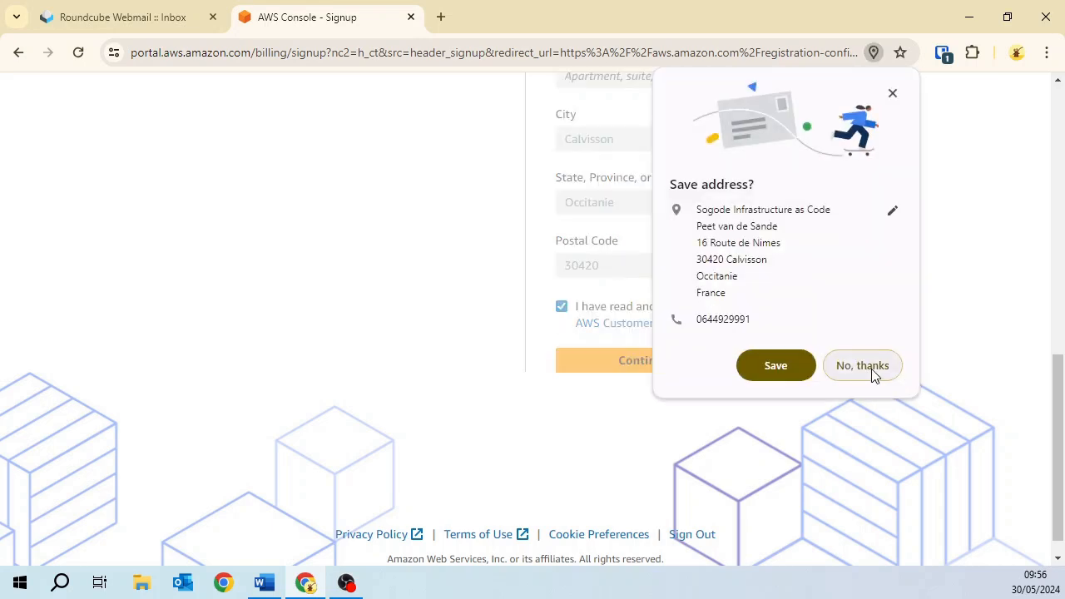
{"action": "left_click", "coordinate": [862, 366]}
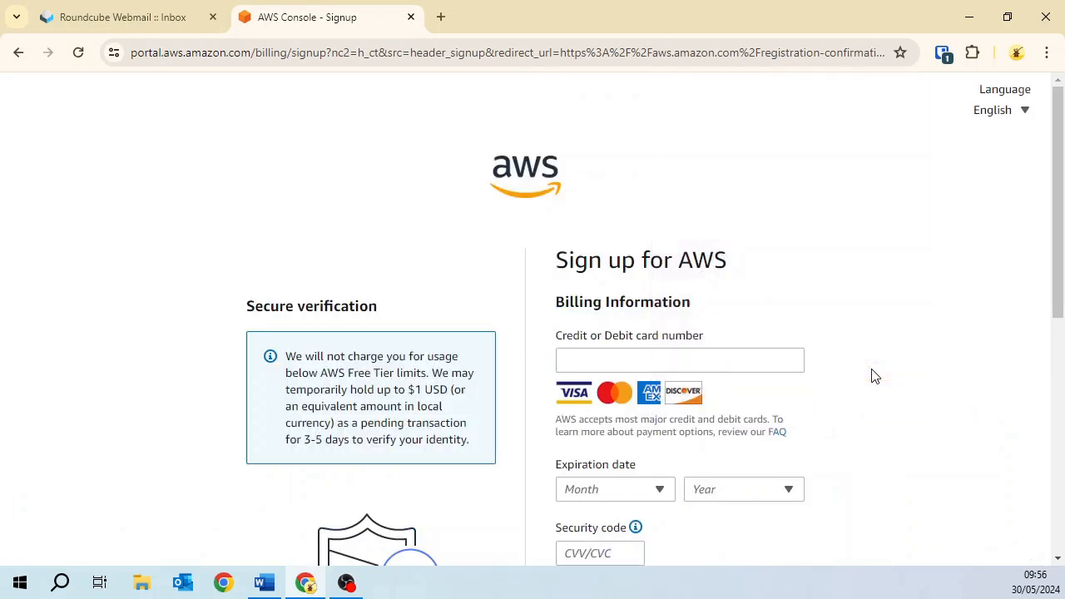
Start entering the payment card number on the Billing Information page.
{"action": "left_click", "coordinate": [792, 363]}
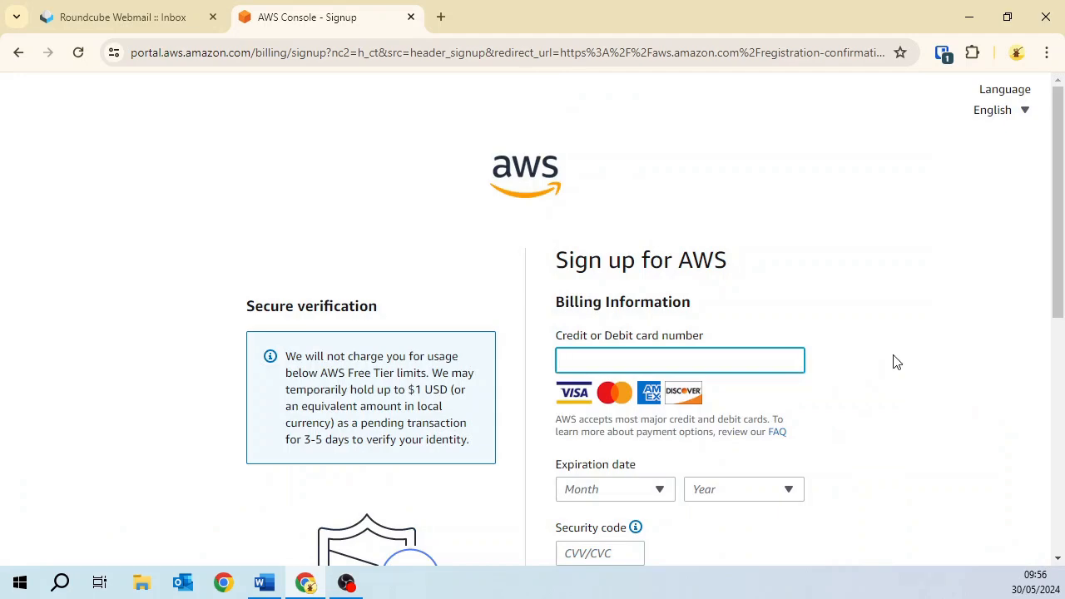
{"action": "scroll", "coordinate": [894, 361], "scroll_direction": "down", "scroll_amount": 3}
{"action": "scroll", "coordinate": [894, 361], "scroll_direction": "up", "scroll_amount": 3}
{"action": "type", "text": "5355"}
{"action": "scroll", "coordinate": [928, 374], "scroll_direction": "down", "scroll_amount": 1}
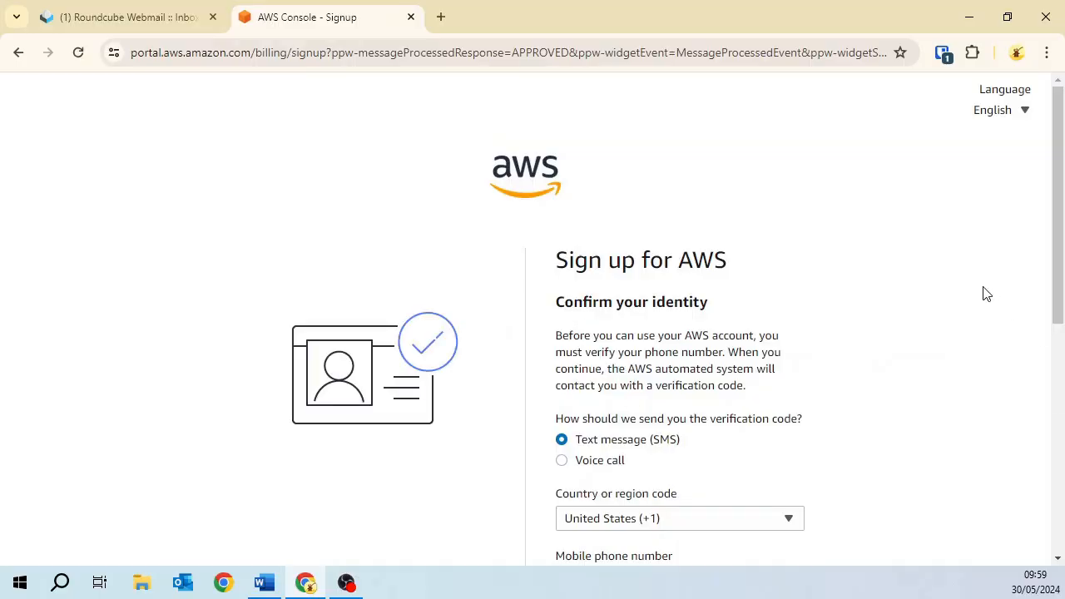
Choose France (+33), enter the mobile number, pass the captcha, and request the SMS.
{"action": "scroll", "coordinate": [986, 294], "scroll_direction": "down", "scroll_amount": 3}
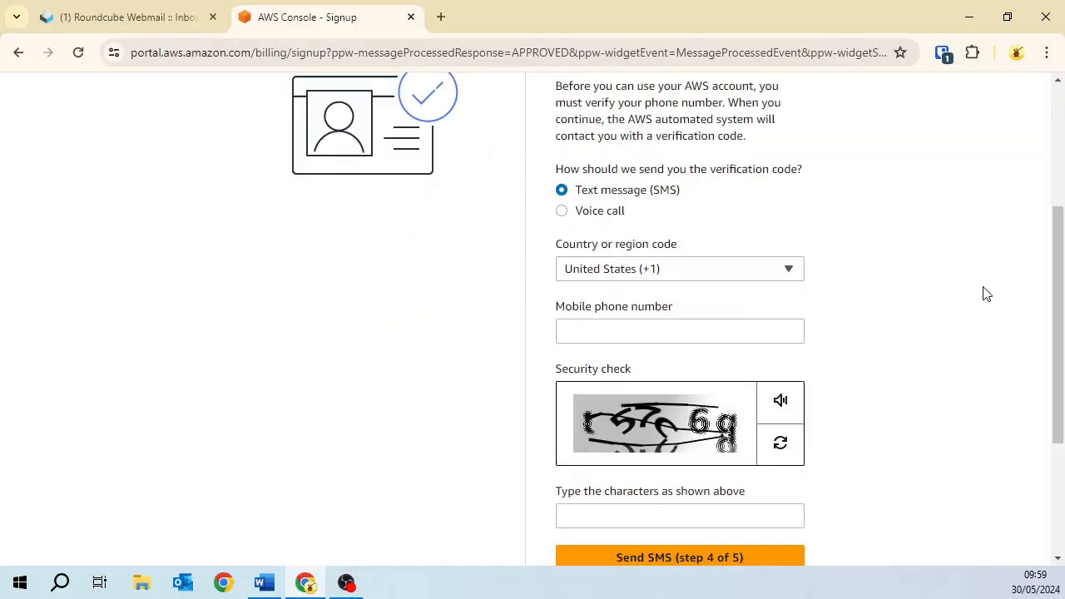
{"action": "left_click", "coordinate": [692, 268]}
{"action": "type", "text": "fr"}
{"action": "left_click", "coordinate": [697, 345]}
{"action": "left_click", "coordinate": [696, 333]}
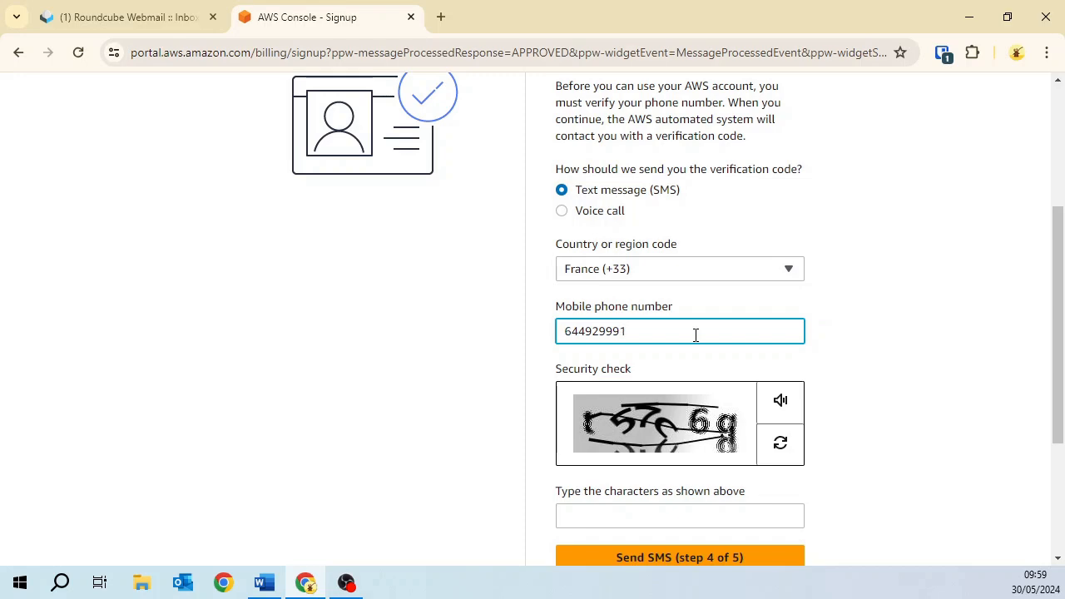
{"action": "left_click", "coordinate": [721, 512]}
{"action": "type", "text": "57c6q"}
{"action": "left_click", "coordinate": [795, 559]}
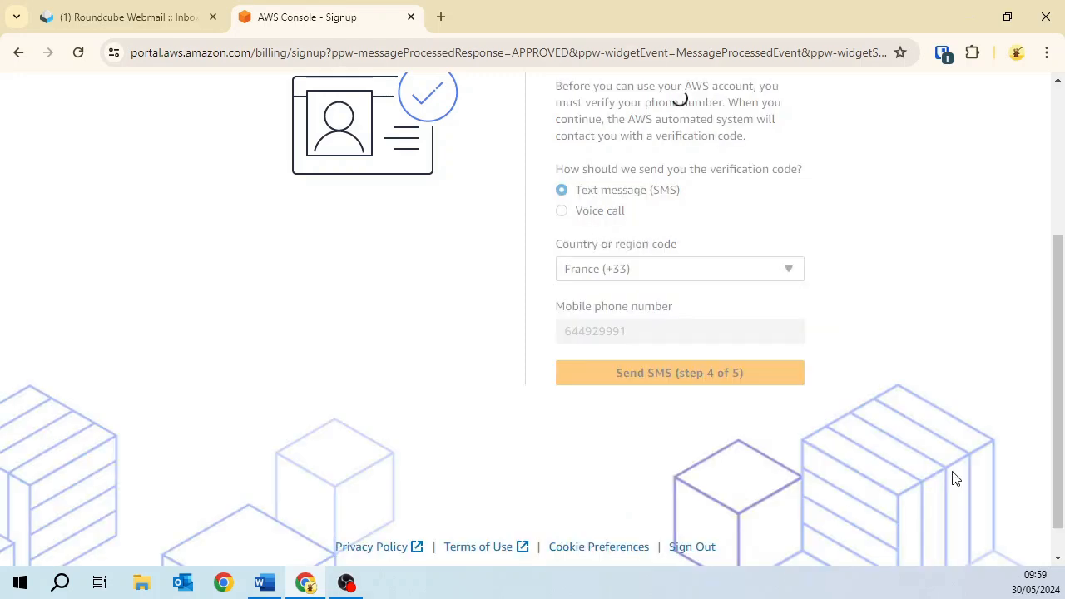
{"action": "scroll", "coordinate": [954, 454], "scroll_direction": "down", "scroll_amount": 2}
{"action": "left_click", "coordinate": [690, 466]}
{"action": "type", "text": "ttx43r"}
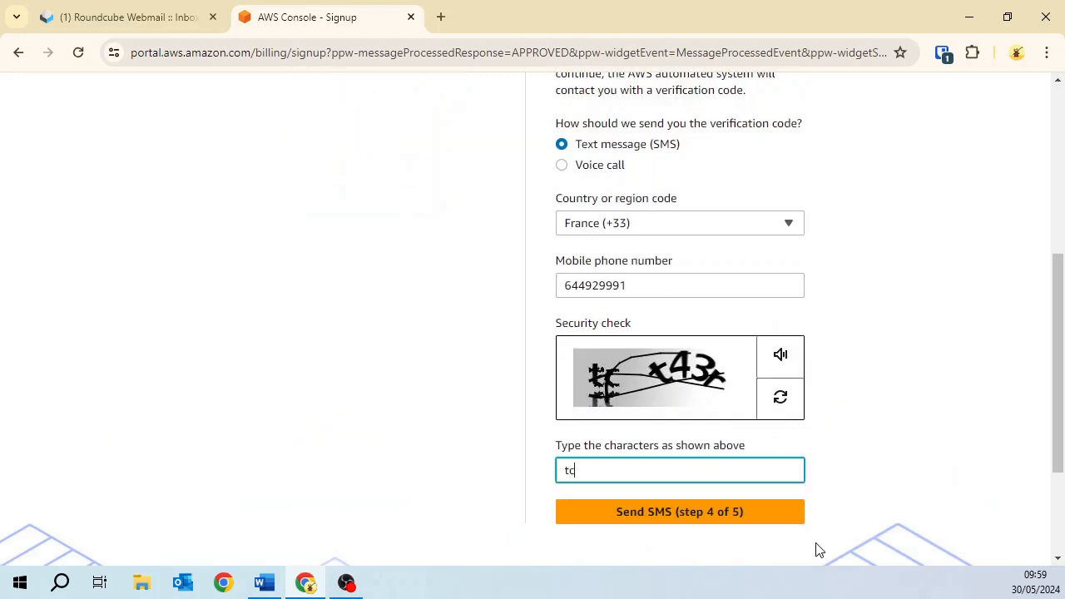
{"action": "key", "text": "Return"}
Submit the texted verification code and complete sign-up with the free Basic support plan.
{"action": "left_click", "coordinate": [758, 352]}
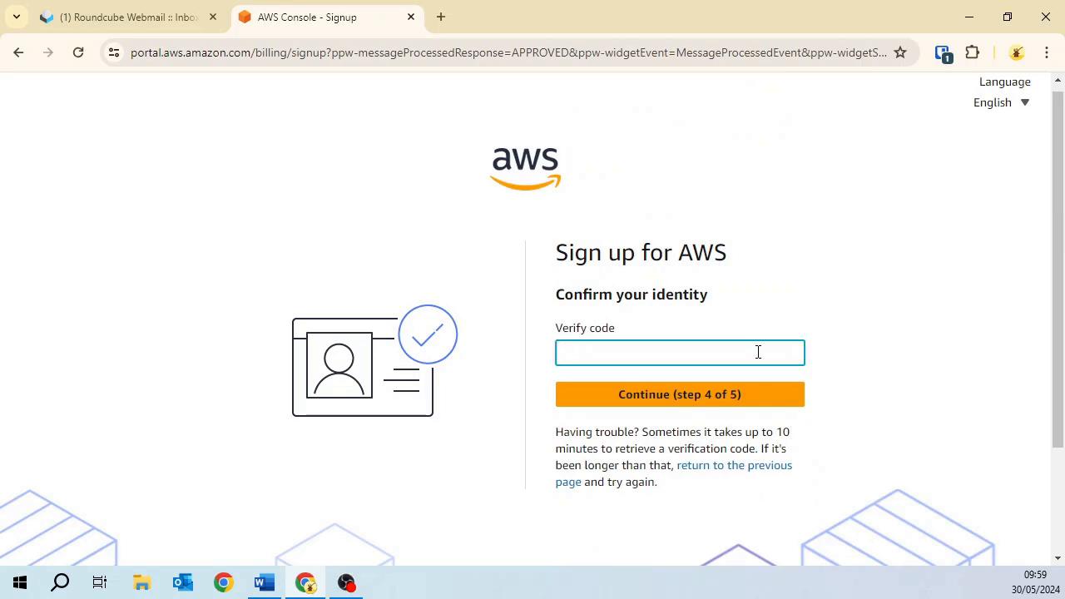
{"action": "key", "text": "Return"}
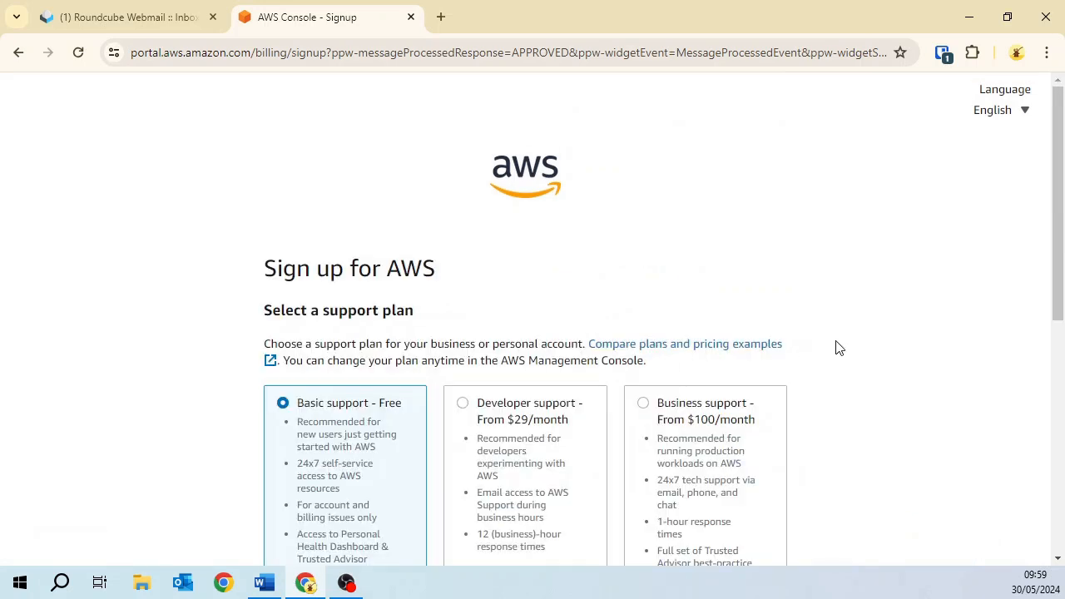
{"action": "scroll", "coordinate": [835, 344], "scroll_direction": "down", "scroll_amount": 2}
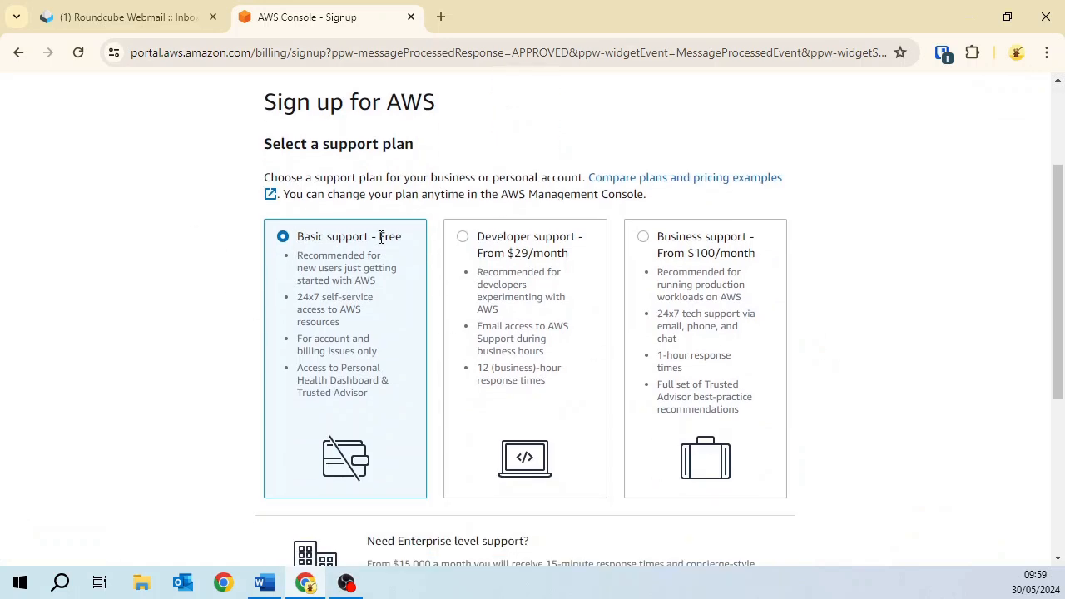
{"action": "scroll", "coordinate": [377, 250], "scroll_direction": "down", "scroll_amount": 2}
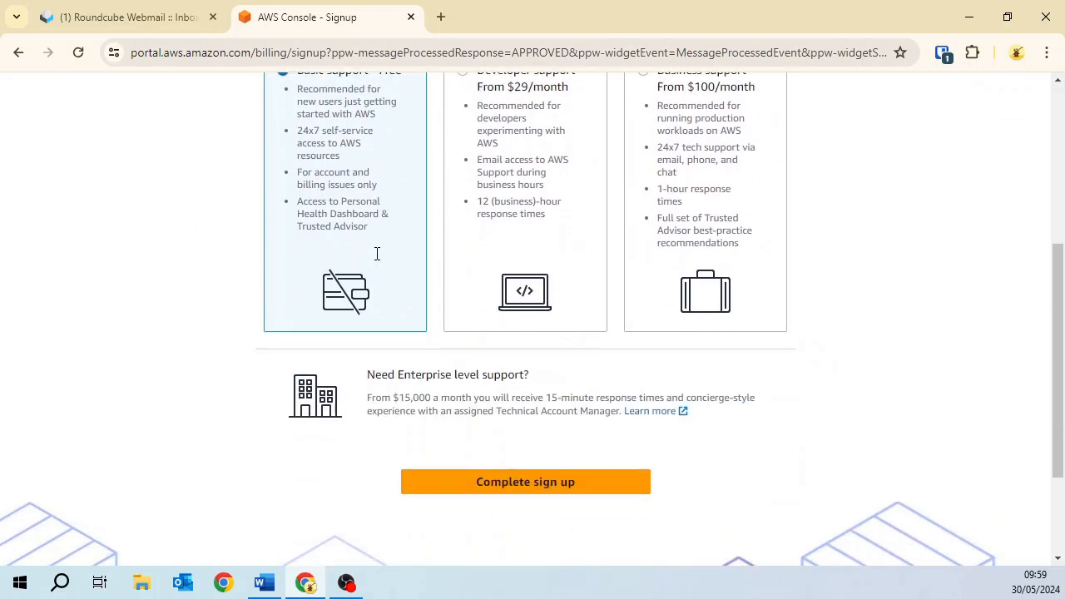
{"action": "left_click", "coordinate": [563, 488]}
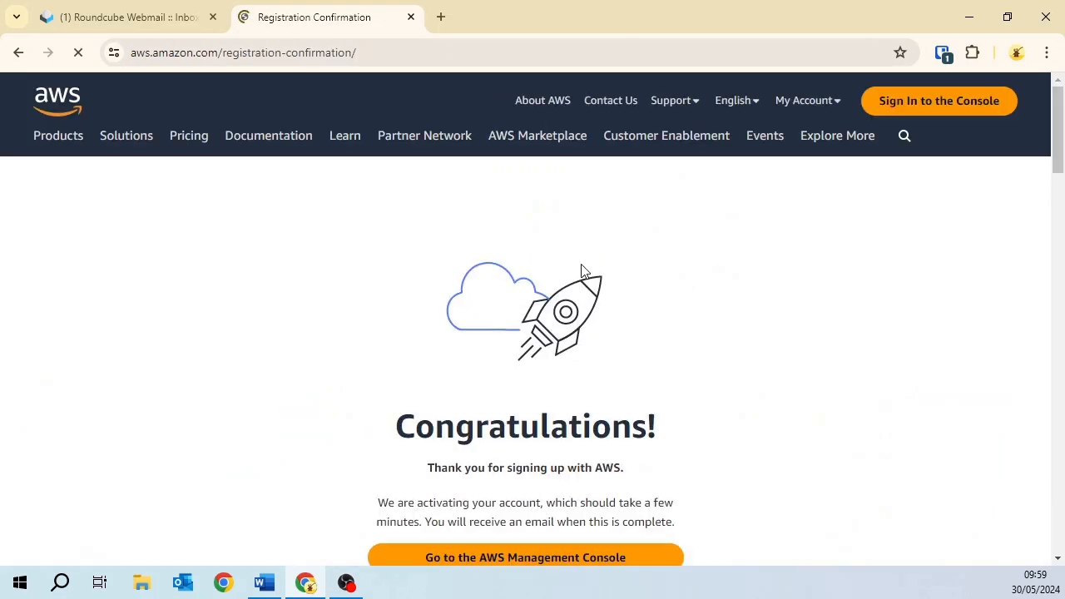
Go to the AWS Management Console and sign in as root with the saved email and password.
{"action": "scroll", "coordinate": [611, 298], "scroll_direction": "down", "scroll_amount": 2}
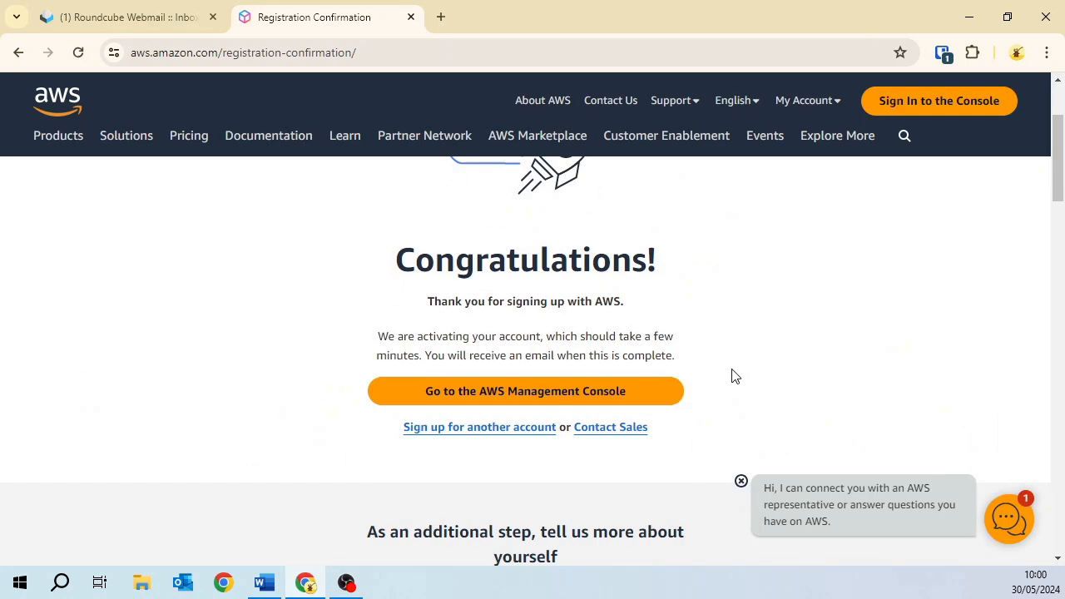
{"action": "left_click", "coordinate": [556, 398]}
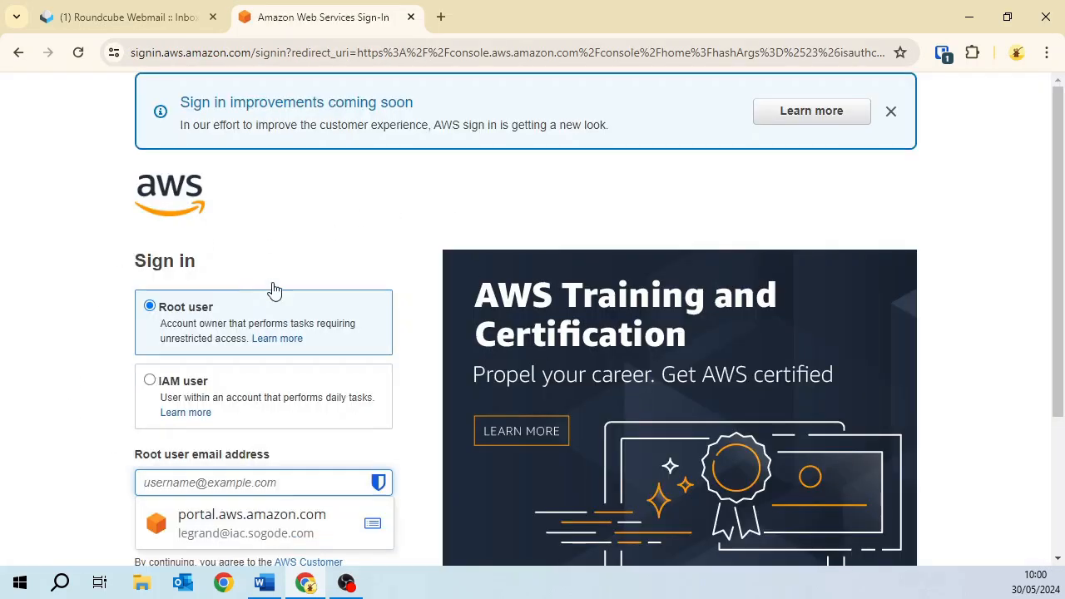
{"action": "scroll", "coordinate": [348, 228], "scroll_direction": "down", "scroll_amount": 2}
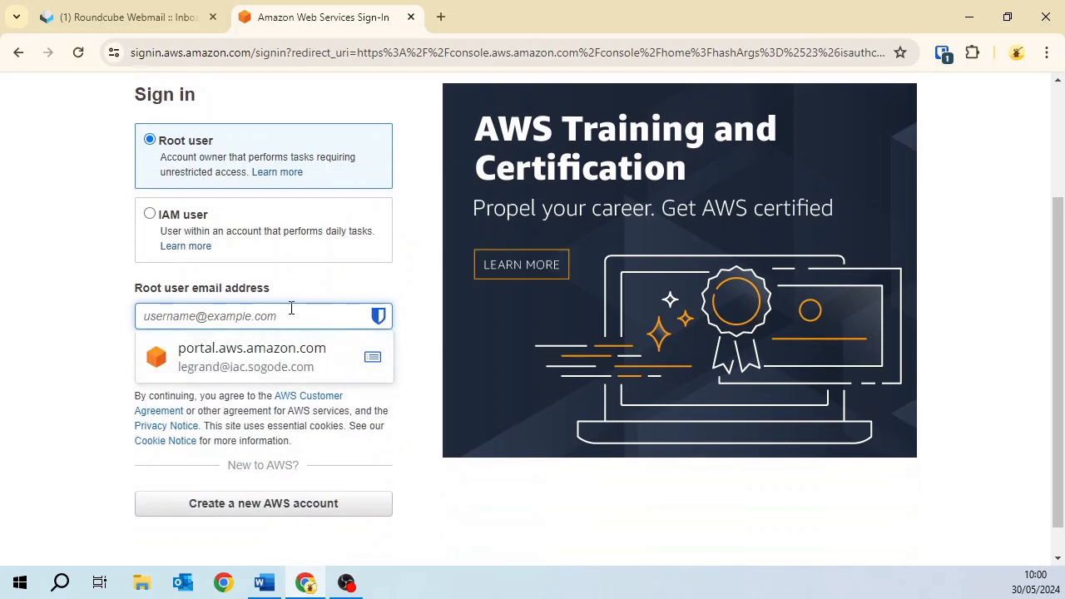
{"action": "left_click", "coordinate": [280, 356]}
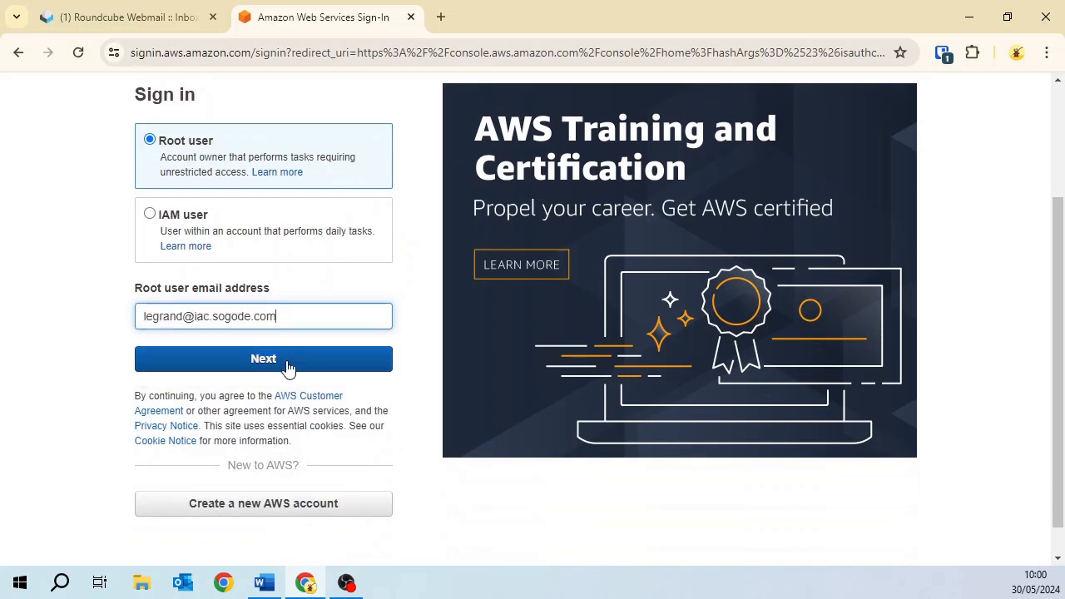
{"action": "left_click", "coordinate": [287, 367]}
{"action": "left_click", "coordinate": [271, 272]}
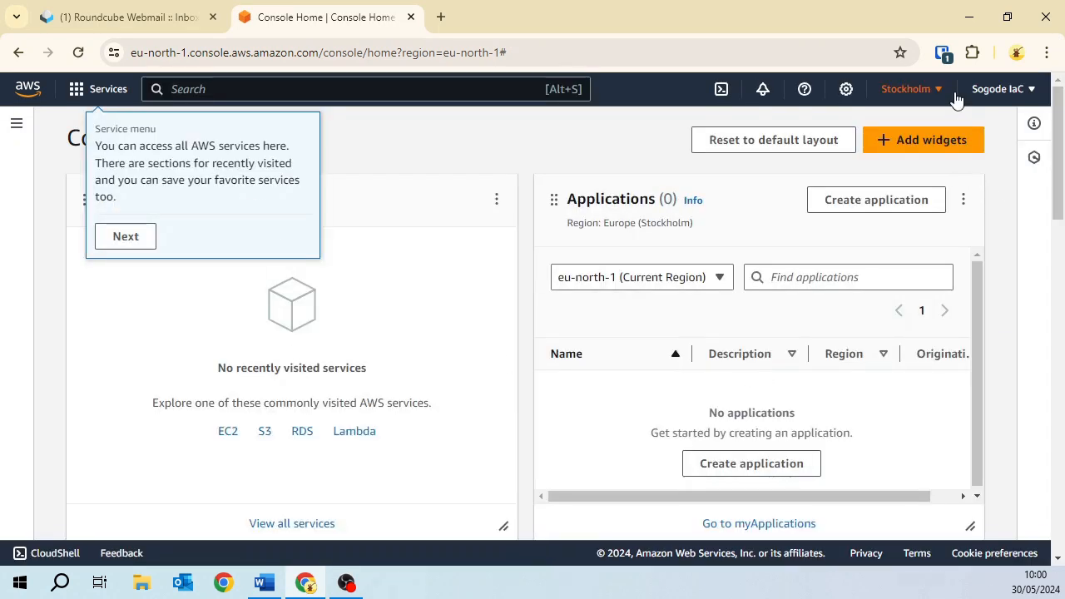
Dismiss the four Console Home tour tips, then switch to the Roundcube Webmail tab.
{"action": "left_click", "coordinate": [122, 239]}
{"action": "left_click", "coordinate": [202, 214]}
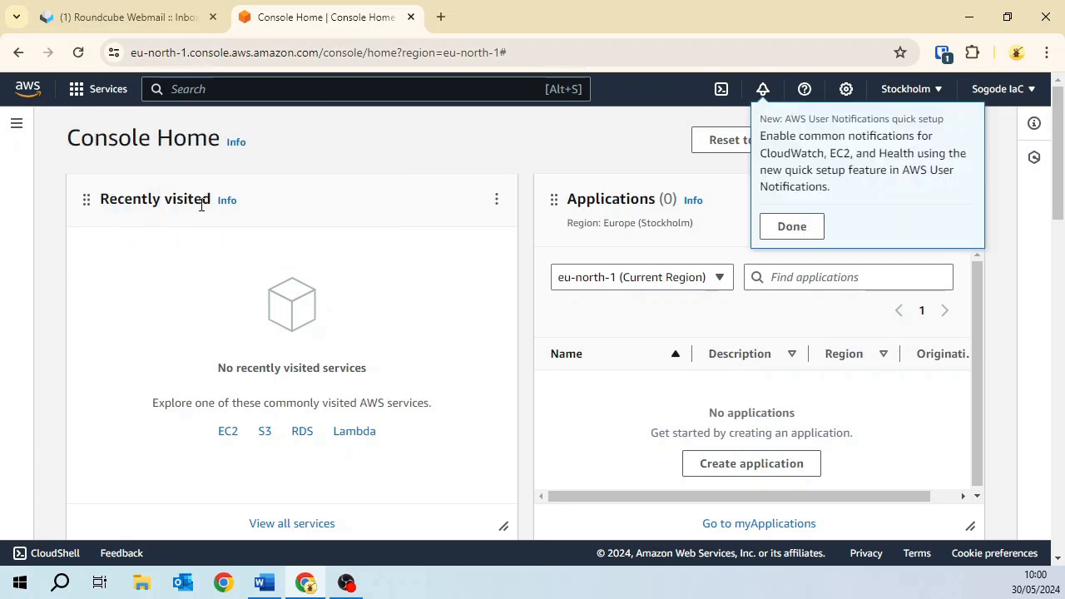
{"action": "left_click", "coordinate": [787, 230]}
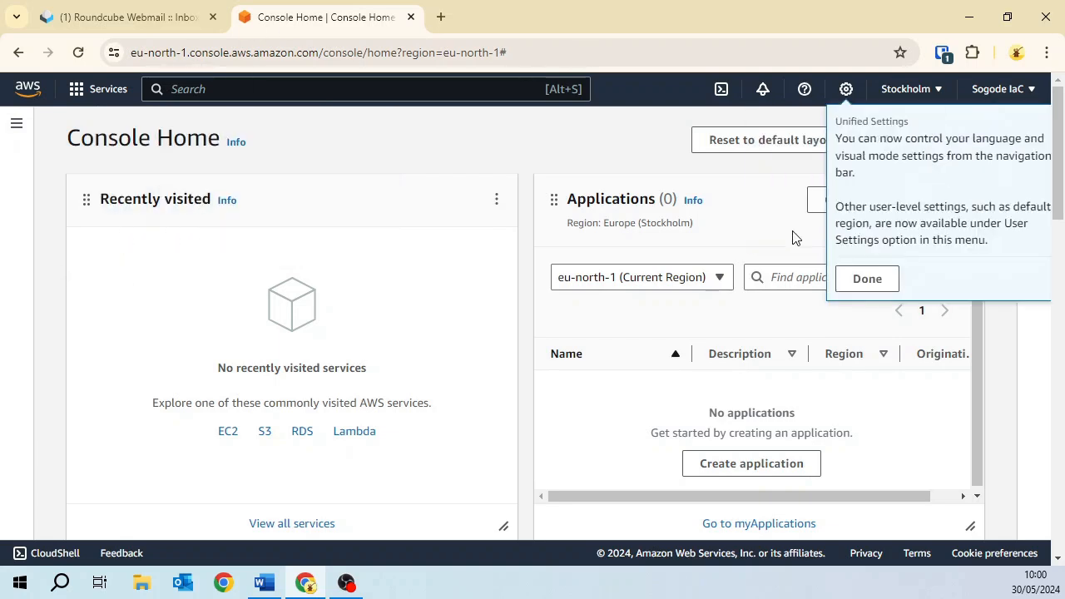
{"action": "left_click", "coordinate": [868, 278]}
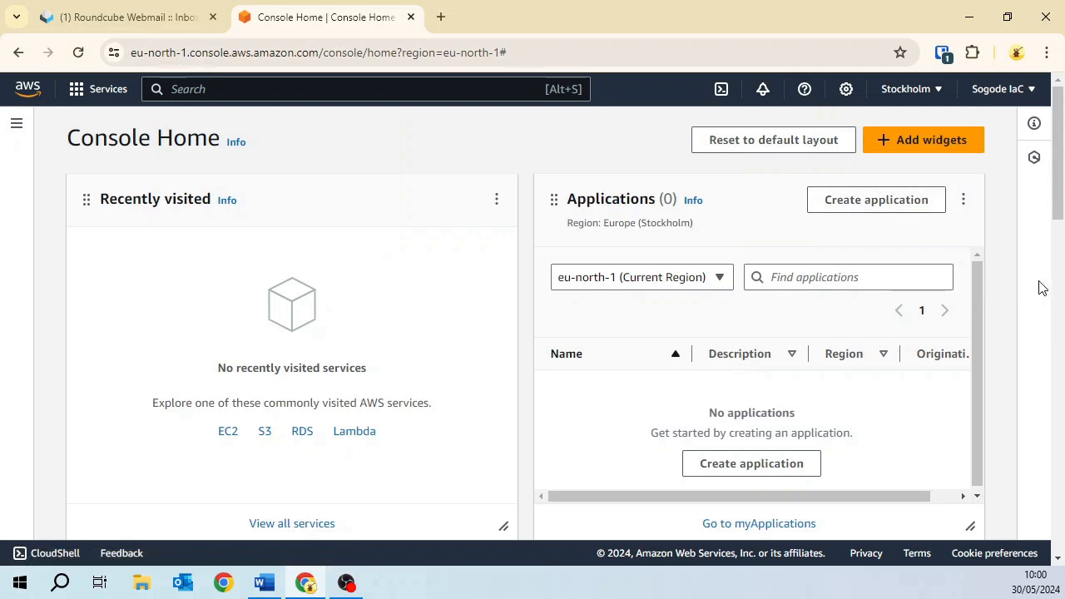
{"action": "left_click", "coordinate": [154, 20]}
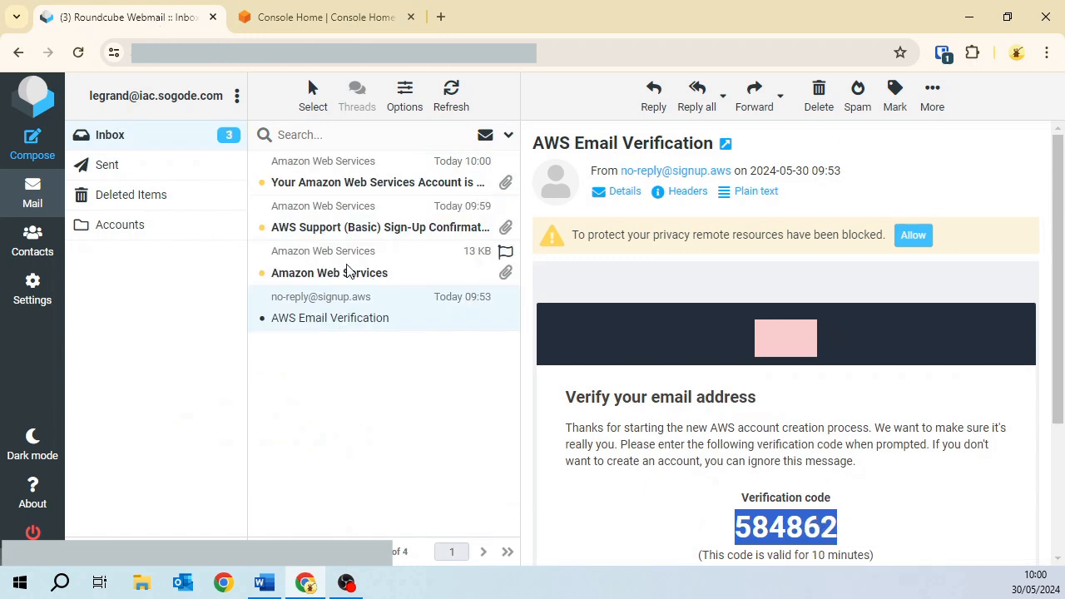
Read the Amazon Web Services welcome and AWS Support (Basic) sign-up emails, loading their images.
{"action": "left_click", "coordinate": [348, 271]}
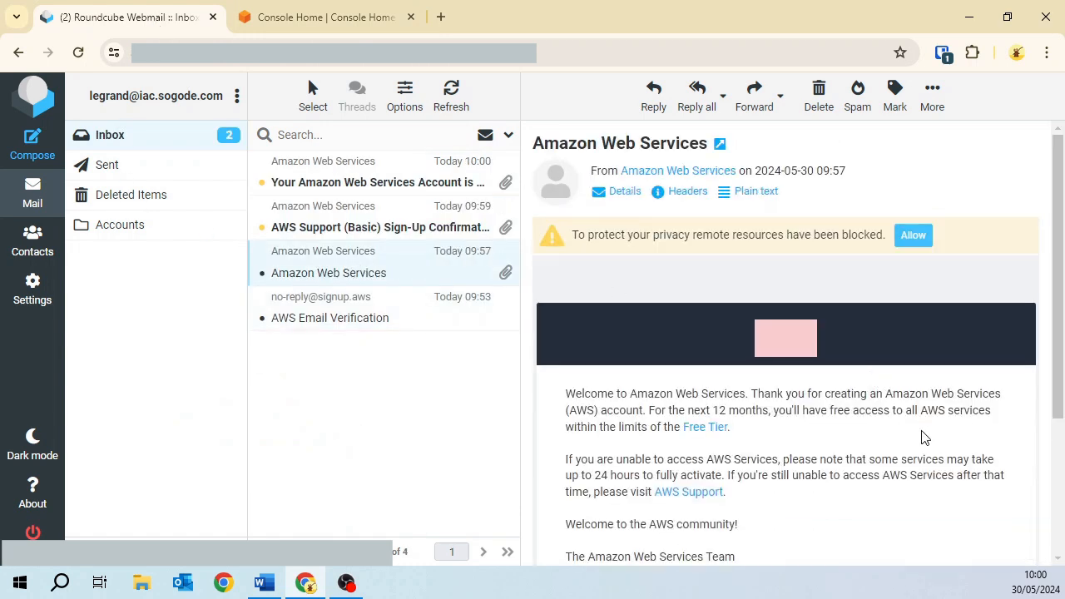
{"action": "scroll", "coordinate": [924, 437], "scroll_direction": "down", "scroll_amount": 1}
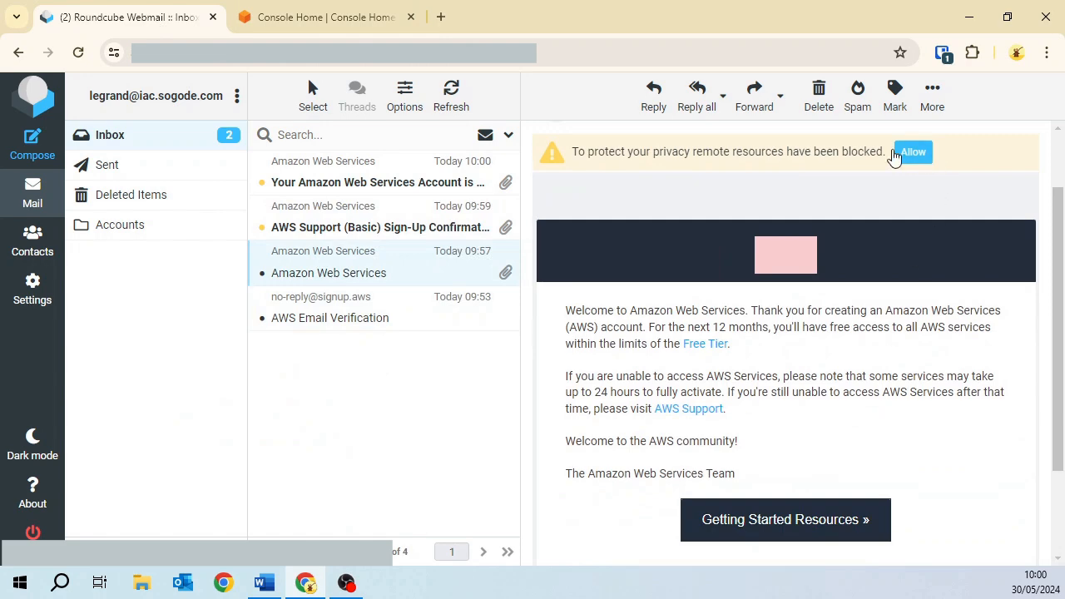
{"action": "left_click", "coordinate": [903, 157]}
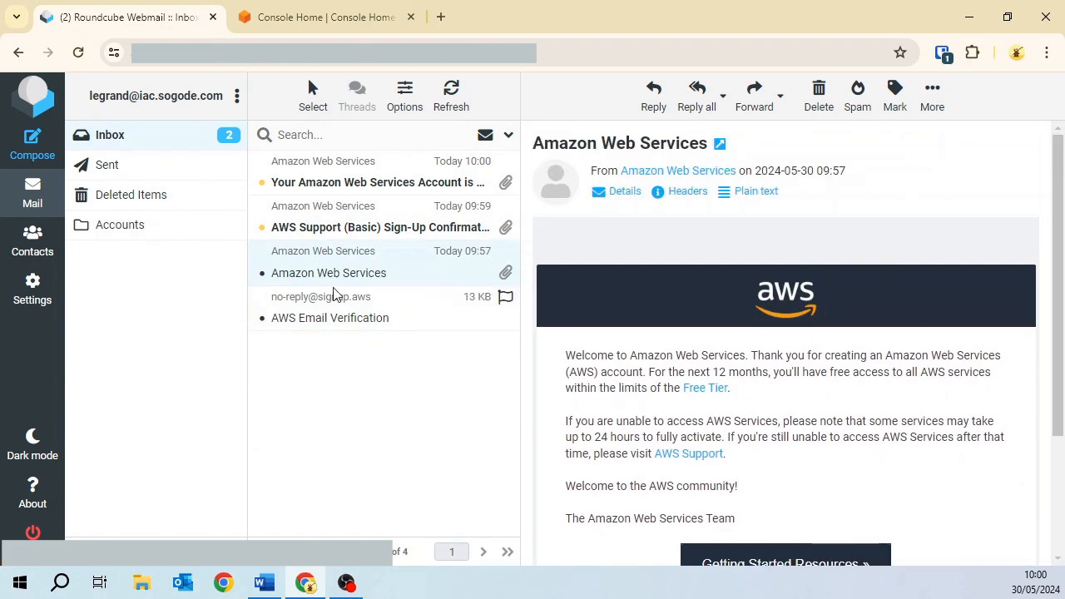
{"action": "left_click", "coordinate": [308, 227]}
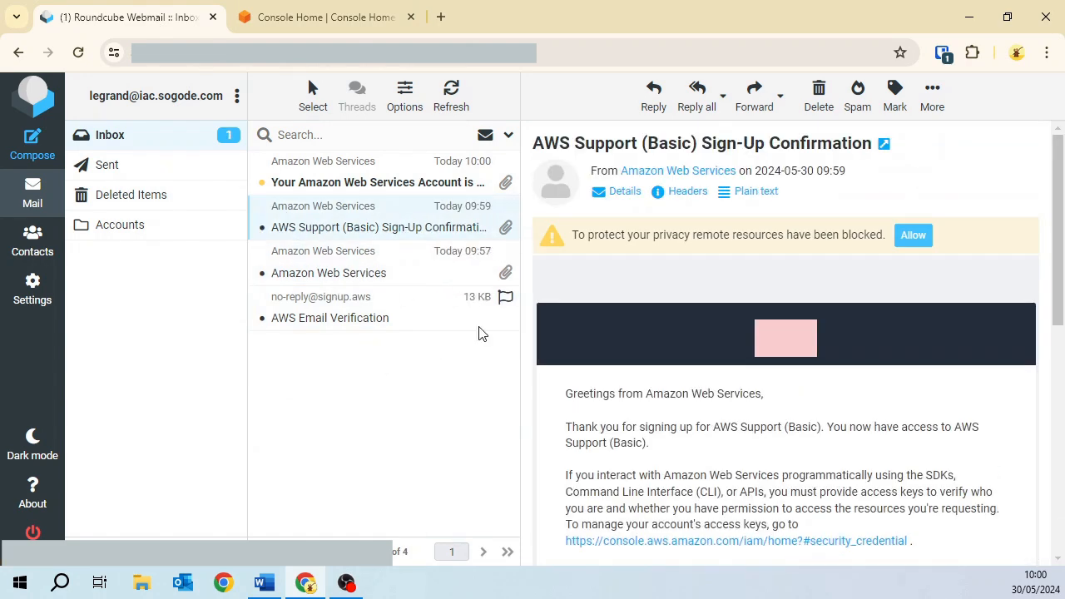
{"action": "left_click", "coordinate": [909, 241]}
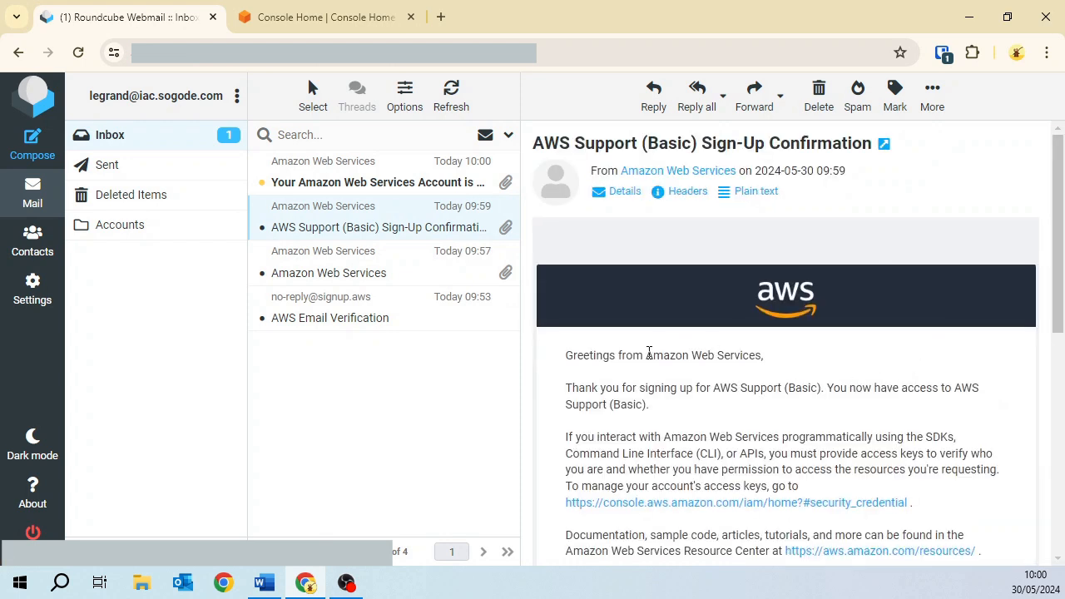
{"action": "left_click_drag", "start_coordinate": [688, 385], "coordinate": [757, 411]}
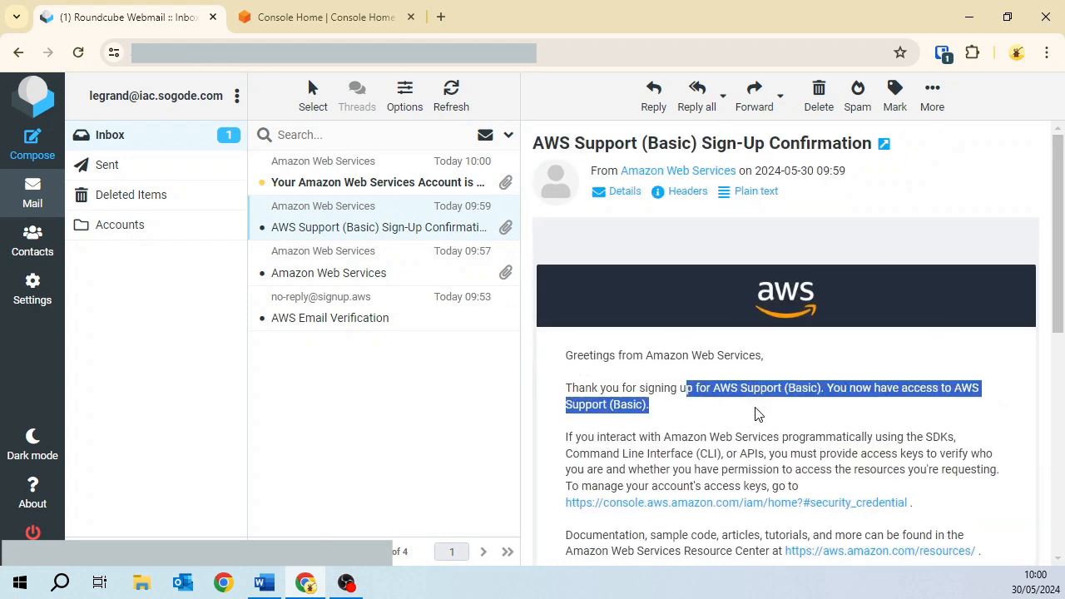
{"action": "left_click", "coordinate": [758, 413]}
Read the account-ready welcome email with its remote images loaded.
{"action": "left_click", "coordinate": [333, 183]}
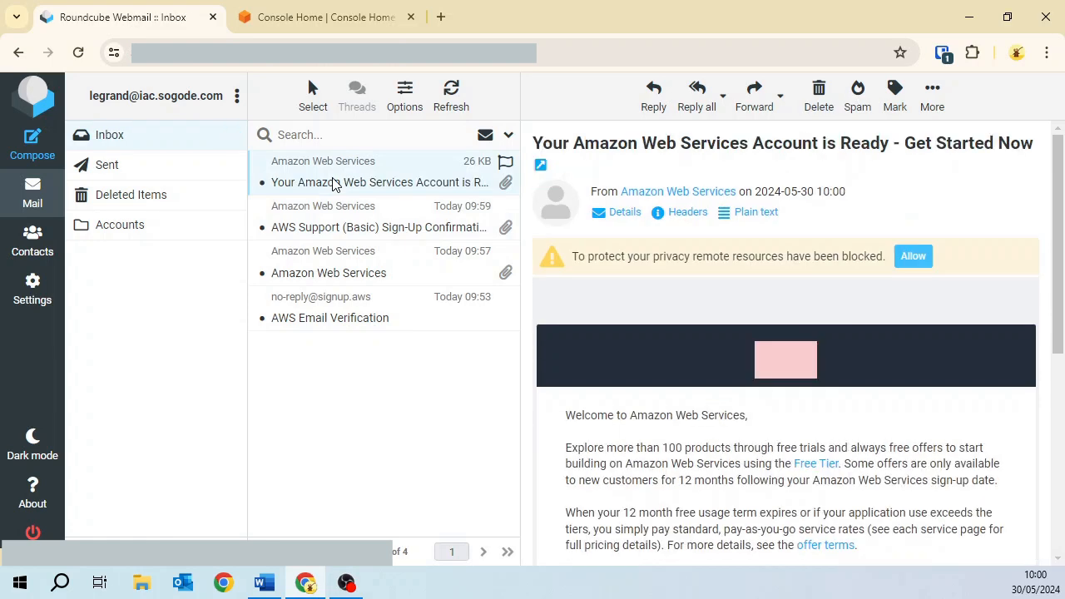
{"action": "left_click", "coordinate": [924, 265]}
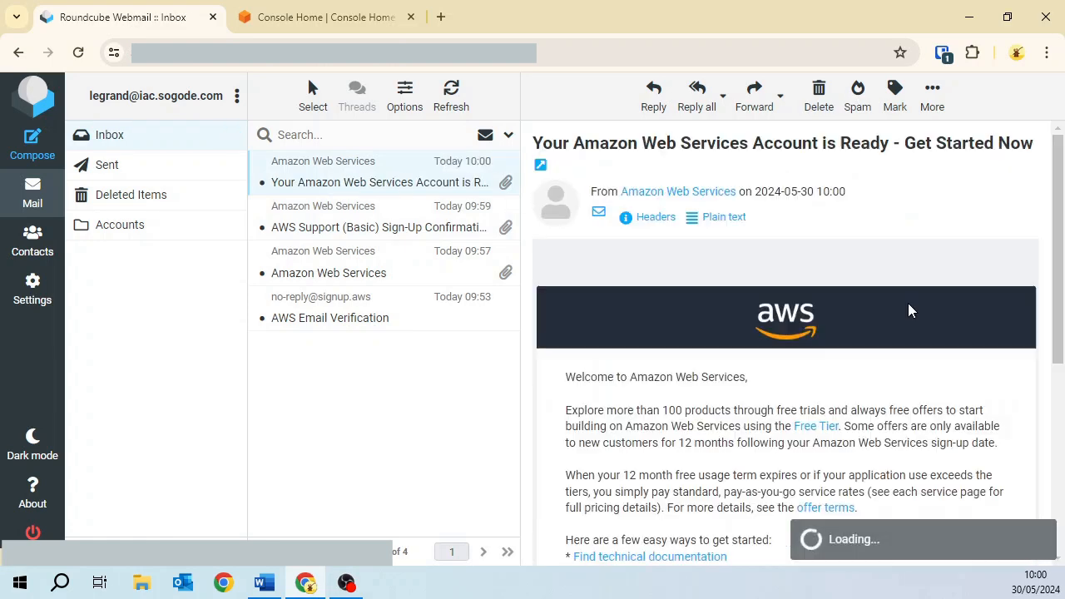
{"action": "left_click_drag", "start_coordinate": [573, 413], "coordinate": [821, 475]}
{"action": "left_click", "coordinate": [917, 511]}
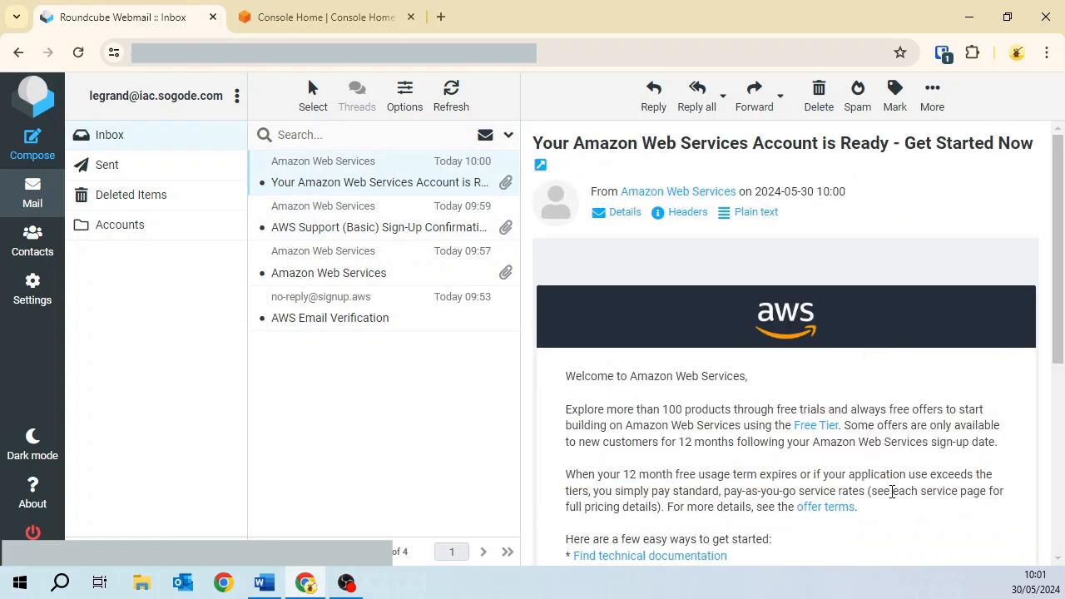
{"action": "scroll", "coordinate": [891, 492], "scroll_direction": "down", "scroll_amount": 3}
{"action": "scroll", "coordinate": [893, 511], "scroll_direction": "up", "scroll_amount": 3}
{"action": "scroll", "coordinate": [882, 471], "scroll_direction": "up", "scroll_amount": 1}
Move the Amazon Web Services message into the Accounts folder and return to the AWS console.
{"action": "left_click", "coordinate": [327, 271]}
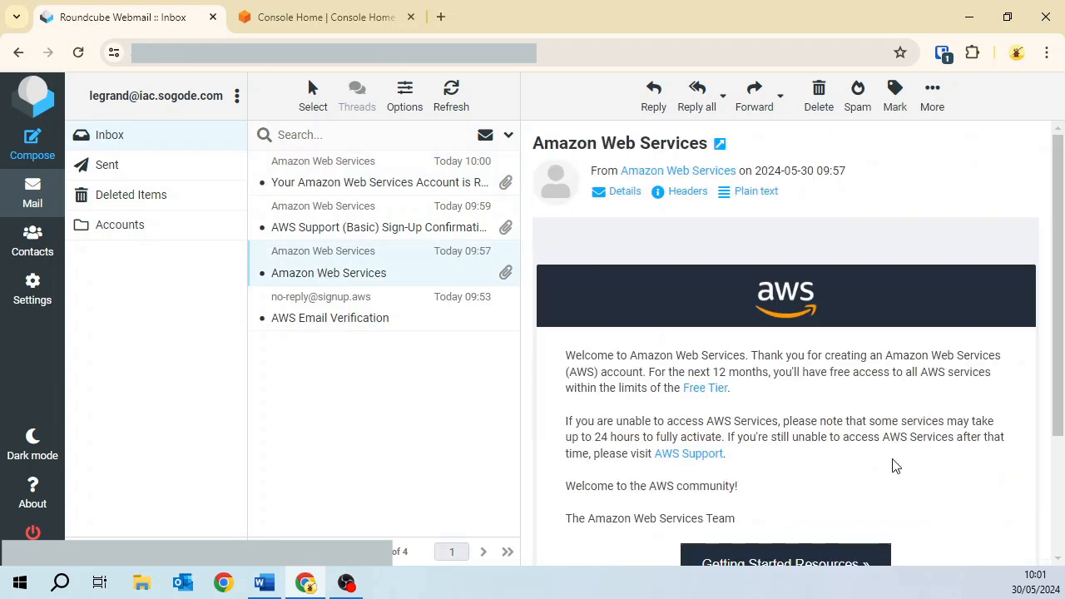
{"action": "scroll", "coordinate": [894, 466], "scroll_direction": "down", "scroll_amount": 2}
{"action": "scroll", "coordinate": [894, 466], "scroll_direction": "up", "scroll_amount": 2}
{"action": "left_click_drag", "start_coordinate": [339, 264], "coordinate": [117, 233]}
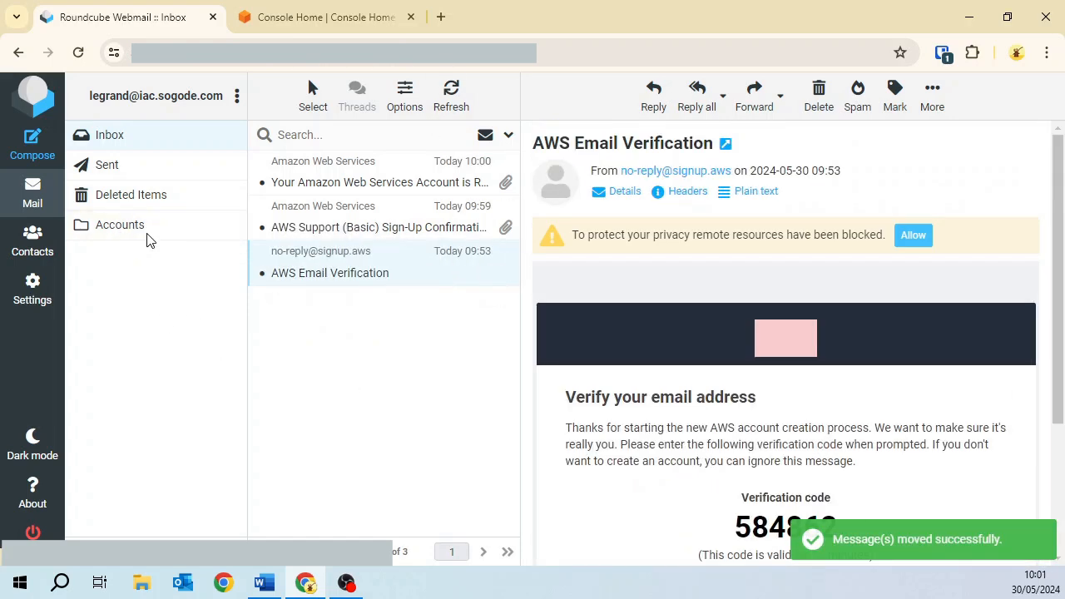
{"action": "left_click", "coordinate": [131, 236]}
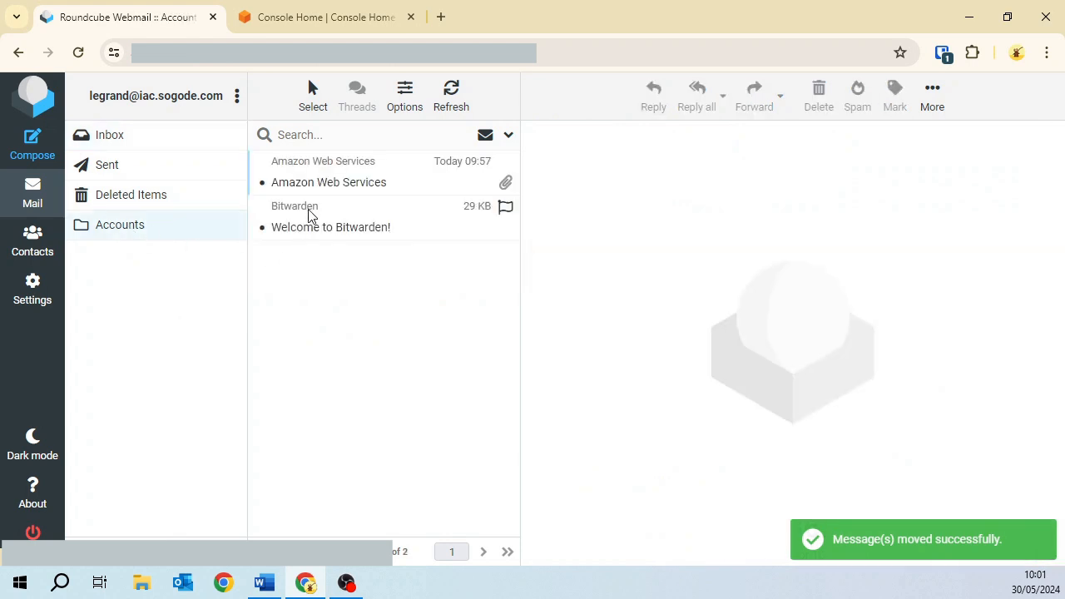
{"action": "left_click", "coordinate": [121, 136]}
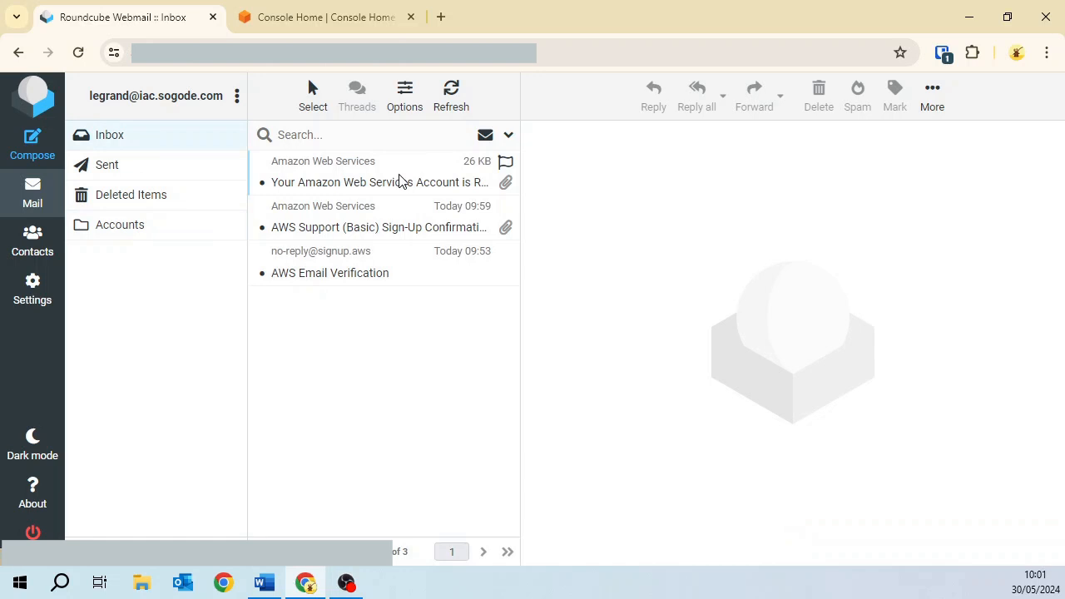
{"action": "left_click", "coordinate": [292, 15]}
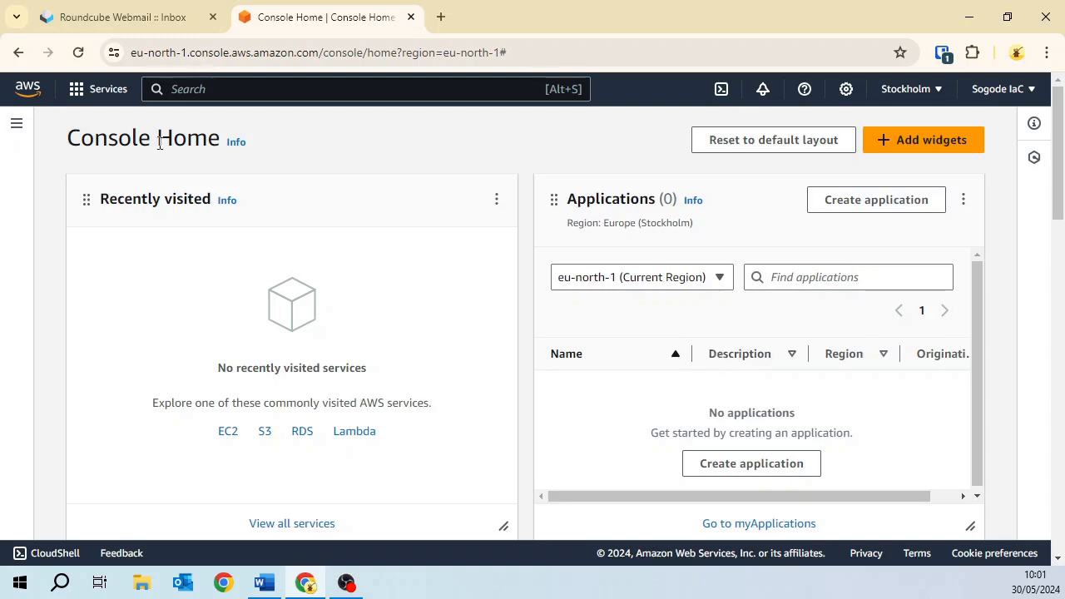
Search for 'iam' to open the IAM Dashboard.
{"action": "left_click", "coordinate": [218, 90]}
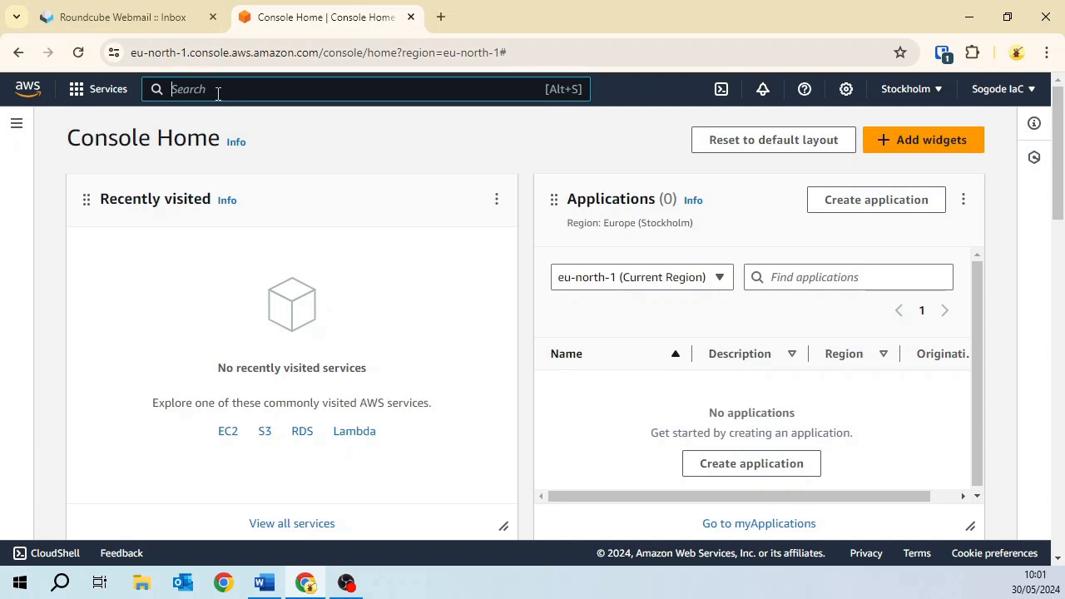
{"action": "type", "text": "iam"}
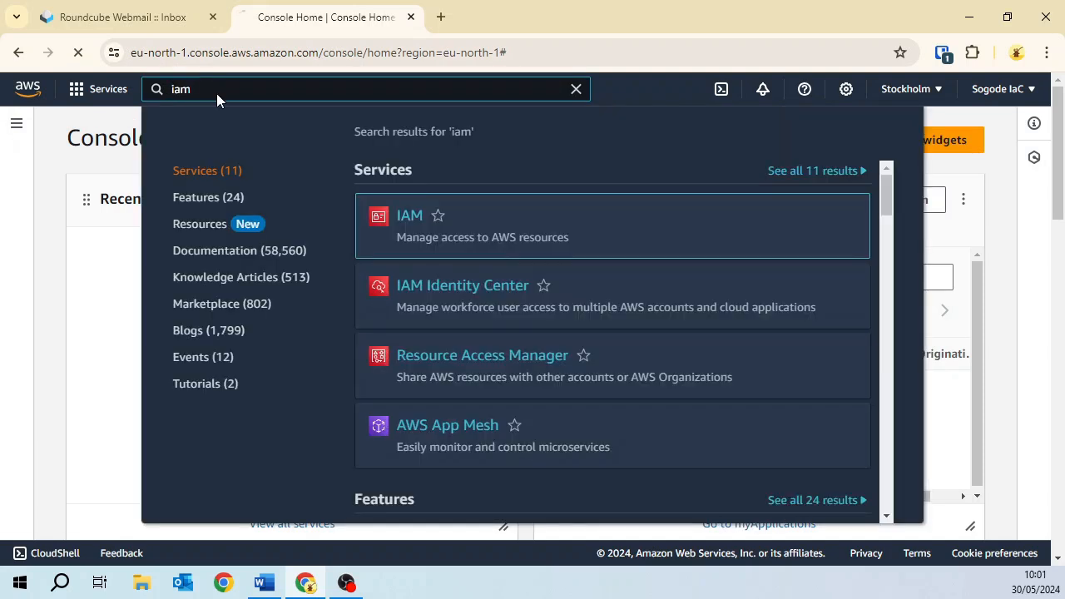
{"action": "key", "text": "Return"}
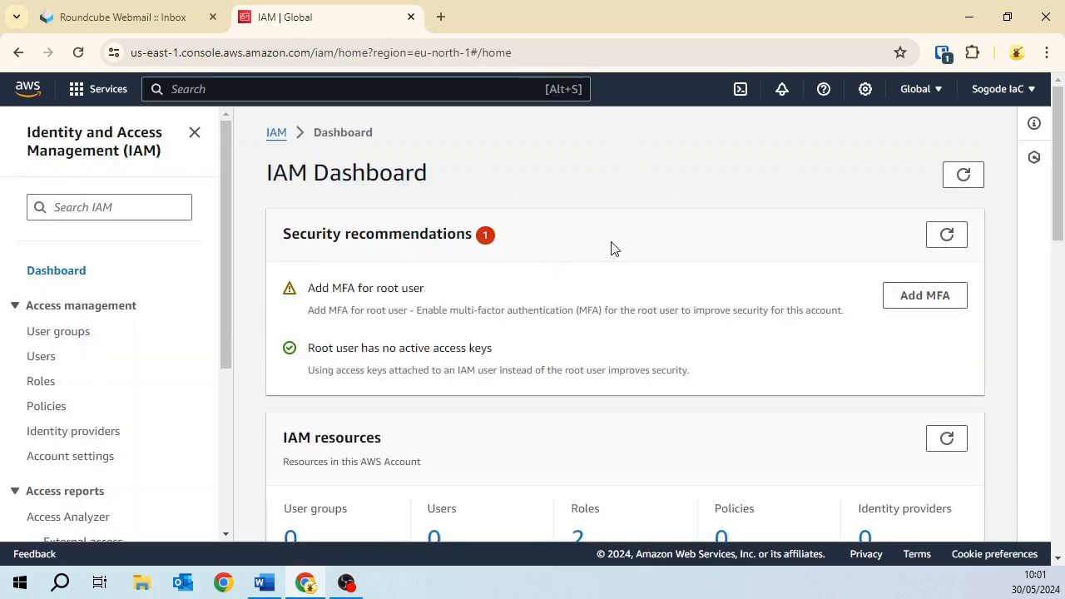
Review the Add MFA for root user recommendation and the dashboard's resource counts.
{"action": "triple_click", "coordinate": [363, 288]}
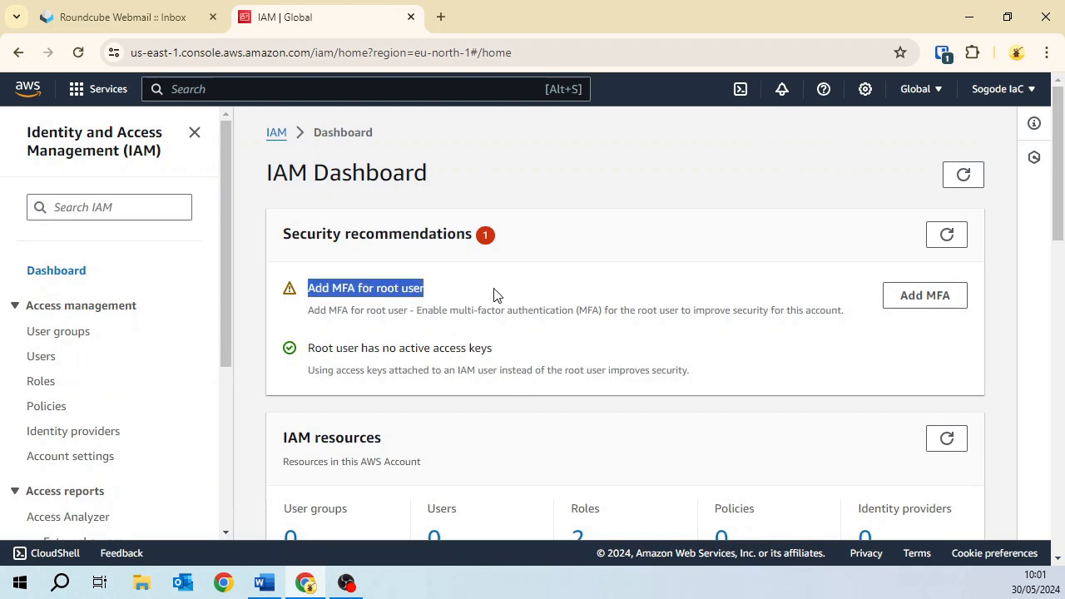
{"action": "left_click", "coordinate": [494, 296]}
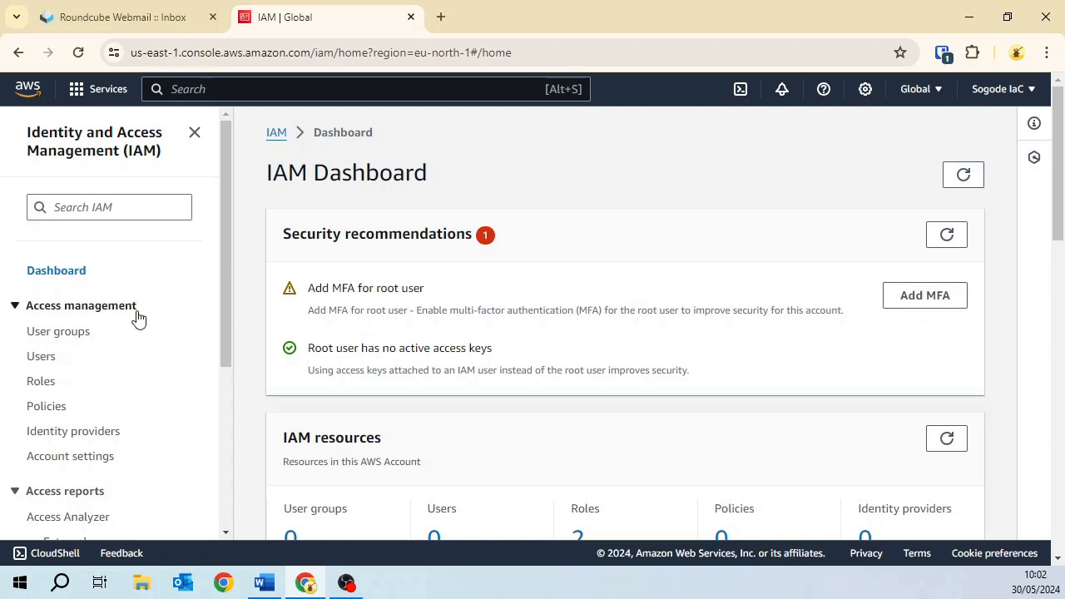
{"action": "scroll", "coordinate": [144, 331], "scroll_direction": "down", "scroll_amount": 1}
{"action": "scroll", "coordinate": [144, 331], "scroll_direction": "down", "scroll_amount": 3}
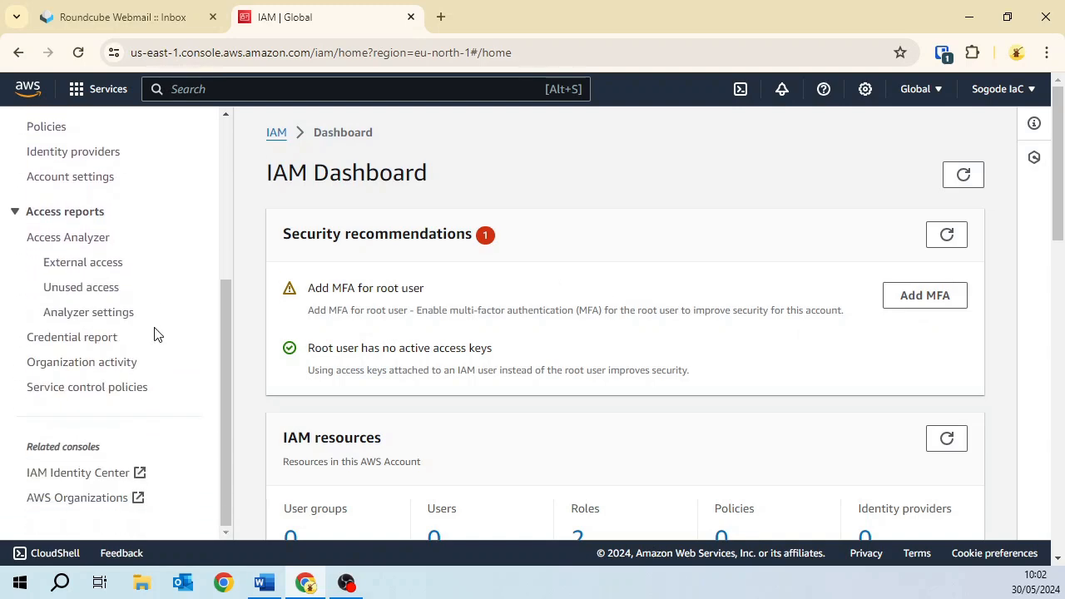
{"action": "scroll", "coordinate": [554, 331], "scroll_direction": "down", "scroll_amount": 4}
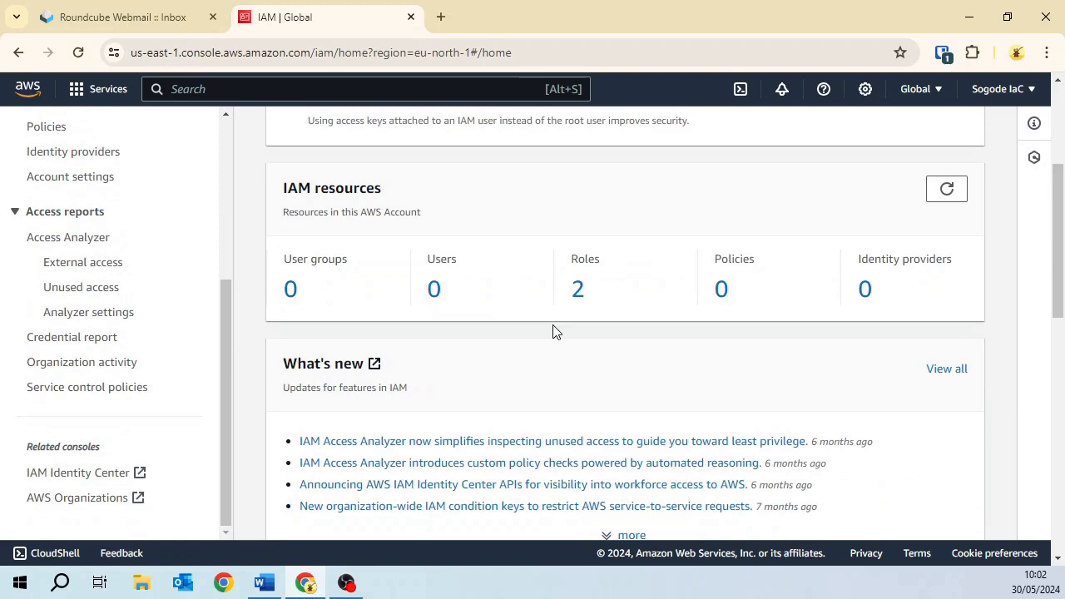
{"action": "scroll", "coordinate": [554, 331], "scroll_direction": "down", "scroll_amount": 3}
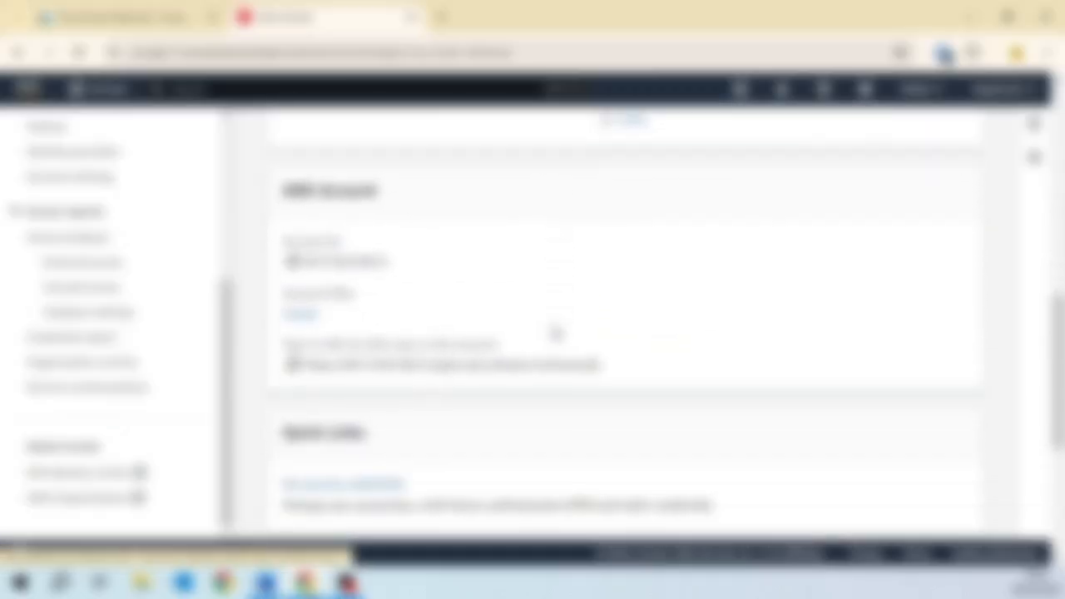
{"action": "scroll", "coordinate": [554, 329], "scroll_direction": "down", "scroll_amount": 4}
{"action": "scroll", "coordinate": [554, 327], "scroll_direction": "up", "scroll_amount": 10}
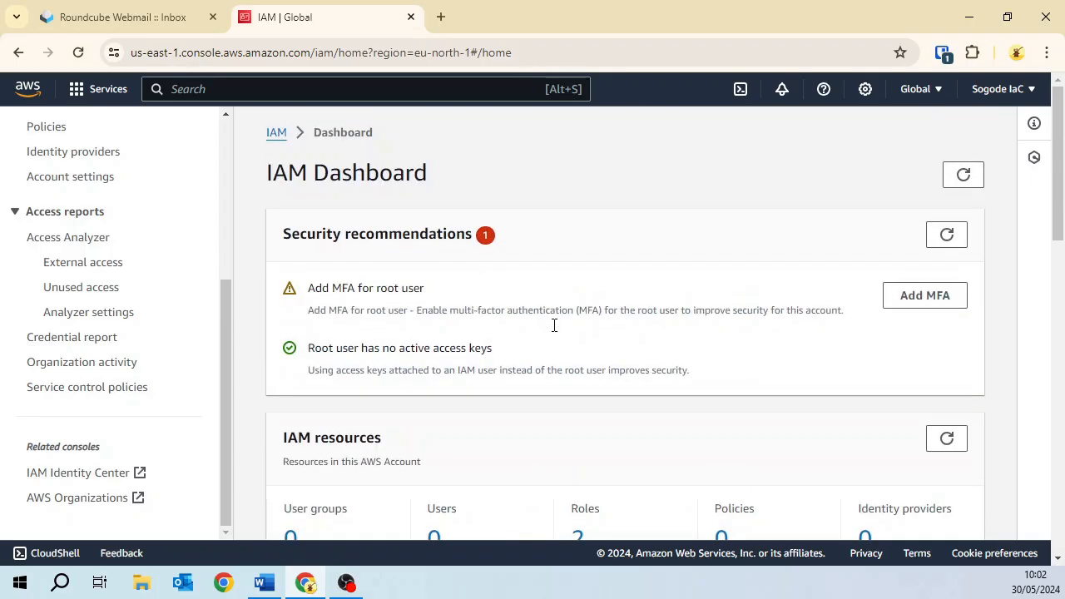
Search for 'billing' to open Billing and Cost Management.
{"action": "left_click", "coordinate": [386, 83]}
{"action": "type", "text": "billing"}
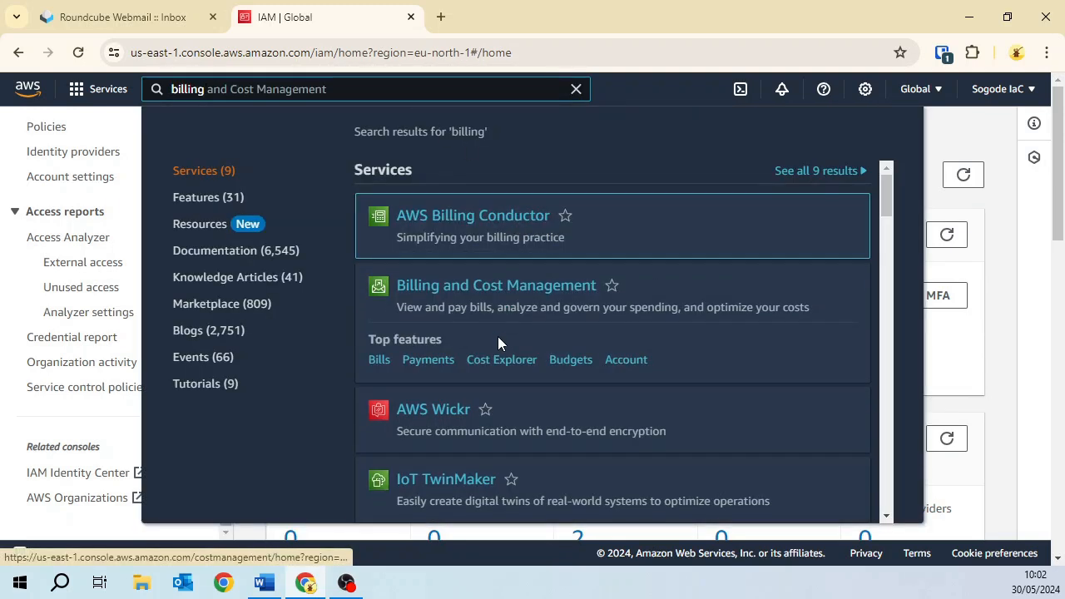
{"action": "left_click", "coordinate": [491, 287]}
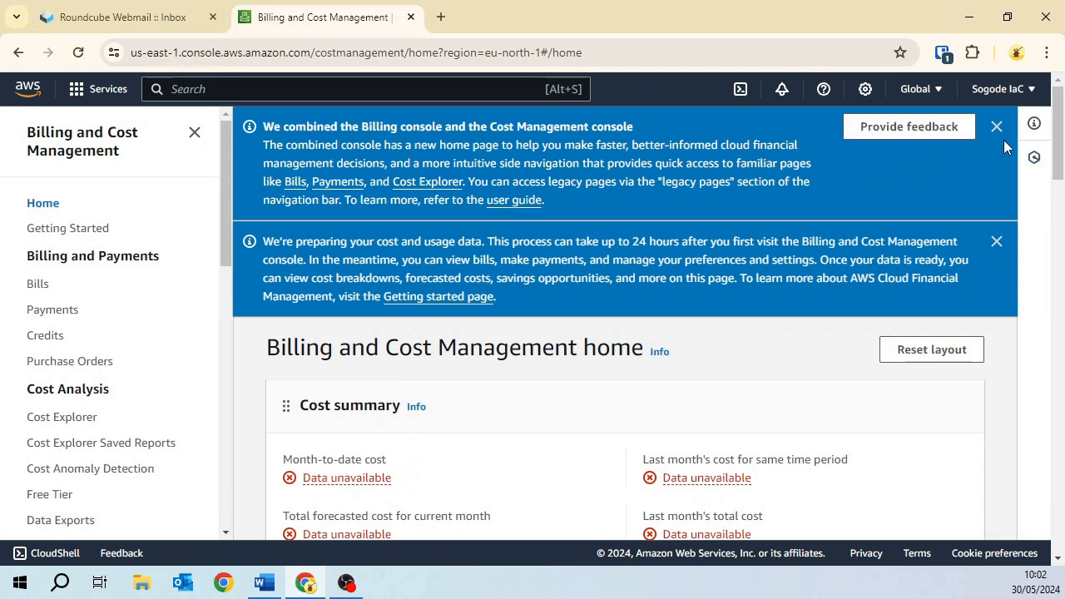
Close the combined-console and cost-data notices, then start budget setup from Budgets status.
{"action": "left_click", "coordinate": [998, 128]}
{"action": "left_click", "coordinate": [997, 128]}
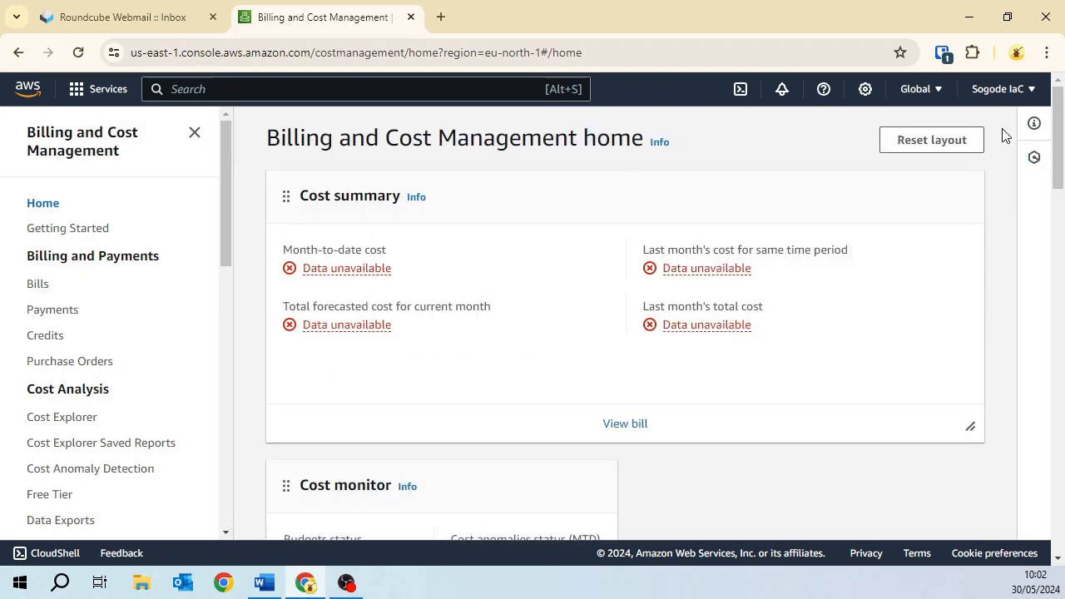
{"action": "scroll", "coordinate": [951, 208], "scroll_direction": "down", "scroll_amount": 3}
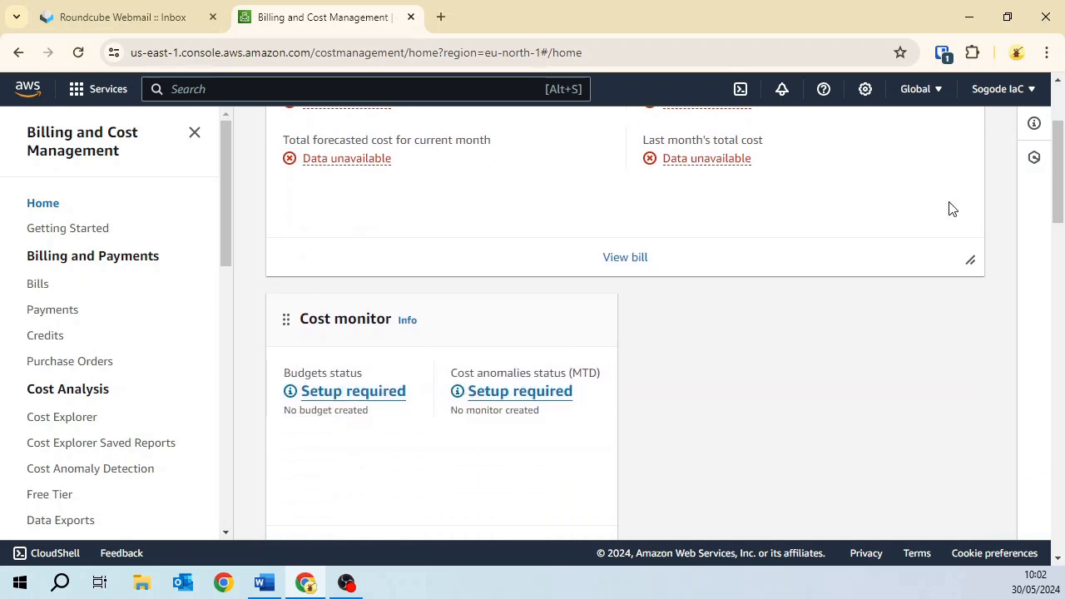
{"action": "scroll", "coordinate": [951, 208], "scroll_direction": "down", "scroll_amount": 1}
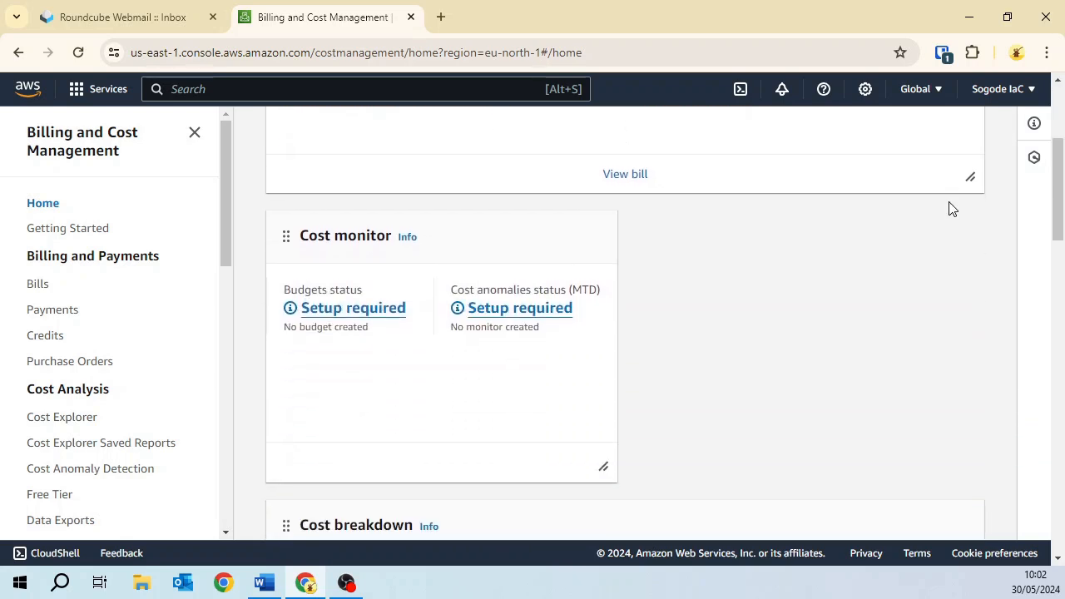
{"action": "left_click", "coordinate": [372, 317]}
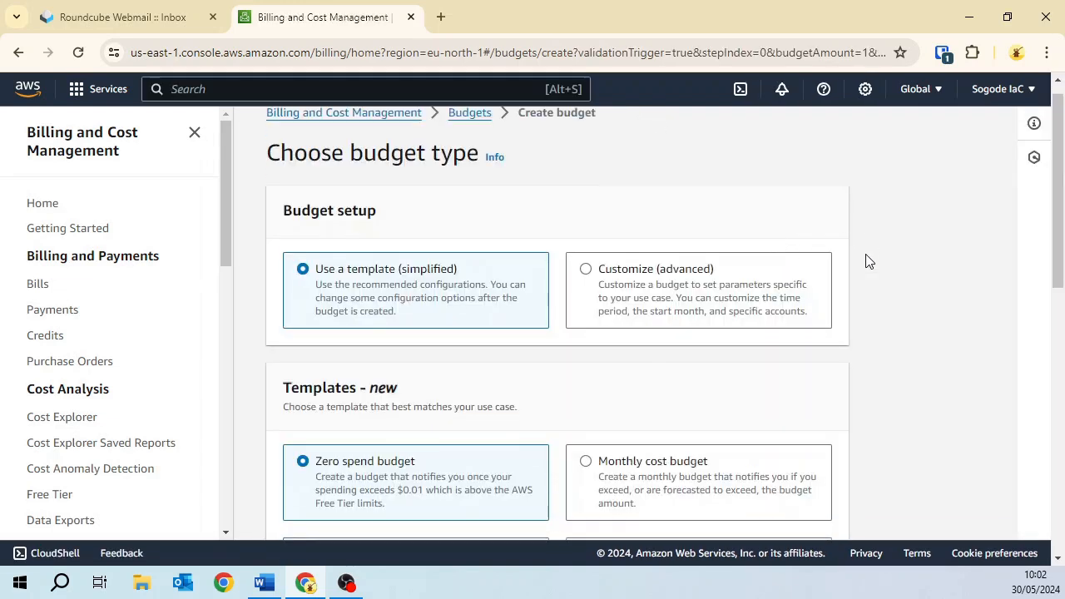
Create My Zero-Spend Budget with the $0.01 threshold, alerting the account's e-mail address.
{"action": "scroll", "coordinate": [865, 261], "scroll_direction": "down", "scroll_amount": 2}
{"action": "scroll", "coordinate": [865, 261], "scroll_direction": "up", "scroll_amount": 2}
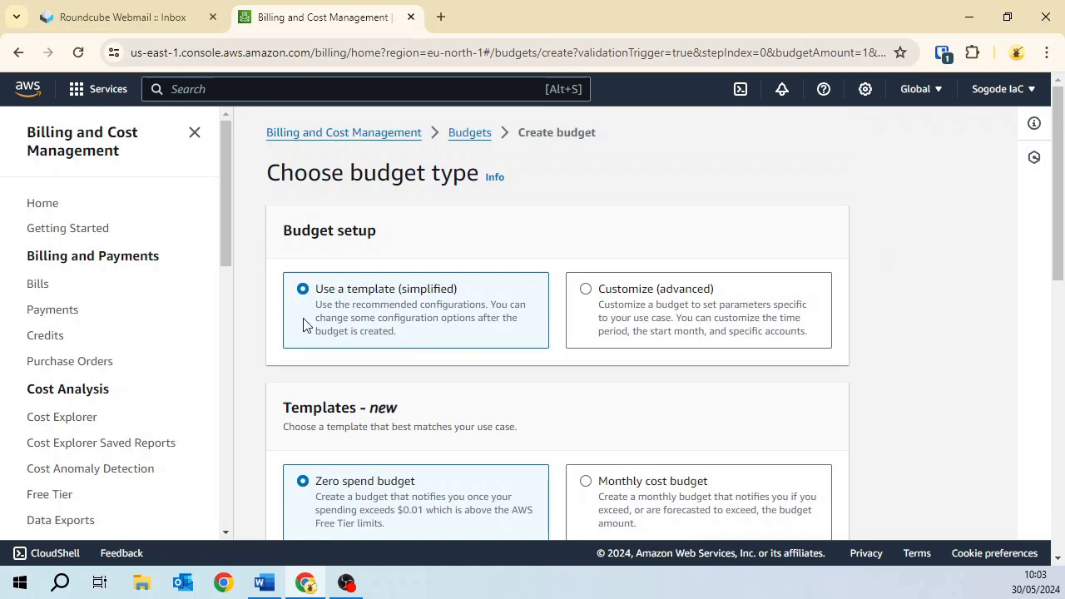
{"action": "scroll", "coordinate": [366, 305], "scroll_direction": "down", "scroll_amount": 3}
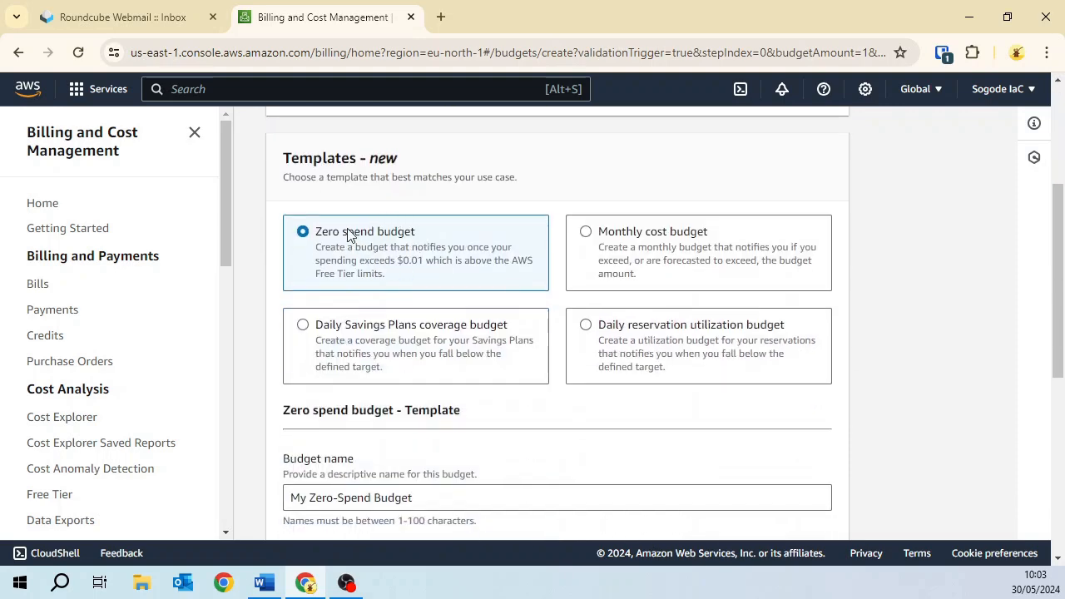
{"action": "double_click", "coordinate": [414, 261]}
{"action": "left_click", "coordinate": [436, 274]}
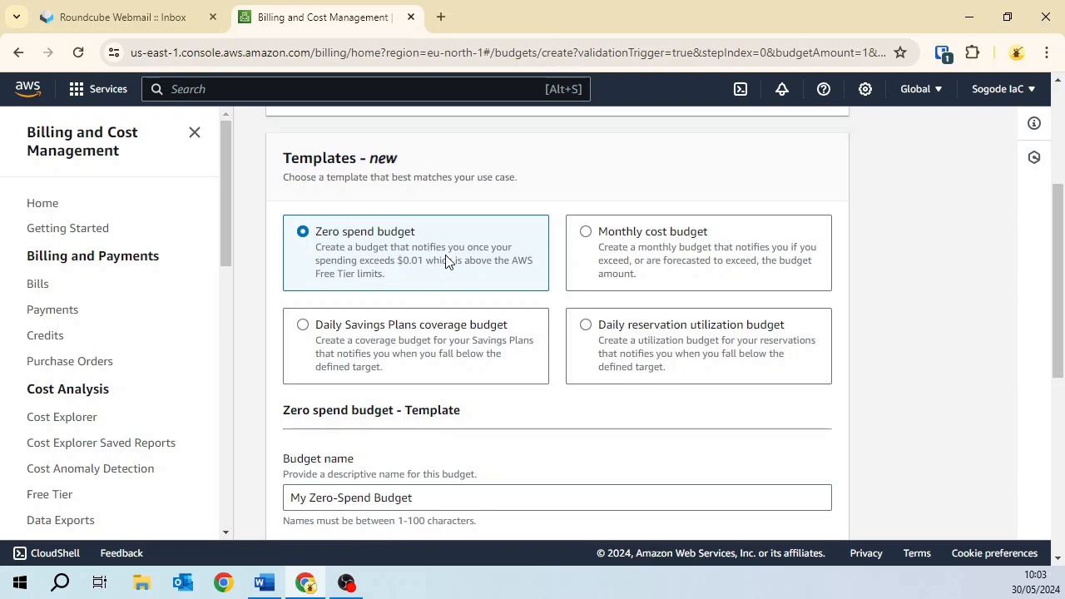
{"action": "scroll", "coordinate": [447, 258], "scroll_direction": "down", "scroll_amount": 3}
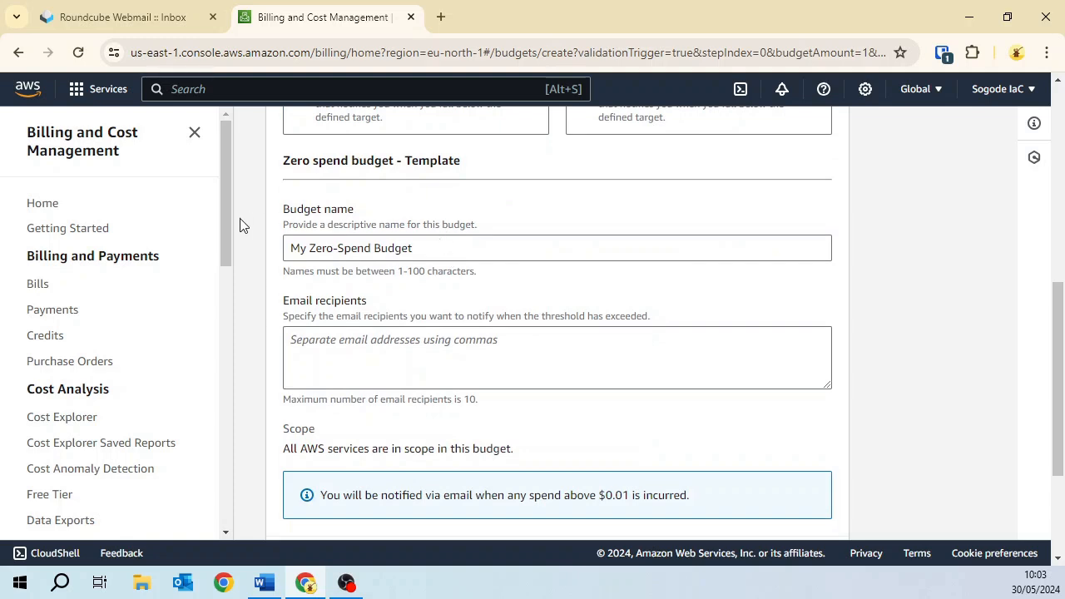
{"action": "left_click", "coordinate": [665, 343]}
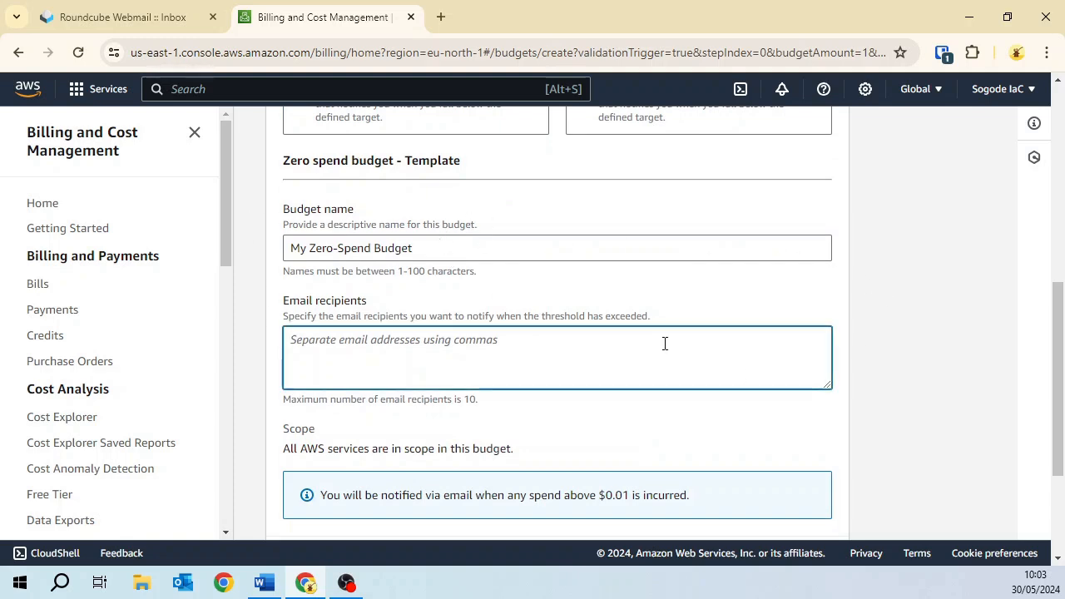
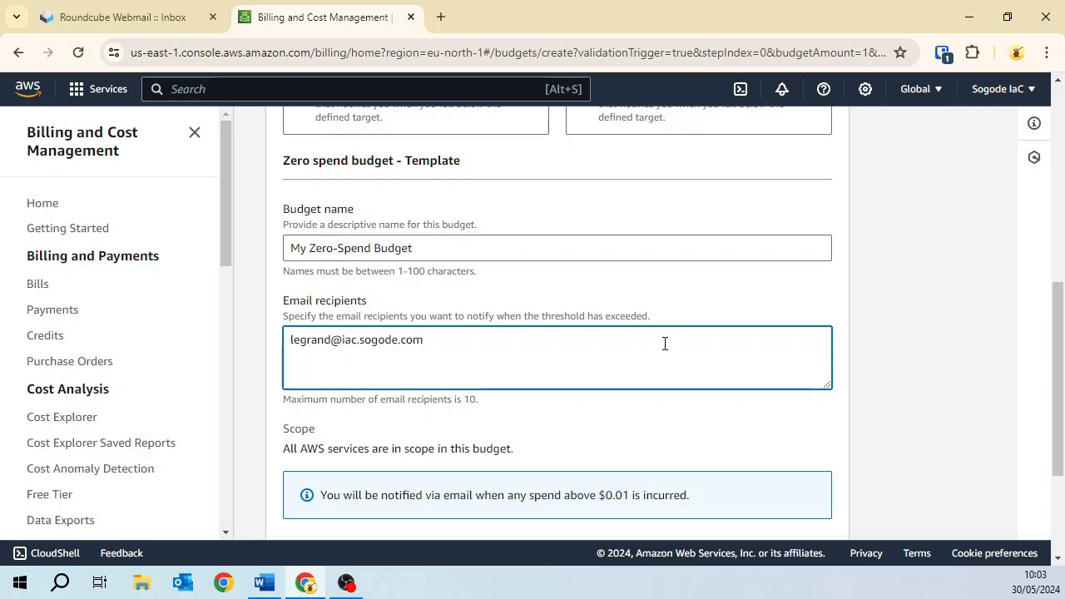
{"action": "scroll", "coordinate": [665, 343], "scroll_direction": "down", "scroll_amount": 3}
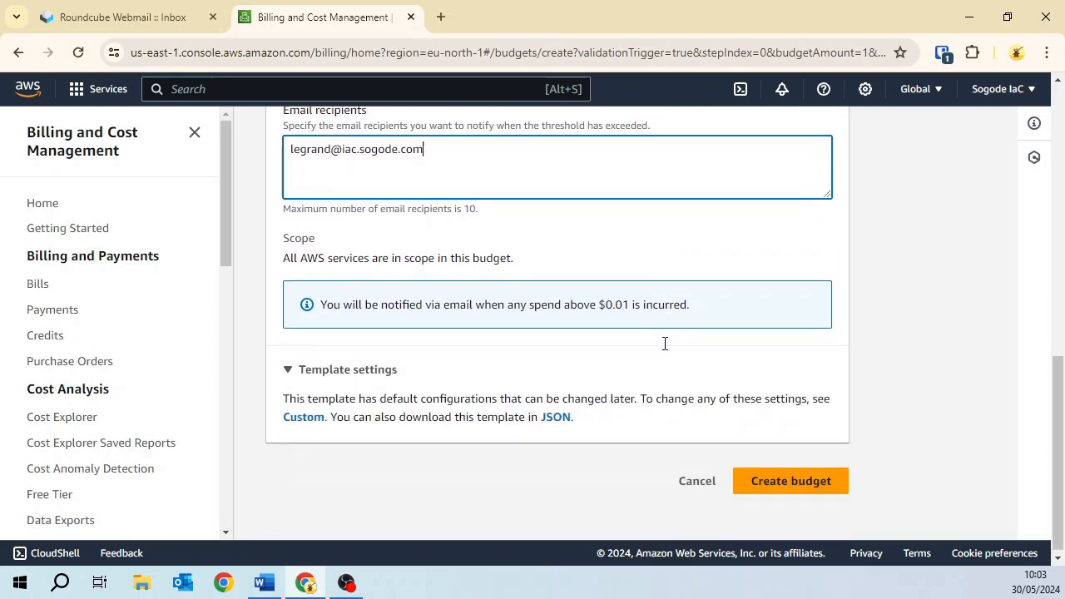
{"action": "left_click", "coordinate": [793, 480]}
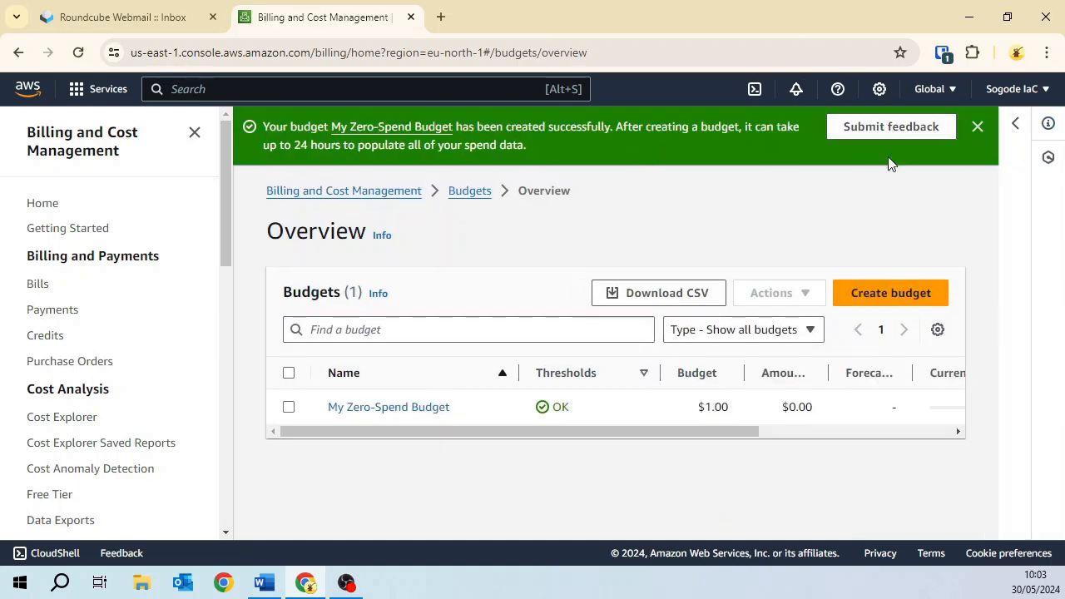
Close the green budget-created banner and check the budgets table columns.
{"action": "left_click", "coordinate": [977, 127]}
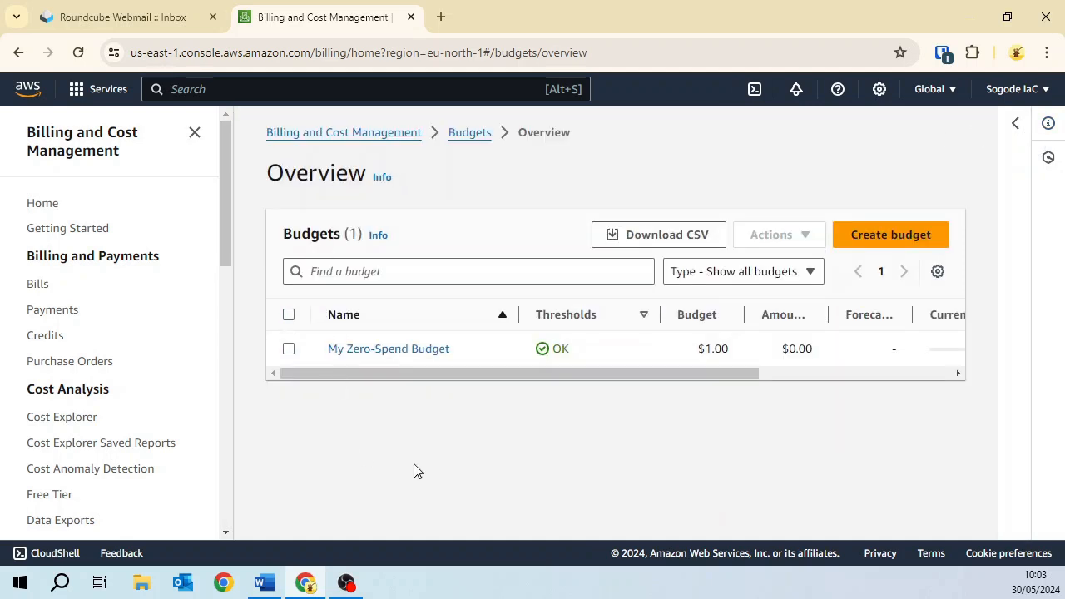
{"action": "left_click_drag", "start_coordinate": [471, 371], "coordinate": [317, 388]}
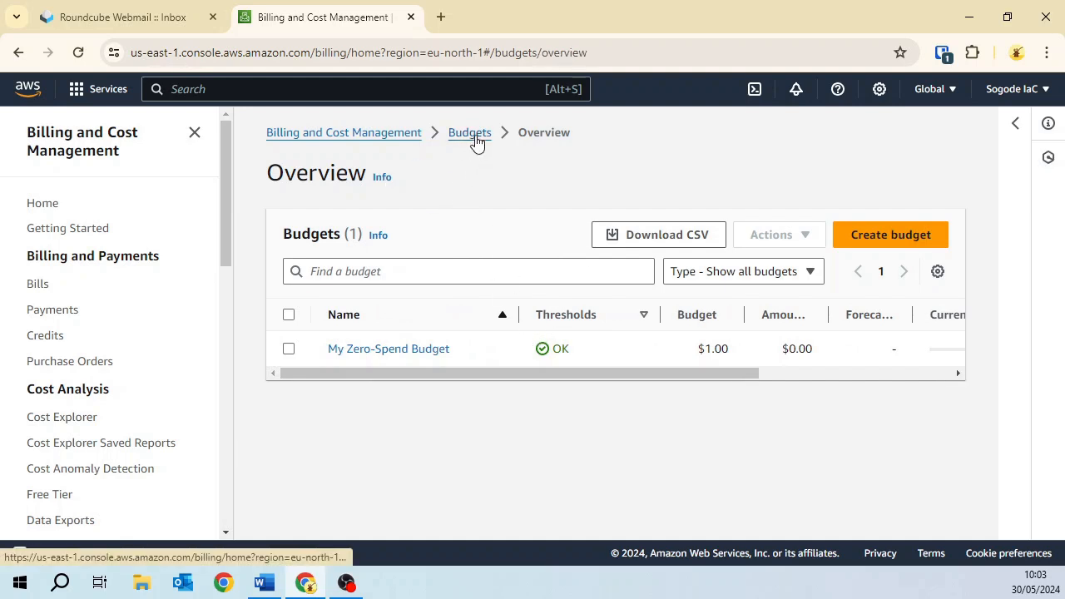
Start another budget using Customize (advanced) with Cost budget - Recommended, reaching Set your budget.
{"action": "left_click", "coordinate": [887, 237]}
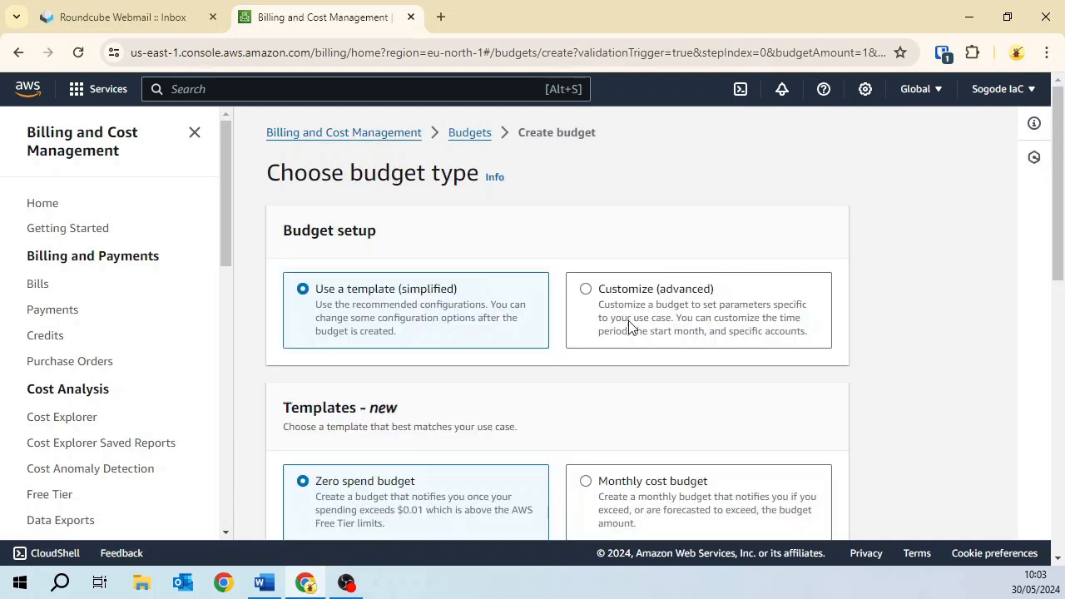
{"action": "scroll", "coordinate": [969, 256], "scroll_direction": "down", "scroll_amount": 3}
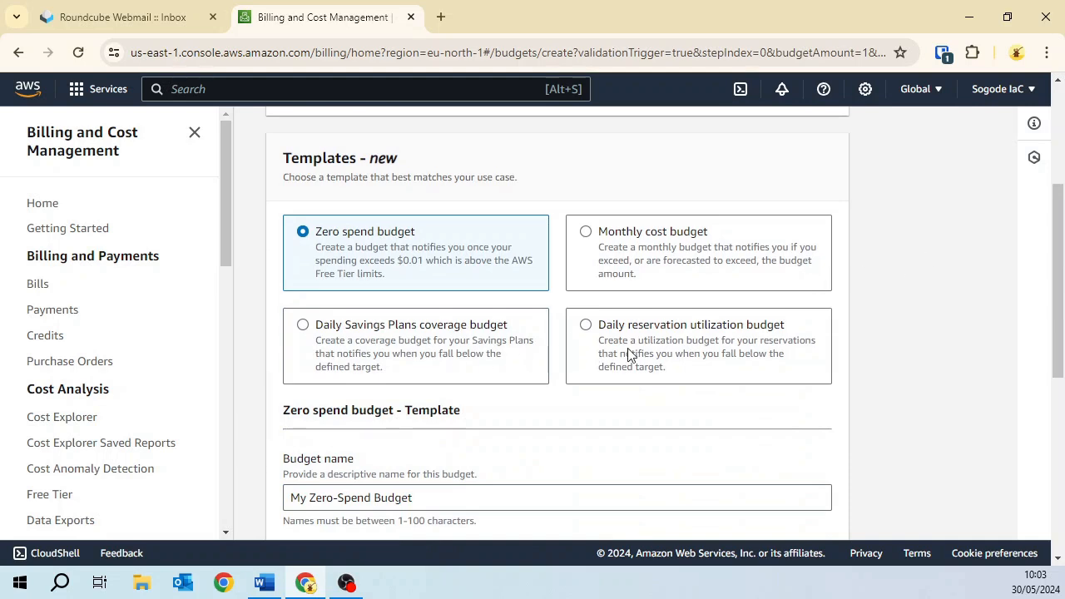
{"action": "scroll", "coordinate": [870, 283], "scroll_direction": "up", "scroll_amount": 1}
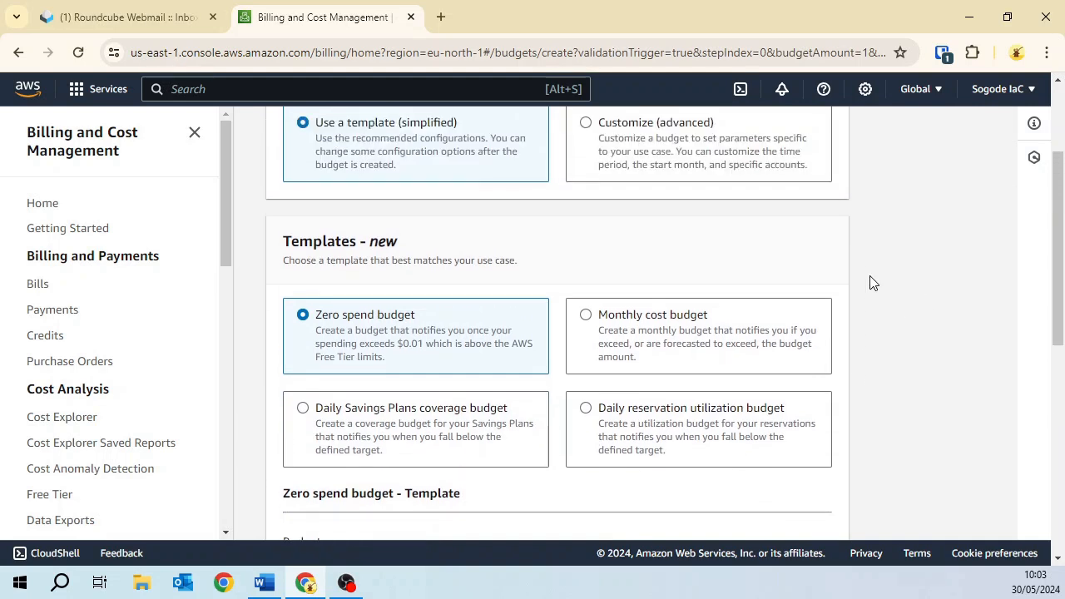
{"action": "left_click", "coordinate": [681, 171]}
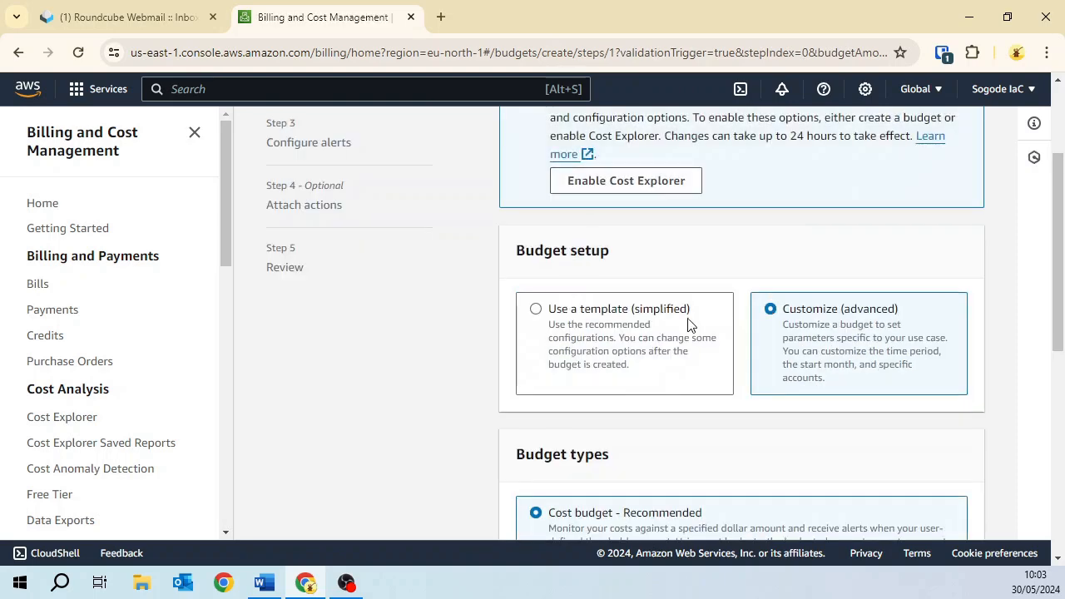
{"action": "scroll", "coordinate": [982, 246], "scroll_direction": "up", "scroll_amount": 1}
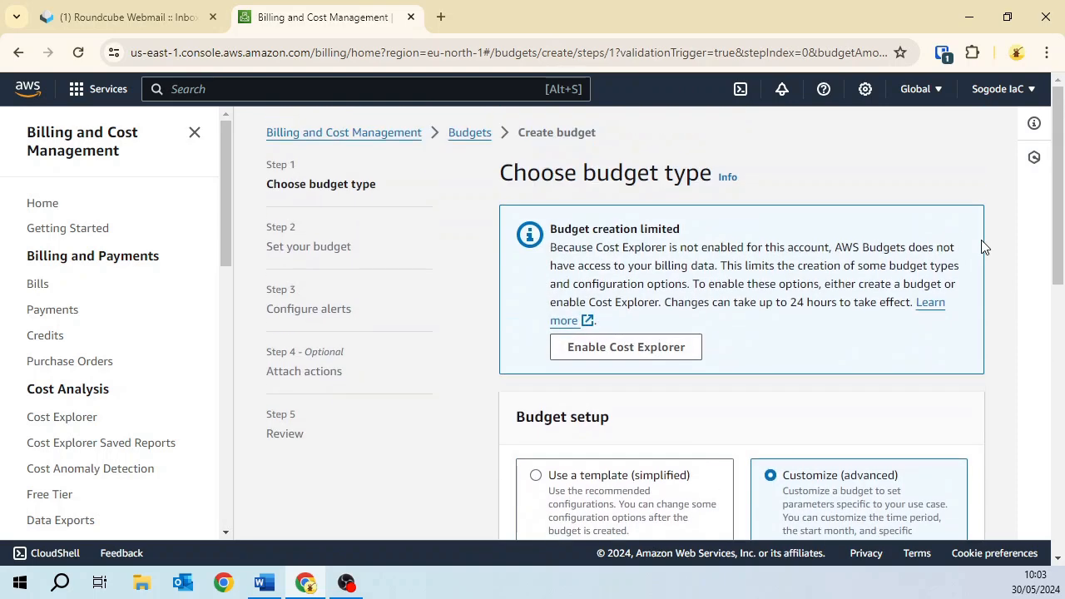
{"action": "scroll", "coordinate": [982, 246], "scroll_direction": "down", "scroll_amount": 6}
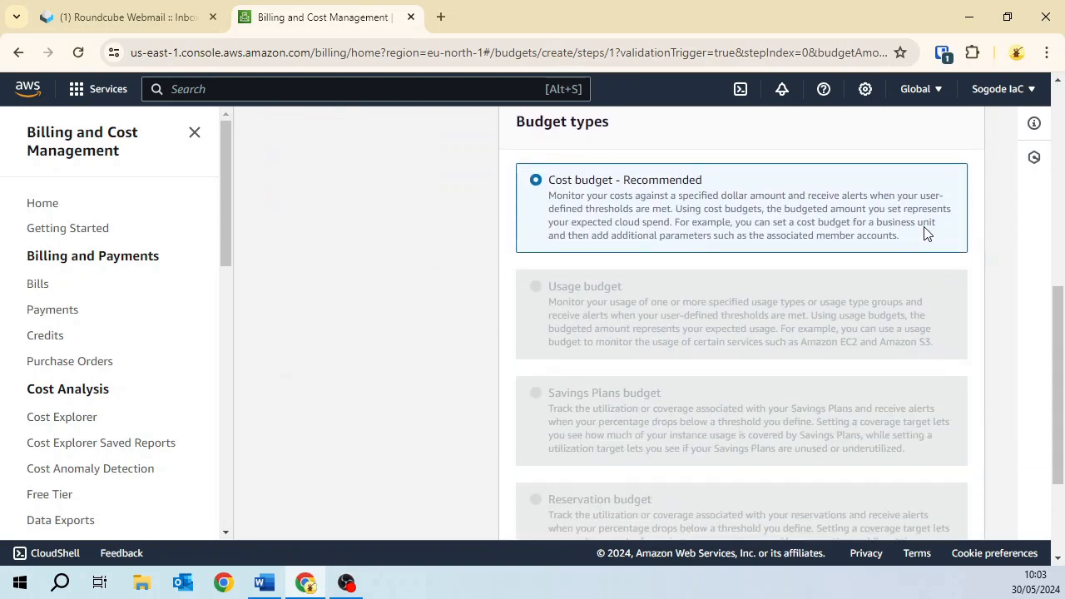
{"action": "scroll", "coordinate": [1017, 233], "scroll_direction": "down", "scroll_amount": 2}
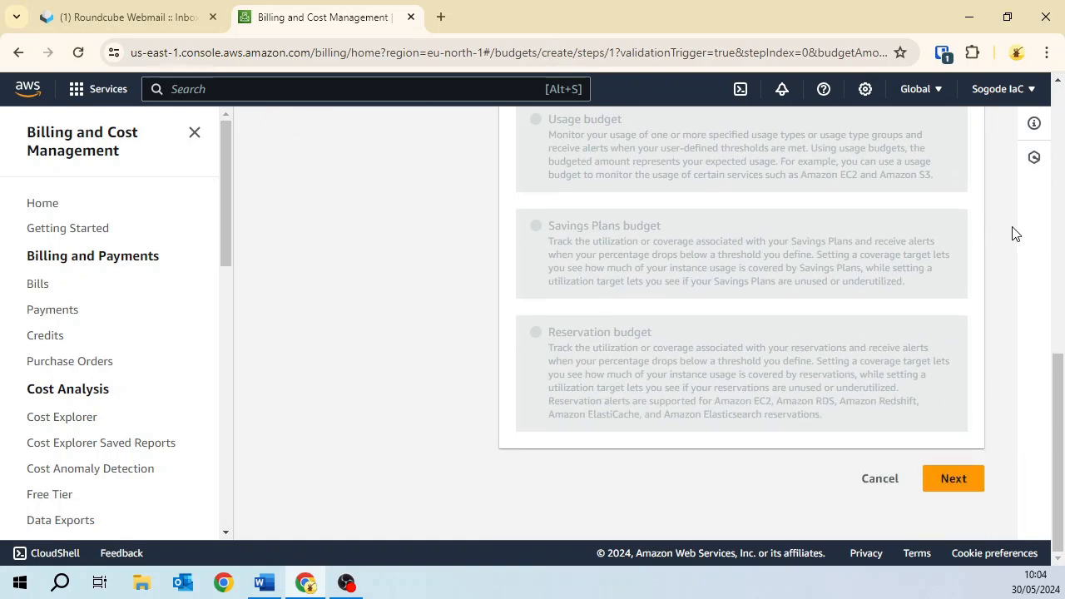
{"action": "left_click", "coordinate": [949, 483]}
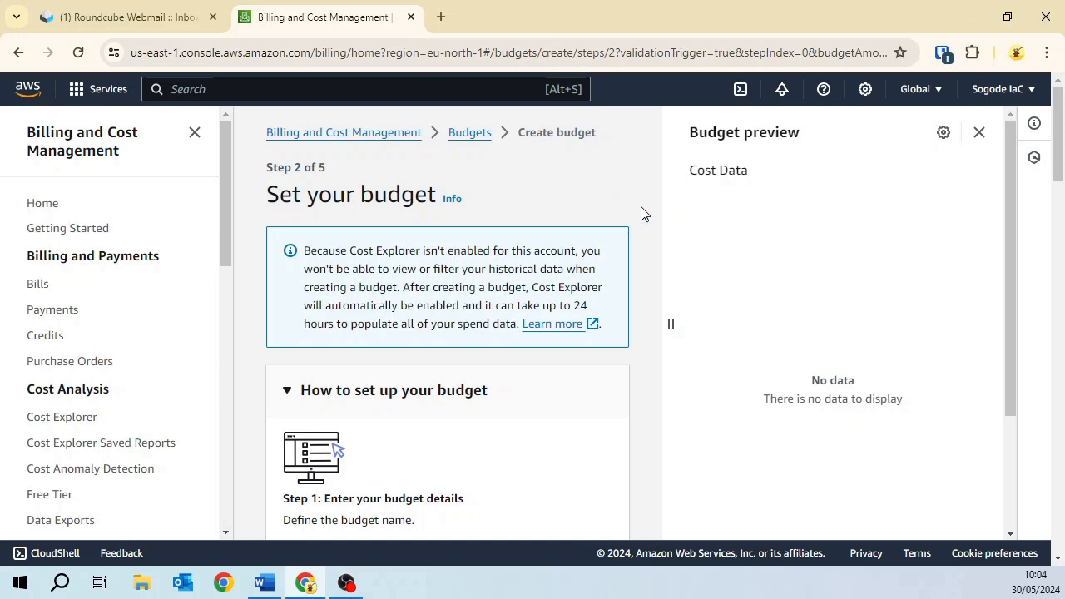
Enter the budget name and a fixed $5 monthly amount, then continue to Configure alerts.
{"action": "scroll", "coordinate": [648, 213], "scroll_direction": "down", "scroll_amount": 2}
{"action": "scroll", "coordinate": [647, 213], "scroll_direction": "down", "scroll_amount": 3}
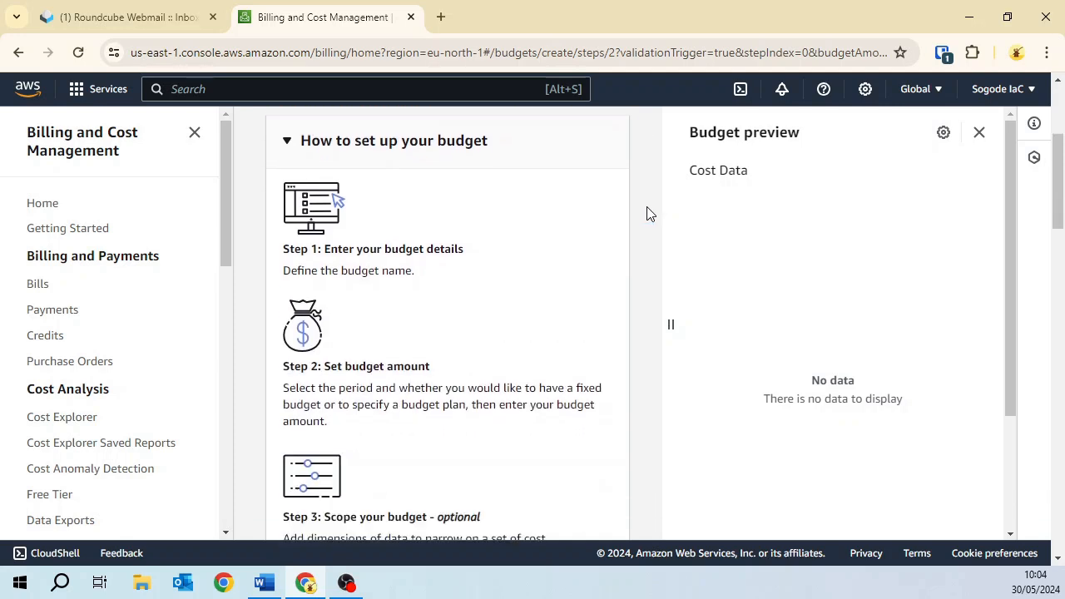
{"action": "scroll", "coordinate": [647, 213], "scroll_direction": "down", "scroll_amount": 4}
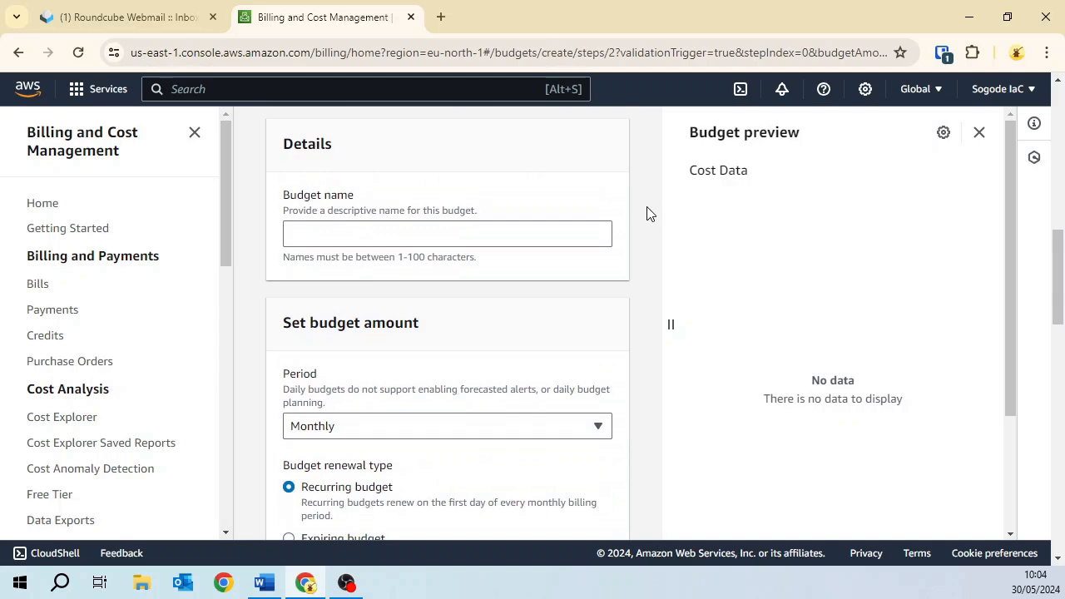
{"action": "left_click", "coordinate": [578, 226]}
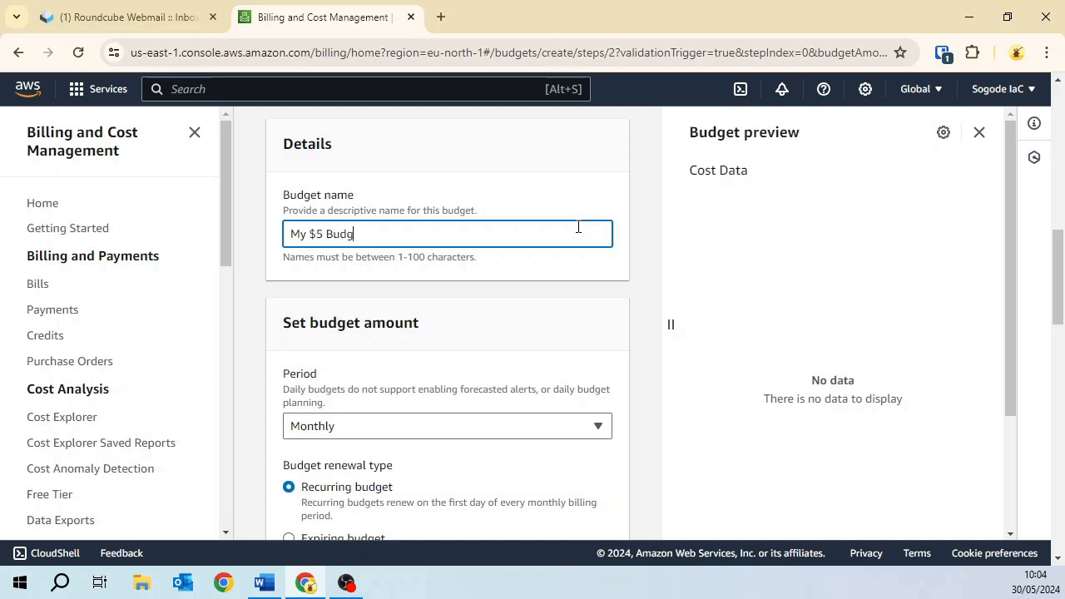
{"action": "scroll", "coordinate": [550, 238], "scroll_direction": "down", "scroll_amount": 3}
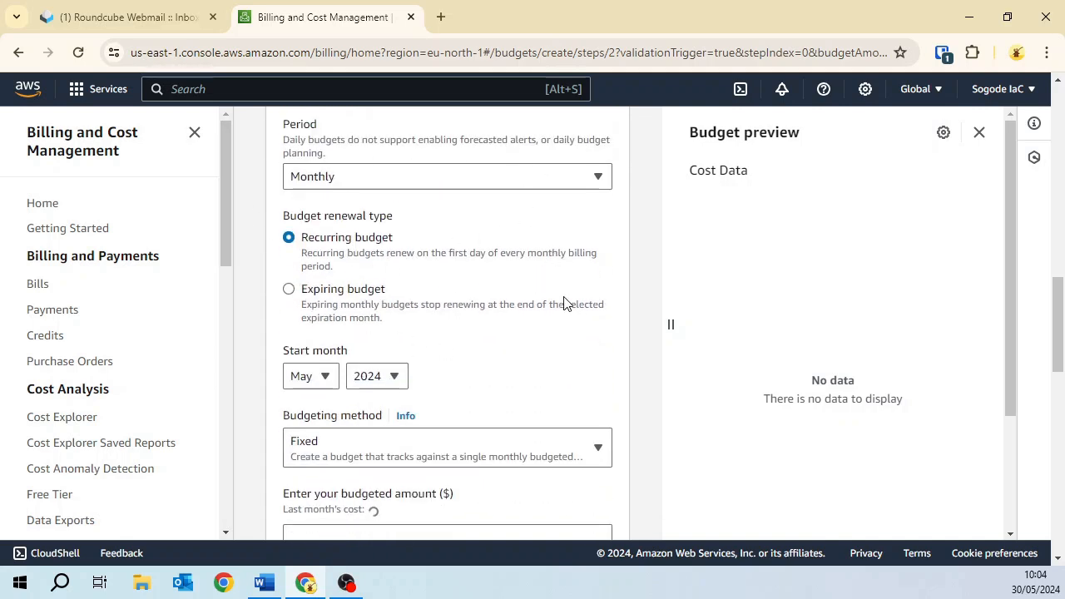
{"action": "scroll", "coordinate": [630, 266], "scroll_direction": "down", "scroll_amount": 1}
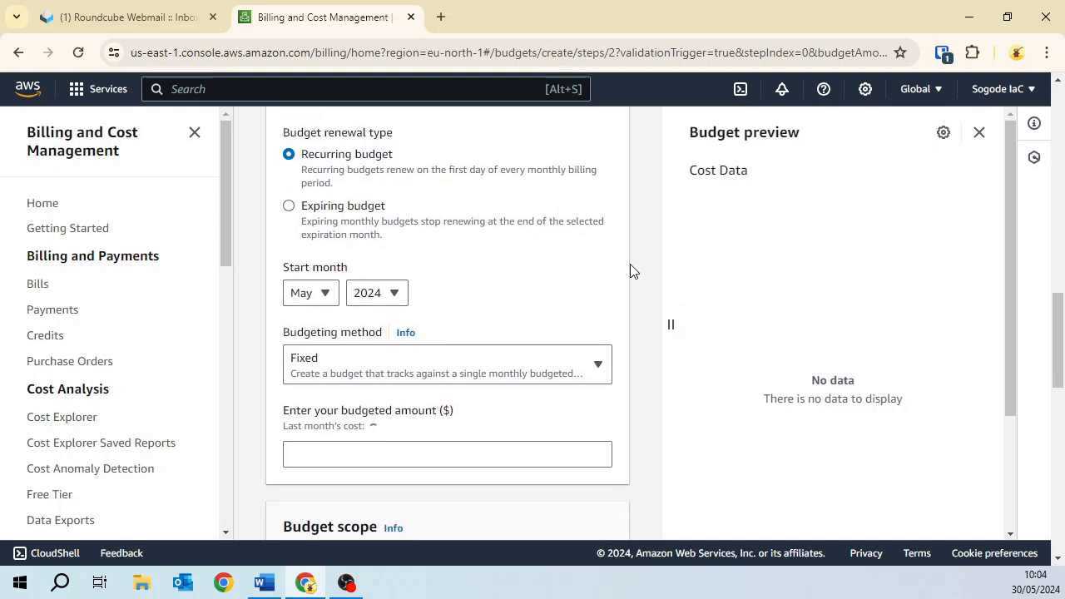
{"action": "left_click", "coordinate": [515, 453]}
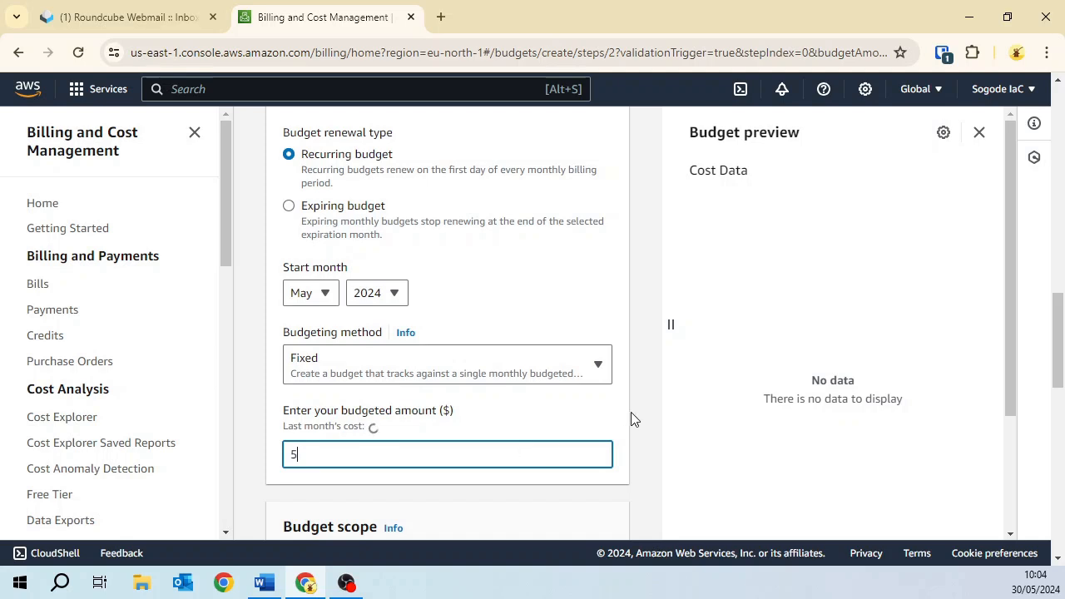
{"action": "scroll", "coordinate": [628, 321], "scroll_direction": "down", "scroll_amount": 4}
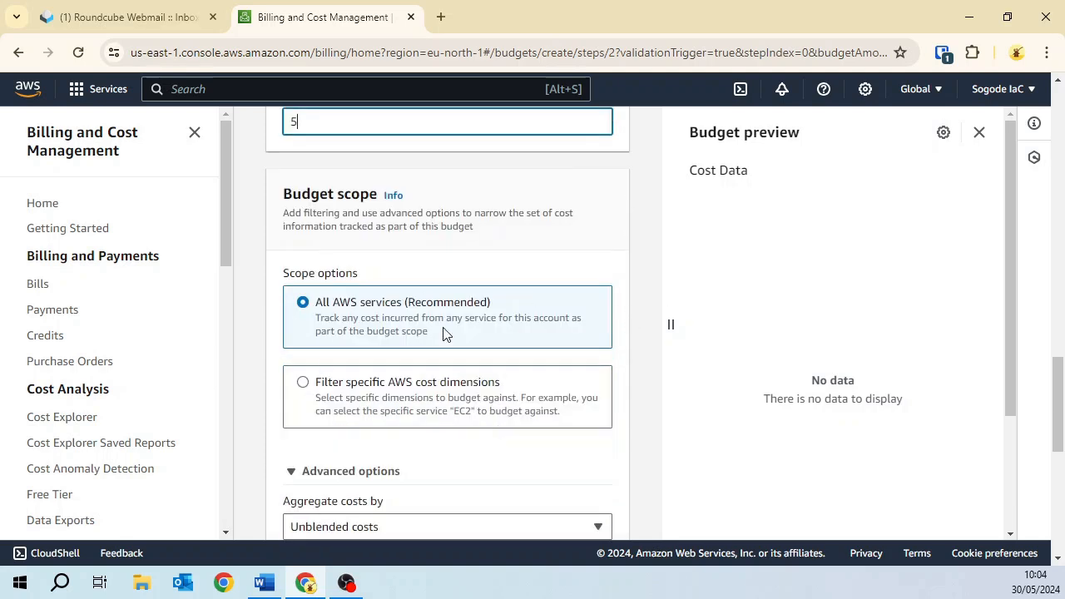
{"action": "scroll", "coordinate": [625, 236], "scroll_direction": "down", "scroll_amount": 3}
{"action": "scroll", "coordinate": [626, 238], "scroll_direction": "down", "scroll_amount": 3}
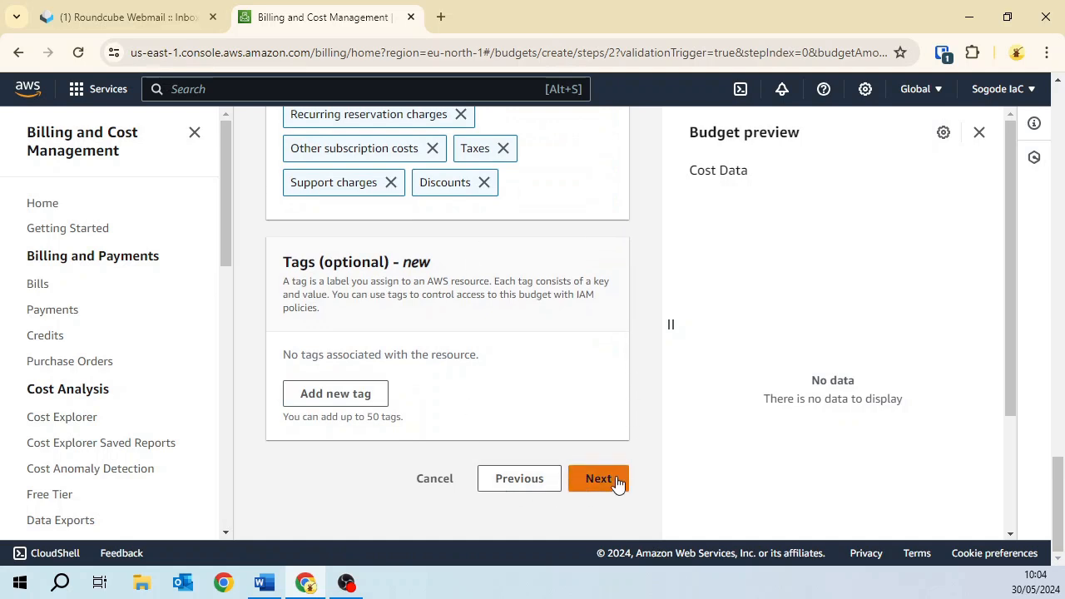
{"action": "left_click", "coordinate": [612, 485]}
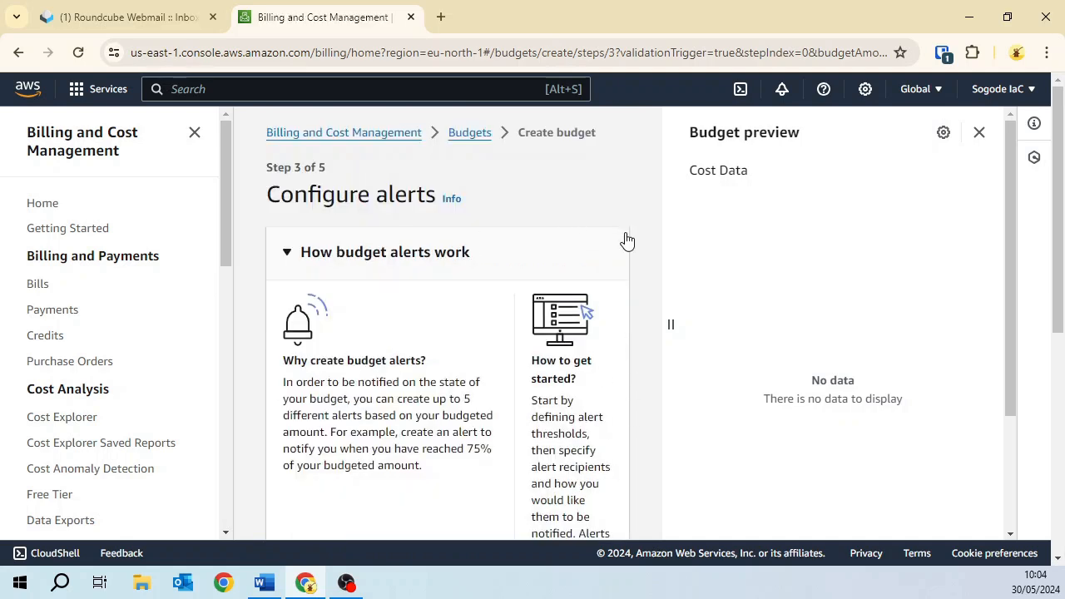
Add a 50% actual-cost alert threshold e-mailing the account owner.
{"action": "scroll", "coordinate": [627, 240], "scroll_direction": "down", "scroll_amount": 5}
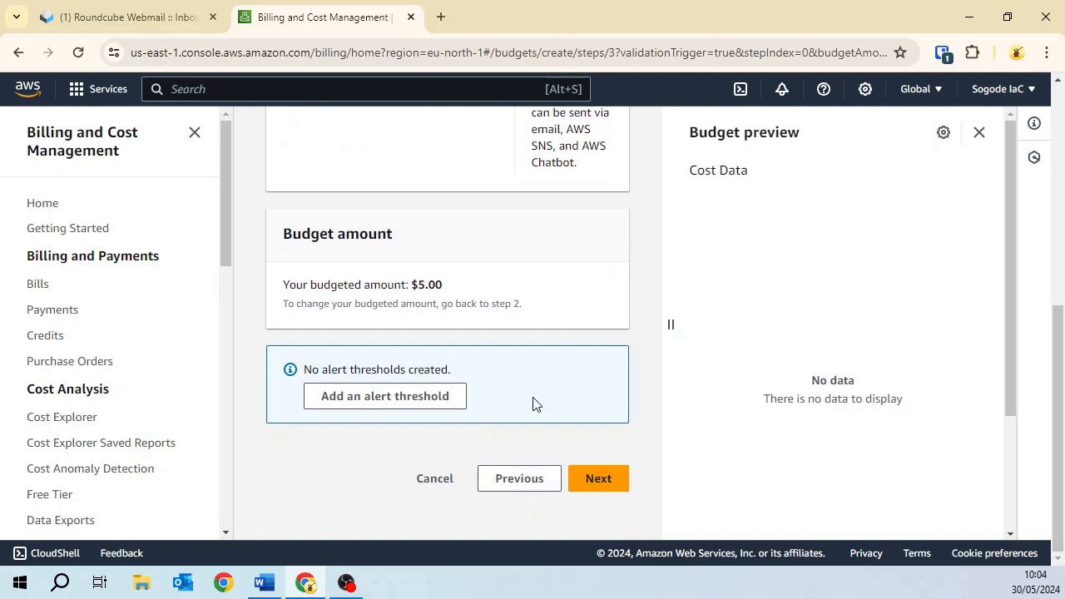
{"action": "left_click", "coordinate": [417, 404]}
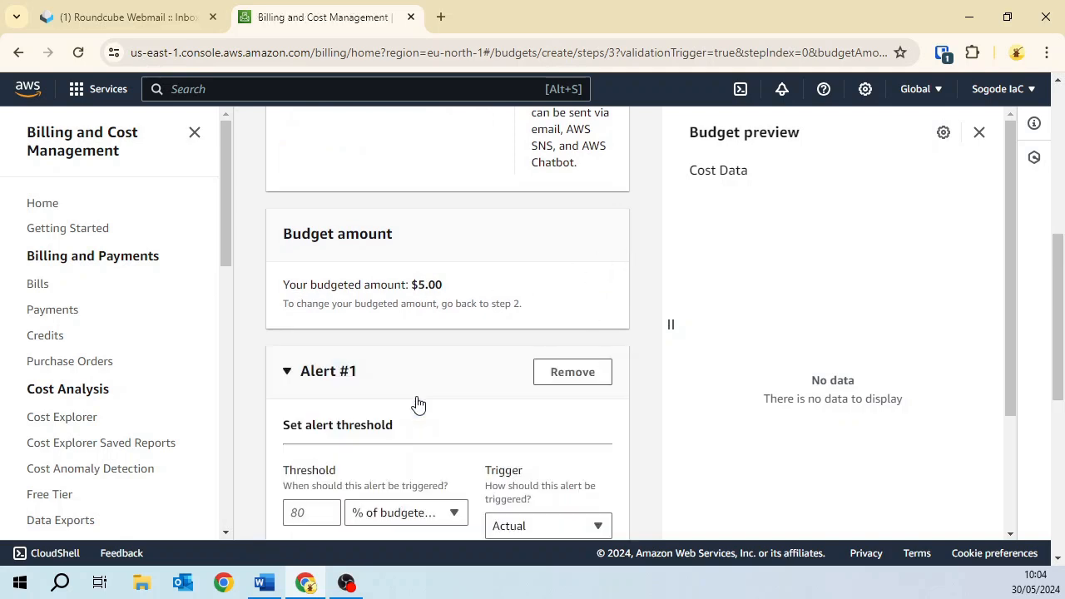
{"action": "scroll", "coordinate": [650, 263], "scroll_direction": "down", "scroll_amount": 3}
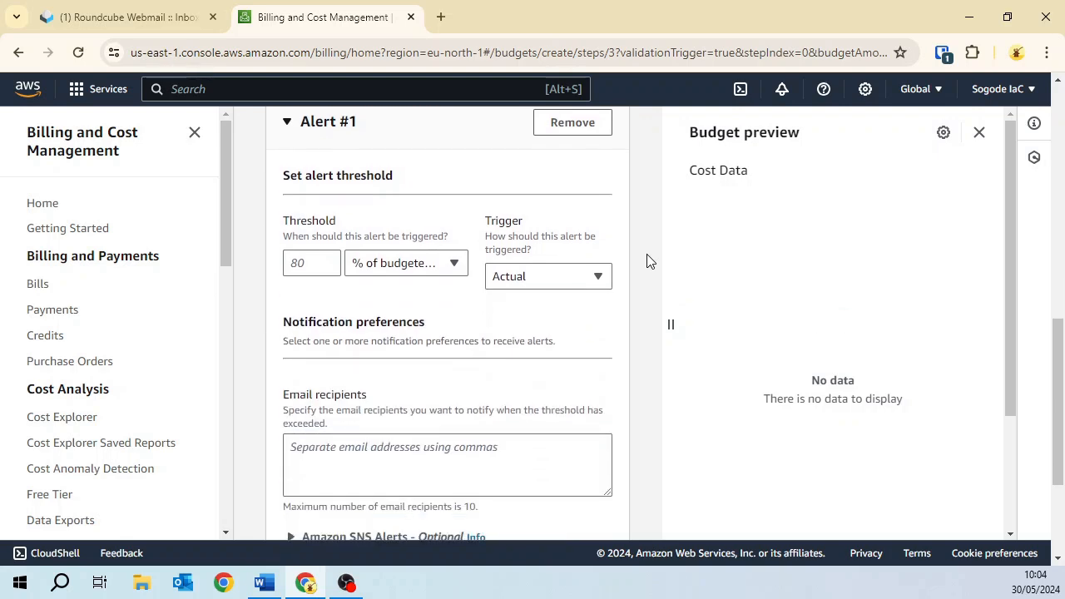
{"action": "left_click", "coordinate": [311, 264]}
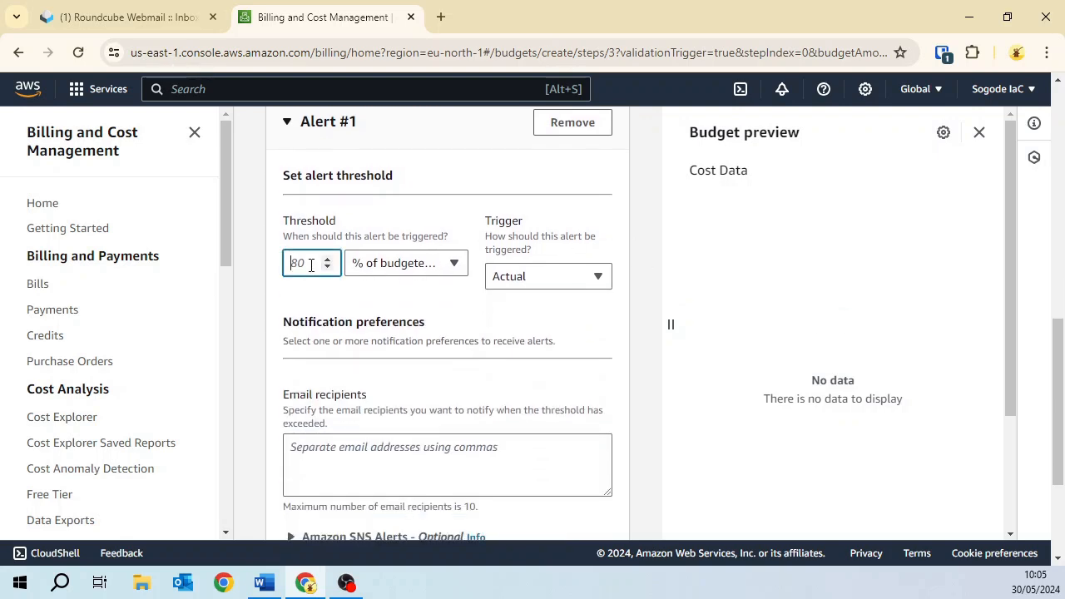
{"action": "type", "text": "50"}
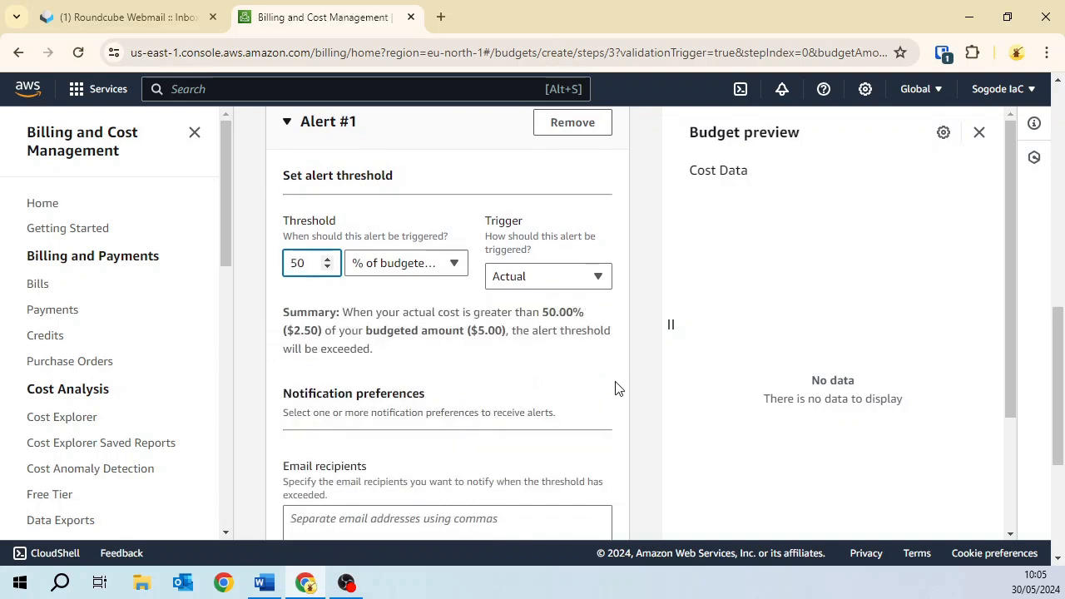
{"action": "scroll", "coordinate": [635, 338], "scroll_direction": "down", "scroll_amount": 1}
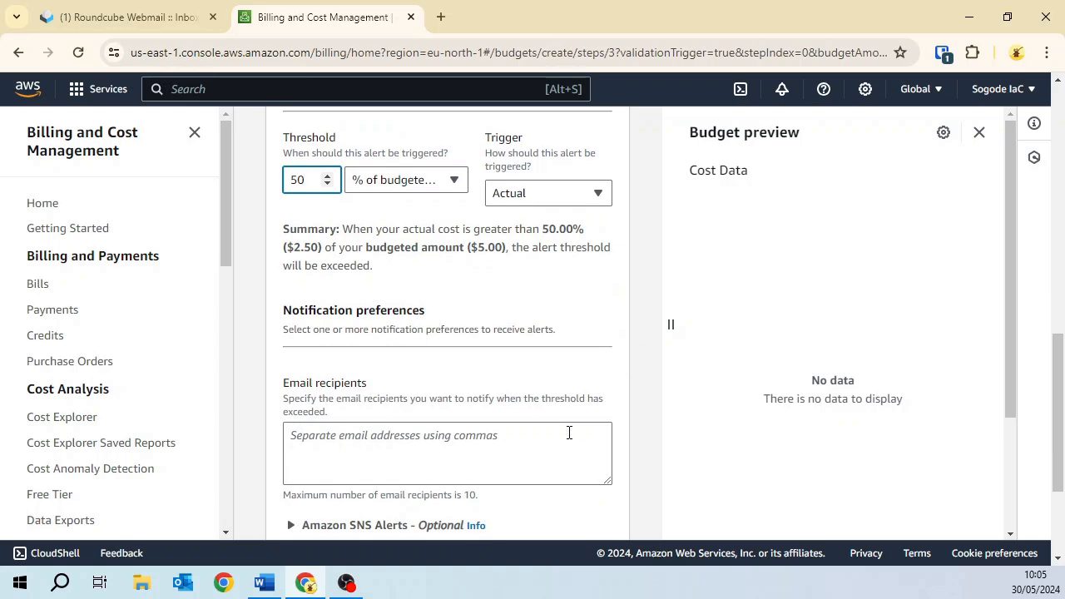
{"action": "left_click", "coordinate": [569, 434]}
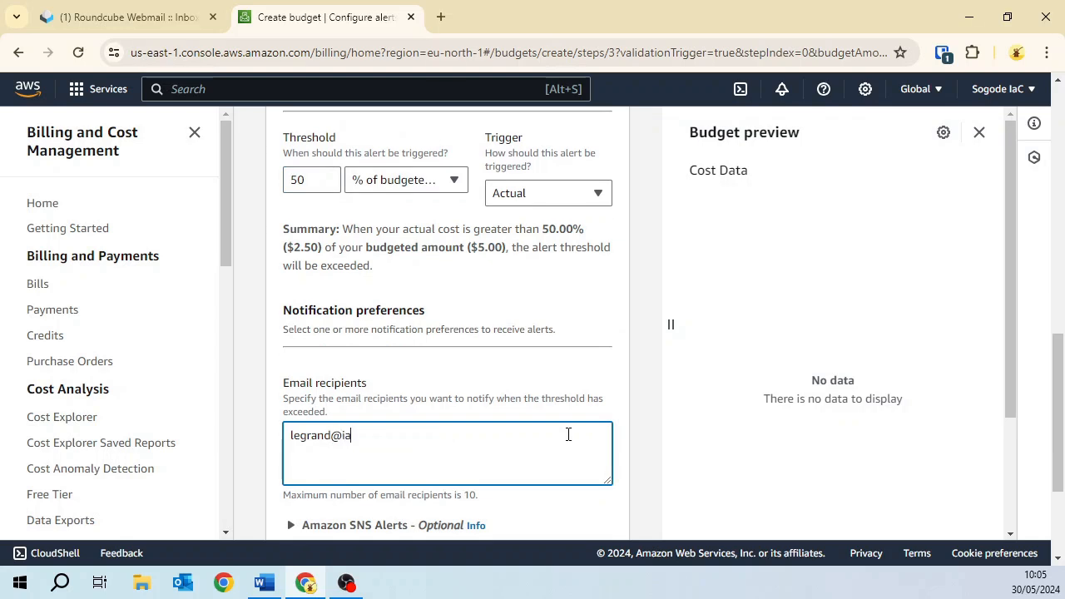
Add a second alert at 100% ($5.00) e-mailing the account owner.
{"action": "scroll", "coordinate": [597, 350], "scroll_direction": "down", "scroll_amount": 2}
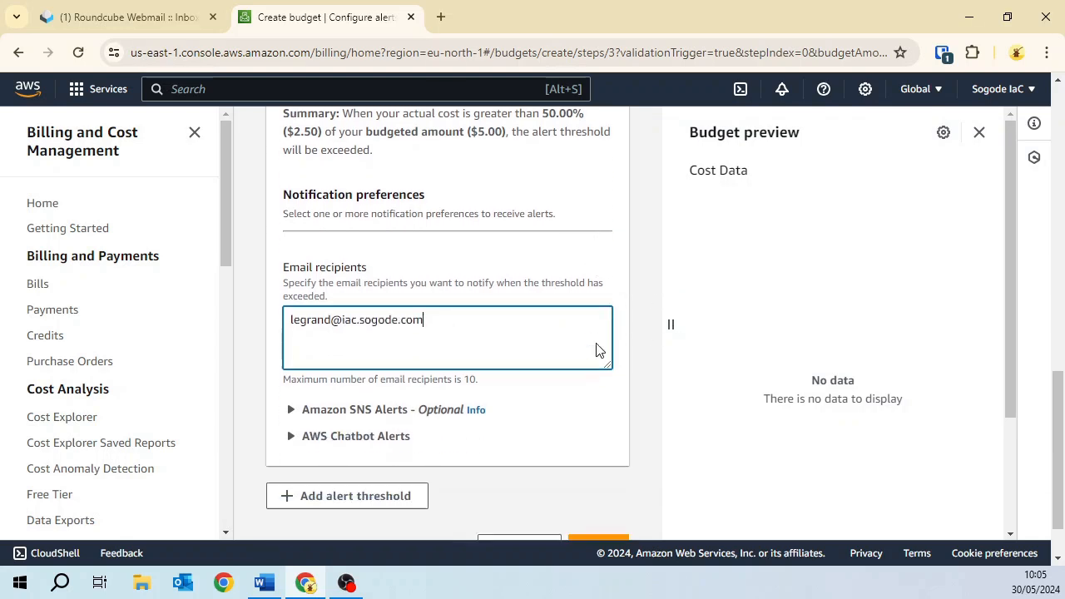
{"action": "left_click", "coordinate": [338, 438]}
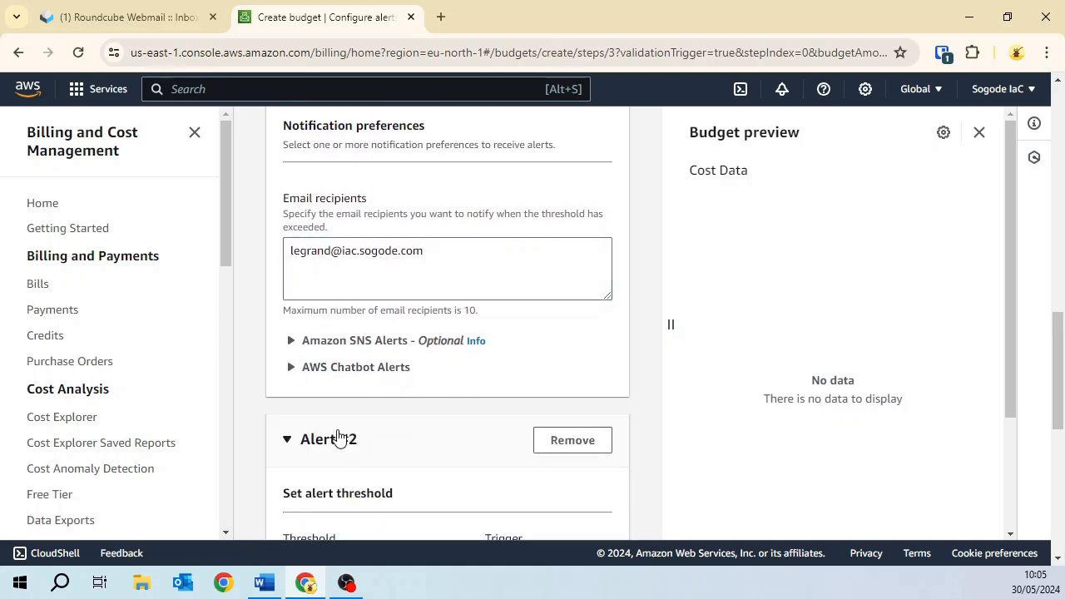
{"action": "scroll", "coordinate": [651, 330], "scroll_direction": "down", "scroll_amount": 2}
{"action": "scroll", "coordinate": [652, 330], "scroll_direction": "down", "scroll_amount": 2}
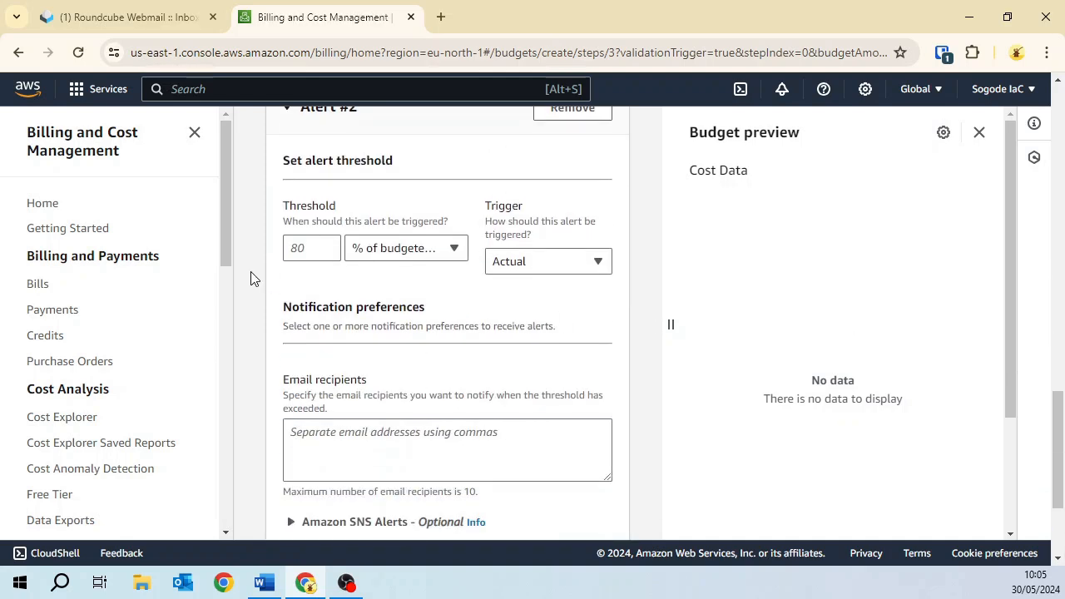
{"action": "left_click", "coordinate": [311, 252]}
{"action": "type", "text": "100"}
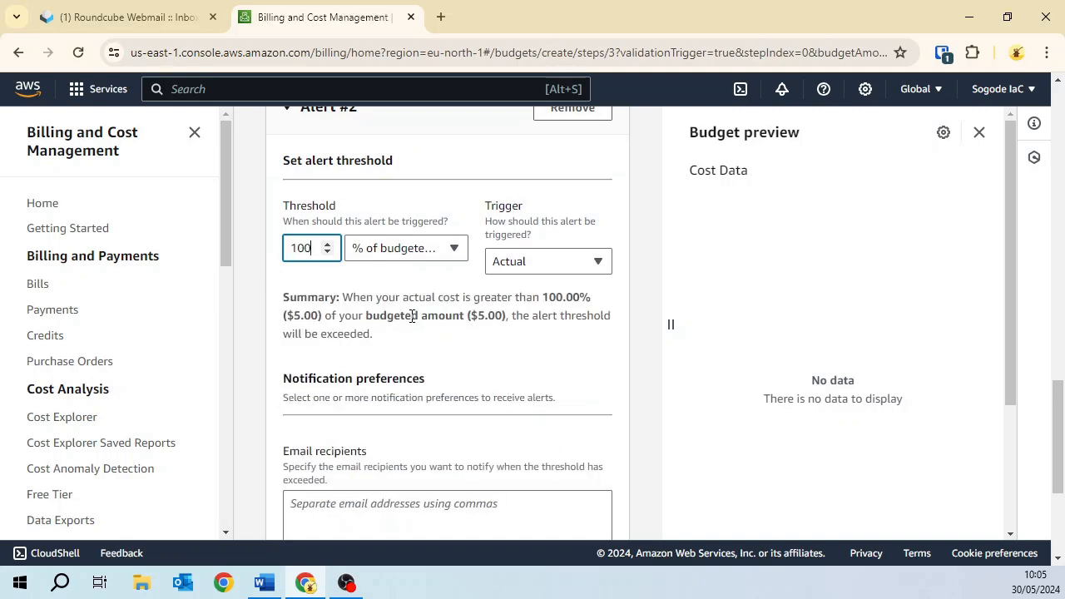
{"action": "left_click", "coordinate": [639, 219]}
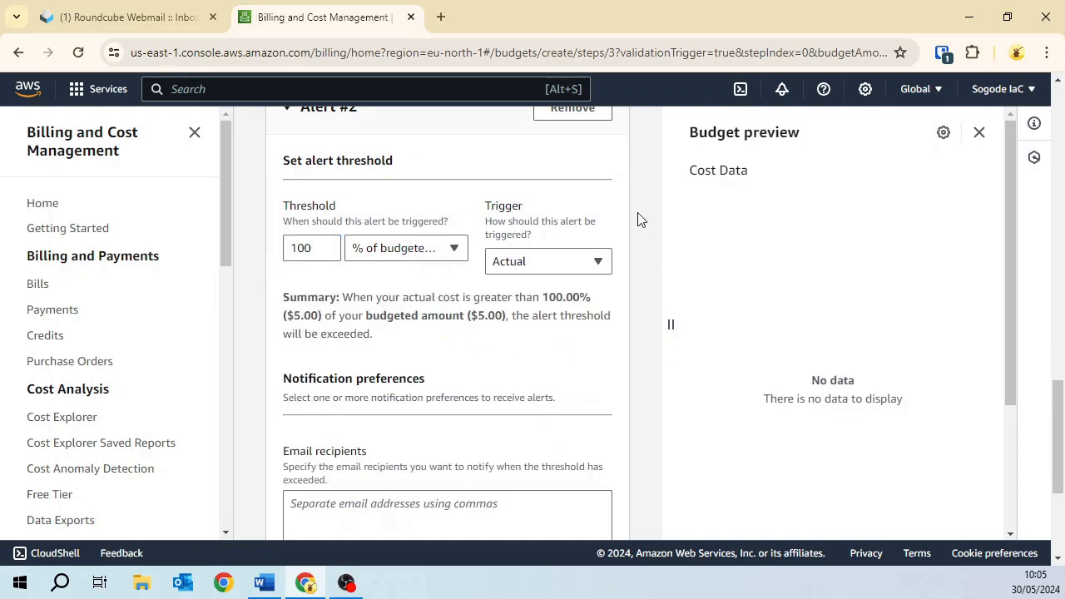
{"action": "scroll", "coordinate": [639, 219], "scroll_direction": "down", "scroll_amount": 3}
{"action": "left_click", "coordinate": [553, 257]}
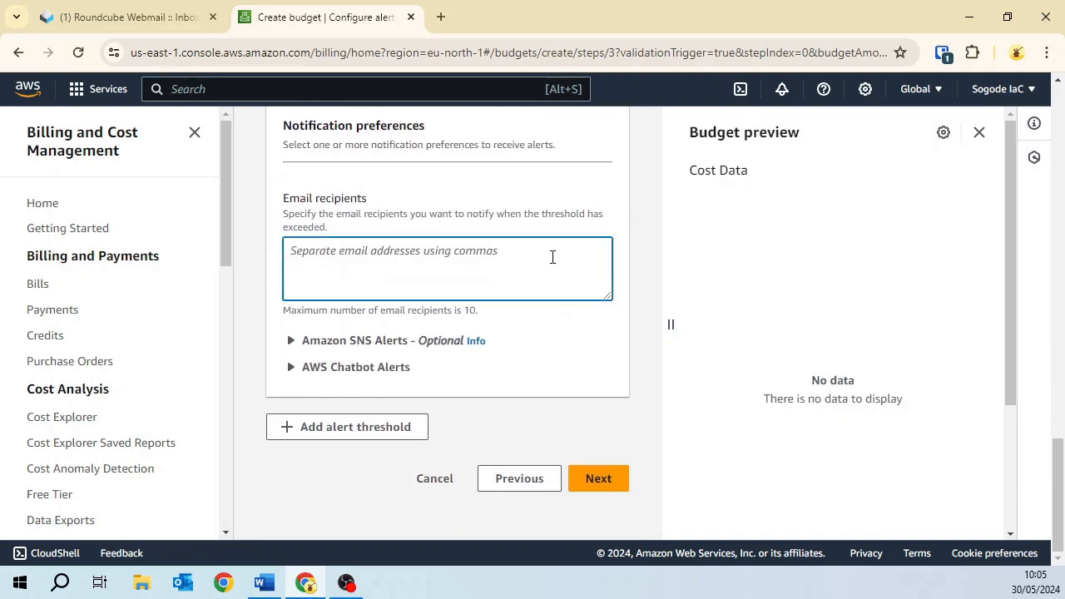
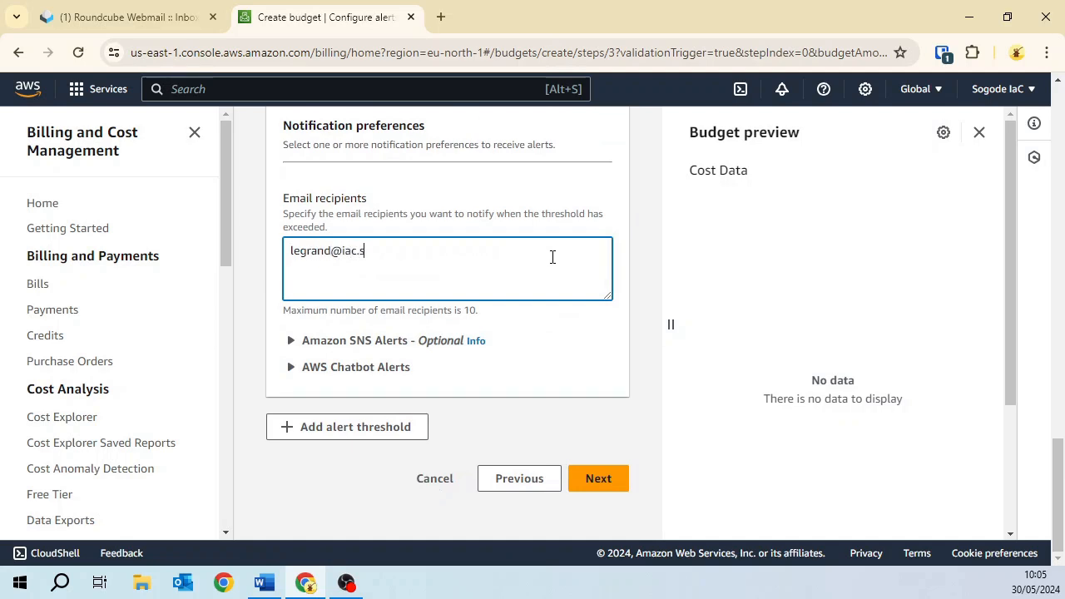
Skip budget actions, look over the My $5 Budget review, and create the budget.
{"action": "left_click", "coordinate": [612, 486]}
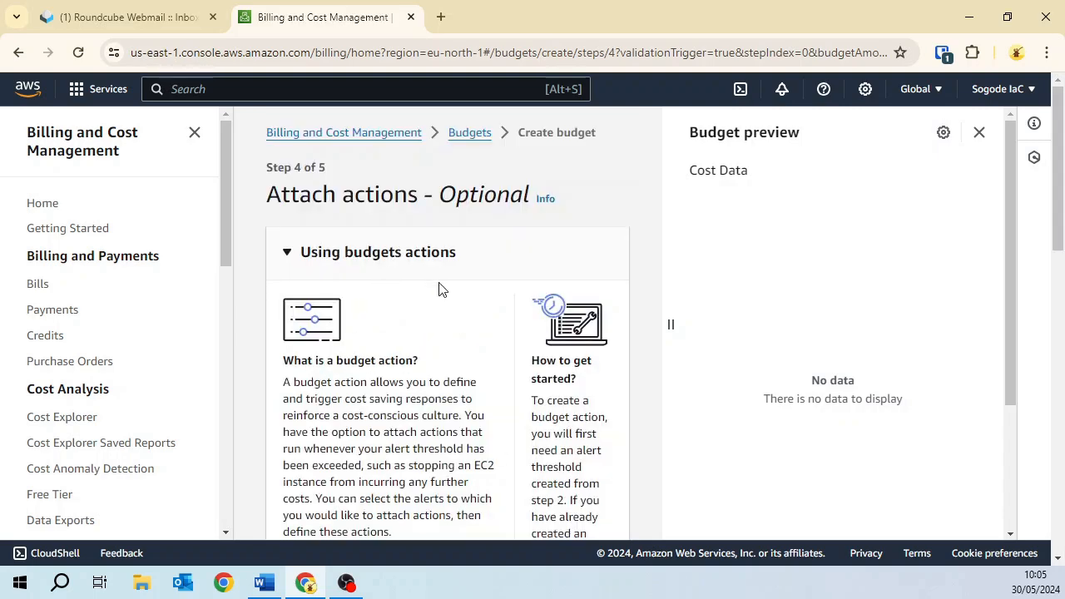
{"action": "scroll", "coordinate": [439, 289], "scroll_direction": "down", "scroll_amount": 7}
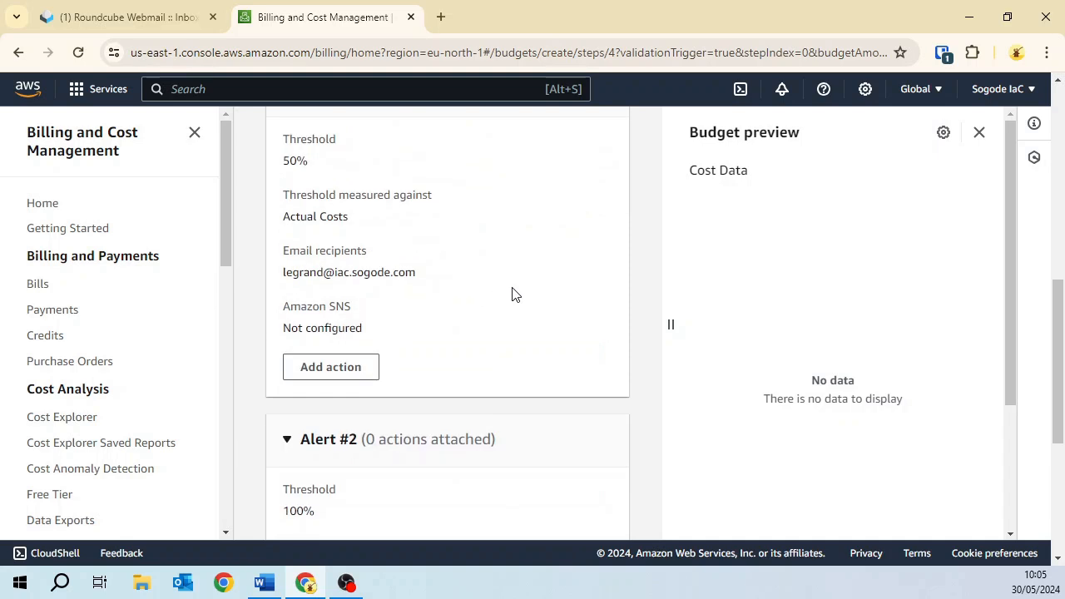
{"action": "scroll", "coordinate": [512, 293], "scroll_direction": "down", "scroll_amount": 1}
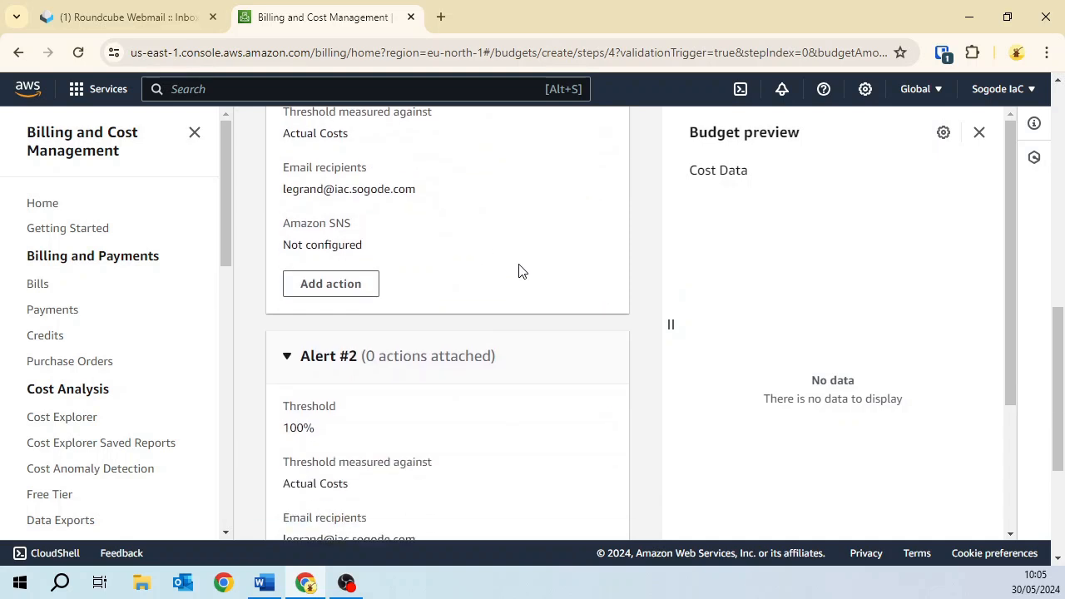
{"action": "scroll", "coordinate": [520, 250], "scroll_direction": "down", "scroll_amount": 2}
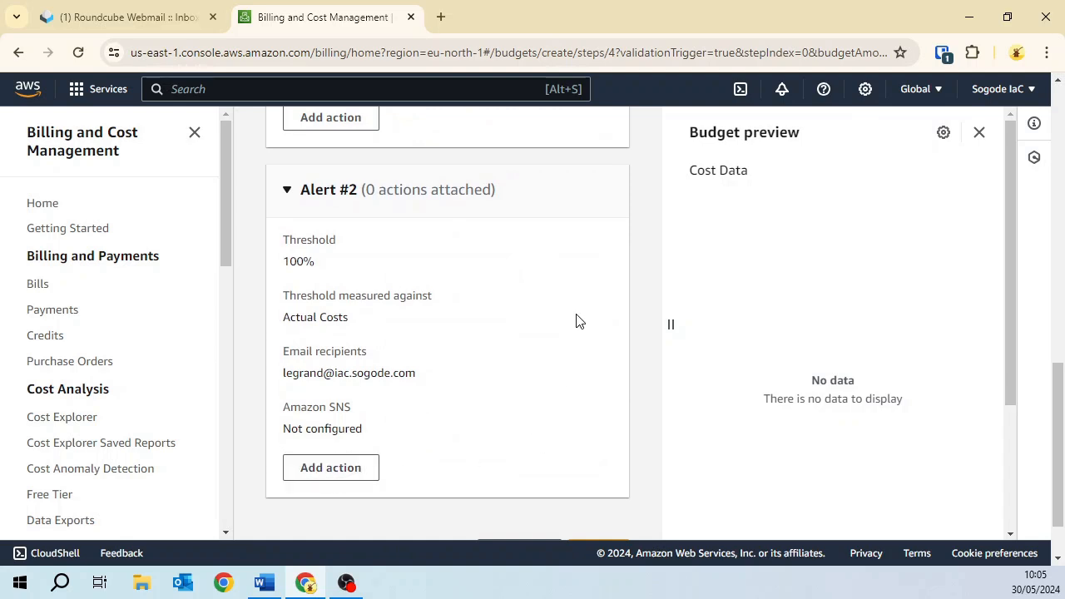
{"action": "scroll", "coordinate": [561, 255], "scroll_direction": "down", "scroll_amount": 1}
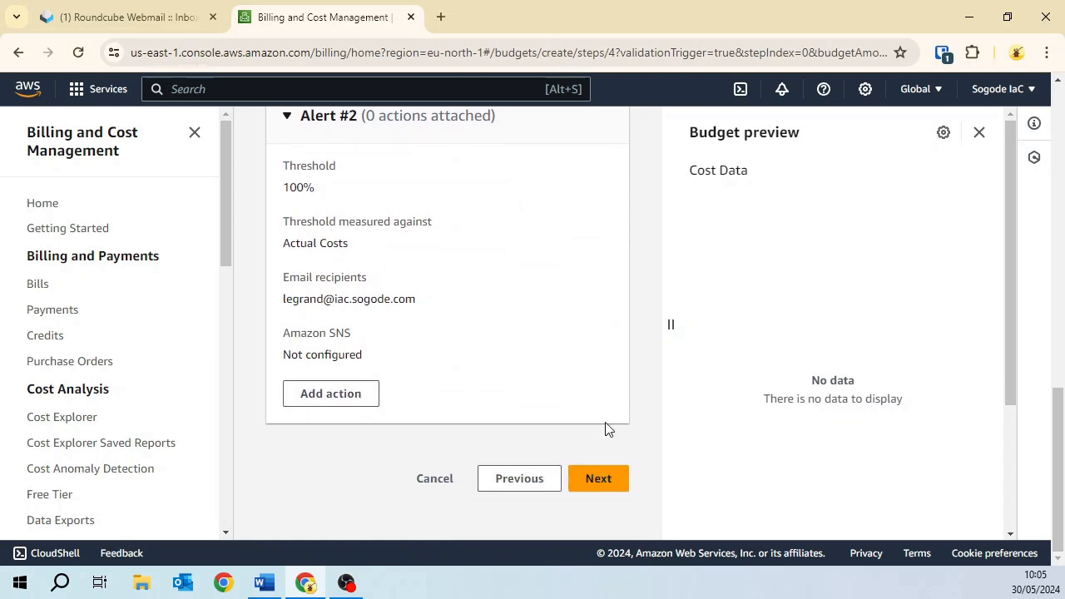
{"action": "left_click", "coordinate": [597, 481]}
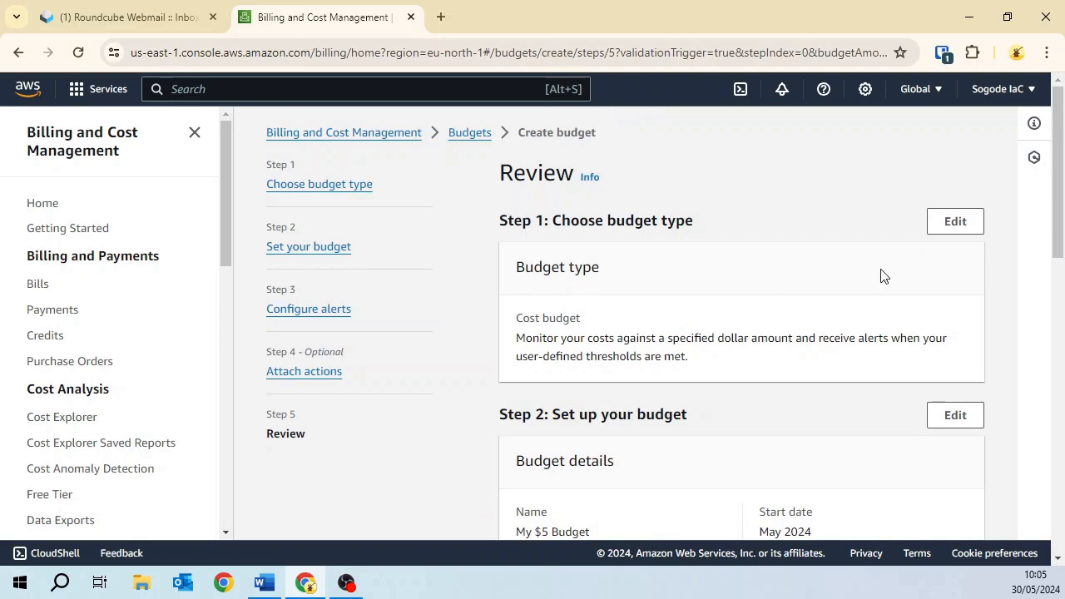
{"action": "scroll", "coordinate": [861, 324], "scroll_direction": "down", "scroll_amount": 8}
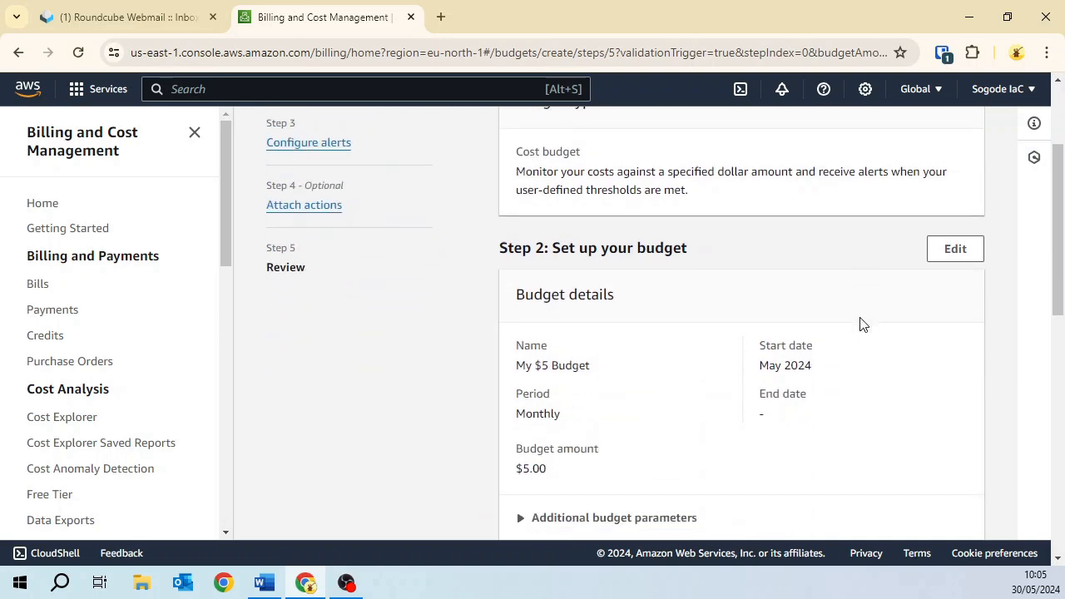
{"action": "scroll", "coordinate": [860, 324], "scroll_direction": "down", "scroll_amount": 3}
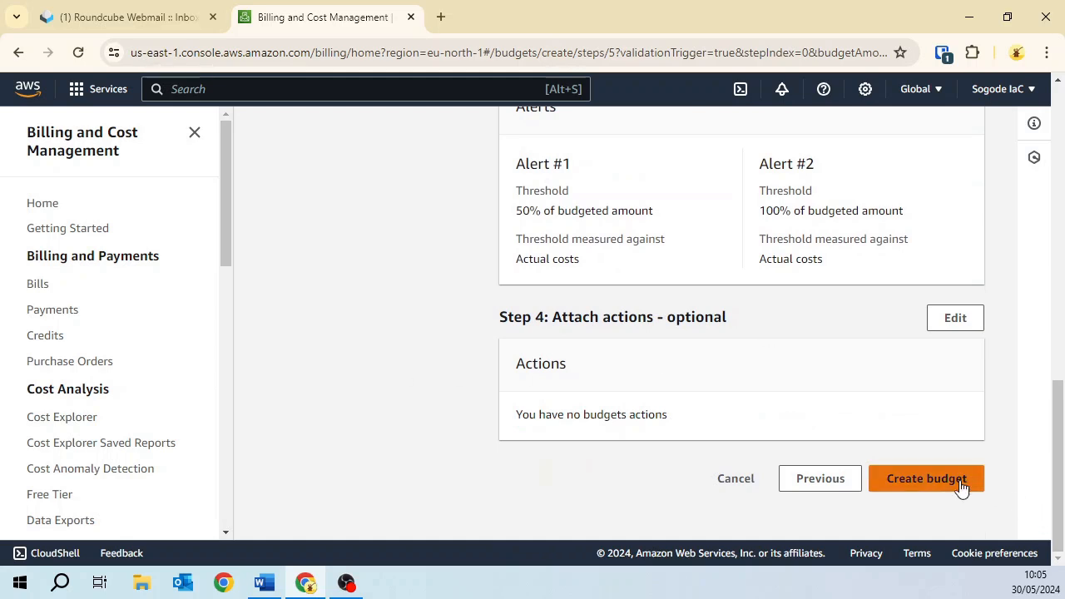
{"action": "left_click", "coordinate": [932, 481]}
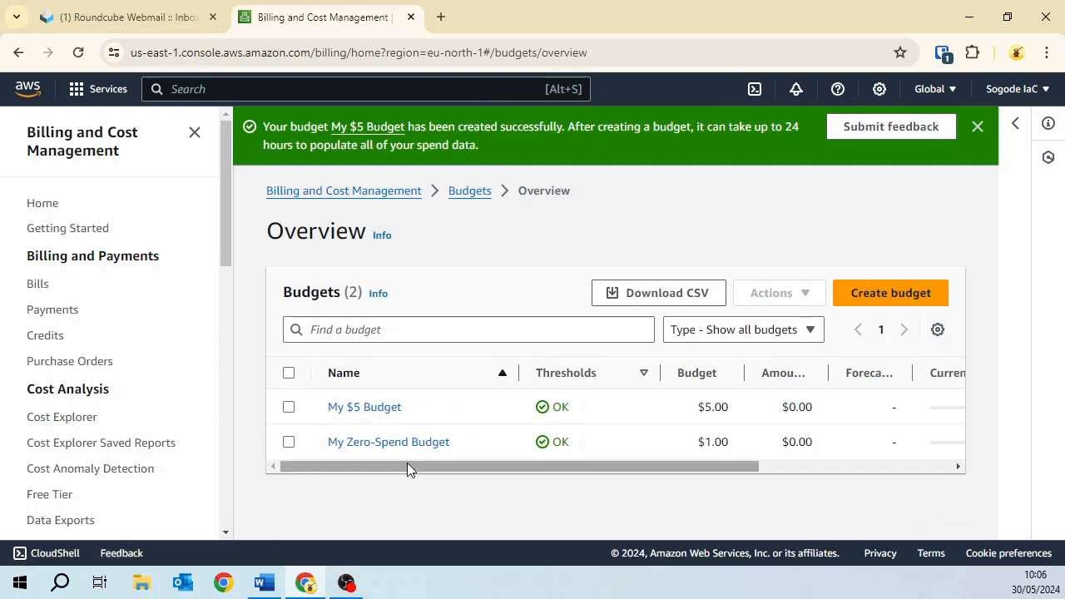
Dismiss the budget-created banner, find IAM via an 'iam' search, and start a new user from Users.
{"action": "left_click_drag", "start_coordinate": [406, 466], "coordinate": [449, 466]}
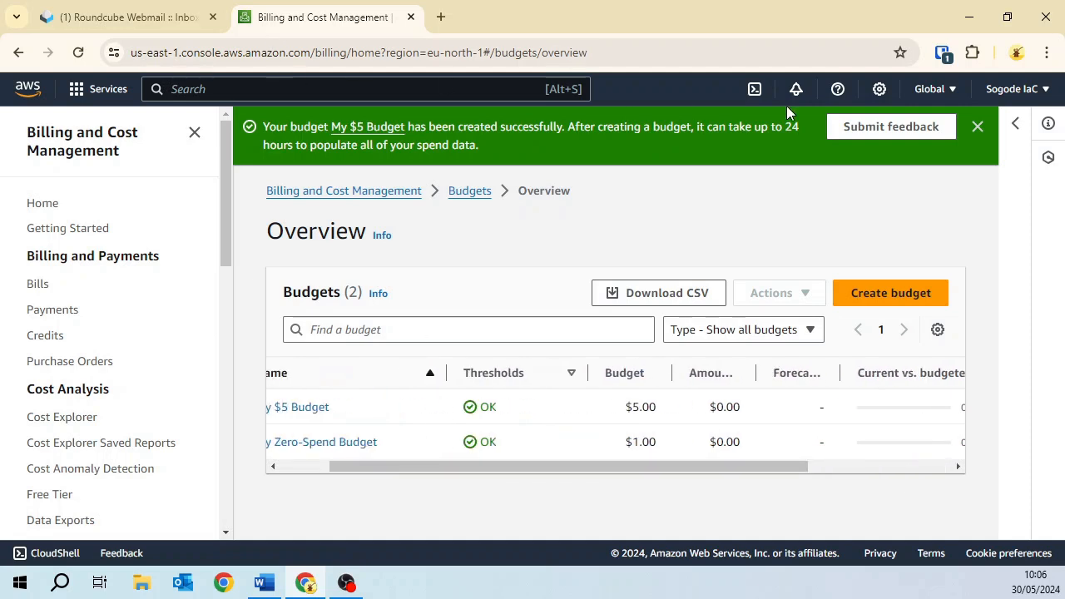
{"action": "left_click", "coordinate": [978, 126]}
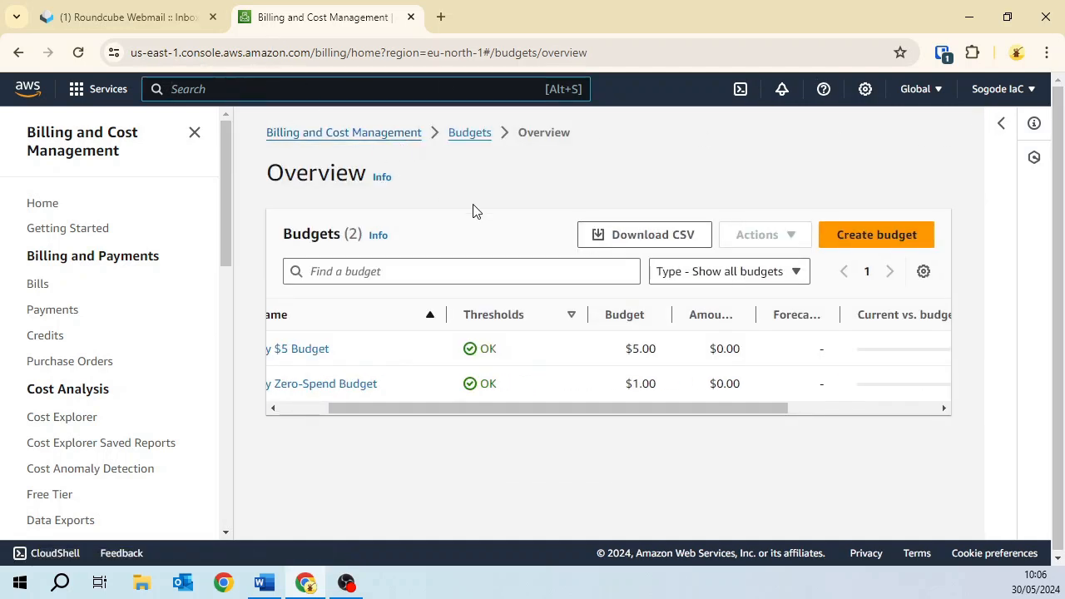
{"action": "key", "text": "alt+s"}
{"action": "type", "text": "iam"}
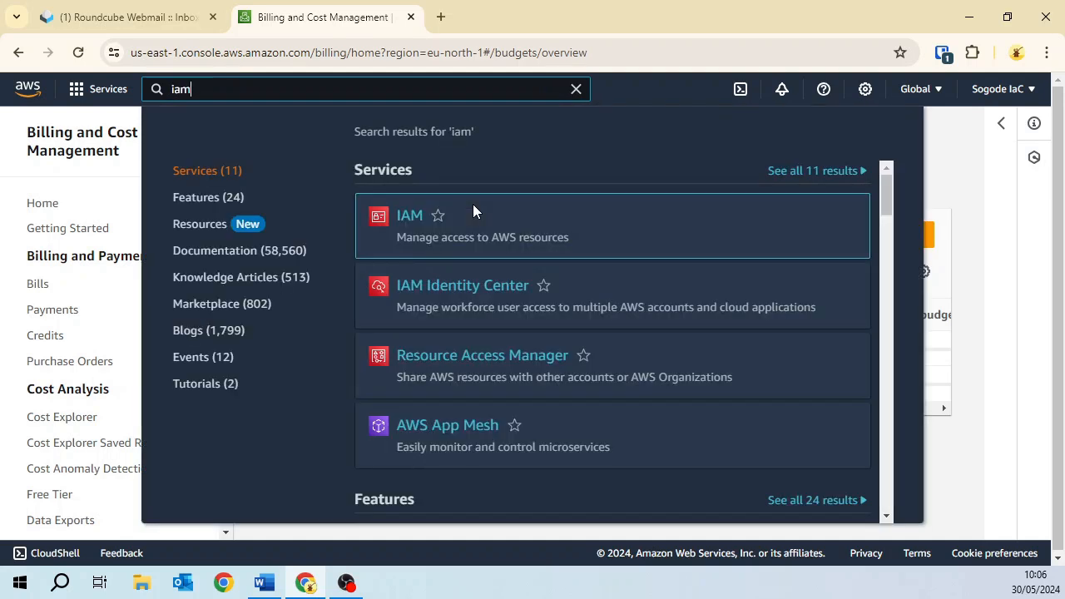
{"action": "left_click", "coordinate": [425, 214]}
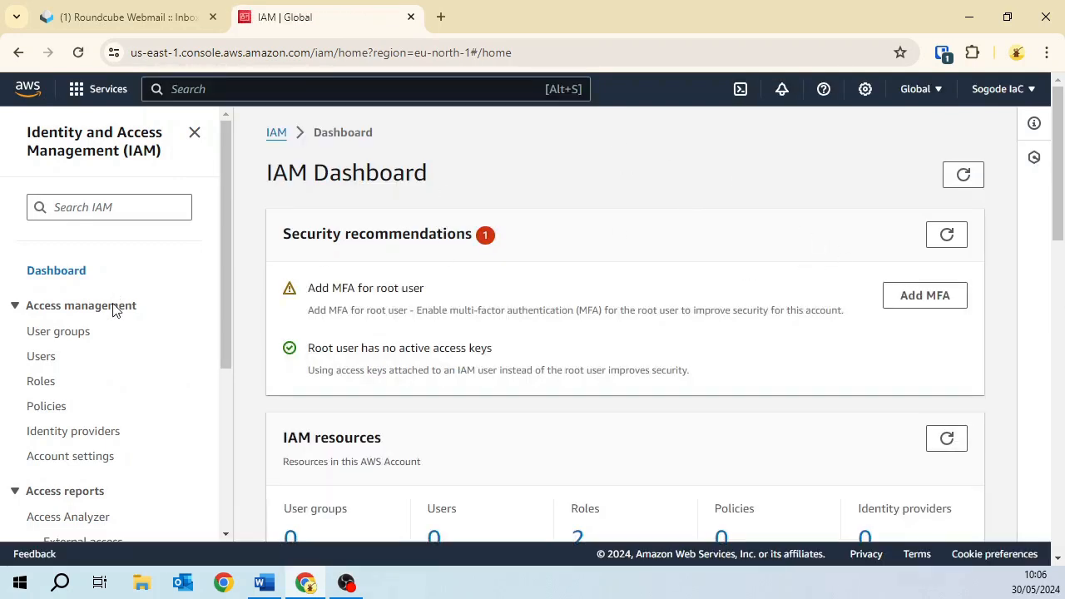
{"action": "left_click", "coordinate": [35, 365]}
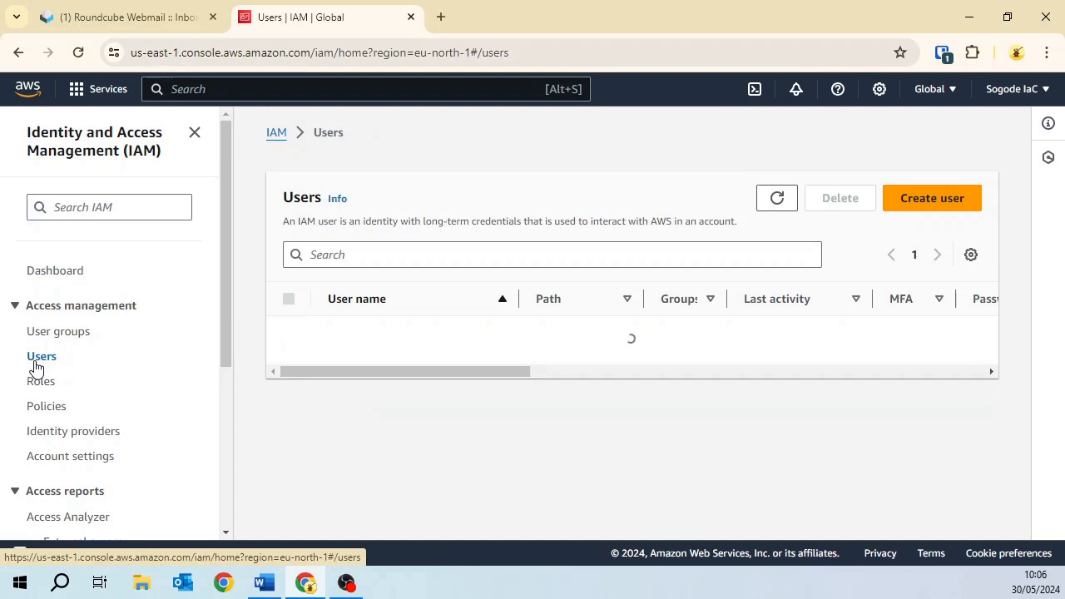
{"action": "left_click", "coordinate": [956, 207]}
Name the user NetOps and give console access as an IAM user with an autogenerated password.
{"action": "left_click", "coordinate": [450, 295]}
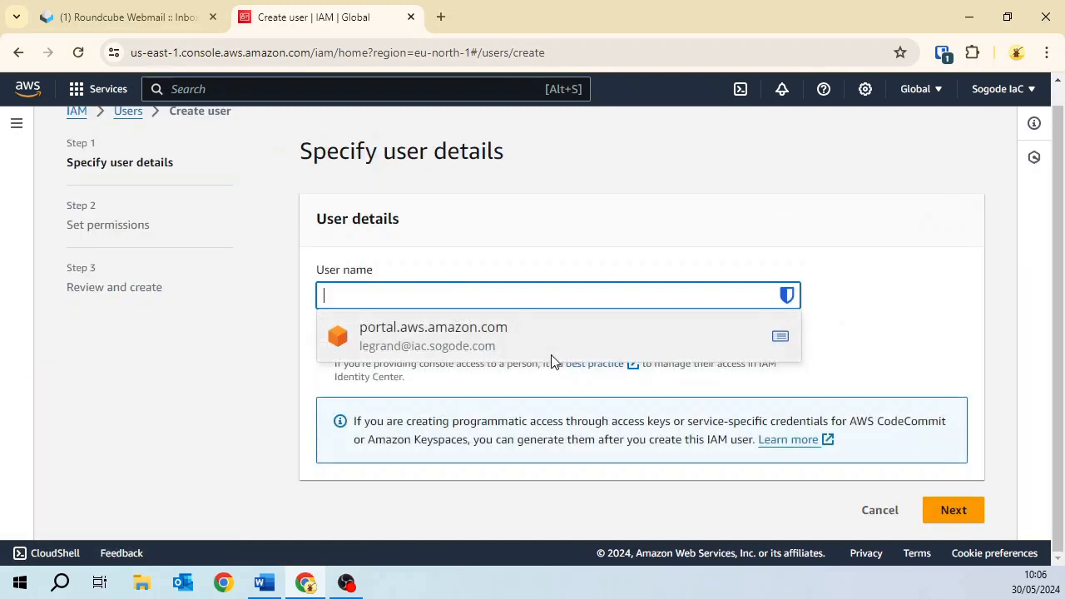
{"action": "type", "text": "NetOps"}
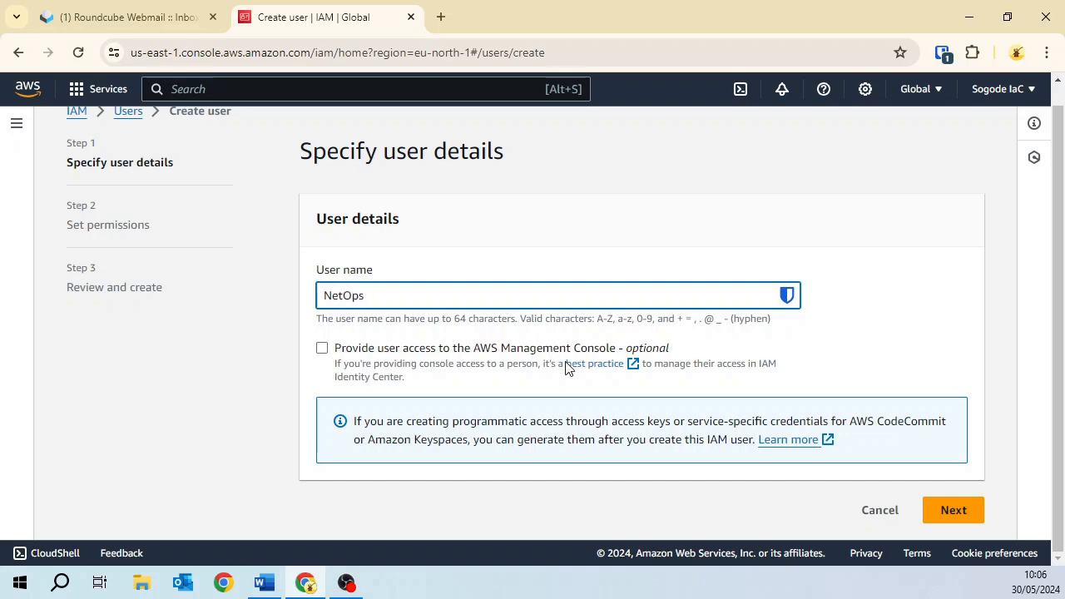
{"action": "left_click", "coordinate": [322, 349]}
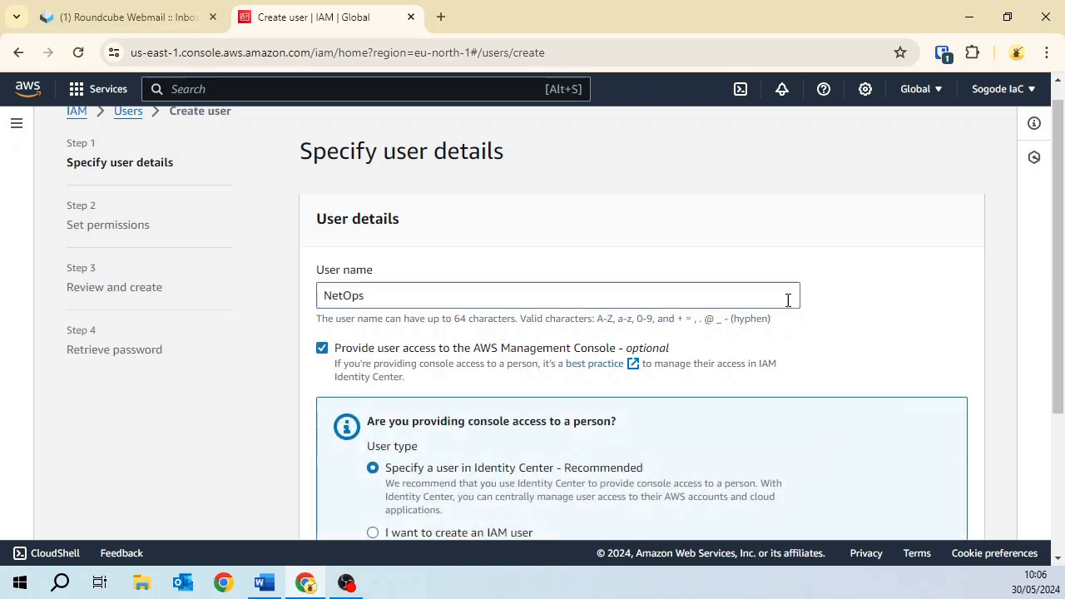
{"action": "scroll", "coordinate": [882, 272], "scroll_direction": "down", "scroll_amount": 3}
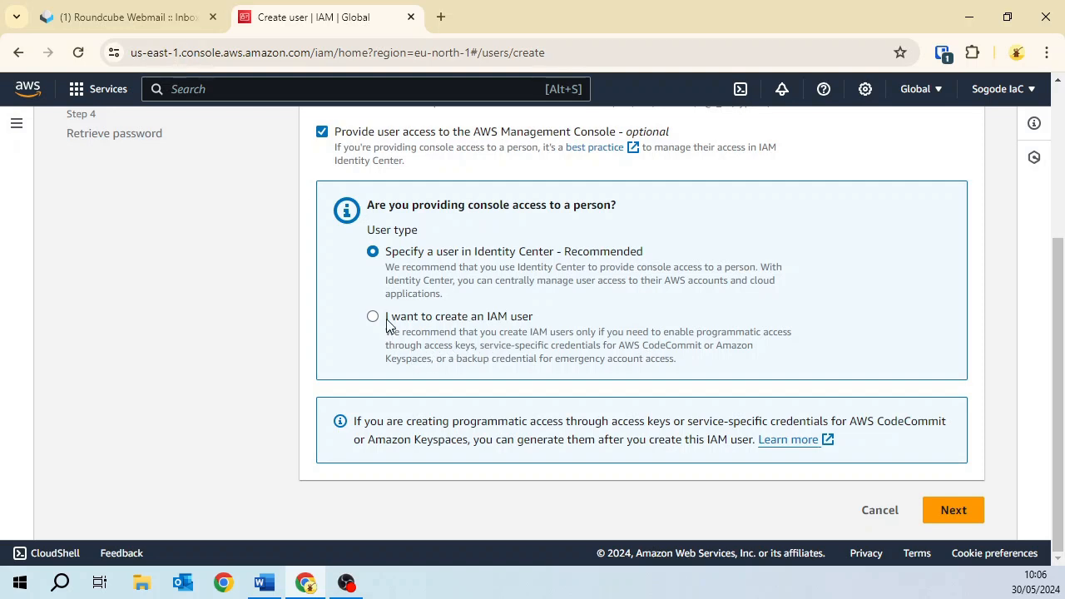
{"action": "left_click", "coordinate": [479, 318]}
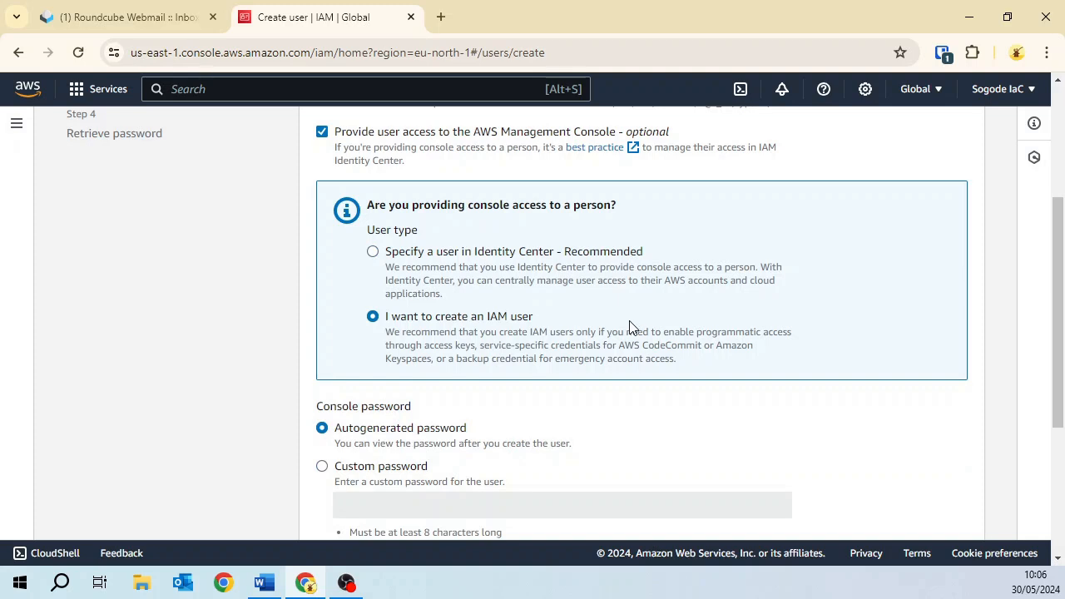
{"action": "scroll", "coordinate": [536, 267], "scroll_direction": "down", "scroll_amount": 2}
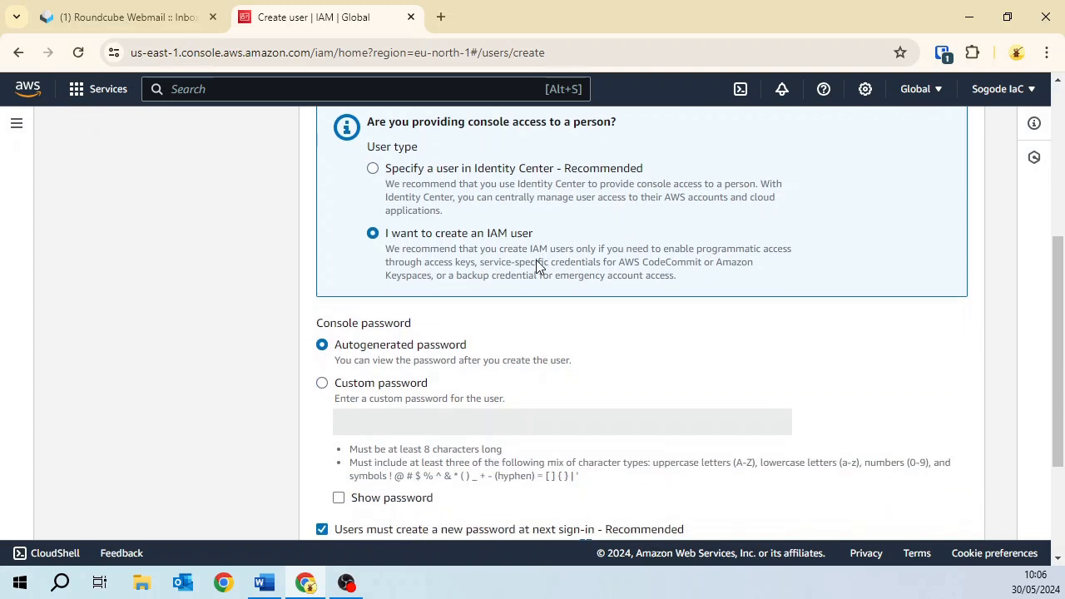
{"action": "scroll", "coordinate": [539, 266], "scroll_direction": "down", "scroll_amount": 1}
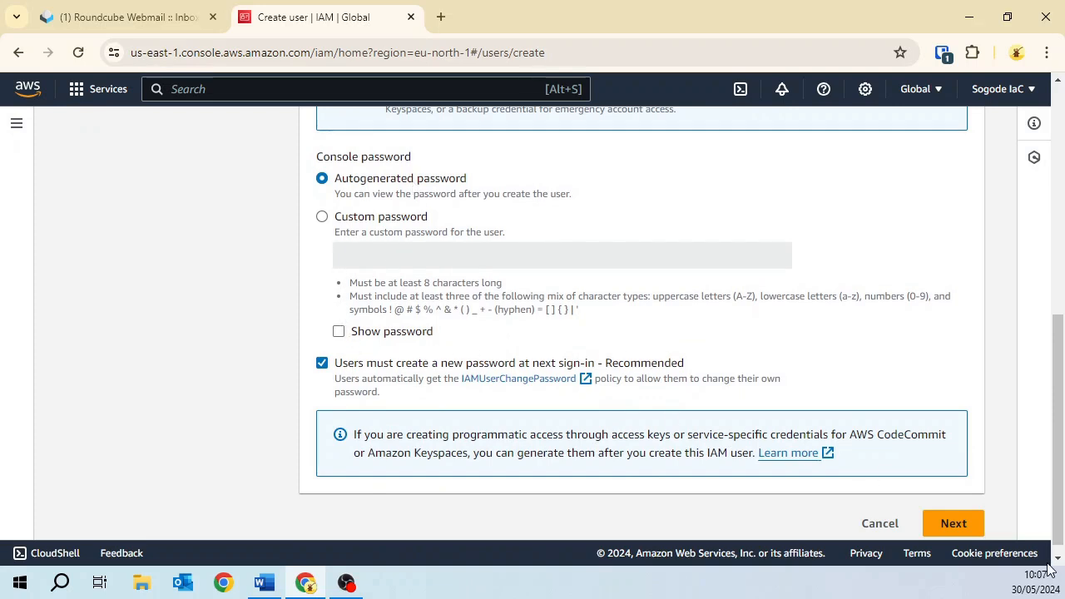
{"action": "left_click", "coordinate": [953, 523]}
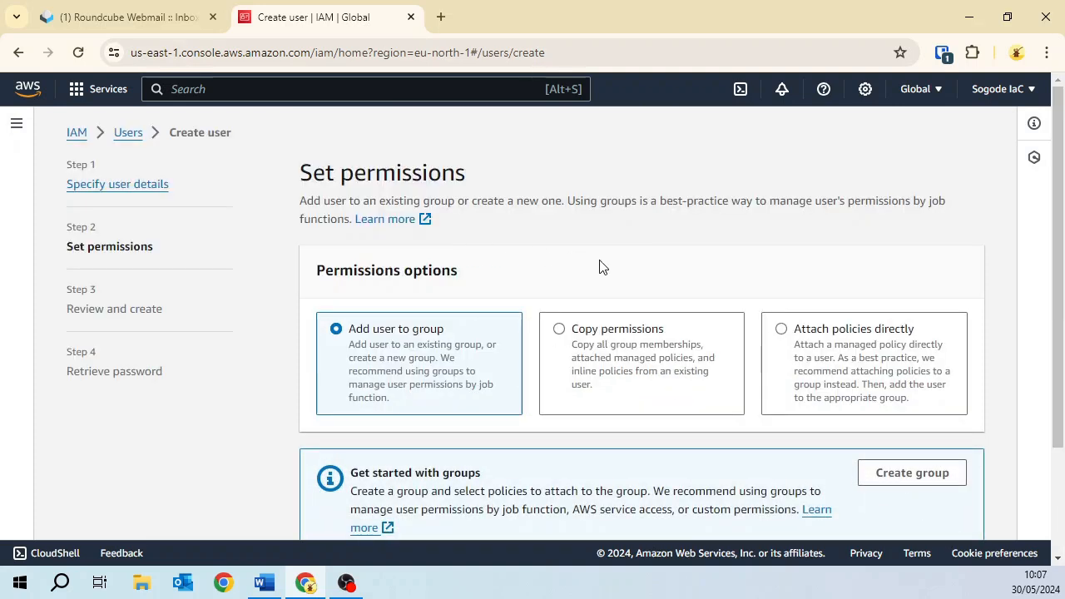
Add a new user group named Administrators with the AdministratorAccess policy ticked.
{"action": "scroll", "coordinate": [603, 266], "scroll_direction": "down", "scroll_amount": 3}
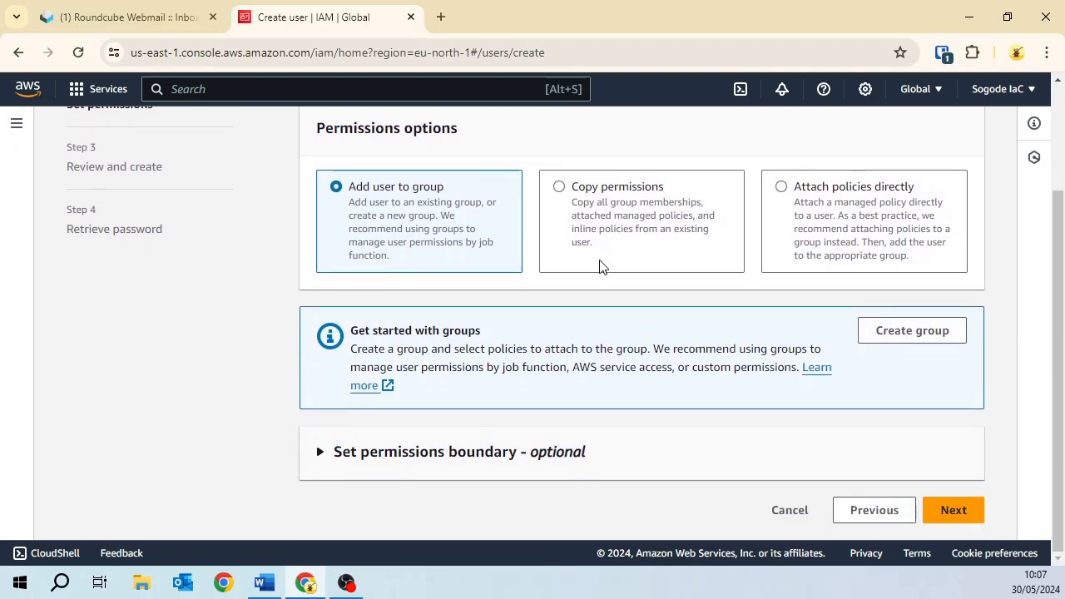
{"action": "left_click", "coordinate": [880, 342]}
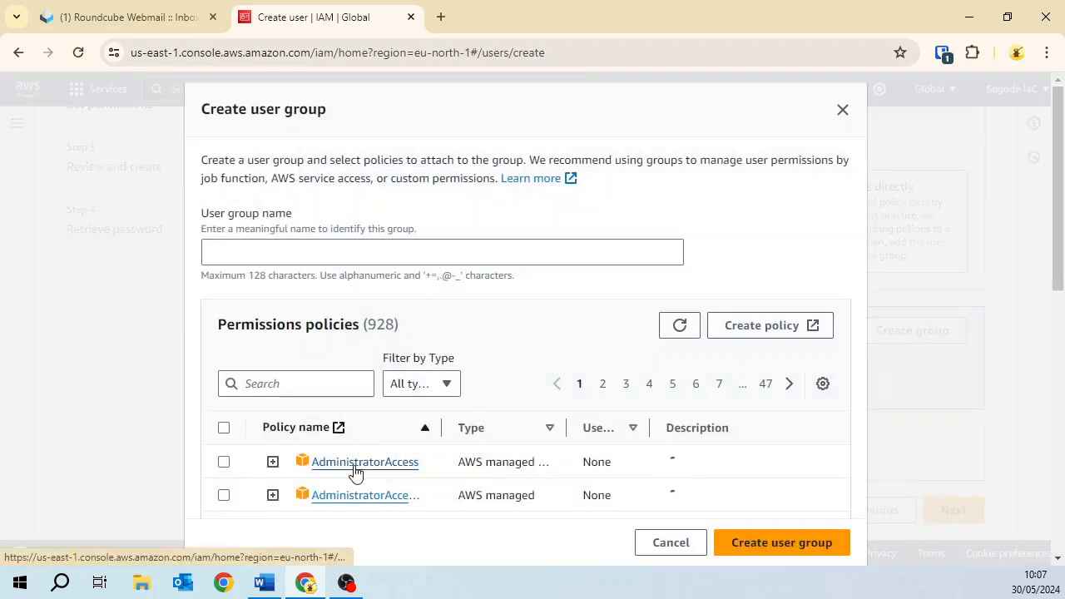
{"action": "left_click_drag", "start_coordinate": [441, 428], "coordinate": [502, 430]}
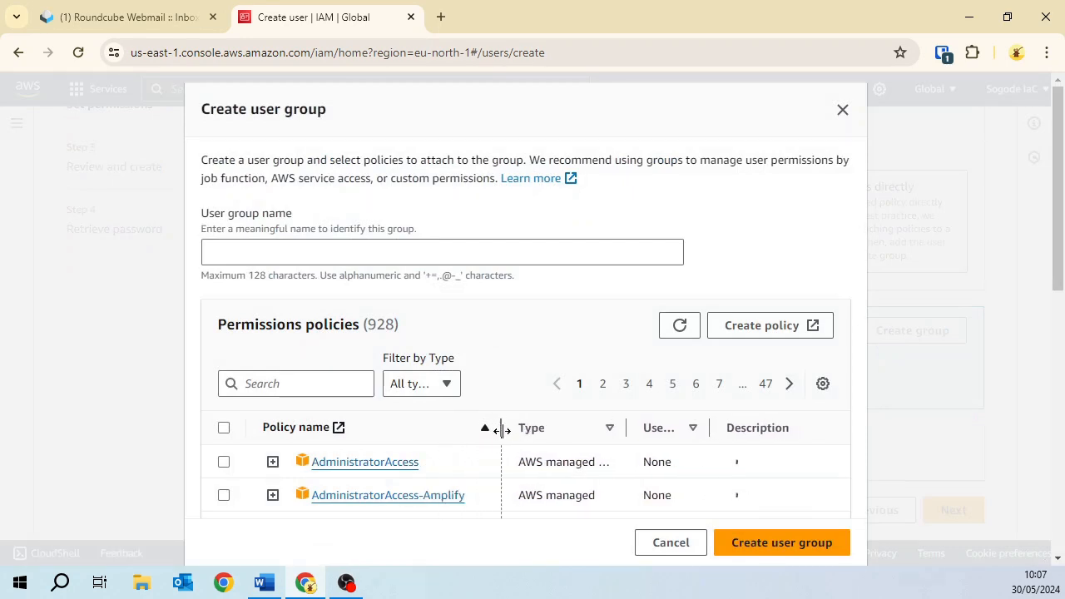
{"action": "left_click", "coordinate": [223, 463]}
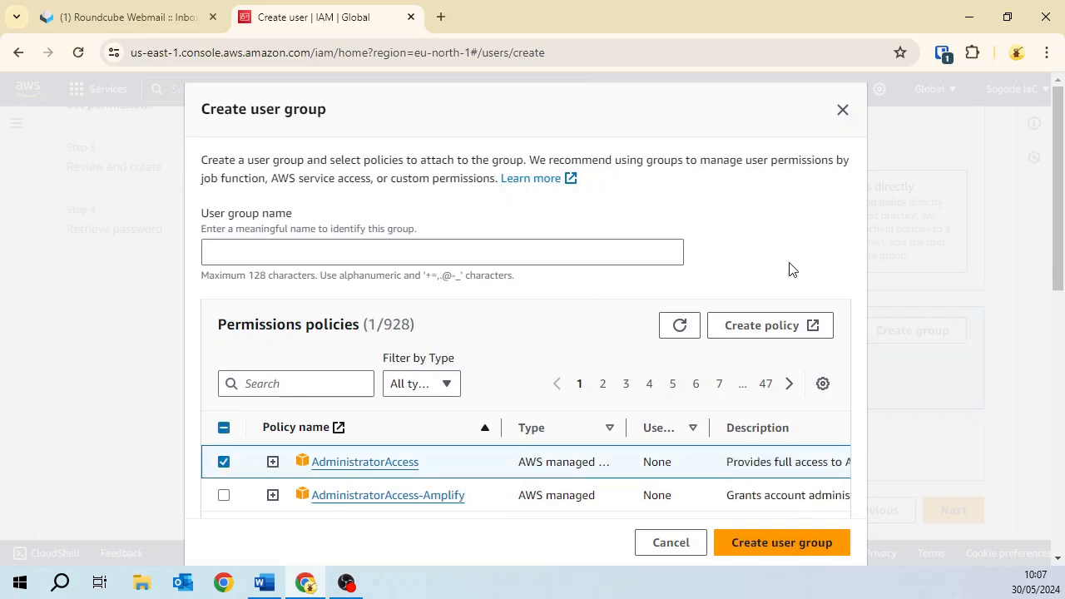
{"action": "left_click", "coordinate": [625, 261]}
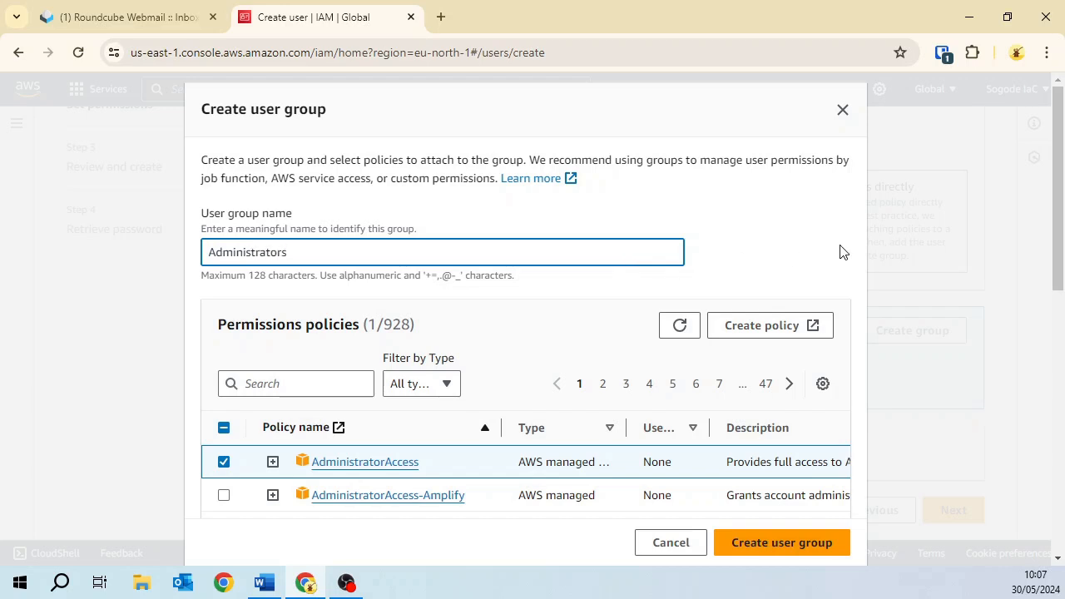
{"action": "scroll", "coordinate": [841, 251], "scroll_direction": "down", "scroll_amount": 1}
{"action": "scroll", "coordinate": [841, 252], "scroll_direction": "down", "scroll_amount": 1}
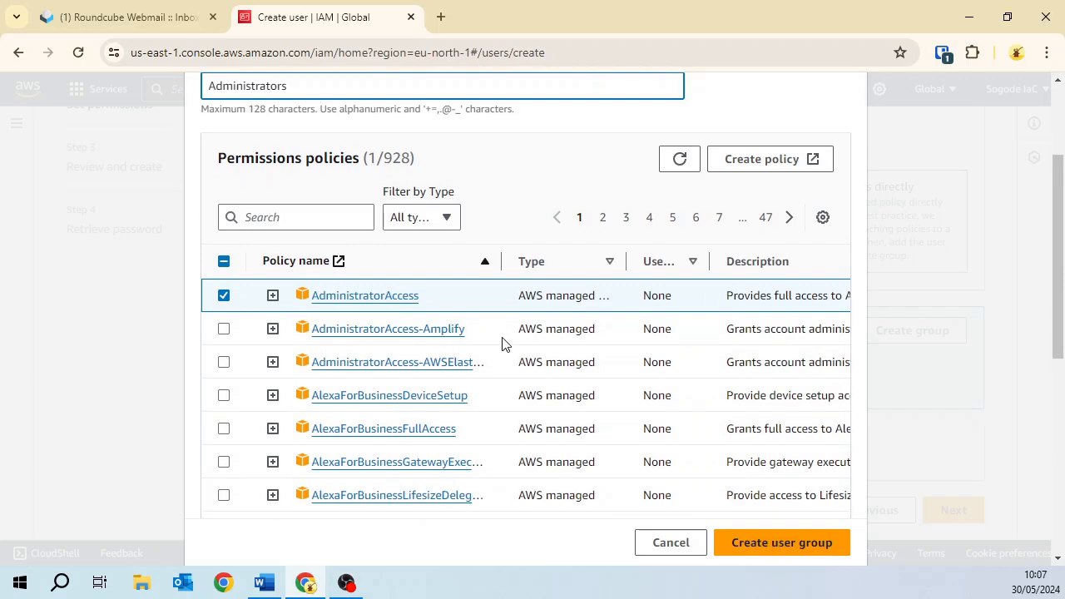
{"action": "scroll", "coordinate": [482, 344], "scroll_direction": "down", "scroll_amount": 2}
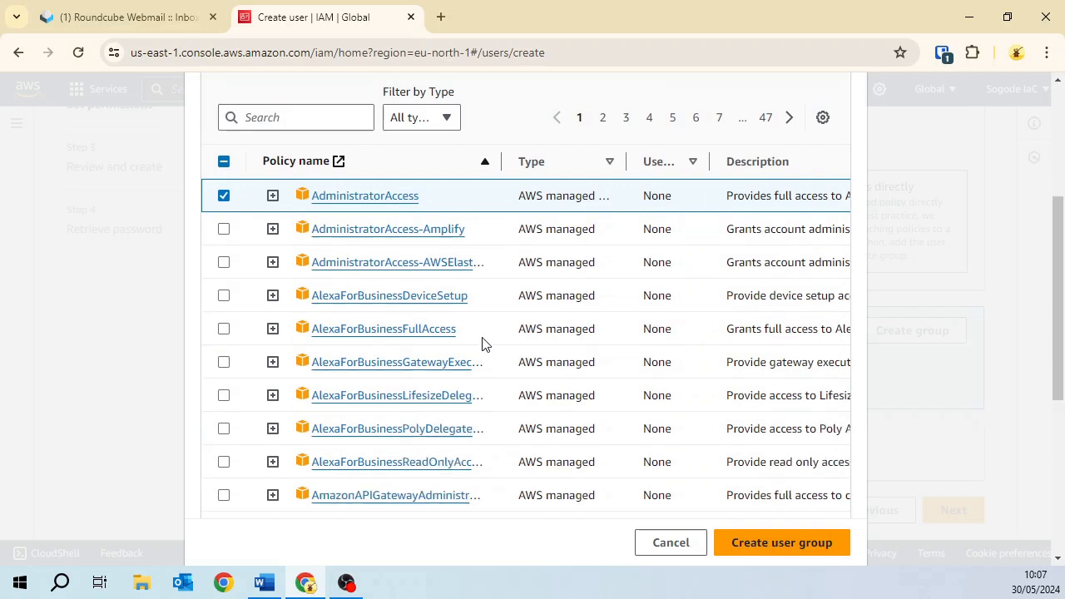
{"action": "left_click", "coordinate": [782, 545]}
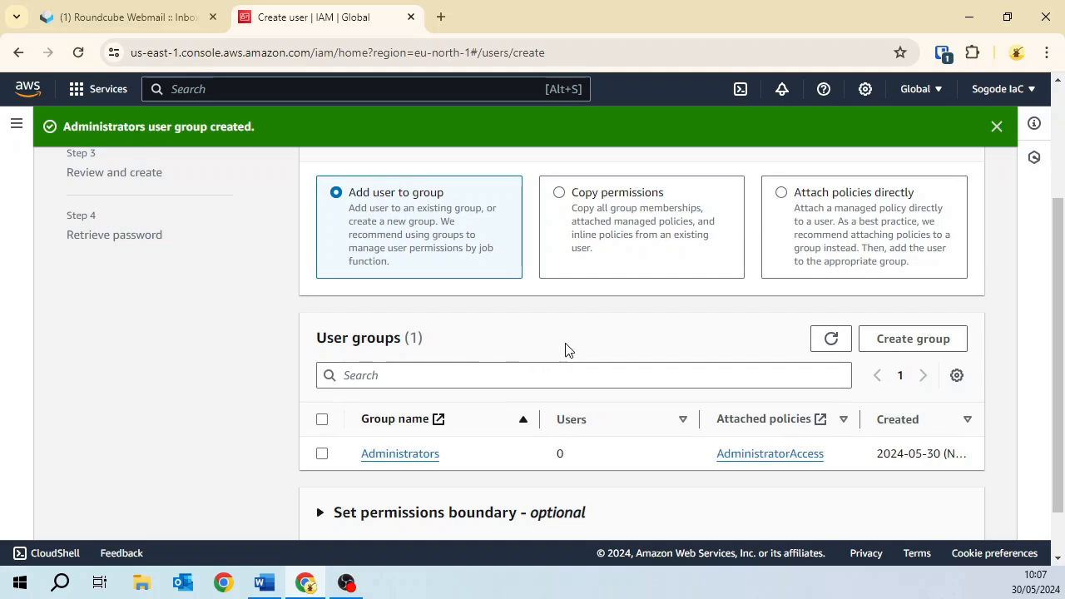
Go to Review and create for NetOps and create the user.
{"action": "scroll", "coordinate": [574, 354], "scroll_direction": "down", "scroll_amount": 1}
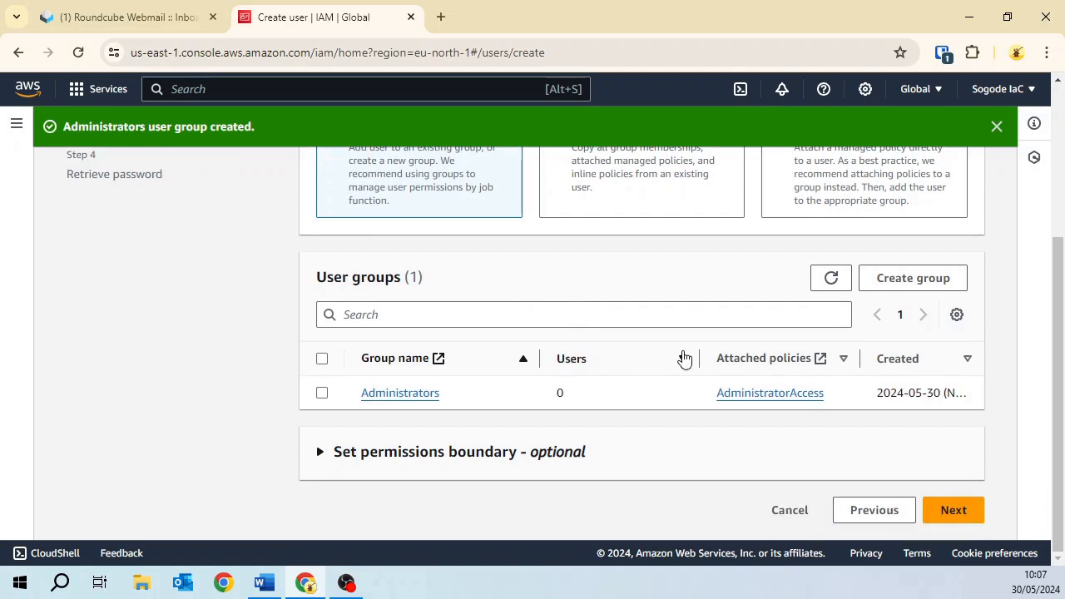
{"action": "left_click", "coordinate": [954, 511]}
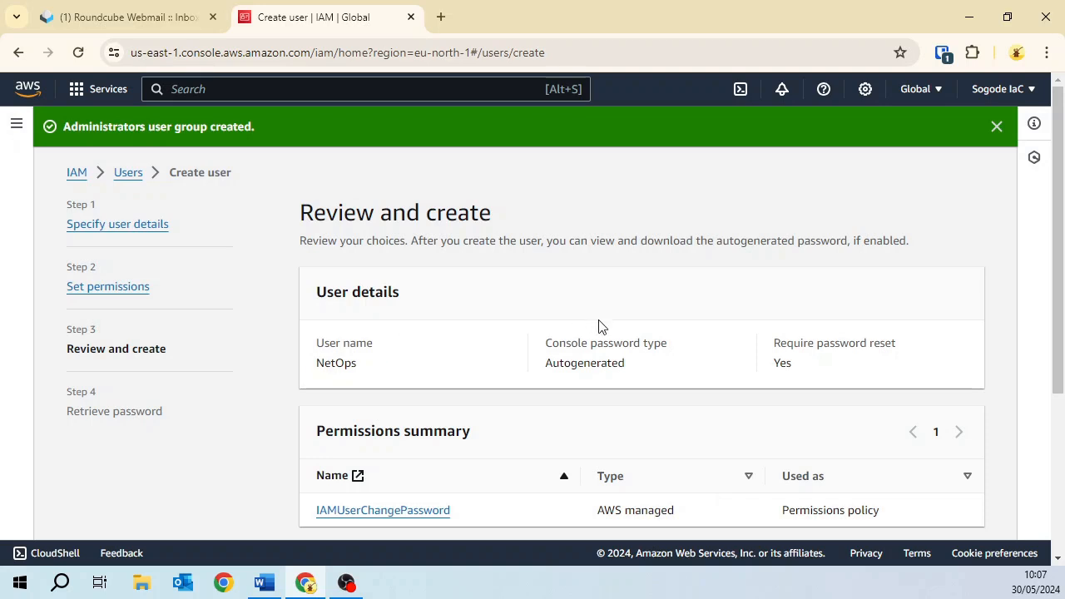
{"action": "scroll", "coordinate": [599, 328], "scroll_direction": "down", "scroll_amount": 3}
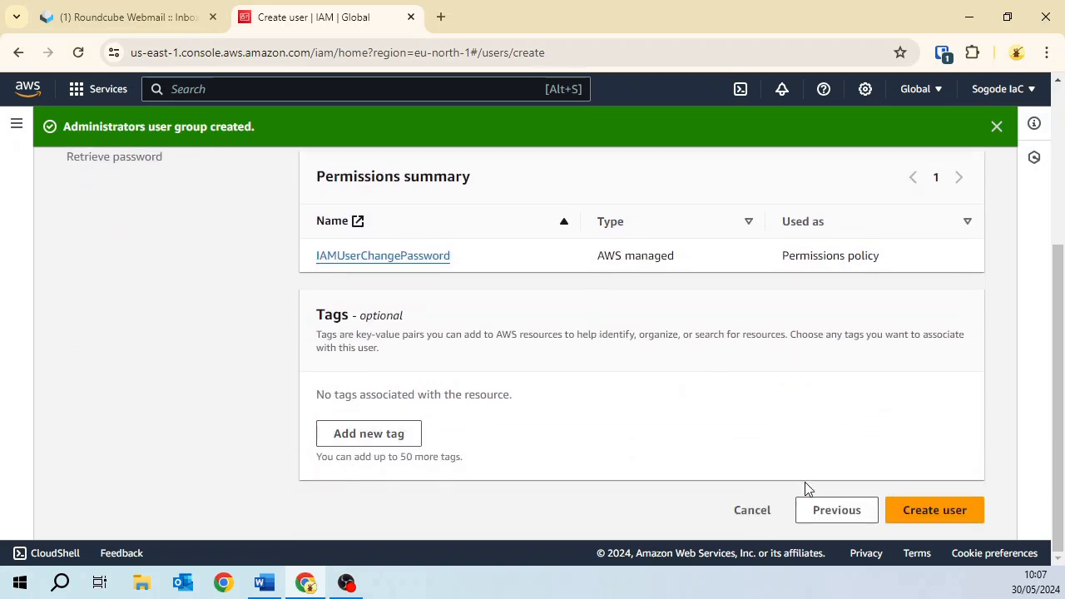
{"action": "left_click", "coordinate": [934, 510]}
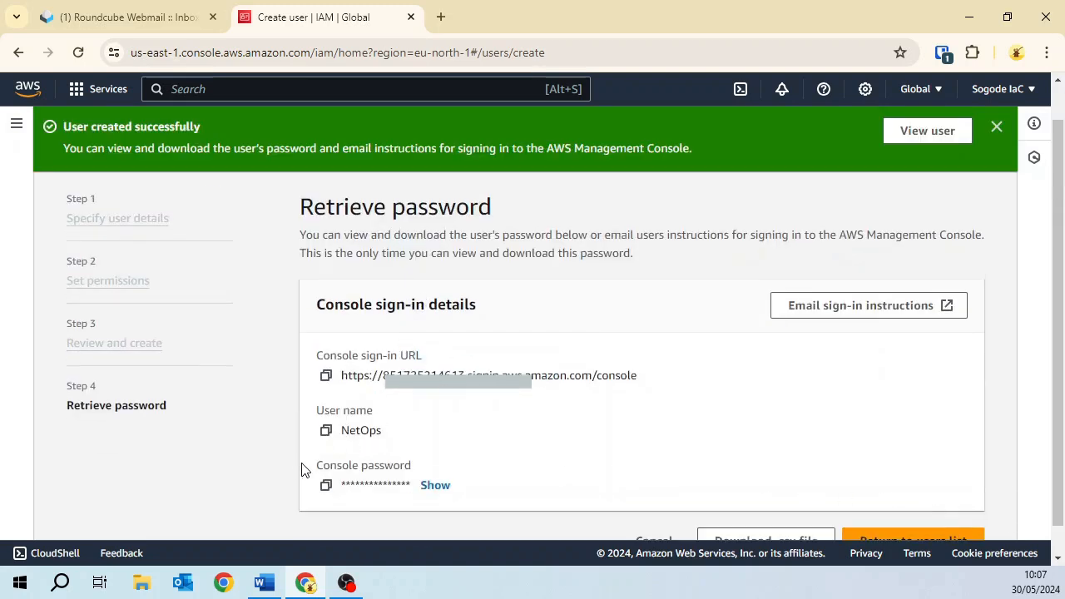
Email NetOps's sign-in instructions and close the 'User created successfully' banner.
{"action": "left_click", "coordinate": [839, 307]}
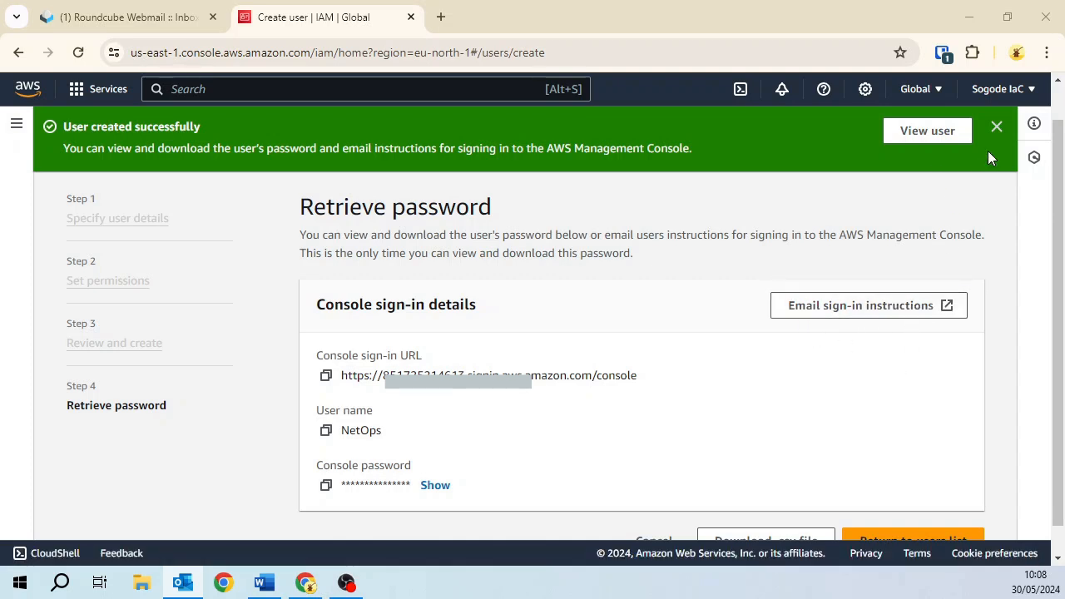
{"action": "left_click", "coordinate": [998, 126]}
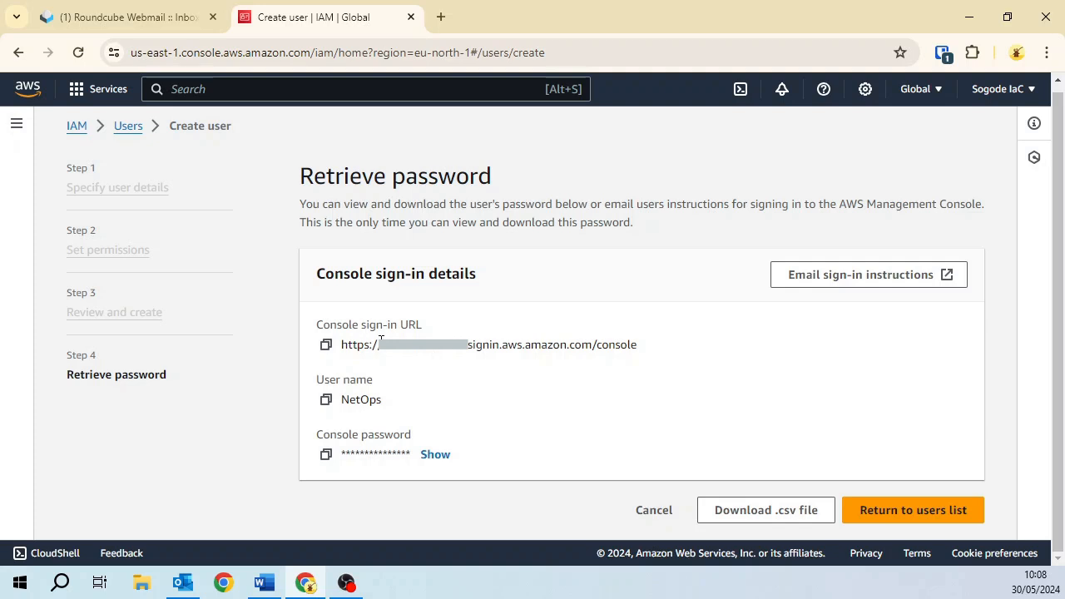
Select the account ID in the sign-in URL, then download and open NetOps_credentials.csv.
{"action": "left_click_drag", "start_coordinate": [382, 343], "coordinate": [467, 343]}
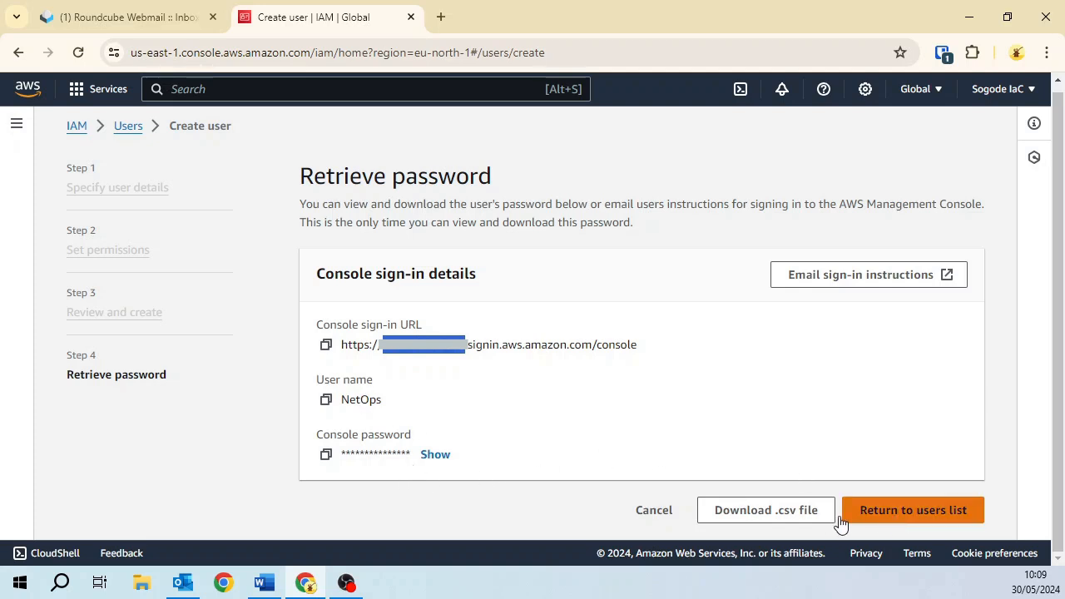
{"action": "left_click", "coordinate": [806, 512]}
{"action": "mouse_move", "coordinate": [924, 79]}
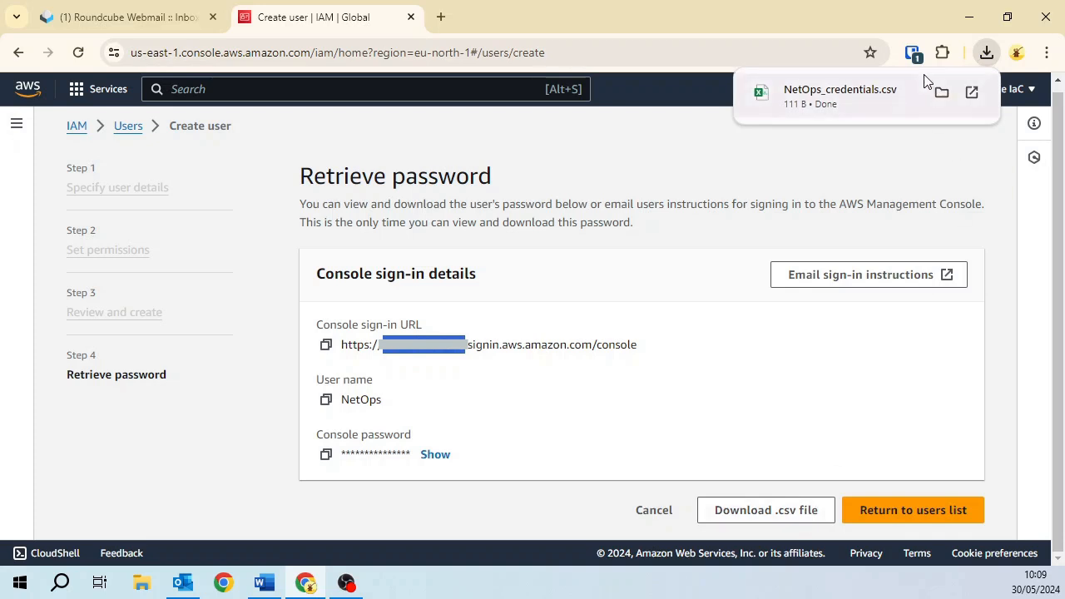
{"action": "left_click", "coordinate": [832, 96]}
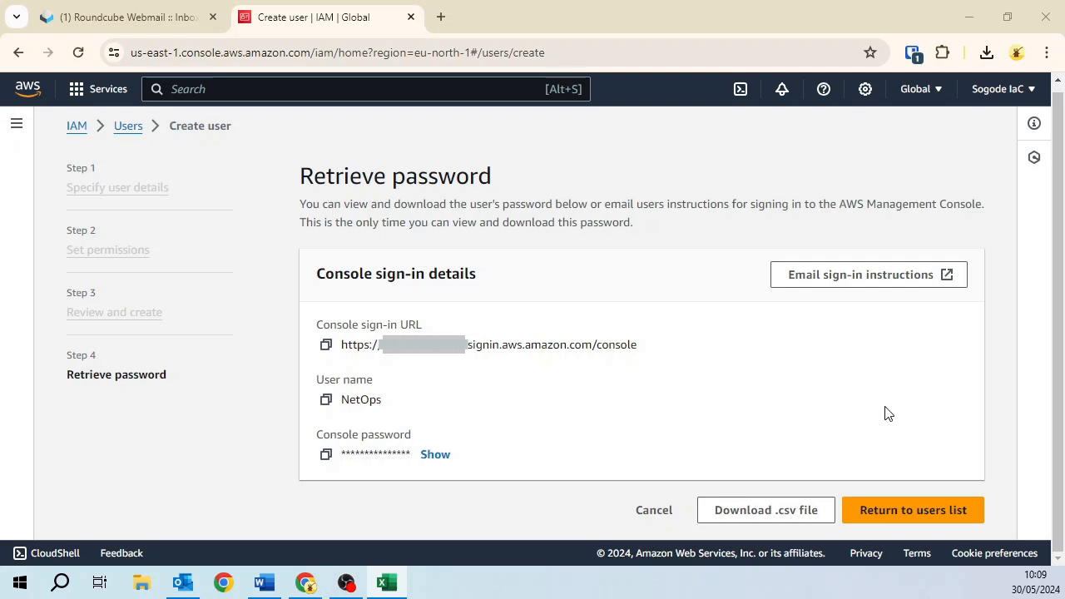
Return to the IAM users list showing NetOps, then sign out of the root account.
{"action": "left_click", "coordinate": [912, 511]}
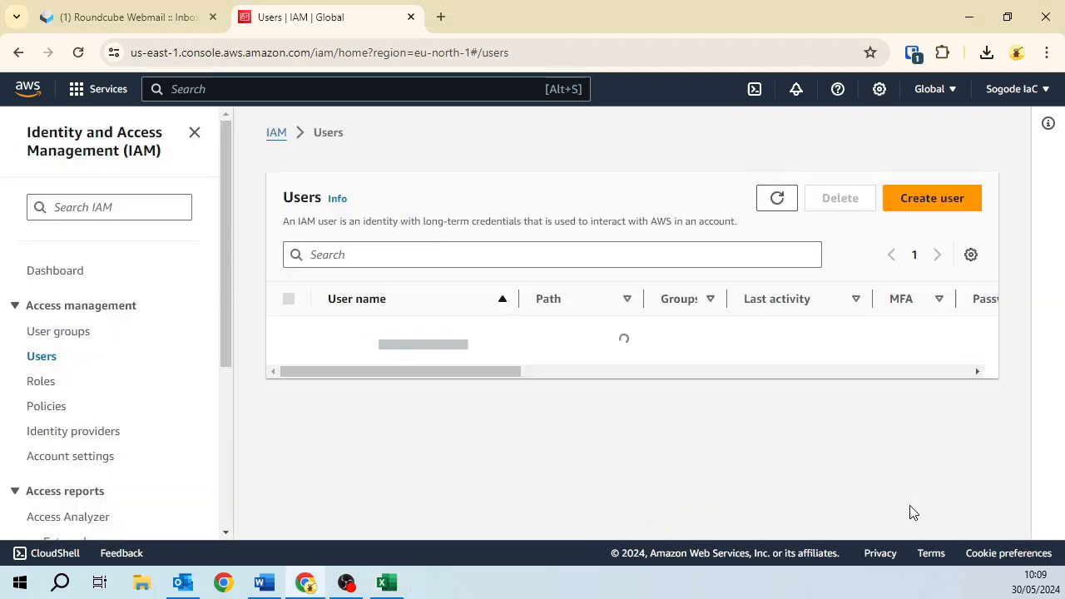
{"action": "left_click", "coordinate": [1004, 93]}
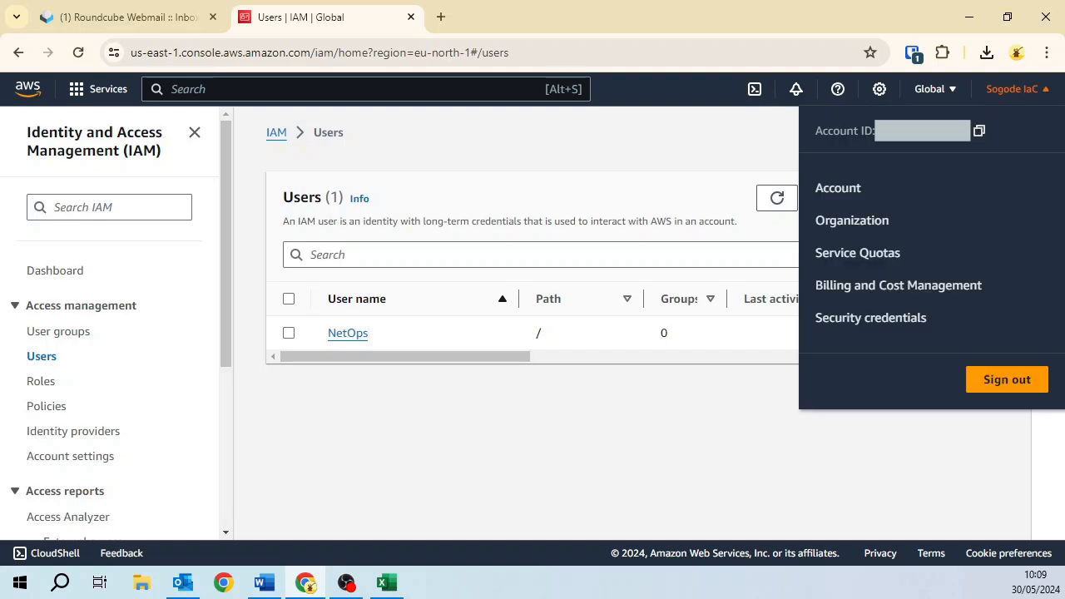
{"action": "left_click", "coordinate": [1016, 385]}
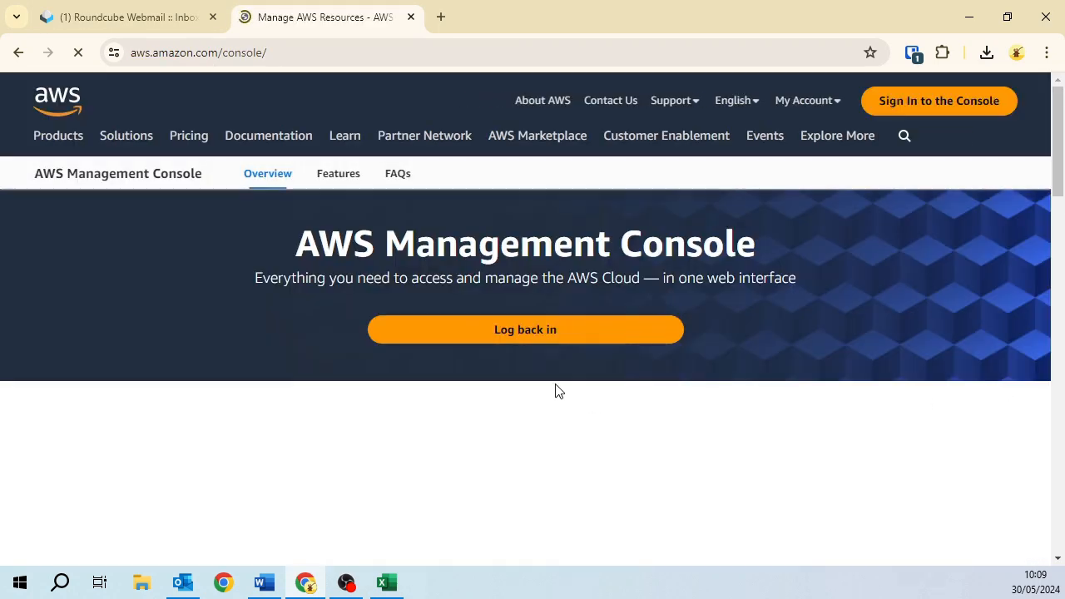
Choose IAM user sign-in and submit the account ID from the credentials file.
{"action": "left_click", "coordinate": [526, 336]}
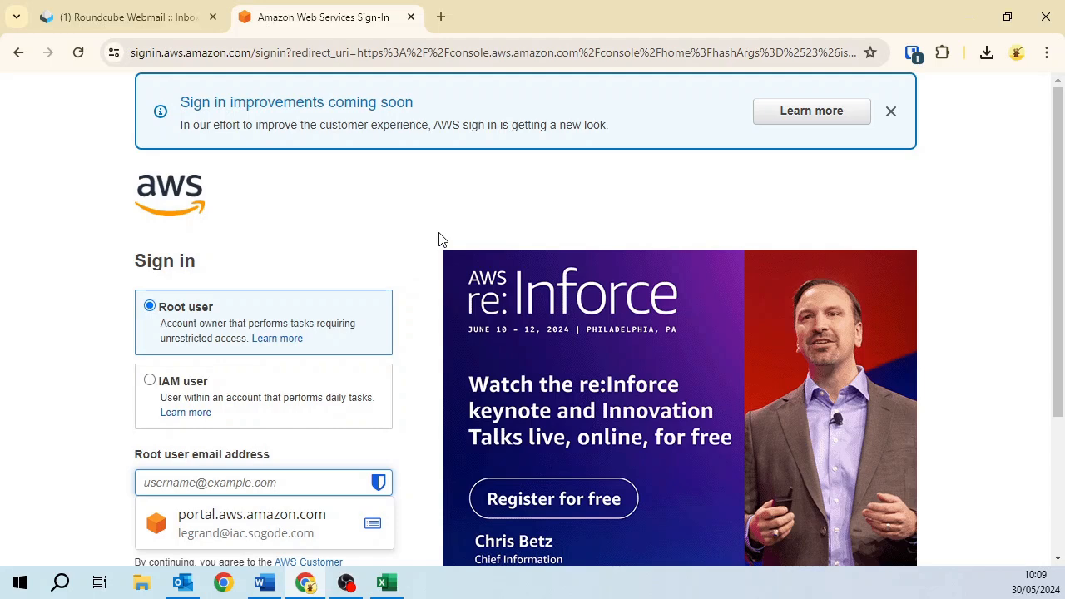
{"action": "left_click", "coordinate": [148, 381]}
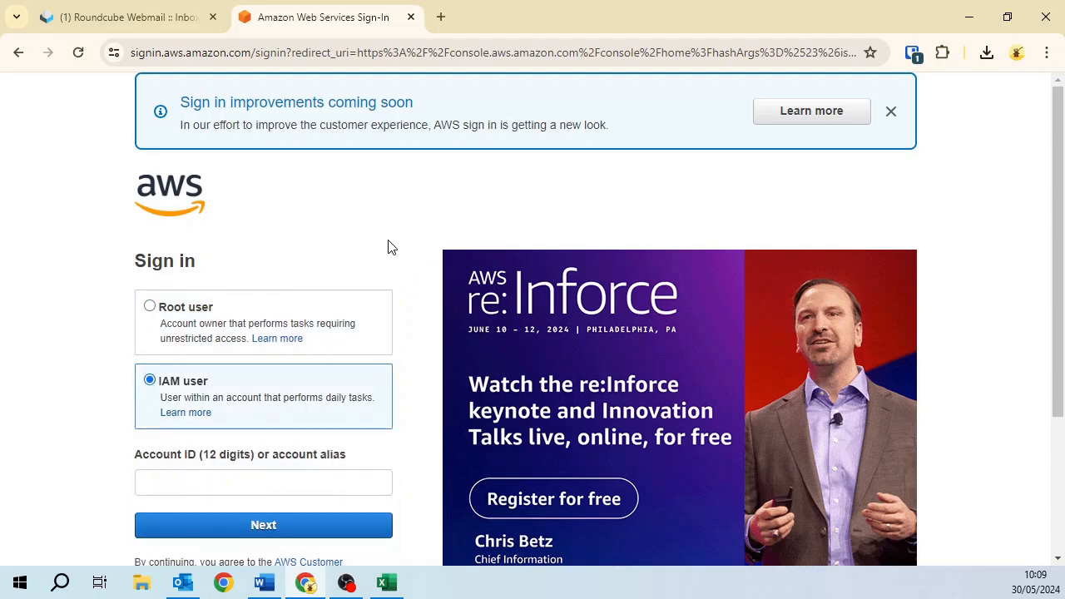
{"action": "scroll", "coordinate": [412, 240], "scroll_direction": "down", "scroll_amount": 1}
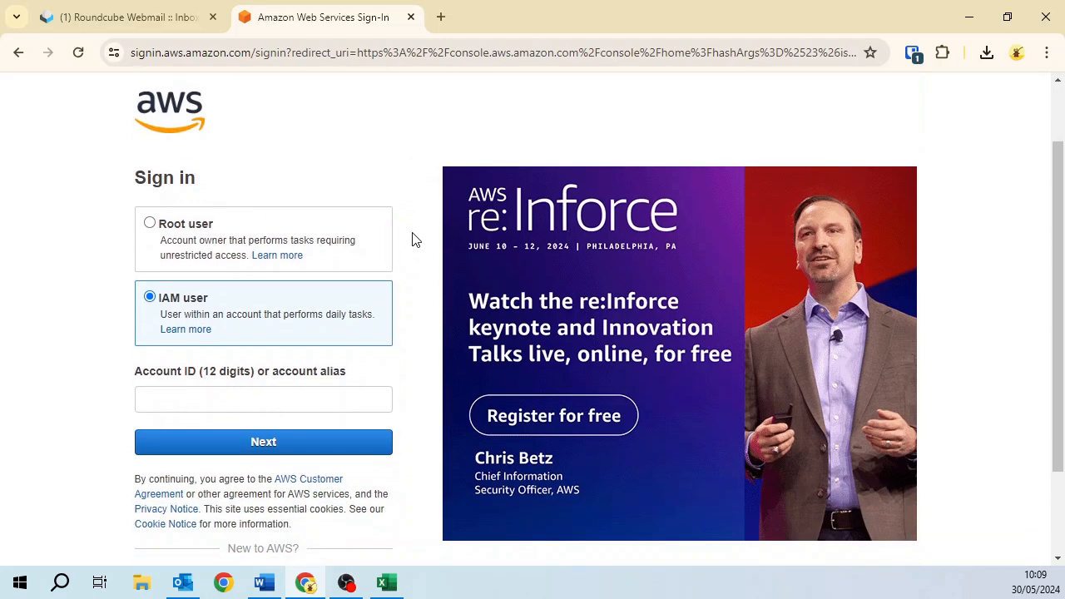
{"action": "scroll", "coordinate": [412, 239], "scroll_direction": "down", "scroll_amount": 2}
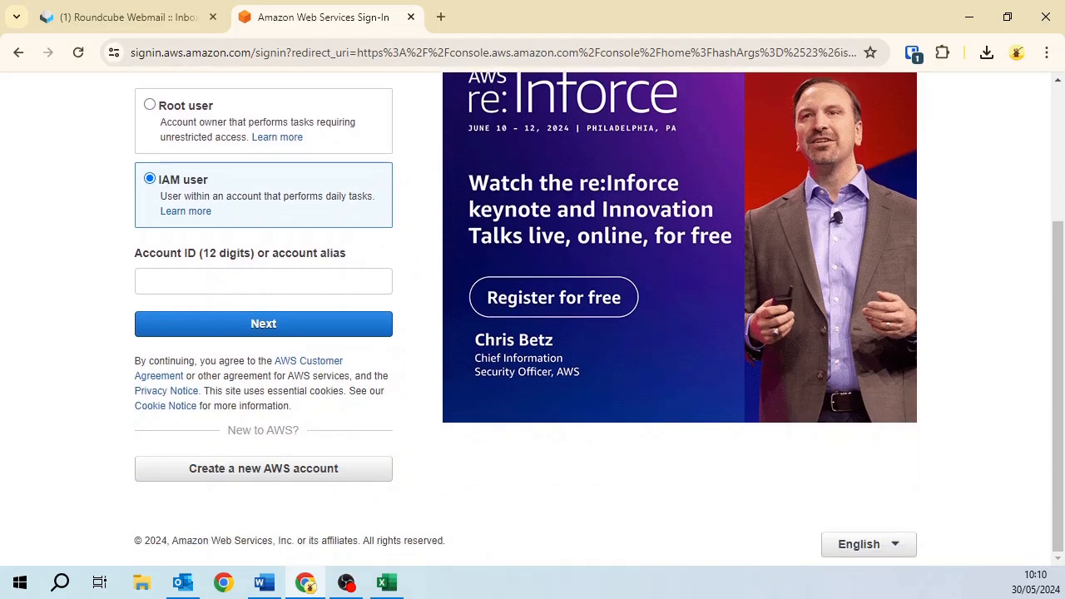
{"action": "key", "text": "alt+Tab"}
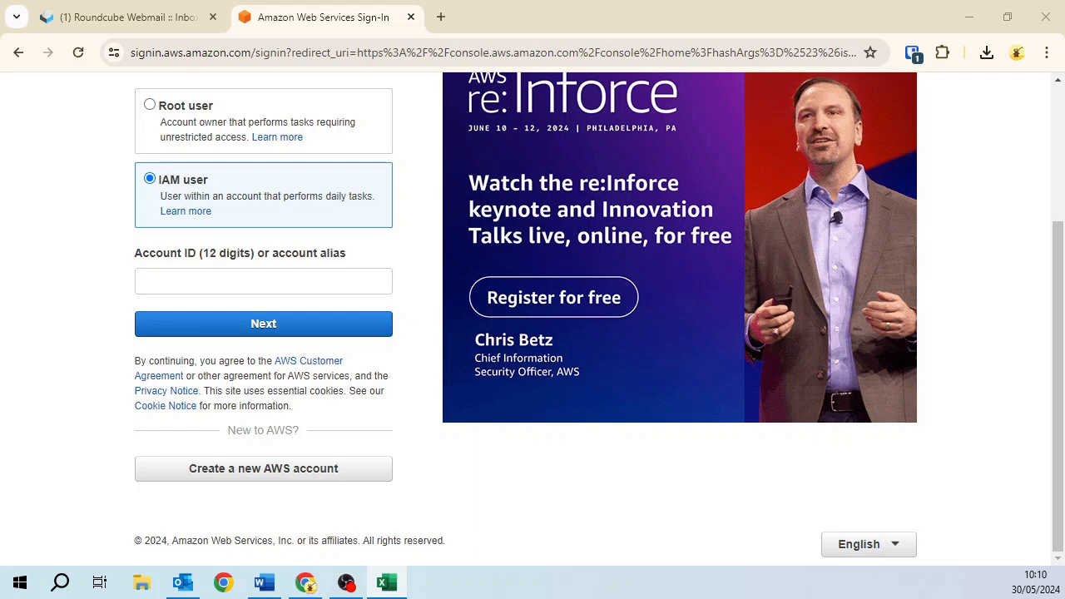
{"action": "left_click", "coordinate": [158, 280]}
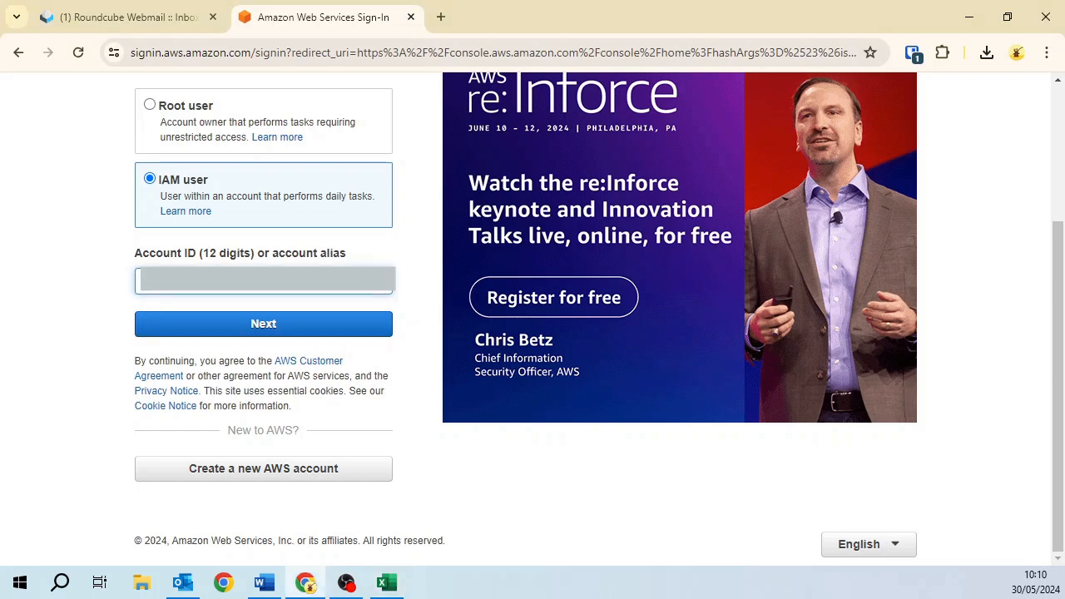
{"action": "left_click", "coordinate": [190, 329]}
{"action": "left_click", "coordinate": [199, 328]}
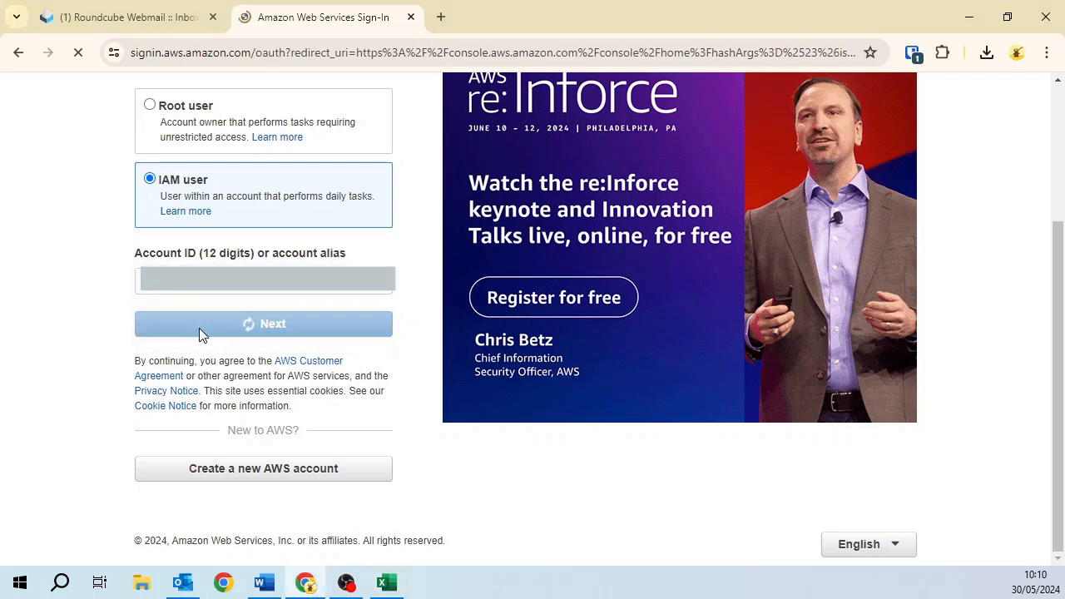
{"action": "left_click", "coordinate": [223, 400]}
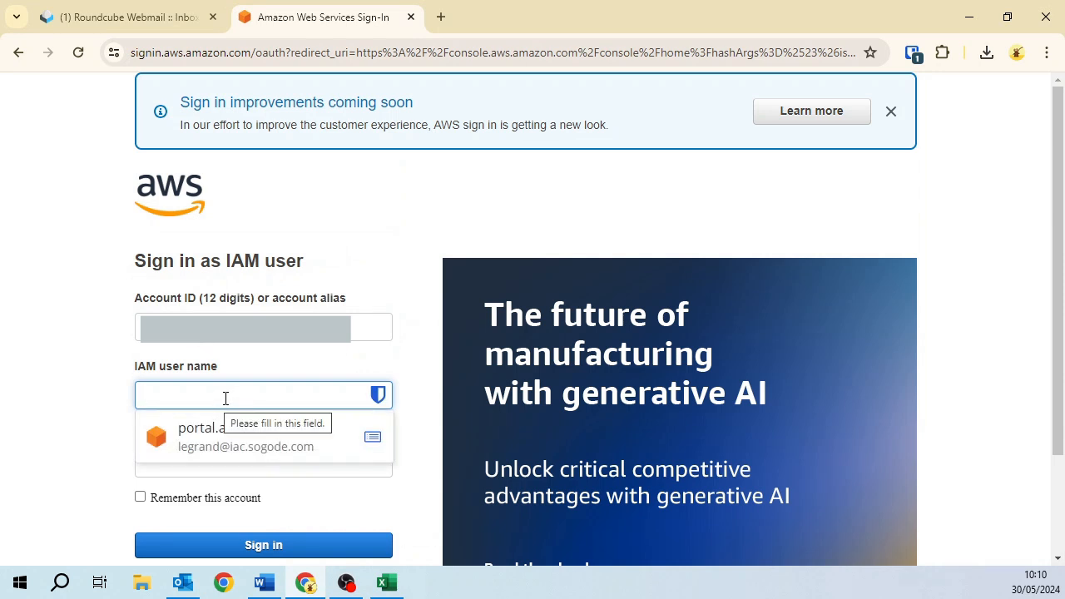
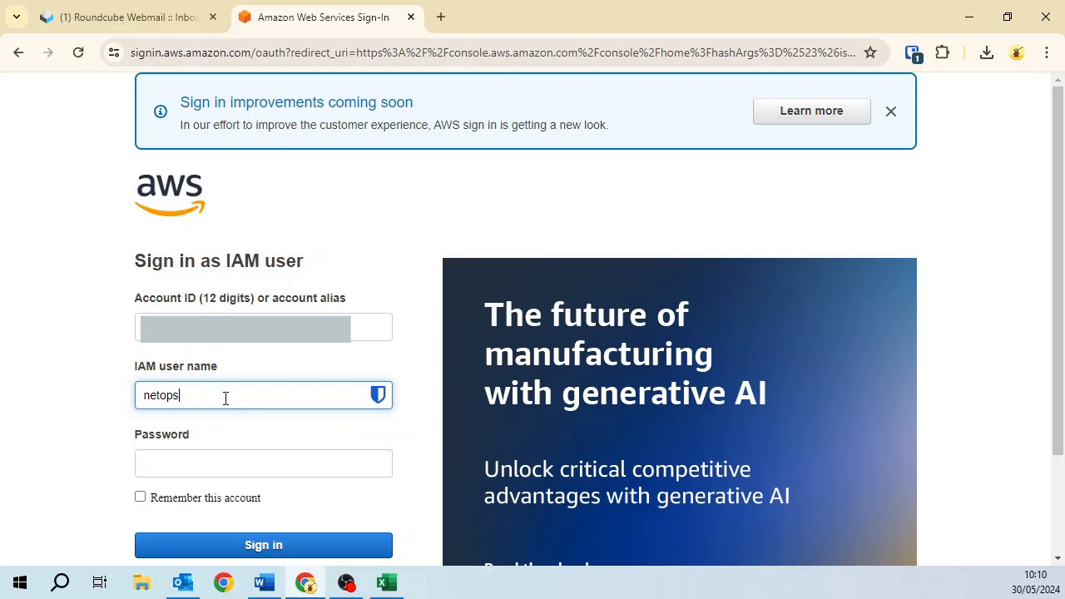
Sign in with the IAM user name and saved password, remembering this account.
{"action": "key", "text": "Tab"}
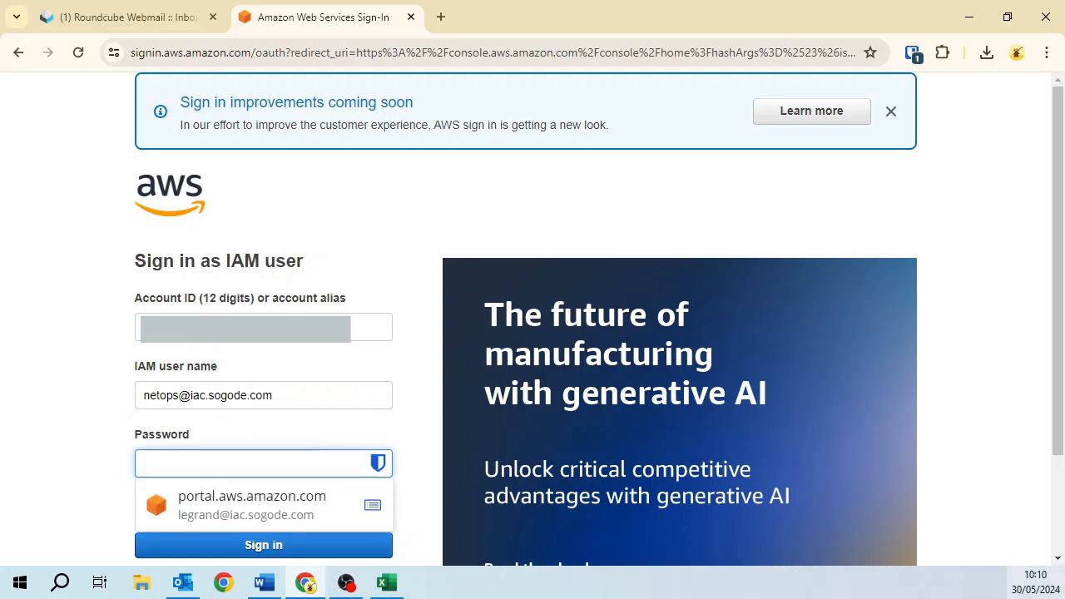
{"action": "key", "text": "alt+Tab"}
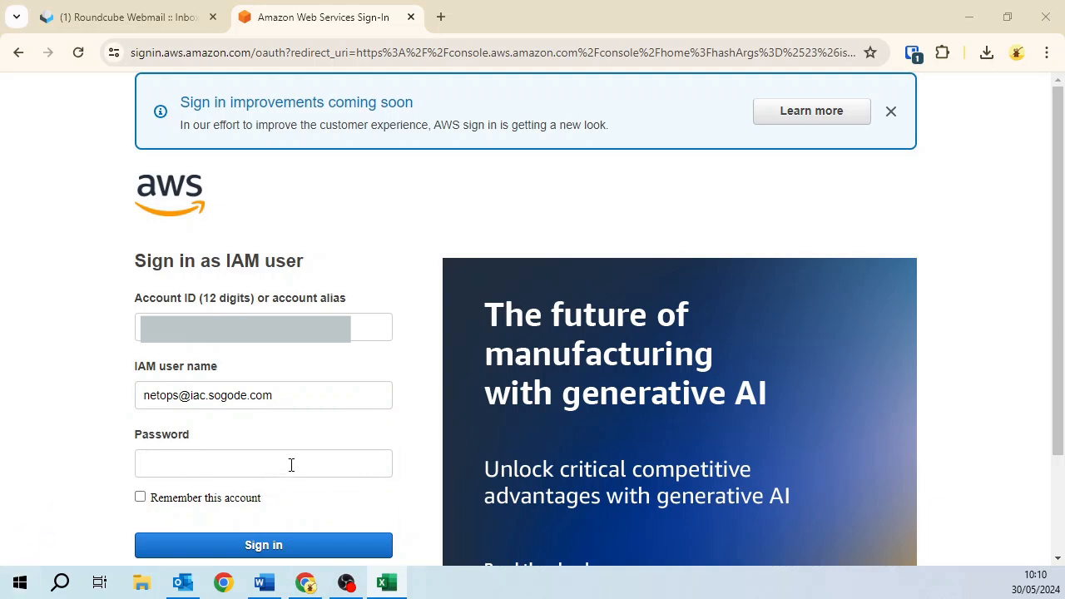
{"action": "left_click", "coordinate": [291, 464]}
{"action": "left_click", "coordinate": [174, 498]}
{"action": "left_click", "coordinate": [140, 497]}
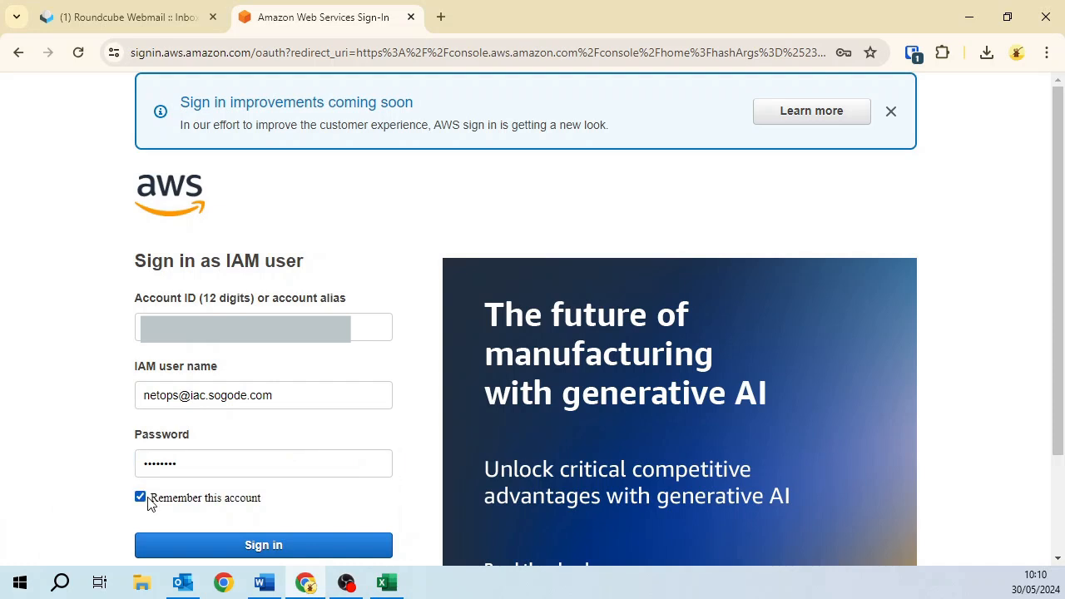
{"action": "left_click", "coordinate": [249, 544]}
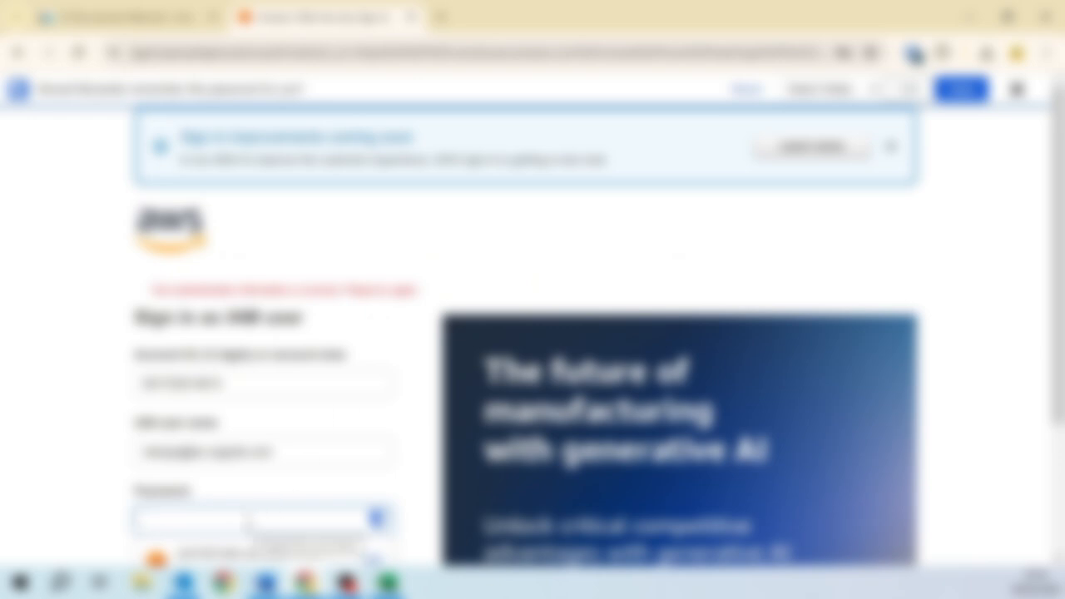
Begin entering a new password on the required password-change page.
{"action": "type", "text": "••••"}
{"action": "key", "text": "BackSpace"}
{"action": "key", "text": "BackSpace"}
{"action": "key", "text": "BackSpace"}
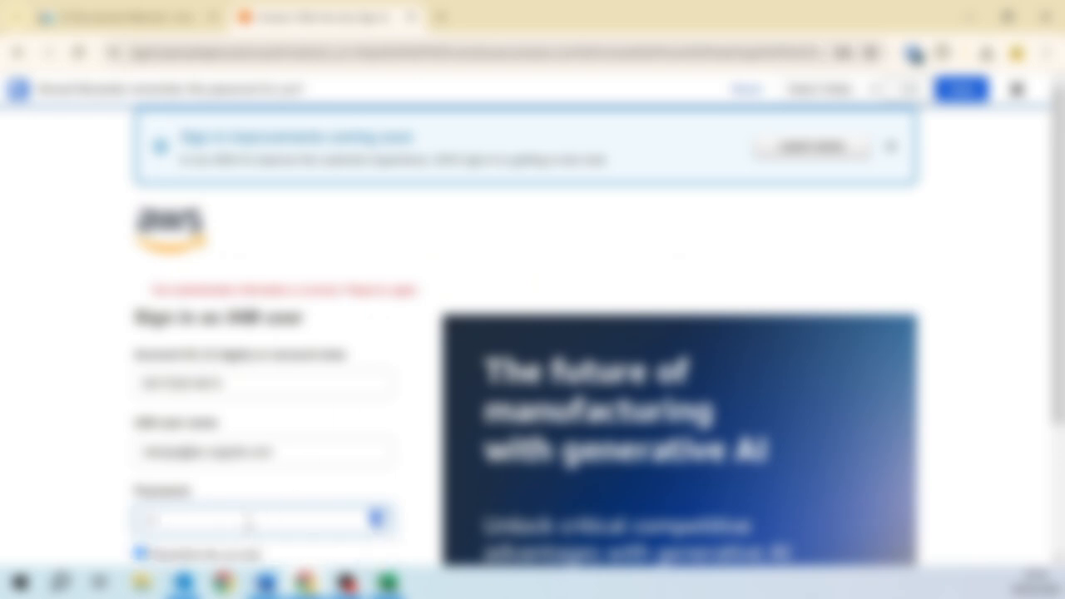
{"action": "type", "text": "••••"}
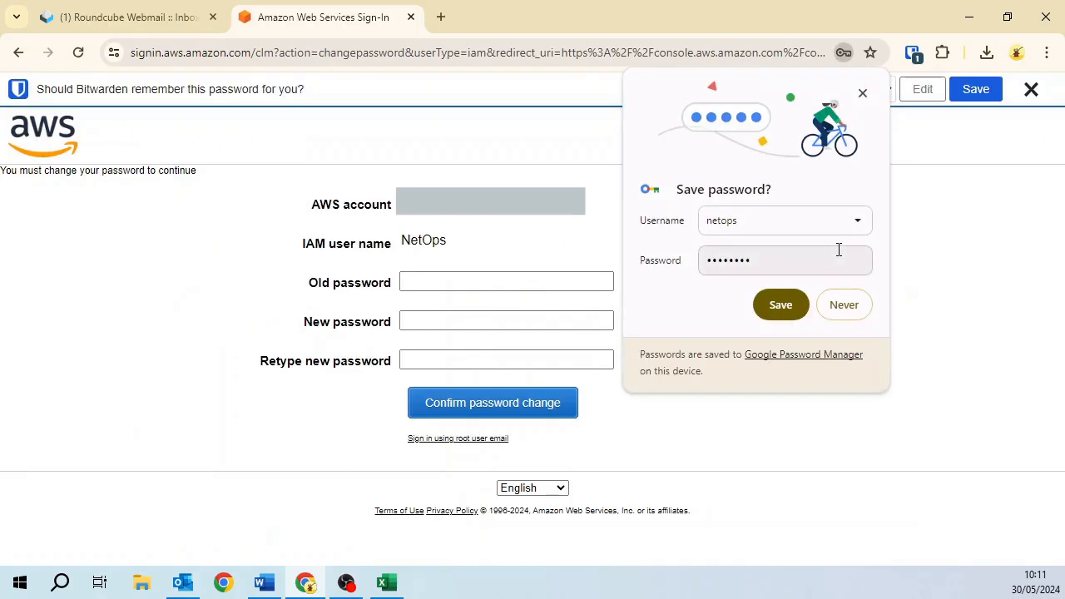
Decline Chrome's password save and paste the temporary password into the old password field.
{"action": "left_click", "coordinate": [850, 306]}
{"action": "left_click", "coordinate": [588, 283]}
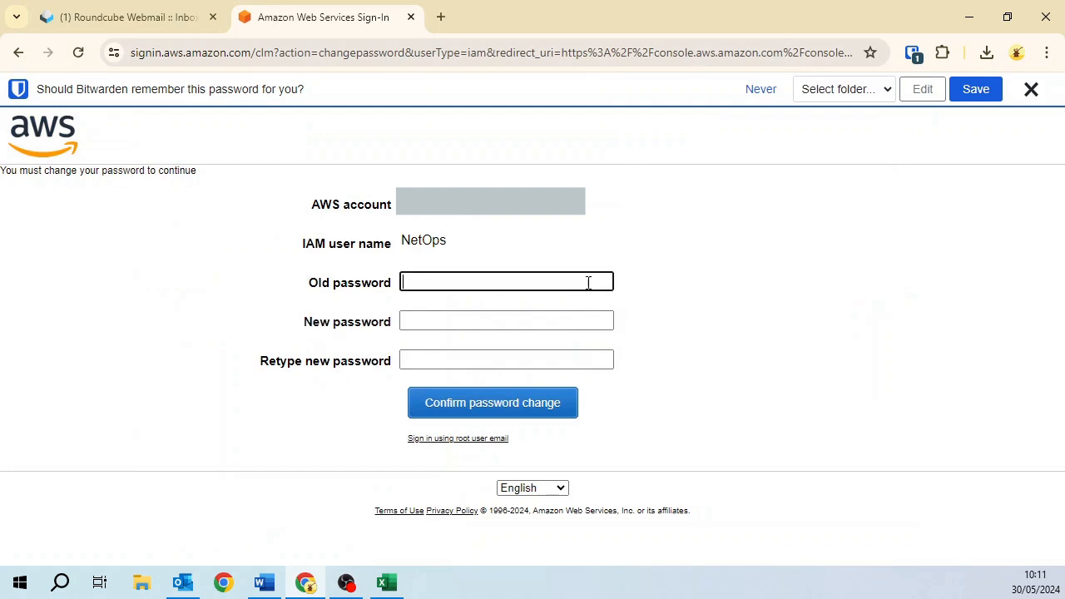
{"action": "key", "text": "ctrl+v"}
{"action": "left_click", "coordinate": [572, 317]}
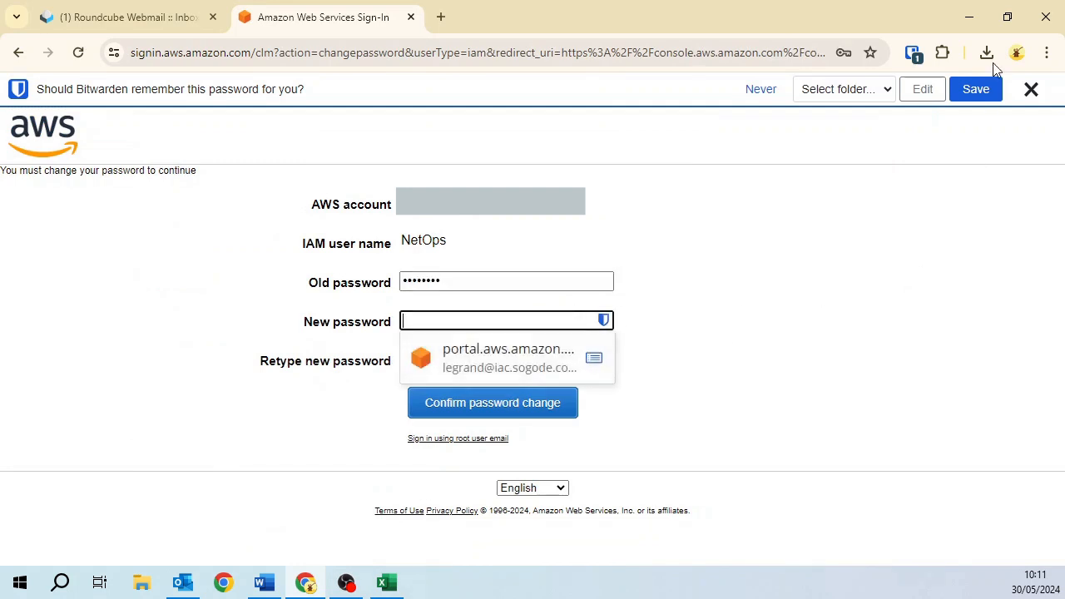
Save a Bitwarden login 'Sogode IaC Netops' with username netops and a generated 16-character password.
{"action": "left_click", "coordinate": [1032, 89]}
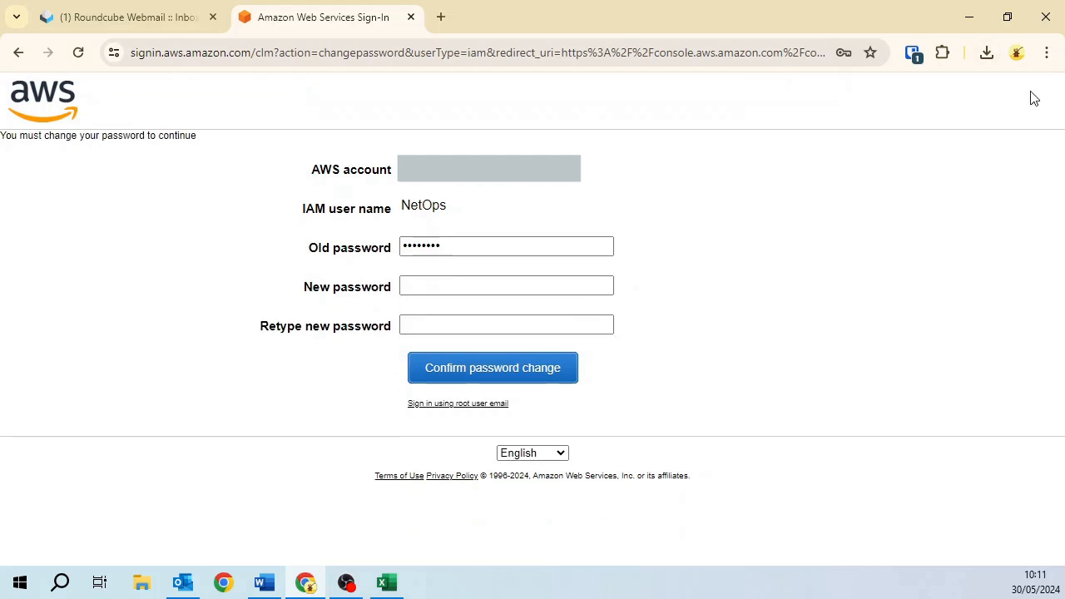
{"action": "left_click", "coordinate": [914, 53]}
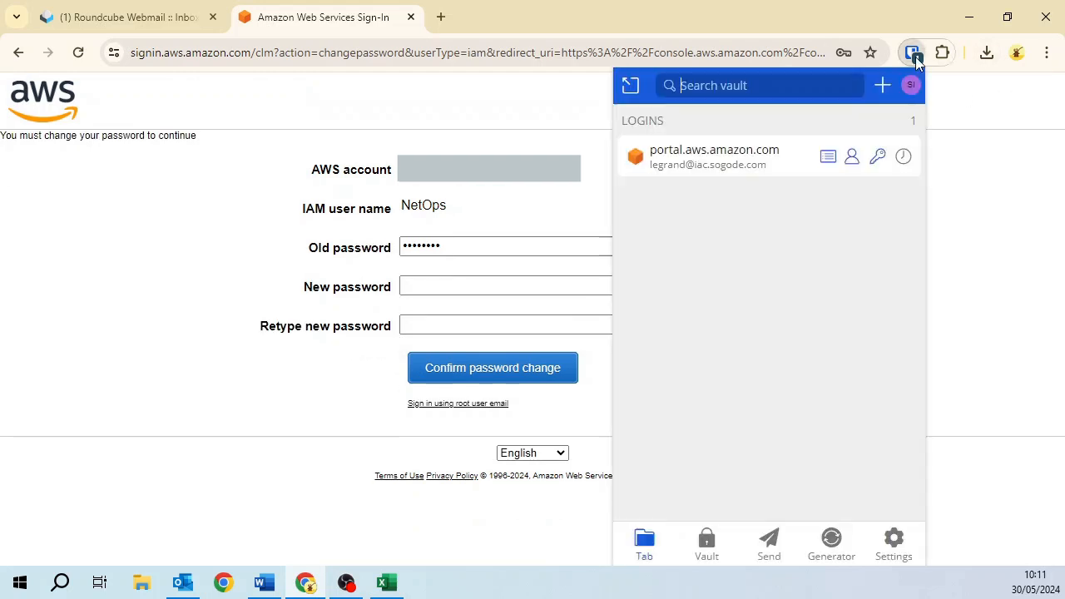
{"action": "left_click", "coordinate": [879, 88]}
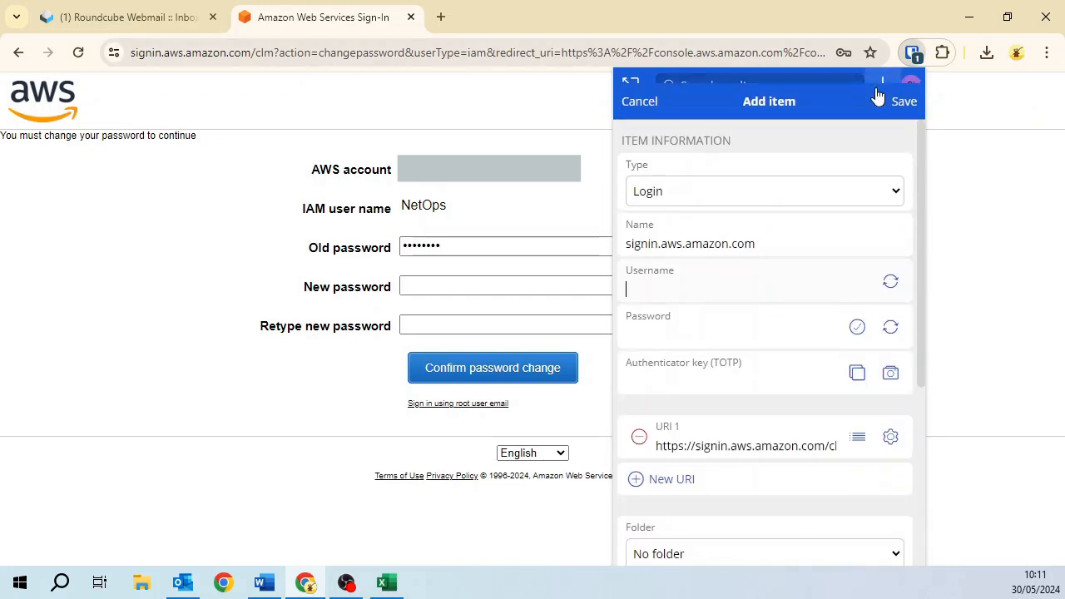
{"action": "triple_click", "coordinate": [775, 230]}
{"action": "type", "text": "Sogode IaC Netops"}
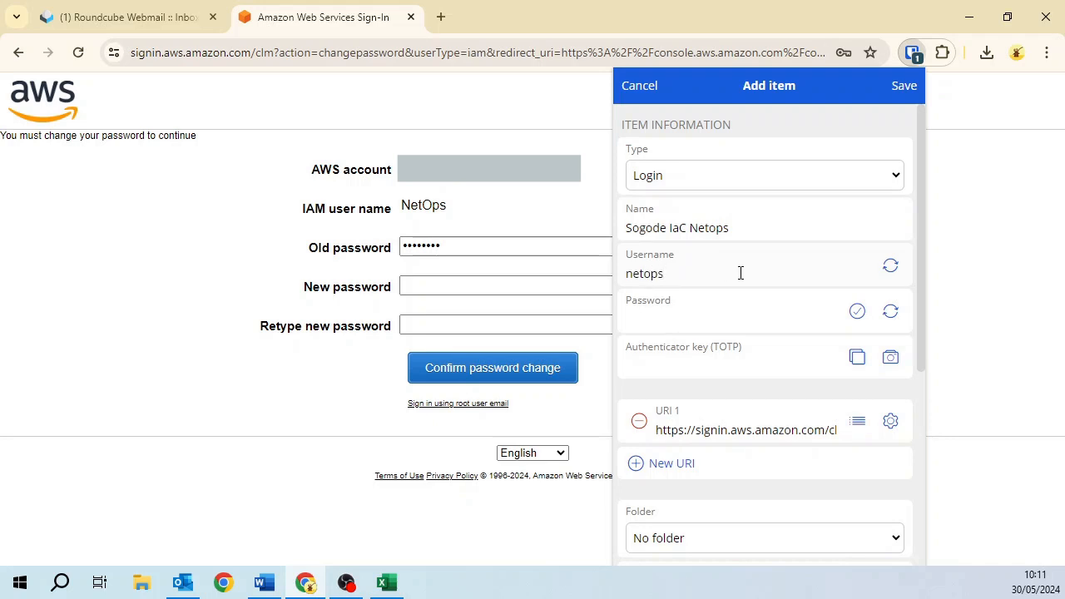
{"action": "left_click", "coordinate": [890, 313]}
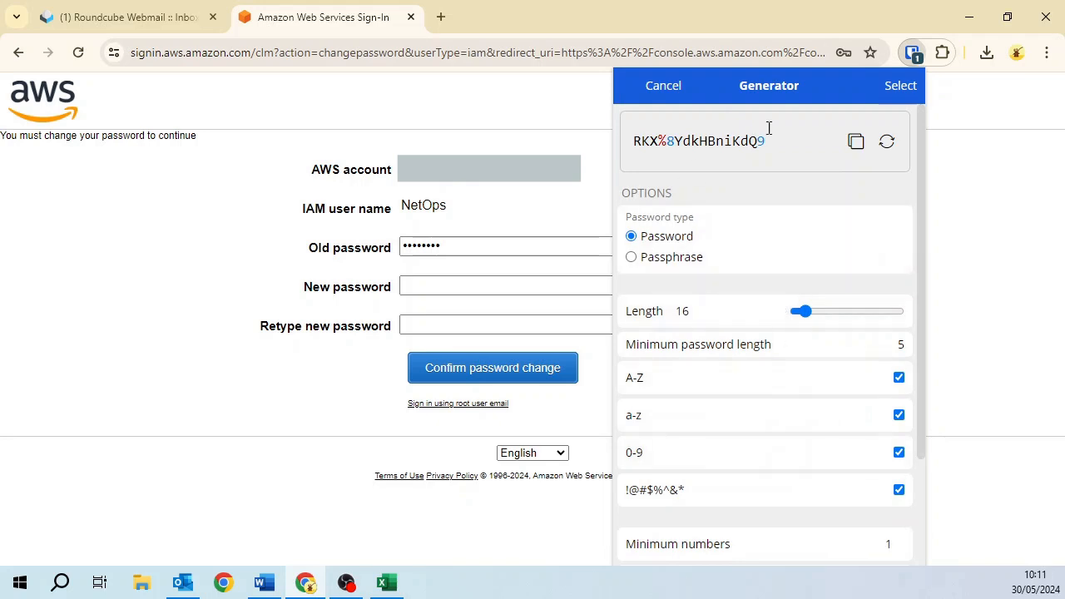
{"action": "left_click", "coordinate": [914, 88]}
{"action": "left_click", "coordinate": [914, 93]}
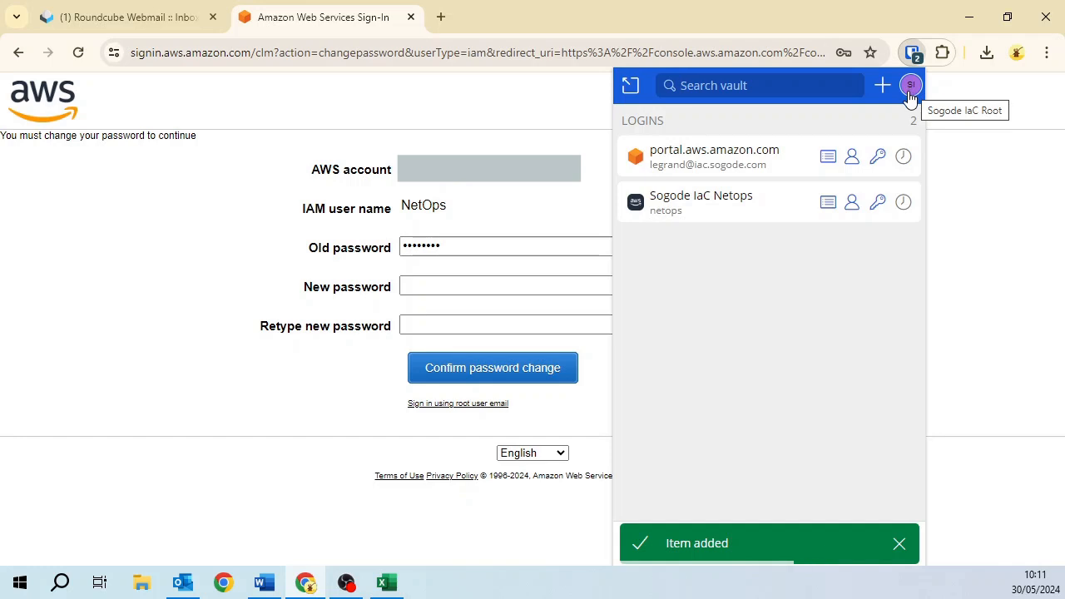
Autofill the new password from Sogode IaC Netops, re-paste the temporary old password, and confirm.
{"action": "left_click", "coordinate": [497, 287]}
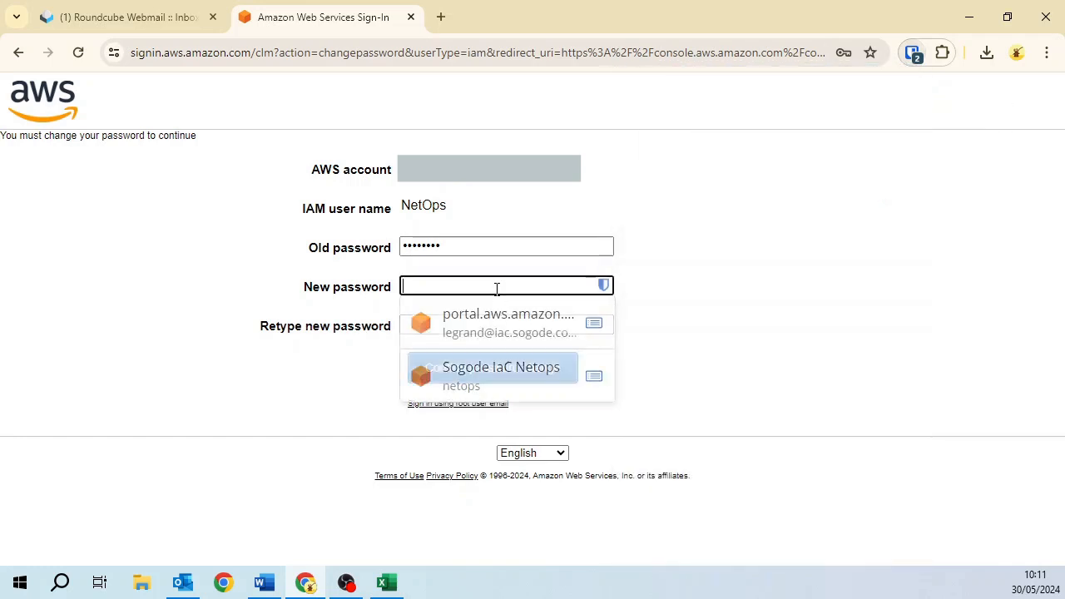
{"action": "left_click", "coordinate": [491, 370]}
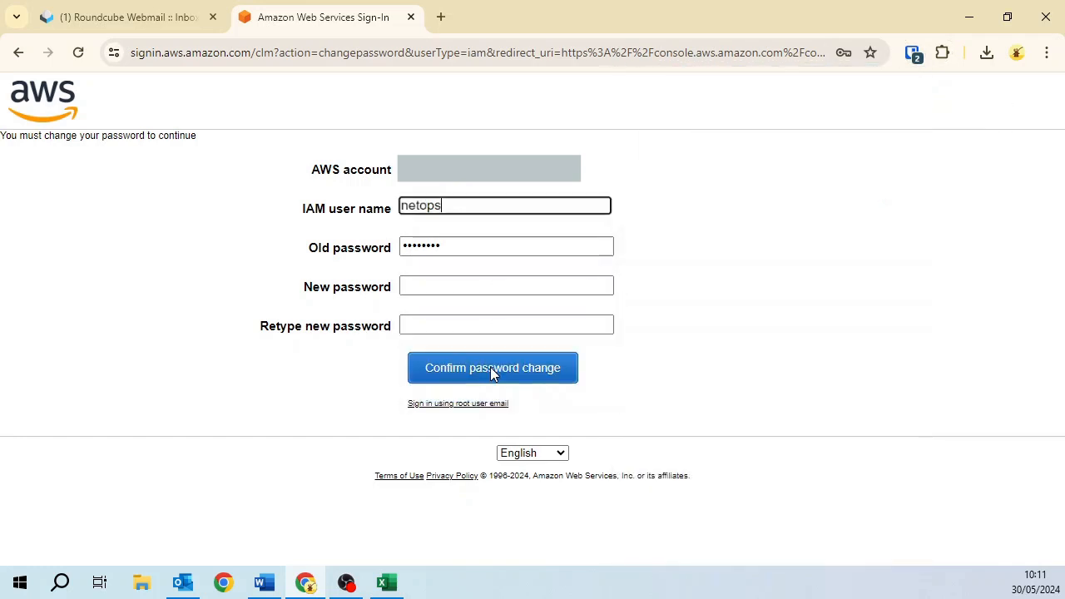
{"action": "double_click", "coordinate": [515, 243]}
{"action": "key", "text": "ctrl+v"}
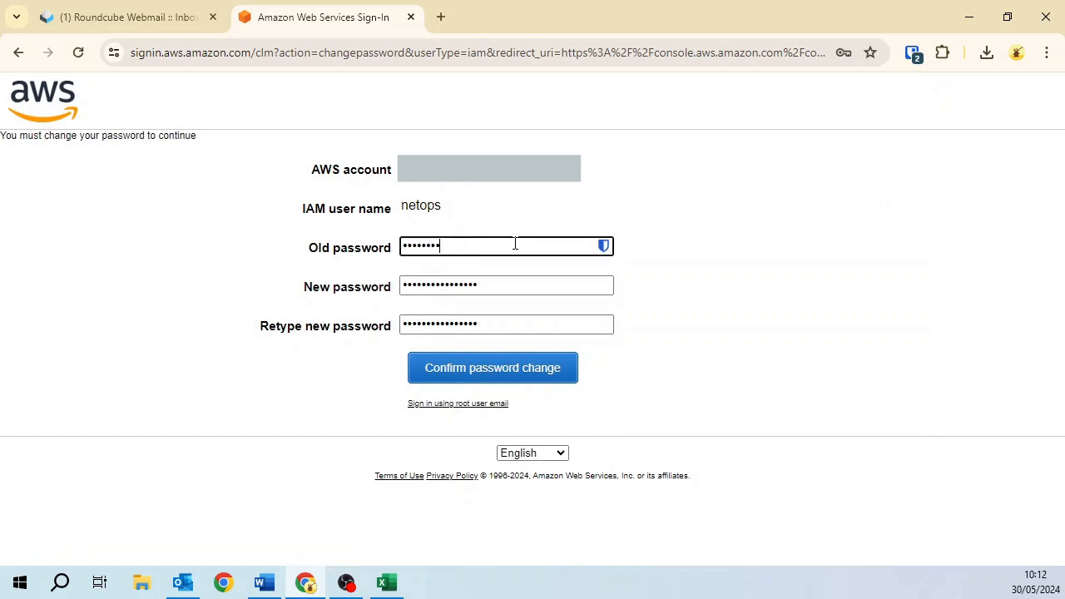
{"action": "left_click", "coordinate": [531, 385]}
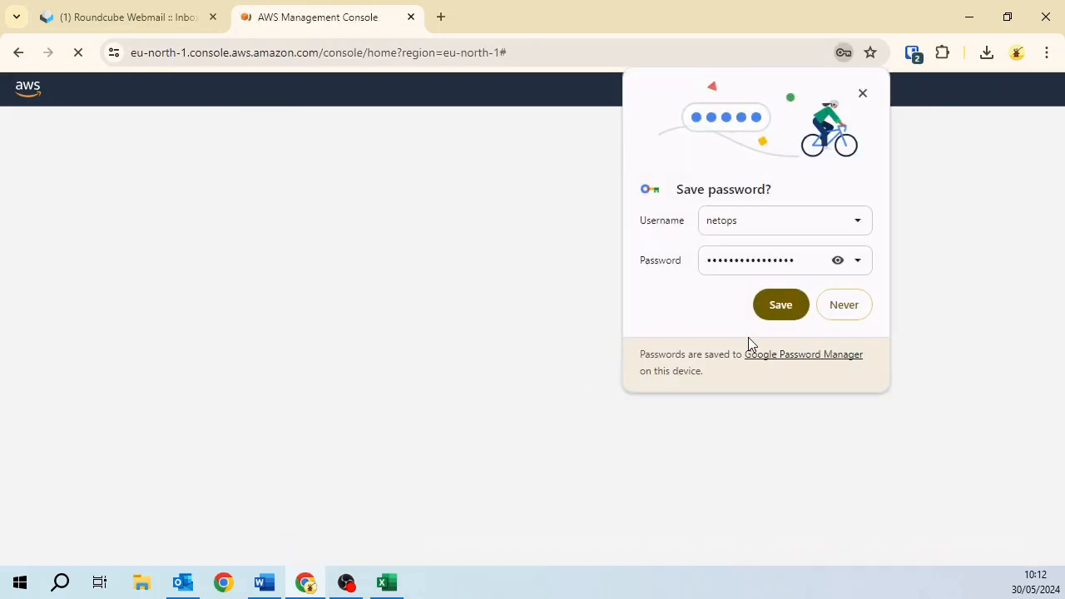
Decline Chrome's save-password offer and review Console Home's access-denied cost and application widgets.
{"action": "left_click", "coordinate": [843, 306]}
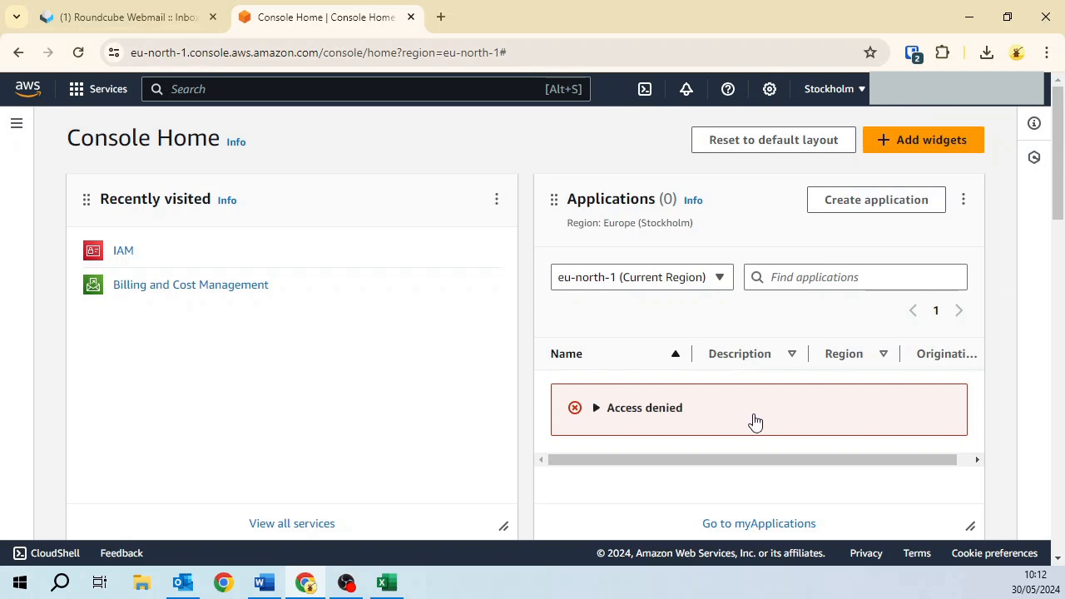
{"action": "scroll", "coordinate": [974, 366], "scroll_direction": "down", "scroll_amount": 1}
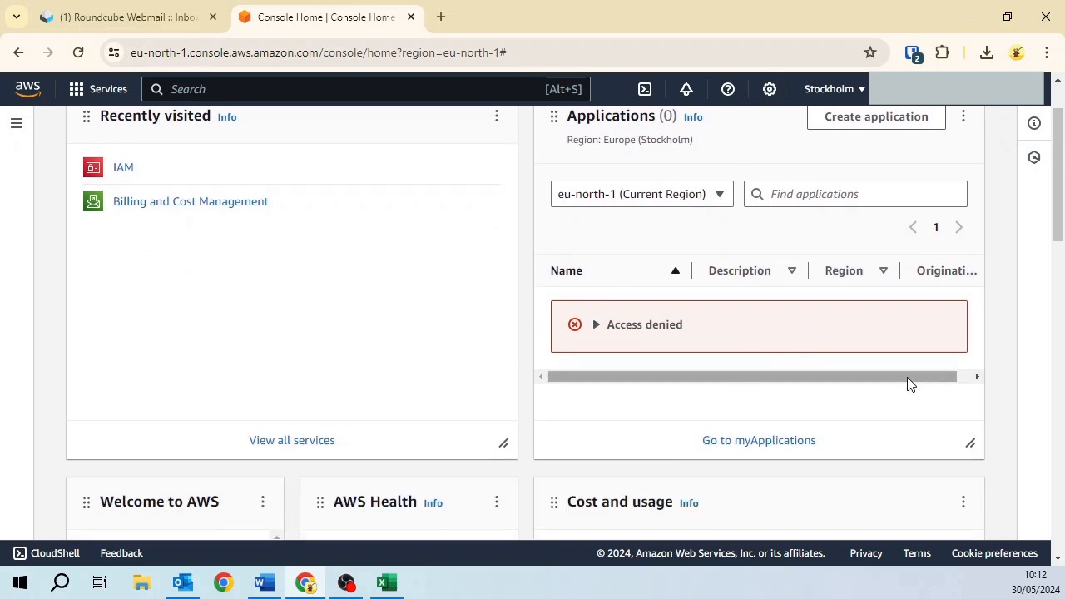
{"action": "scroll", "coordinate": [903, 375], "scroll_direction": "down", "scroll_amount": 3}
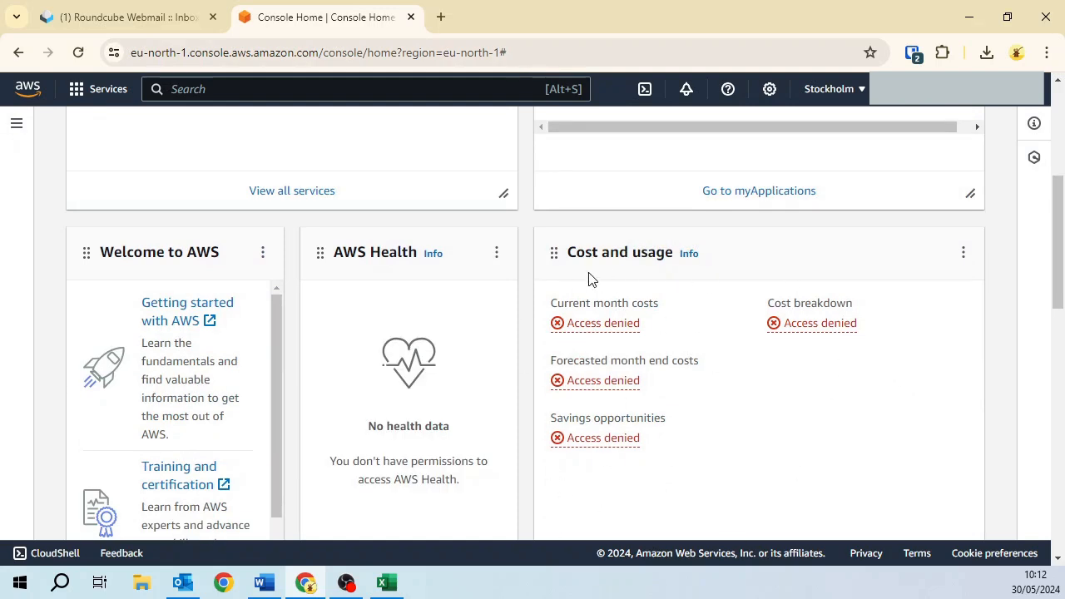
{"action": "scroll", "coordinate": [704, 429], "scroll_direction": "up", "scroll_amount": 4}
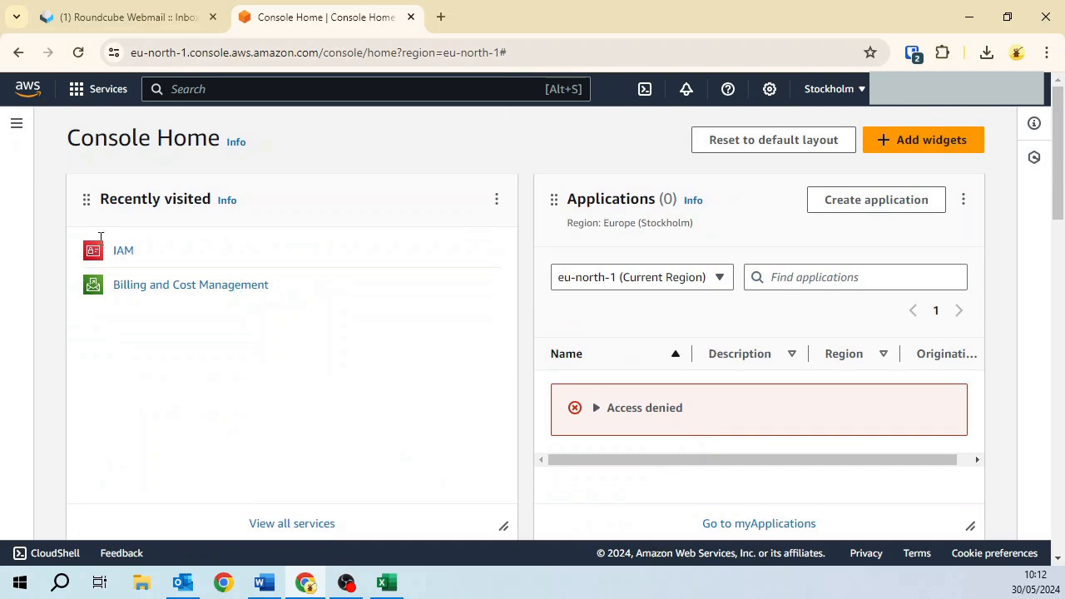
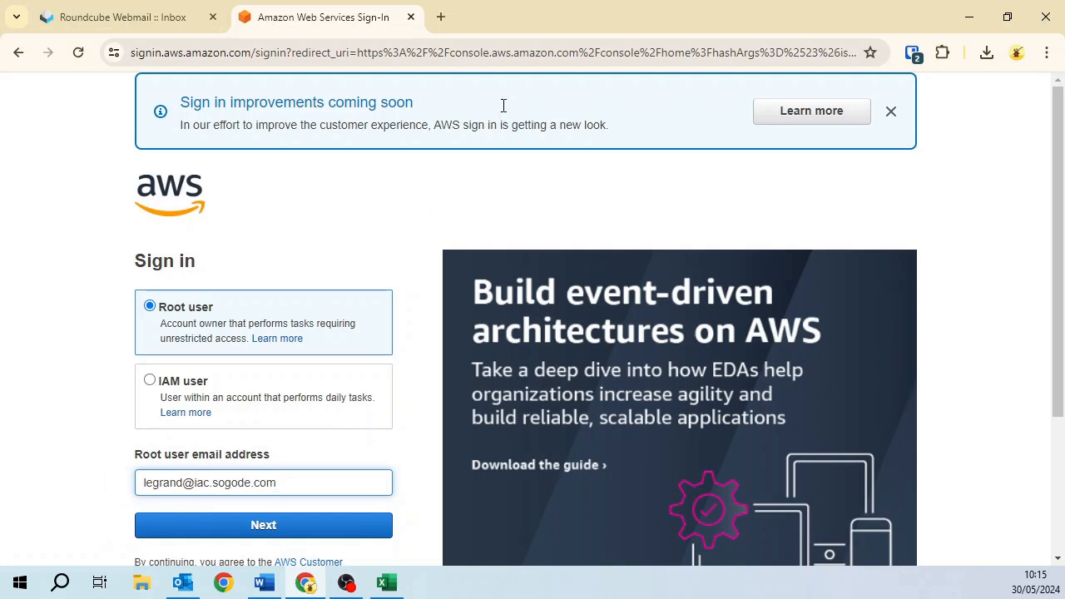
Dismiss the sign-in improvements notice and sign in as root with the saved password.
{"action": "left_click", "coordinate": [891, 111]}
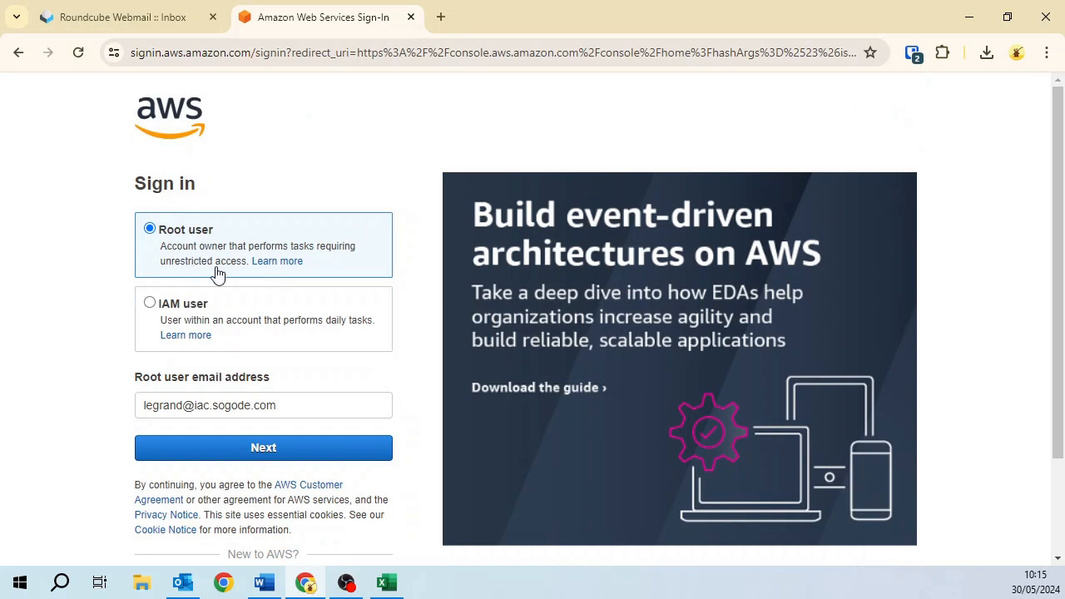
{"action": "left_click", "coordinate": [257, 448]}
{"action": "left_click", "coordinate": [261, 323]}
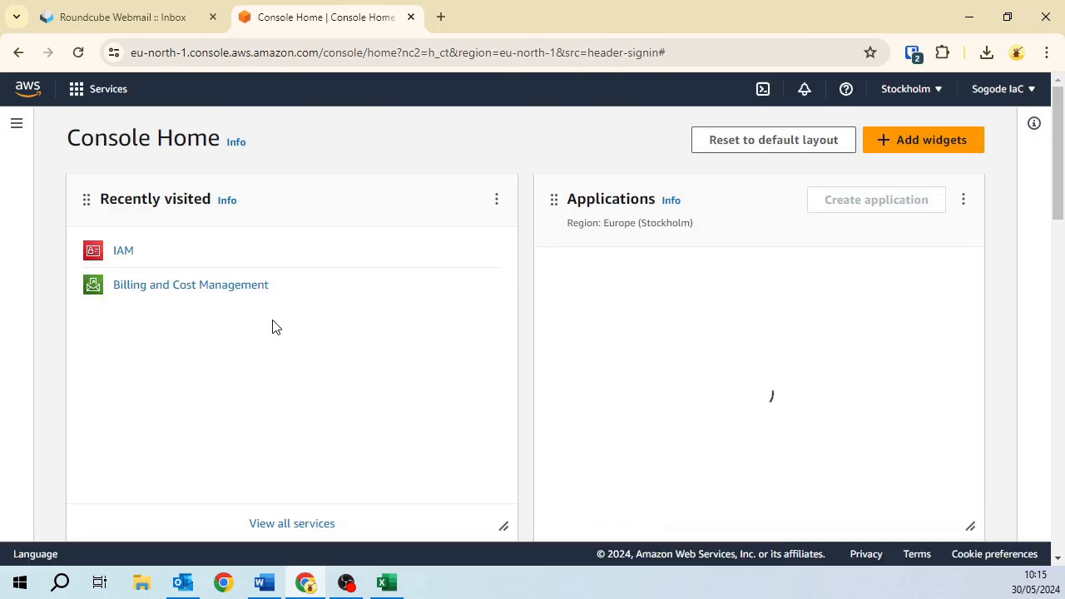
In IAM, browse users and user groups, then view the NetOps user's group memberships.
{"action": "left_click", "coordinate": [120, 250]}
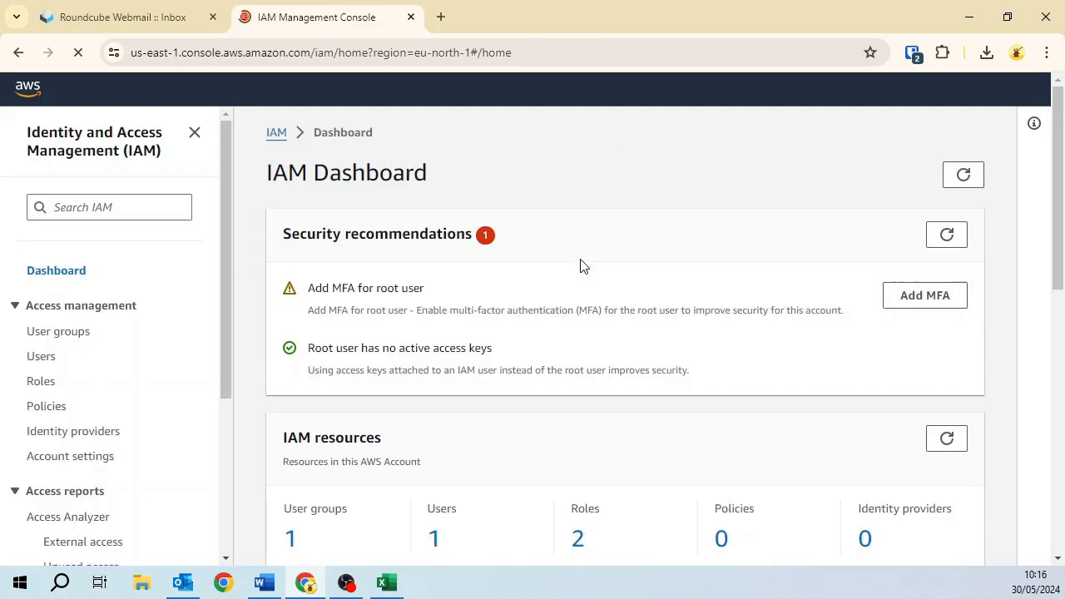
{"action": "left_click", "coordinate": [41, 357]}
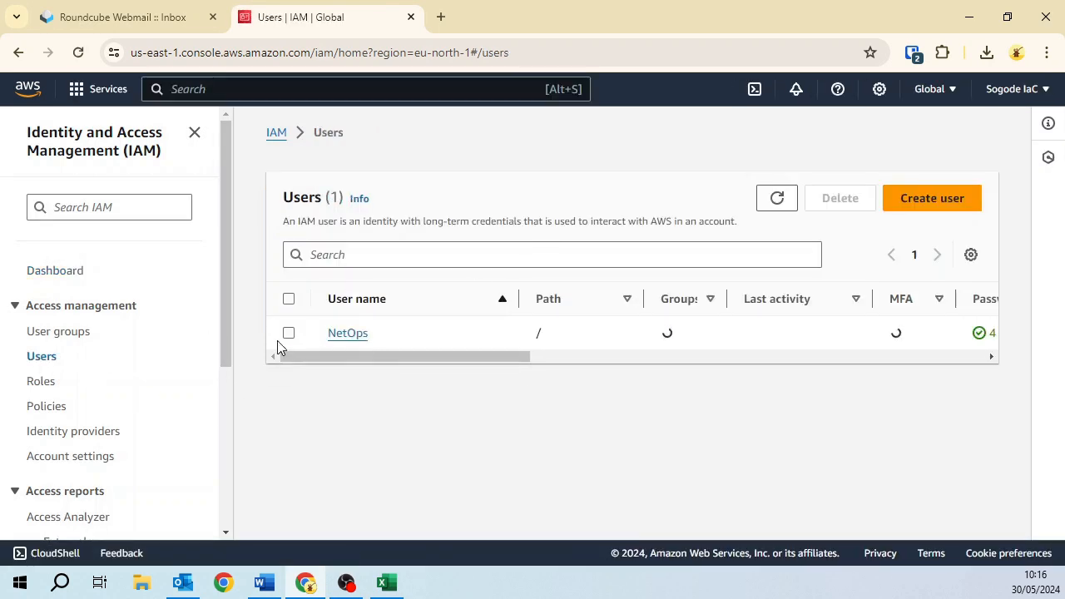
{"action": "left_click", "coordinate": [51, 333]}
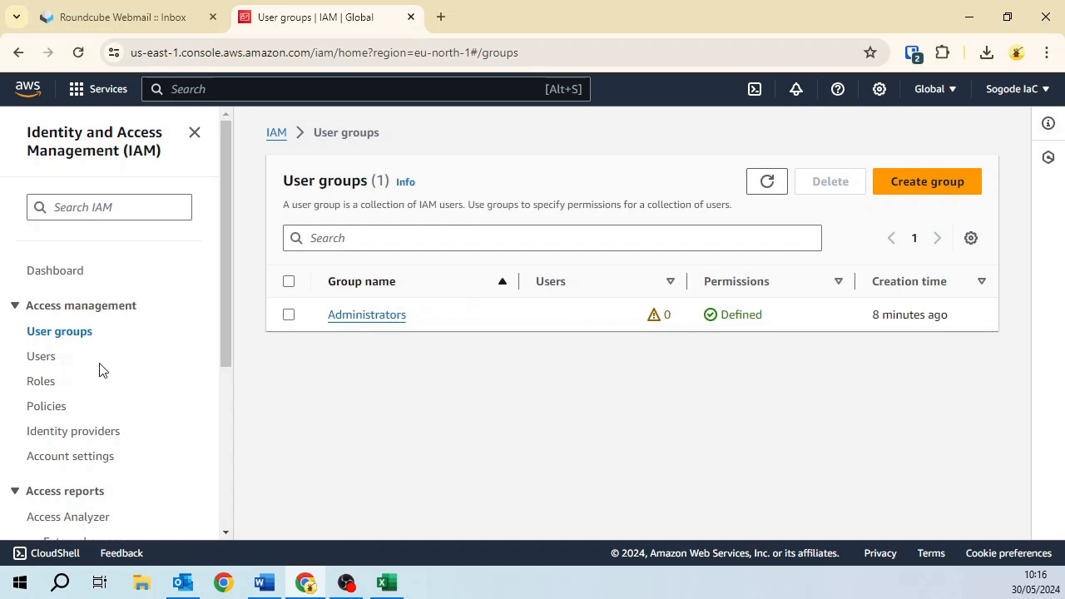
{"action": "left_click", "coordinate": [43, 356]}
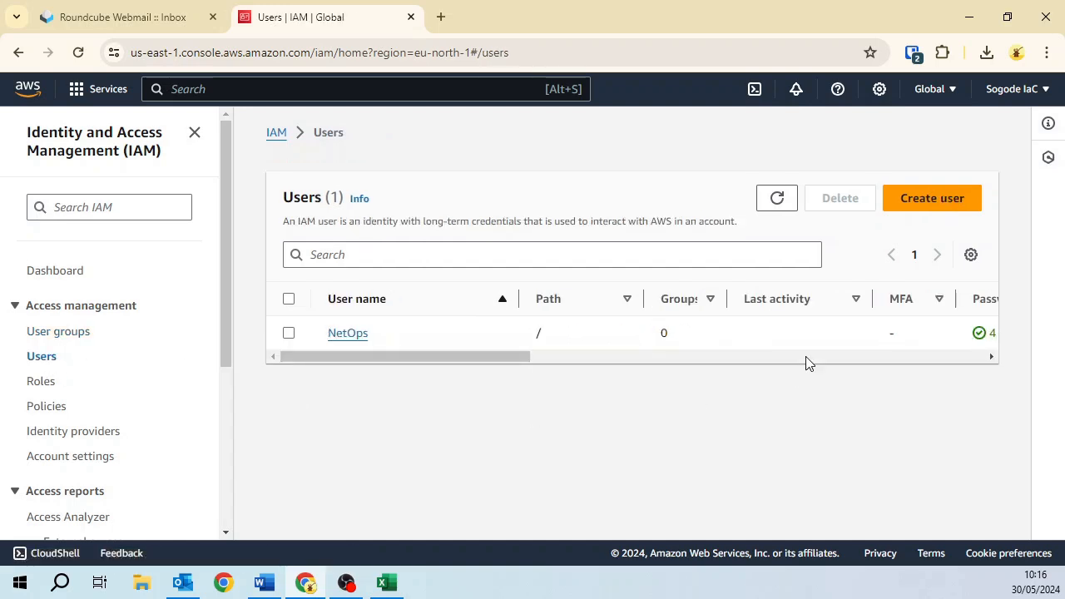
{"action": "left_click", "coordinate": [350, 335]}
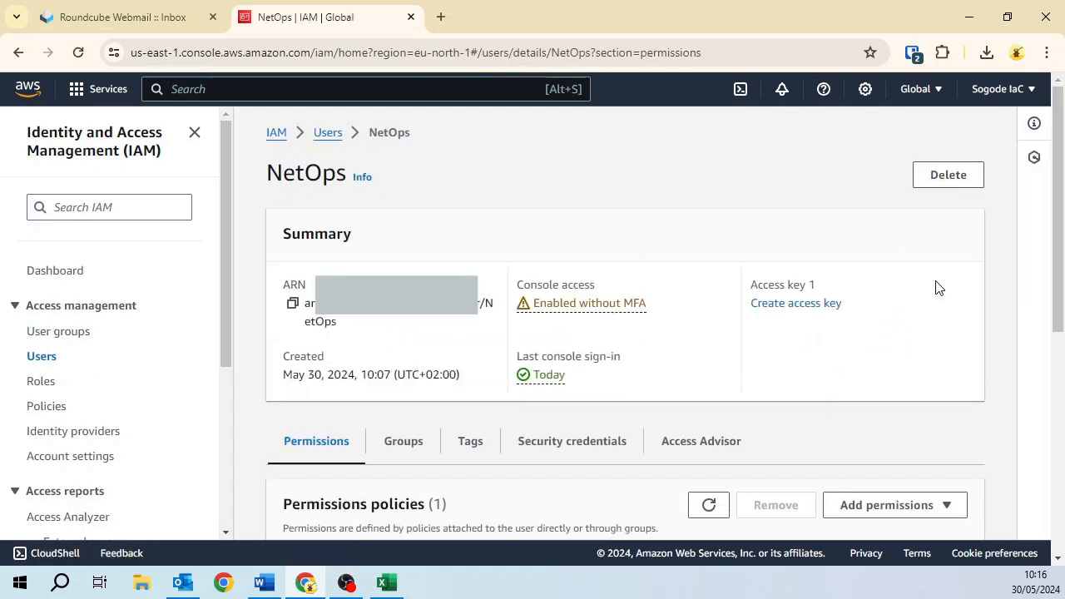
{"action": "scroll", "coordinate": [939, 287], "scroll_direction": "down", "scroll_amount": 3}
{"action": "left_click", "coordinate": [405, 277]}
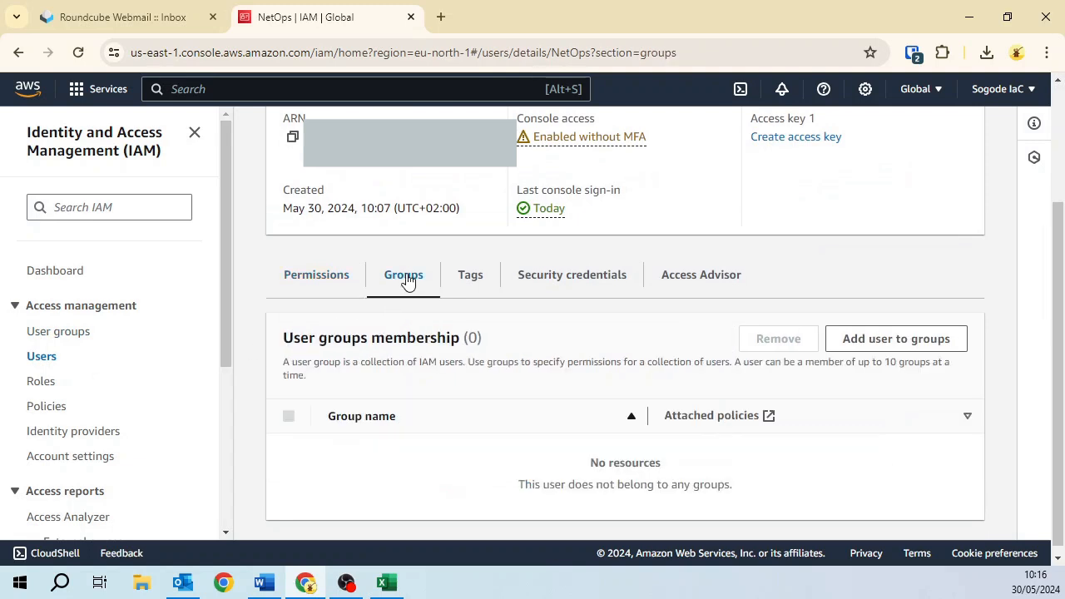
Add NetOps to the Administrators user group and dismiss the confirmation.
{"action": "left_click", "coordinate": [896, 353]}
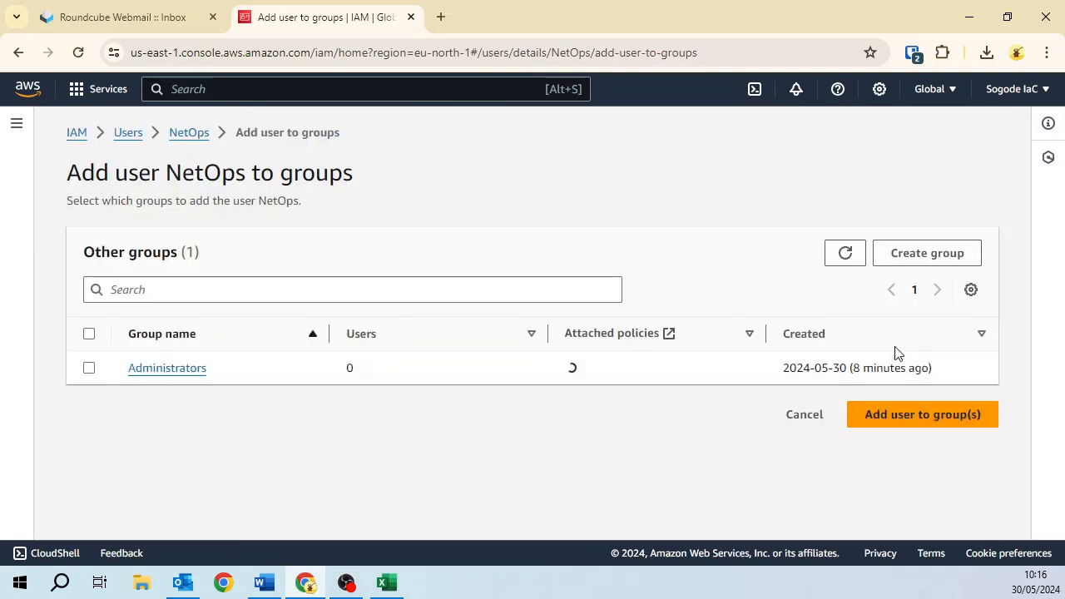
{"action": "left_click", "coordinate": [166, 370]}
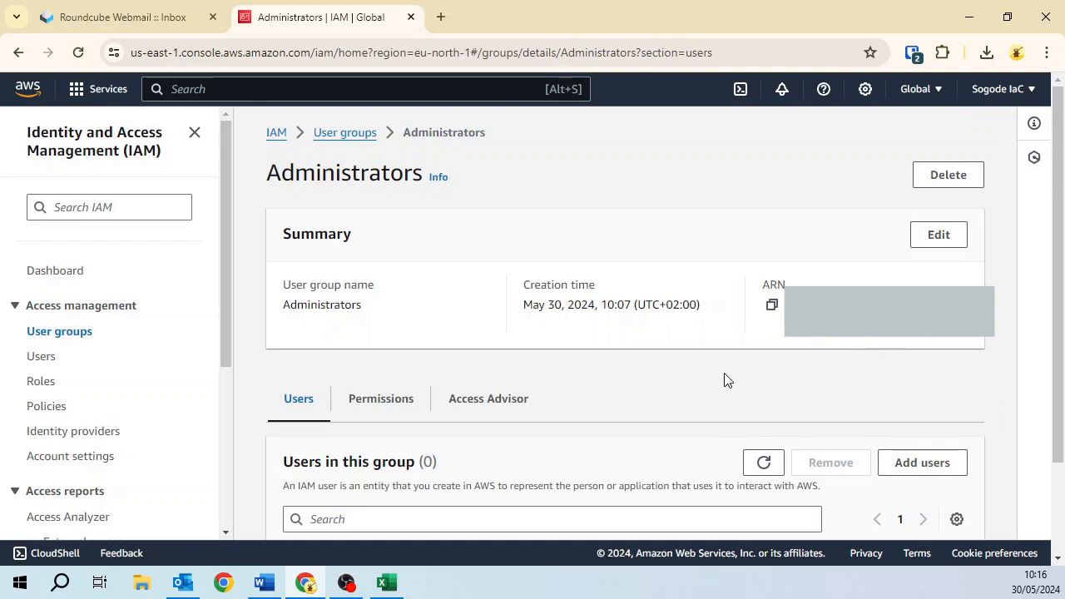
{"action": "scroll", "coordinate": [724, 380], "scroll_direction": "down", "scroll_amount": 2}
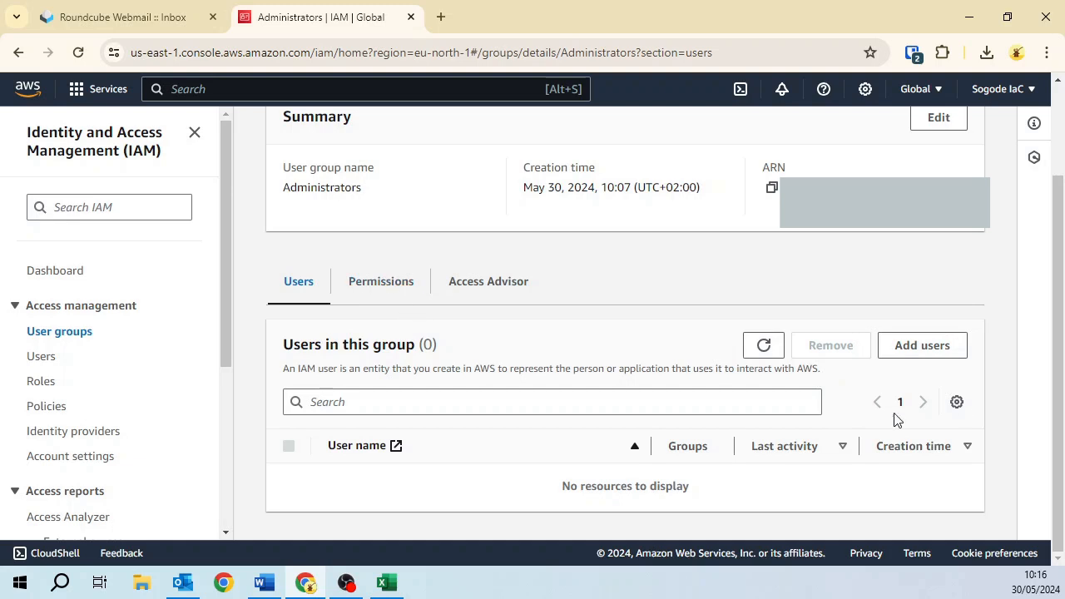
{"action": "left_click", "coordinate": [932, 356]}
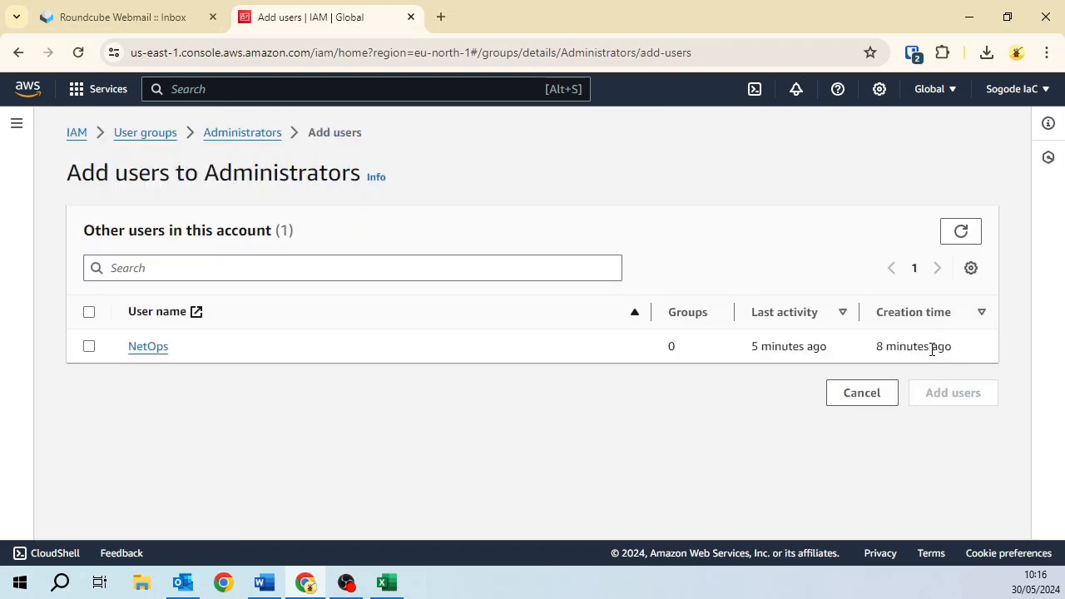
{"action": "left_click", "coordinate": [89, 347]}
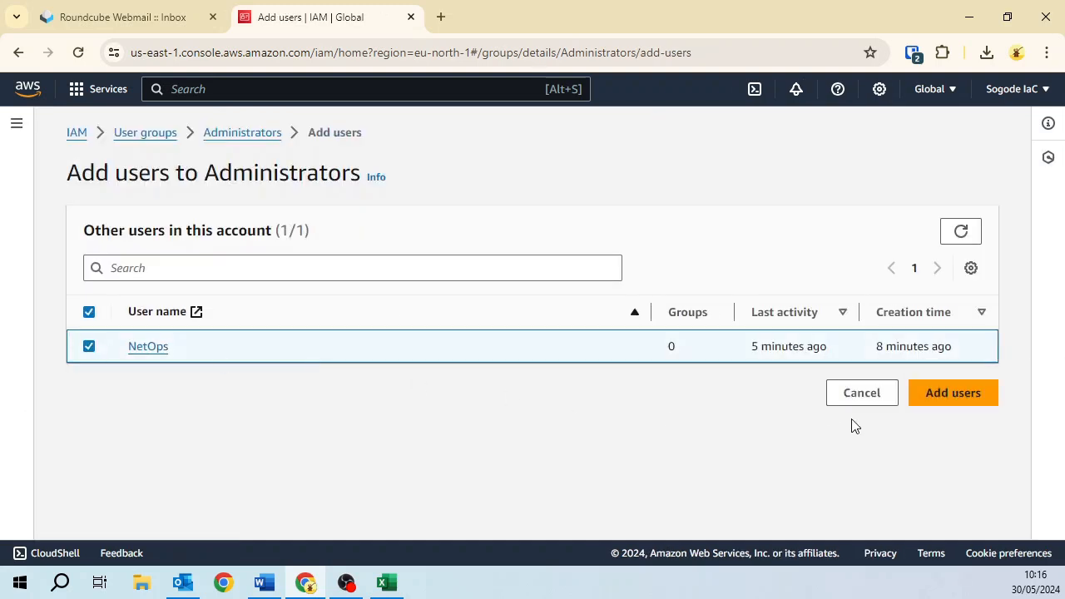
{"action": "left_click", "coordinate": [925, 393]}
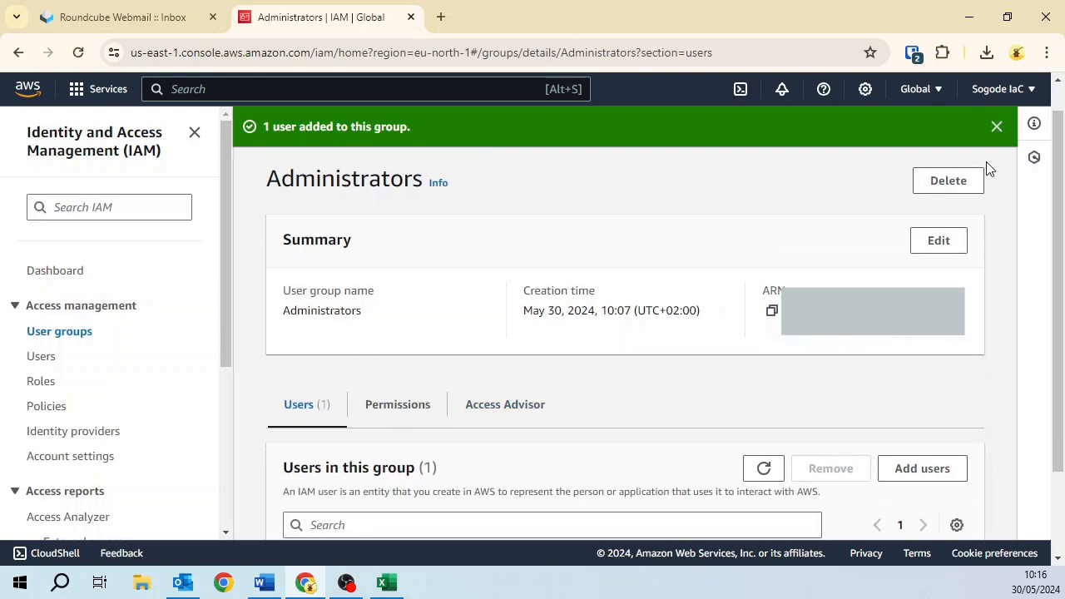
{"action": "left_click", "coordinate": [996, 127]}
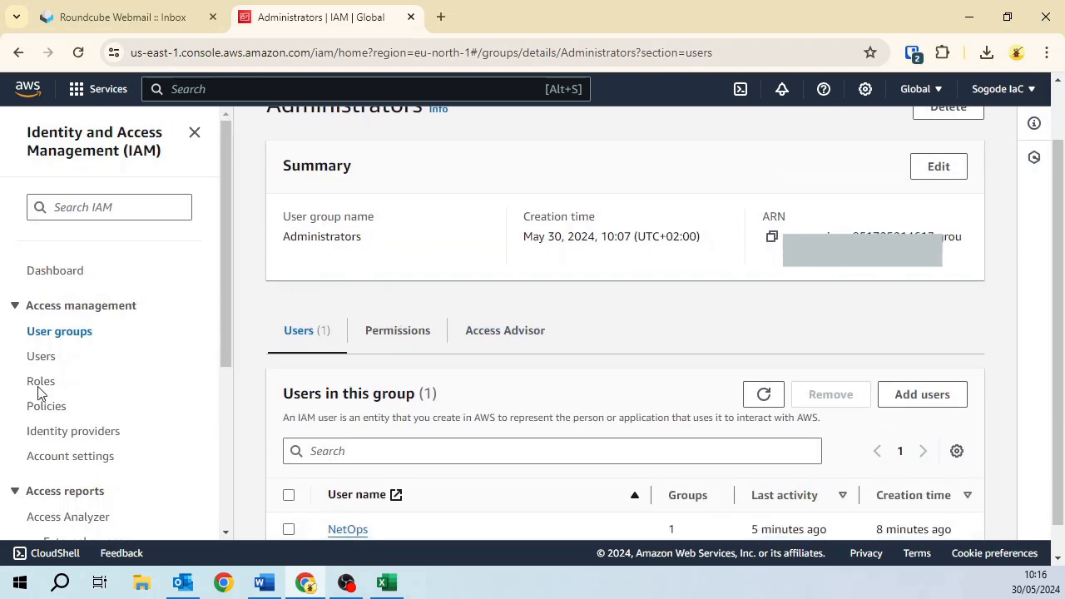
{"action": "left_click", "coordinate": [1022, 90]}
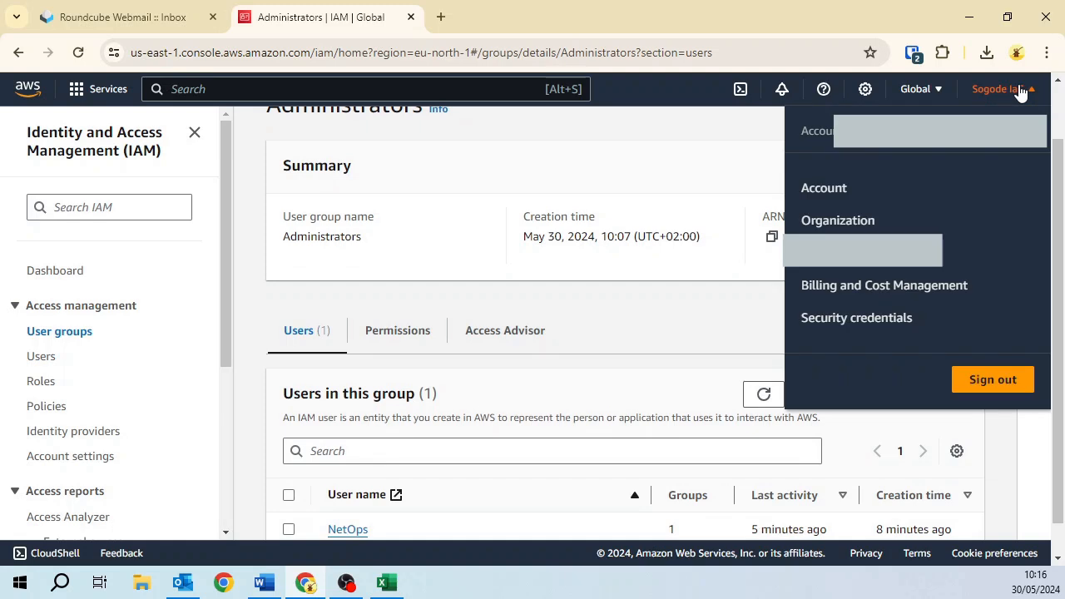
Sign out of the root account, sign back in, and scroll through Console Home's widgets.
{"action": "left_click", "coordinate": [985, 381]}
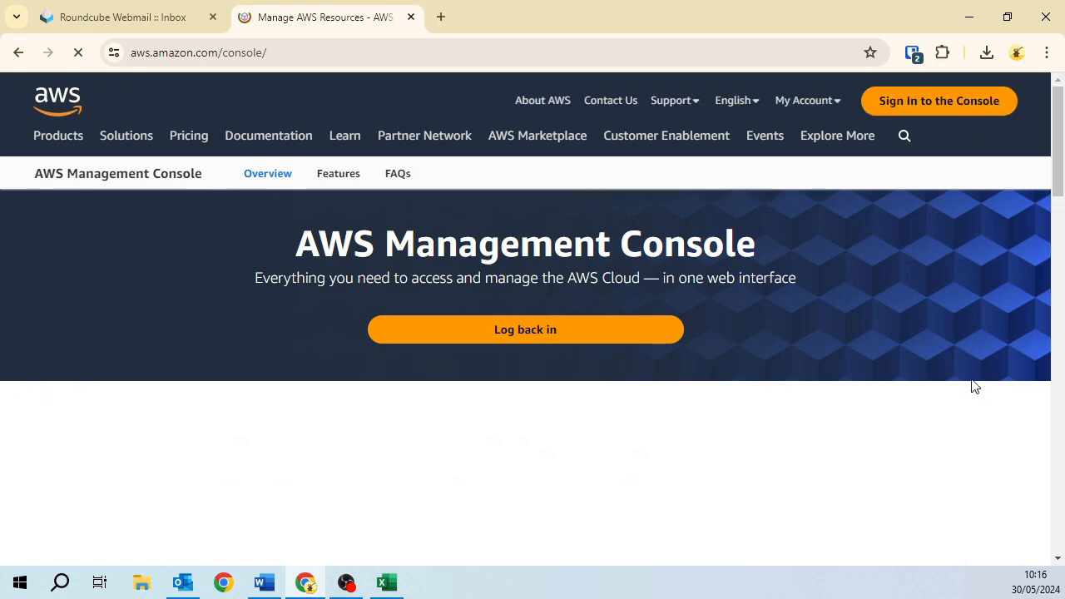
{"action": "left_click", "coordinate": [945, 97]}
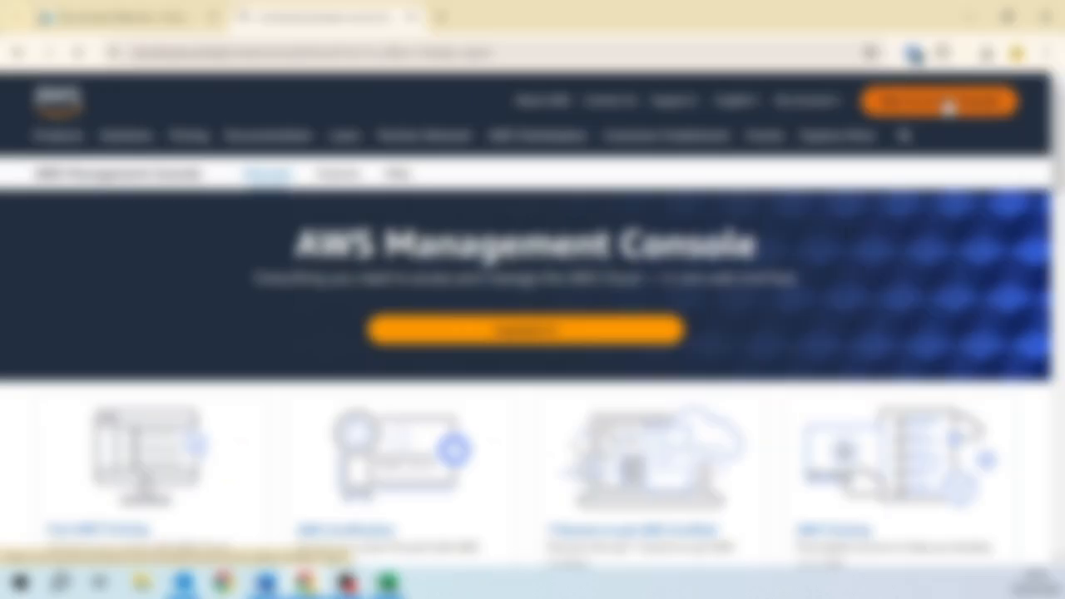
{"action": "left_click", "coordinate": [313, 325]}
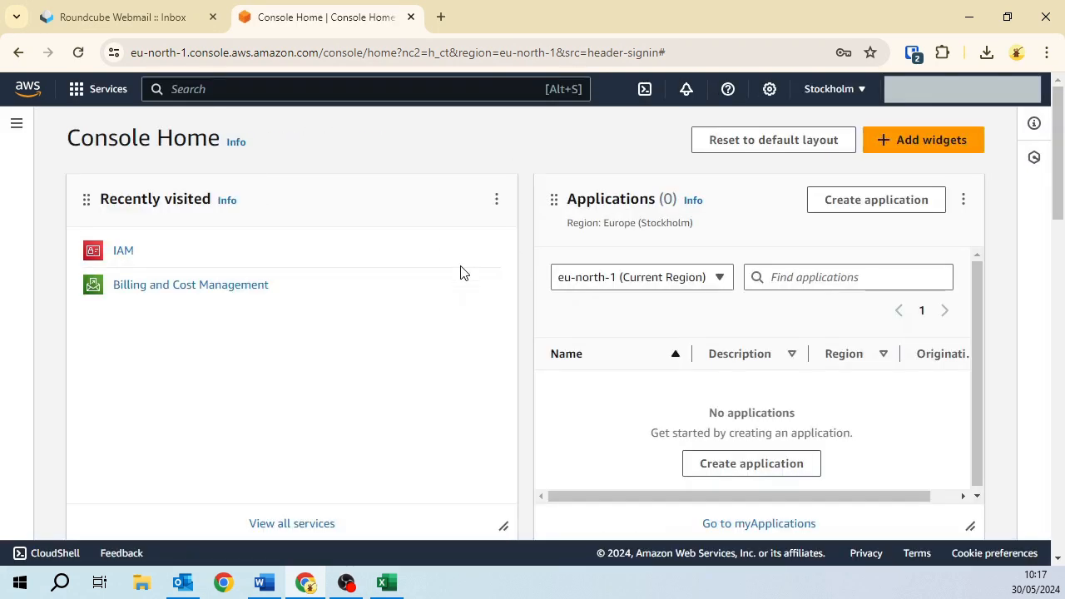
{"action": "scroll", "coordinate": [684, 324], "scroll_direction": "down", "scroll_amount": 1}
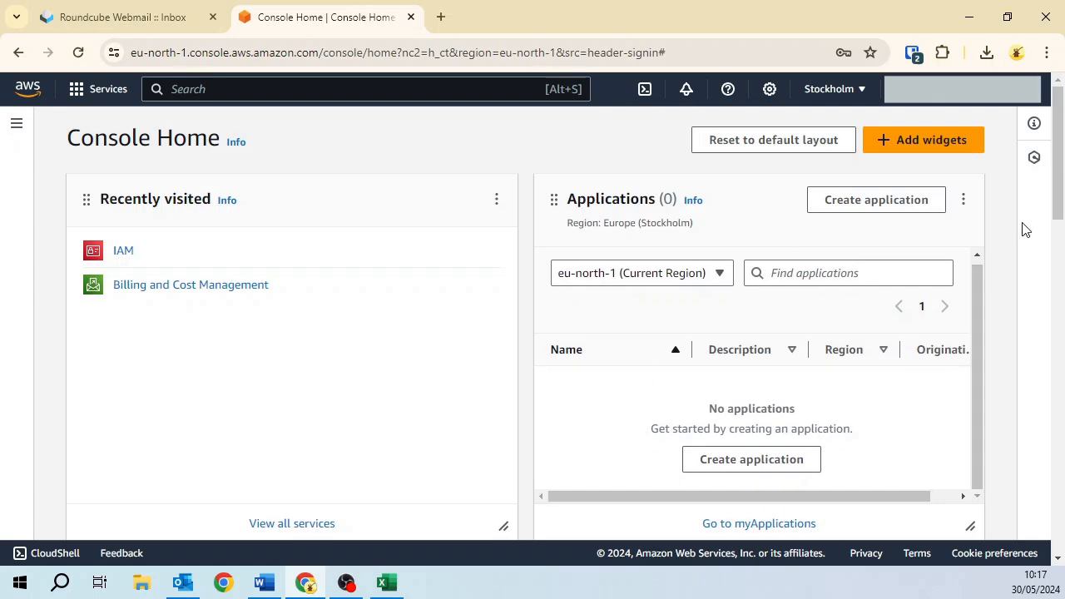
{"action": "scroll", "coordinate": [940, 285], "scroll_direction": "down", "scroll_amount": 2}
{"action": "scroll", "coordinate": [941, 284], "scroll_direction": "down", "scroll_amount": 4}
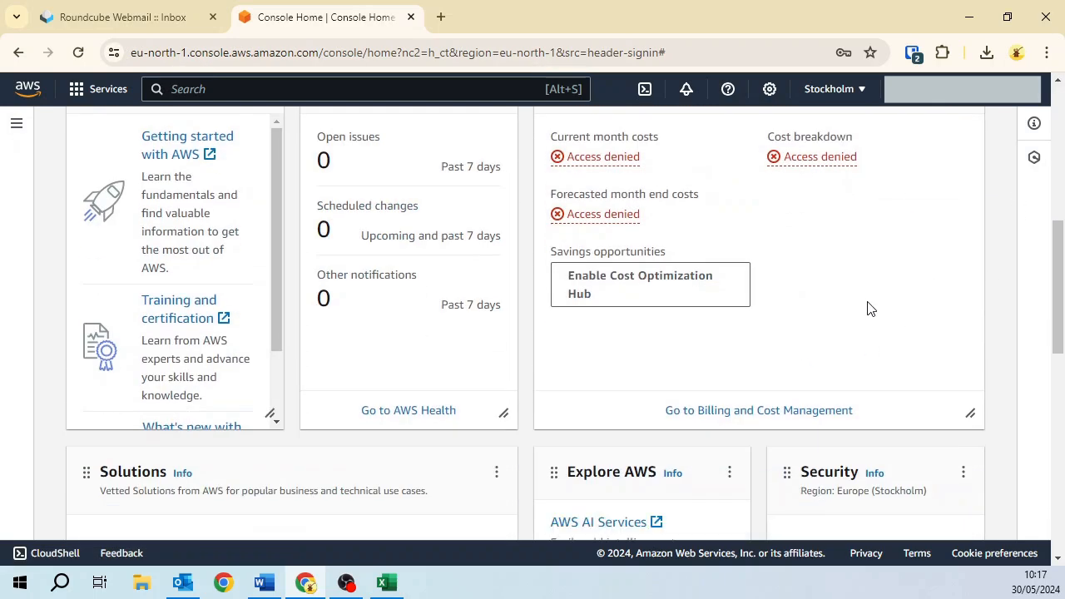
{"action": "scroll", "coordinate": [869, 310], "scroll_direction": "up", "scroll_amount": 1}
{"action": "scroll", "coordinate": [908, 375], "scroll_direction": "down", "scroll_amount": 4}
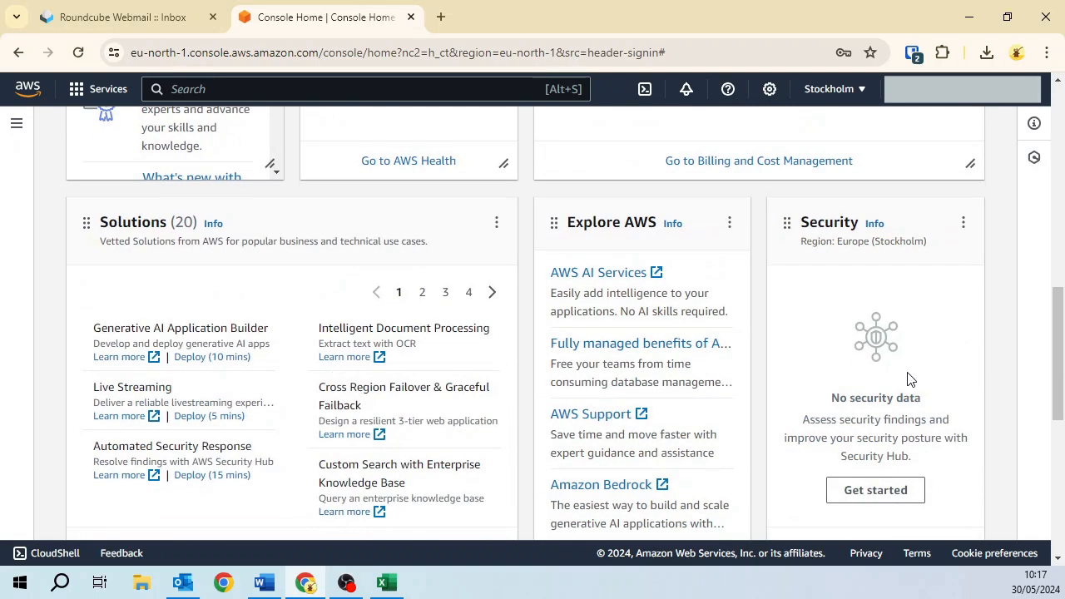
{"action": "scroll", "coordinate": [908, 379], "scroll_direction": "up", "scroll_amount": 8}
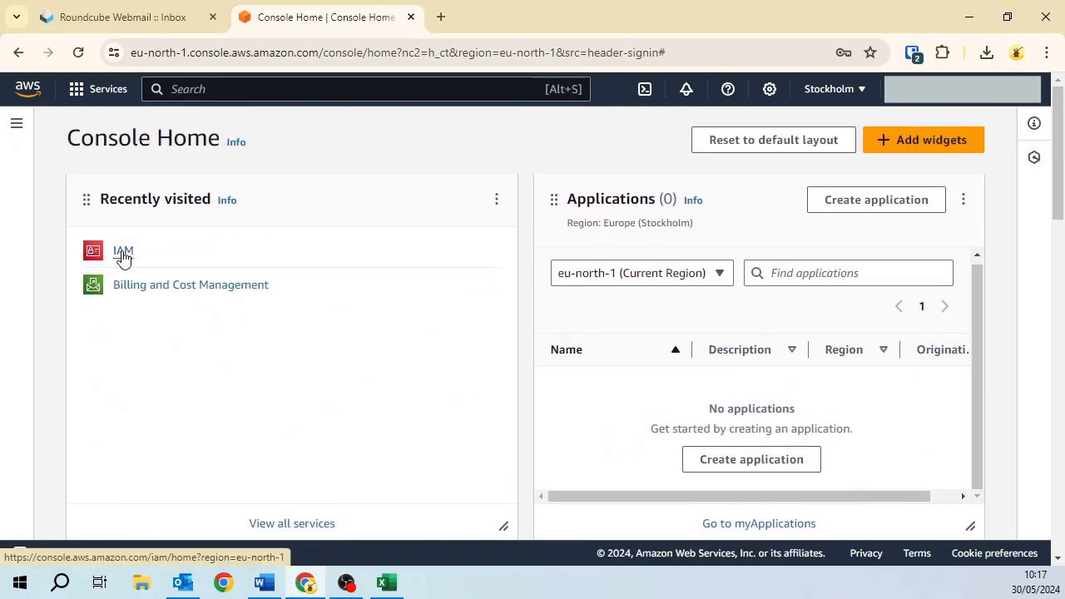
Open the IAM dashboard and read the Add MFA recommendations for root and yourself.
{"action": "left_click", "coordinate": [122, 251]}
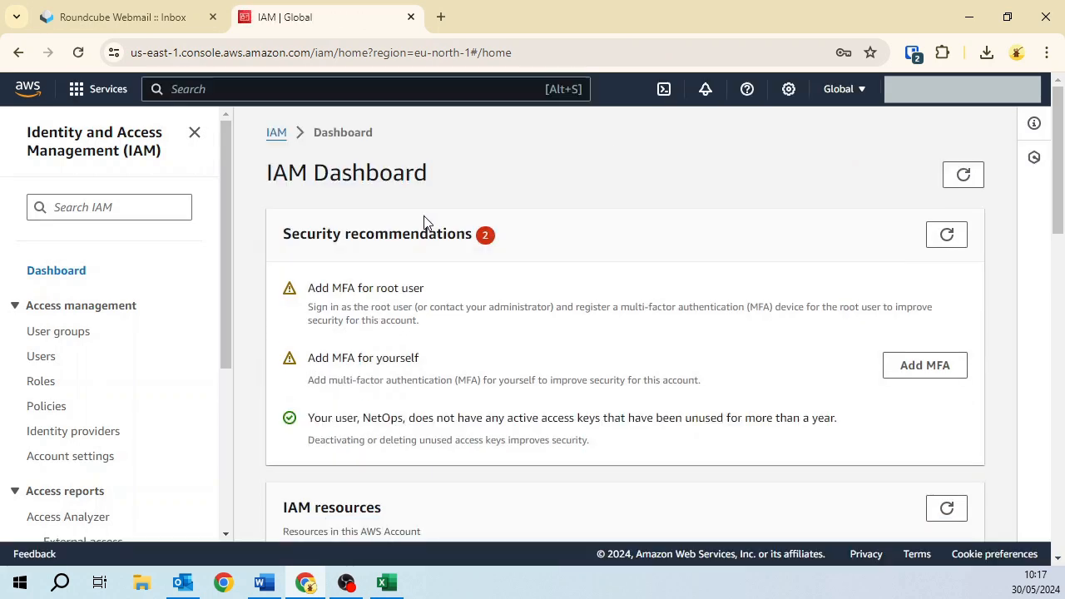
{"action": "triple_click", "coordinate": [317, 289]}
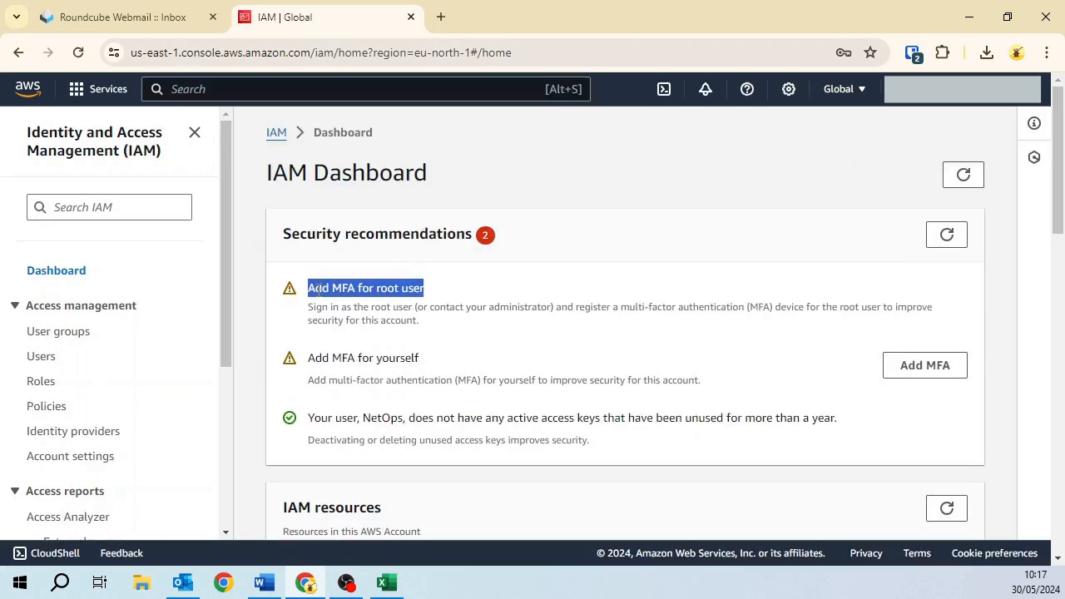
{"action": "triple_click", "coordinate": [362, 353]}
{"action": "left_click", "coordinate": [539, 358]}
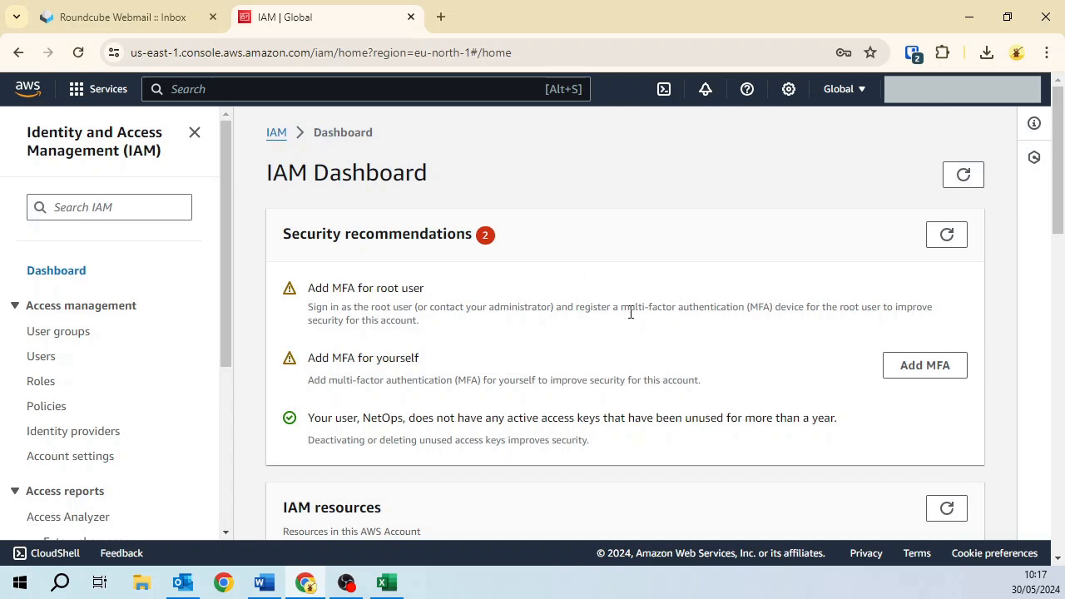
{"action": "scroll", "coordinate": [630, 316], "scroll_direction": "down", "scroll_amount": 1}
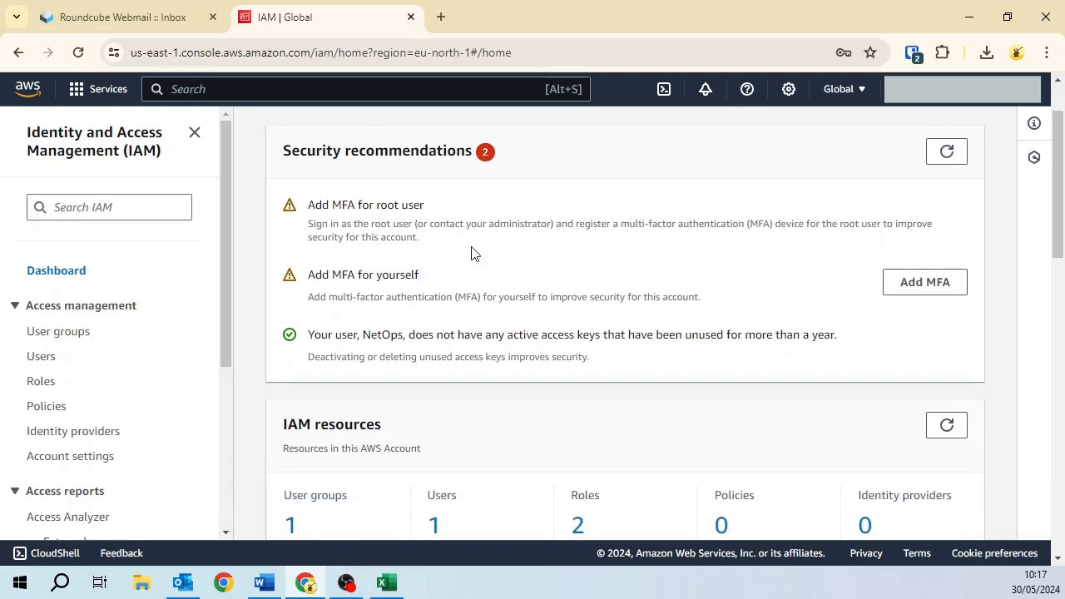
{"action": "triple_click", "coordinate": [338, 268]}
{"action": "left_click", "coordinate": [502, 276]}
{"action": "scroll", "coordinate": [502, 276], "scroll_direction": "down", "scroll_amount": 2}
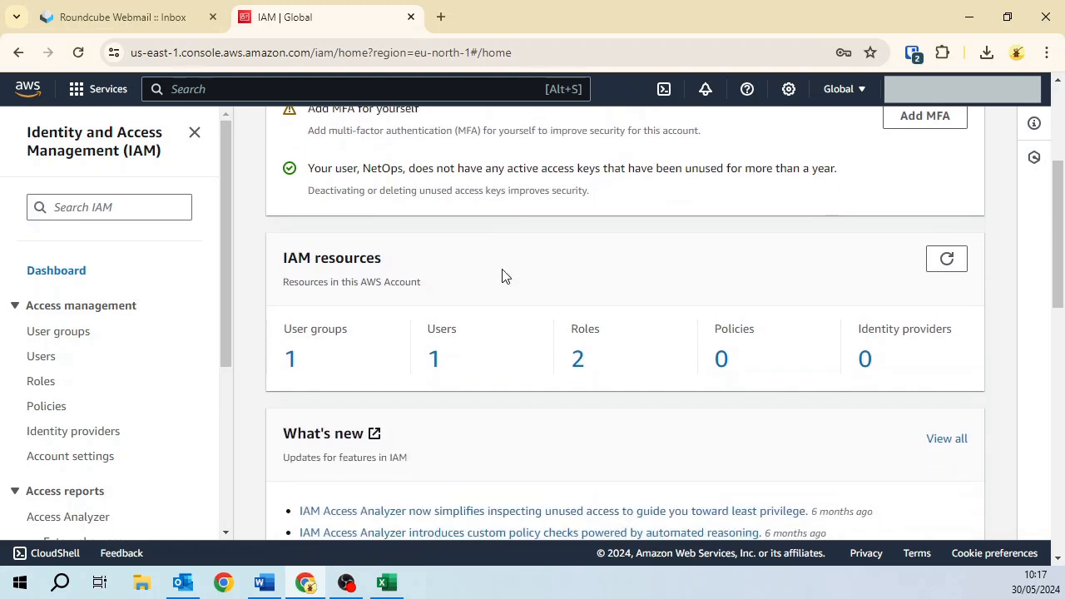
{"action": "scroll", "coordinate": [502, 275], "scroll_direction": "up", "scroll_amount": 1}
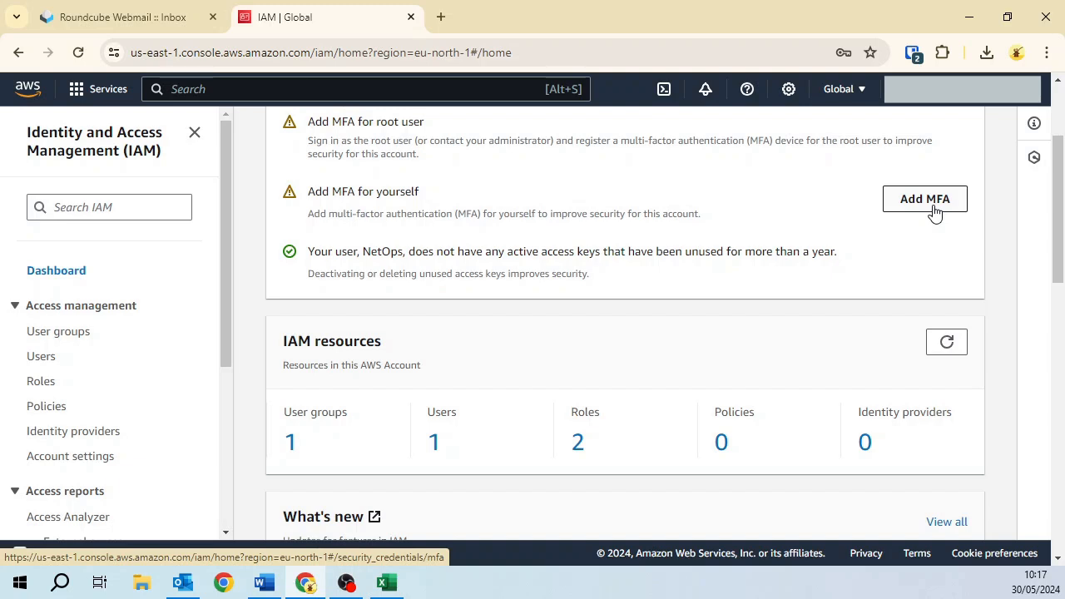
Start assigning an MFA device for yourself, review the page, then close that tab.
{"action": "left_click", "coordinate": [926, 200]}
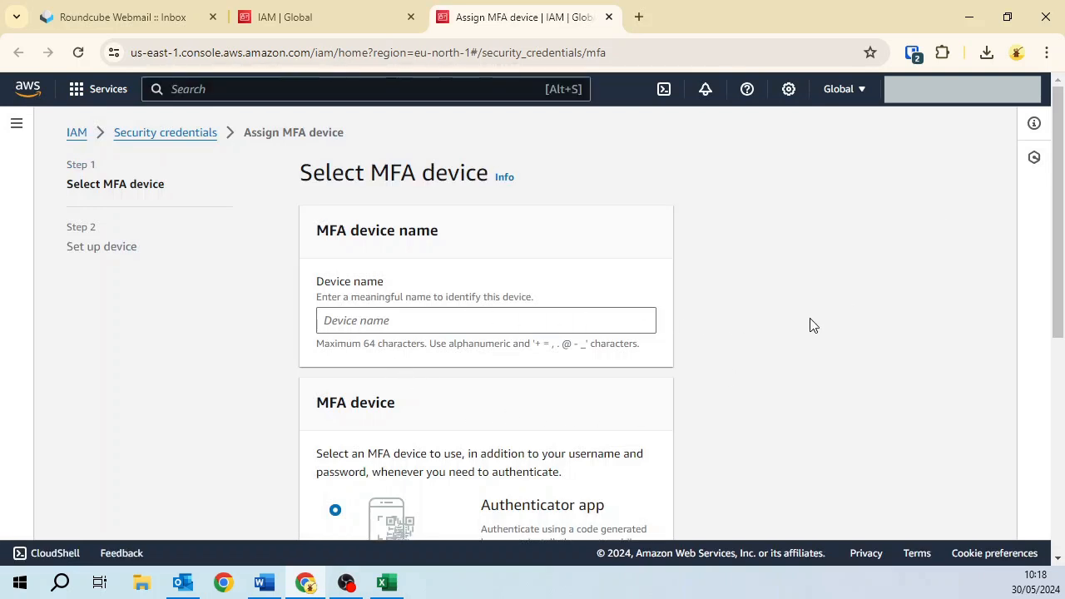
{"action": "scroll", "coordinate": [811, 324], "scroll_direction": "down", "scroll_amount": 2}
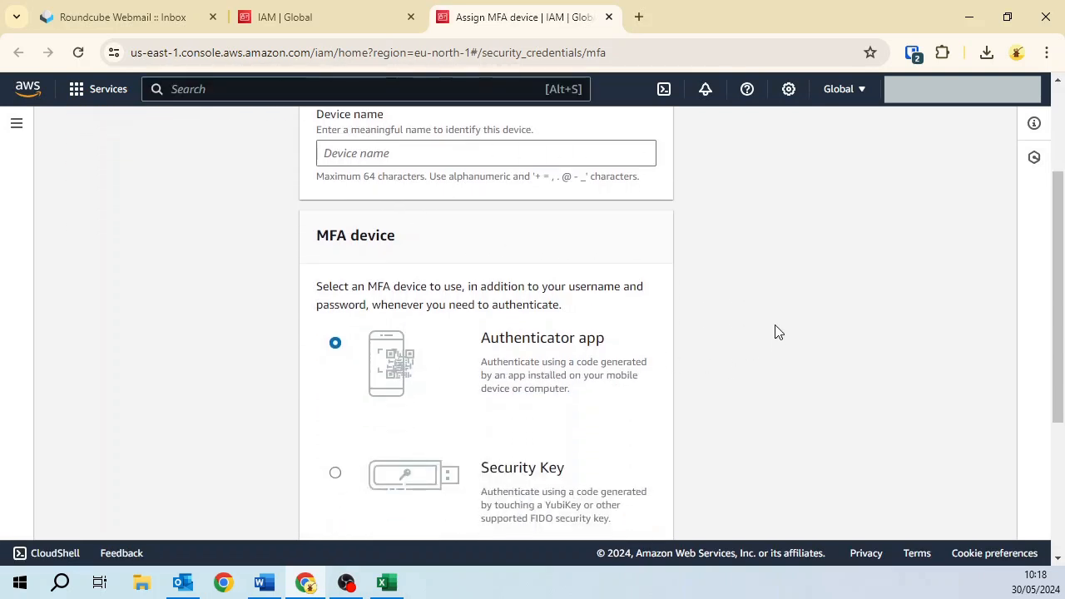
{"action": "scroll", "coordinate": [774, 329], "scroll_direction": "down", "scroll_amount": 3}
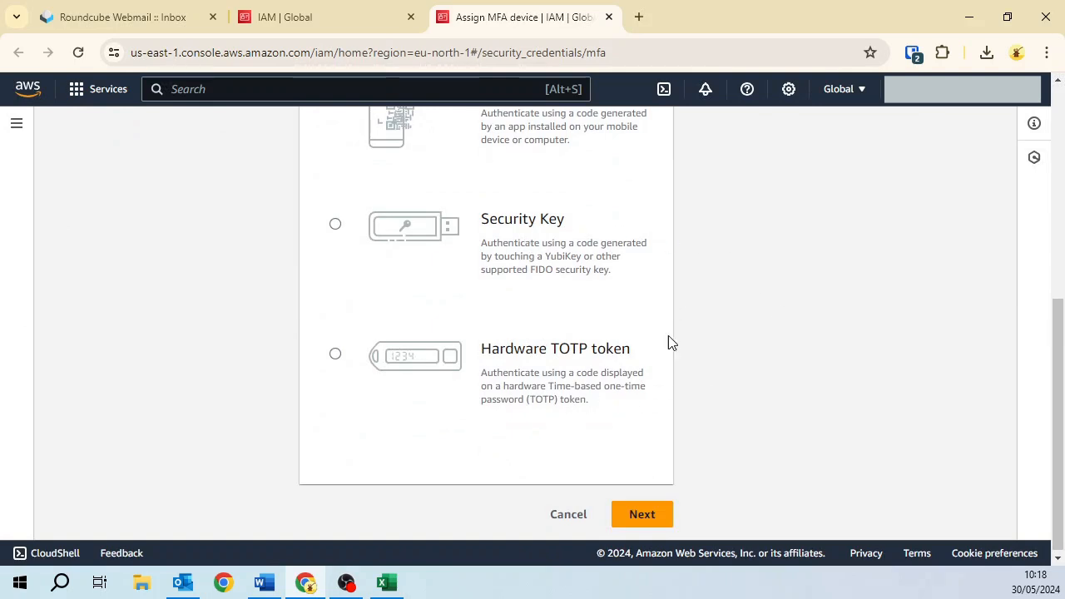
{"action": "scroll", "coordinate": [661, 305], "scroll_direction": "up", "scroll_amount": 2}
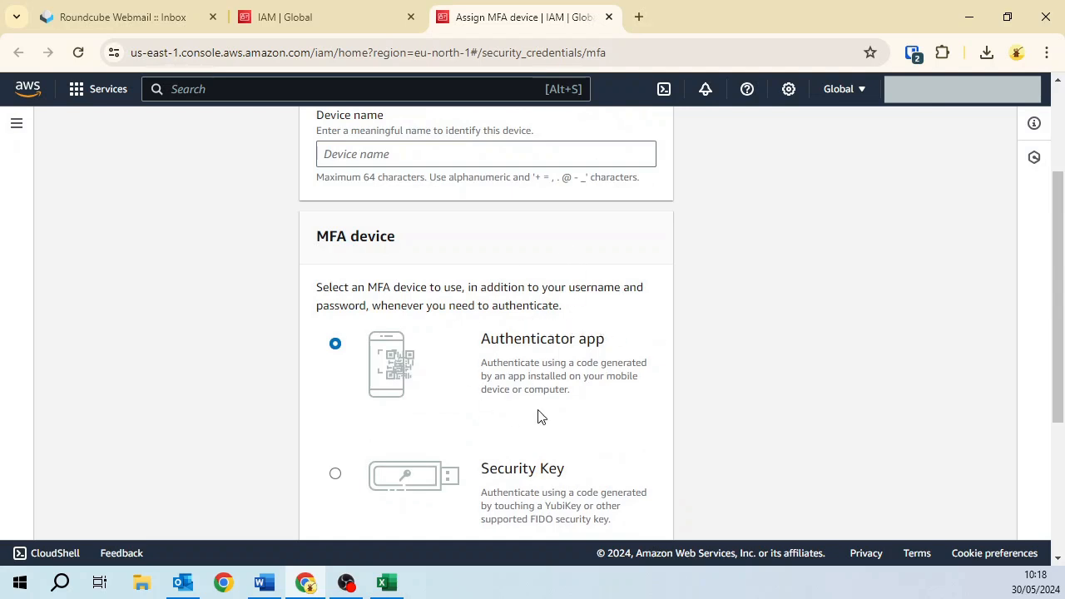
{"action": "scroll", "coordinate": [775, 359], "scroll_direction": "up", "scroll_amount": 2}
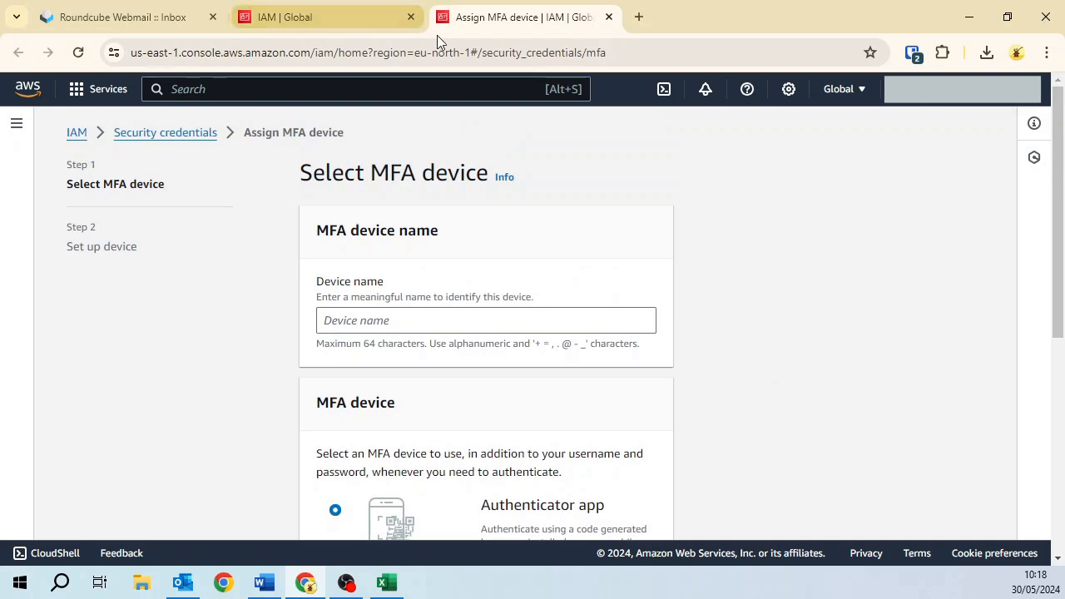
{"action": "left_click", "coordinate": [609, 17]}
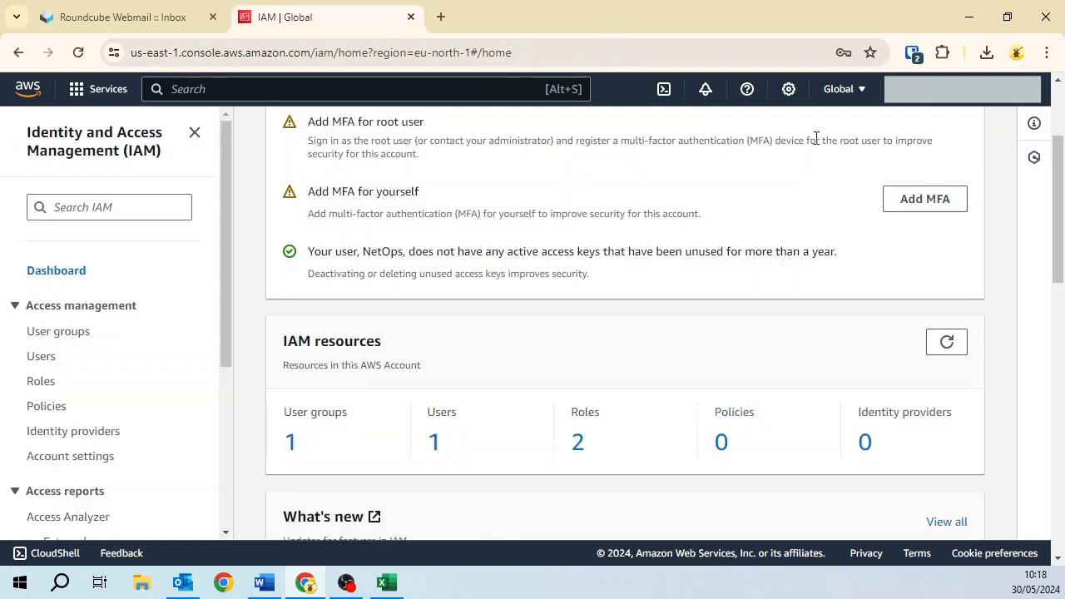
Start an access key for the NetOps user with the Command Line Interface (CLI) use case.
{"action": "scroll", "coordinate": [676, 242], "scroll_direction": "down", "scroll_amount": 2}
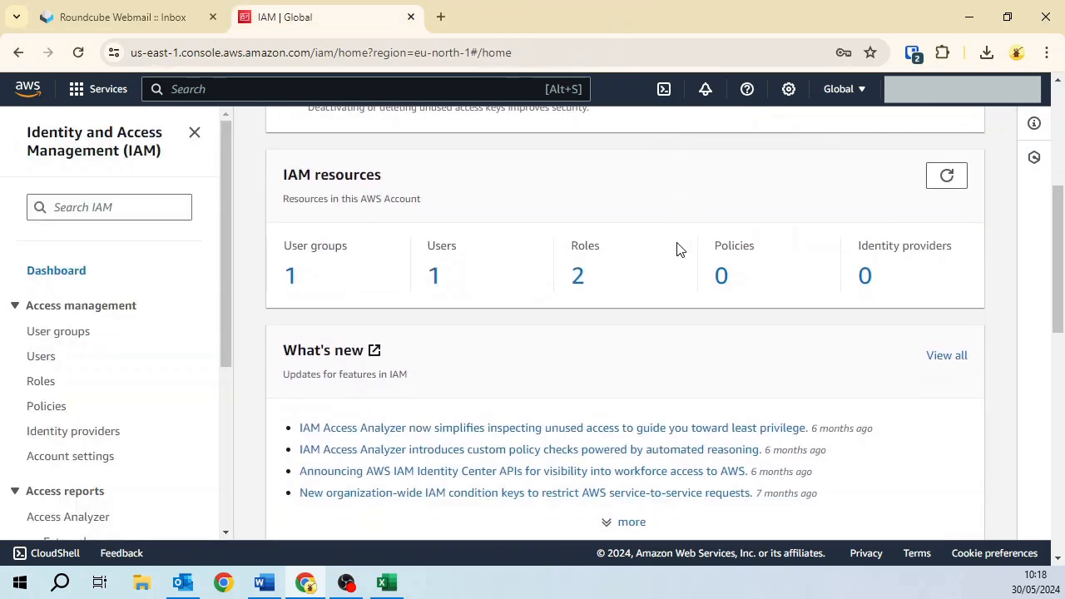
{"action": "left_click", "coordinate": [43, 357]}
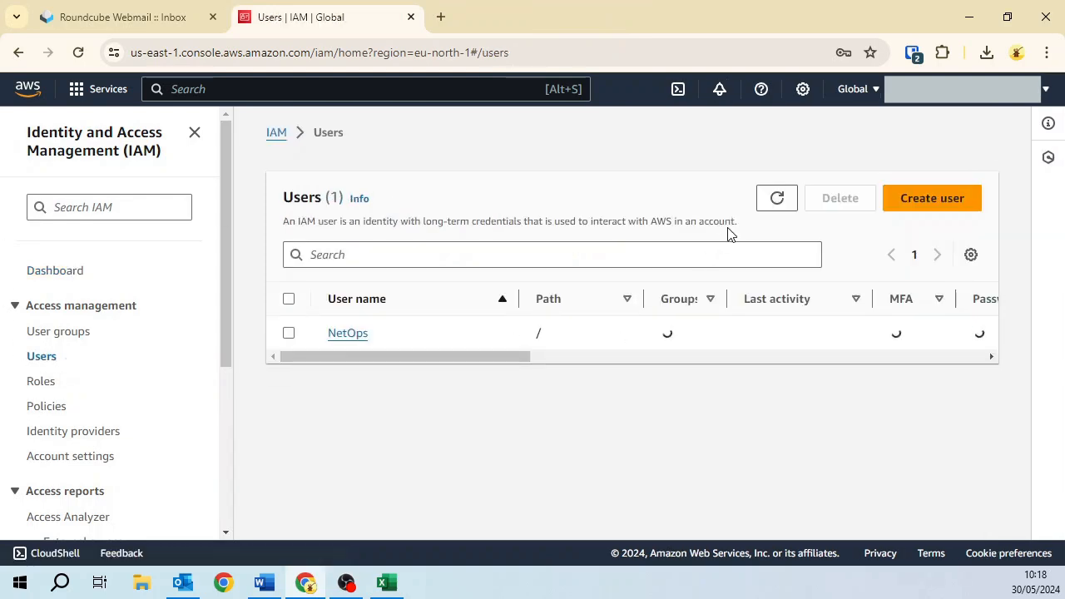
{"action": "left_click", "coordinate": [347, 333]}
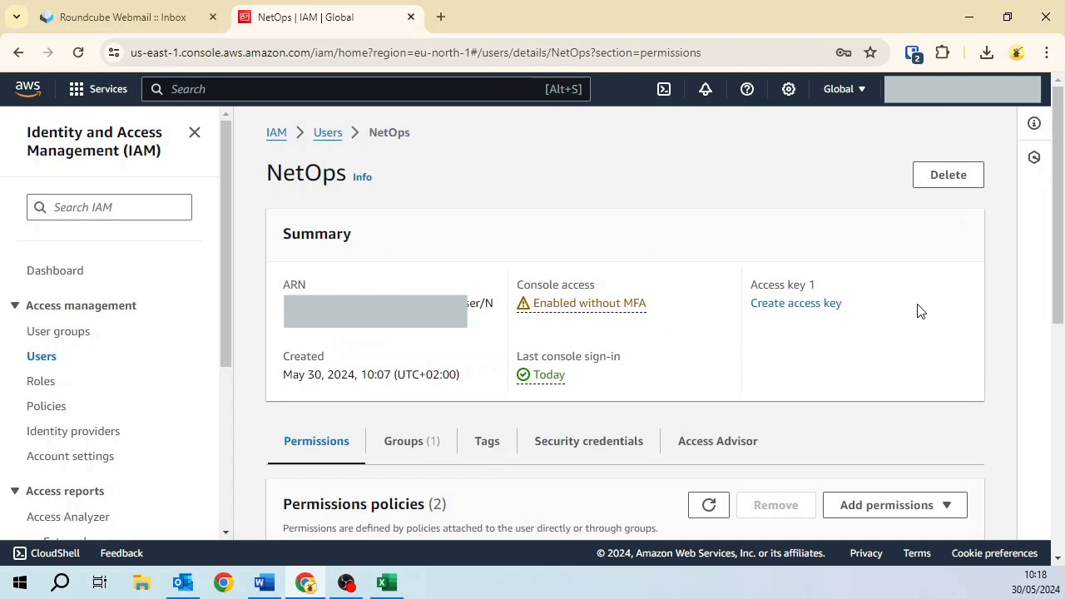
{"action": "left_click", "coordinate": [795, 306]}
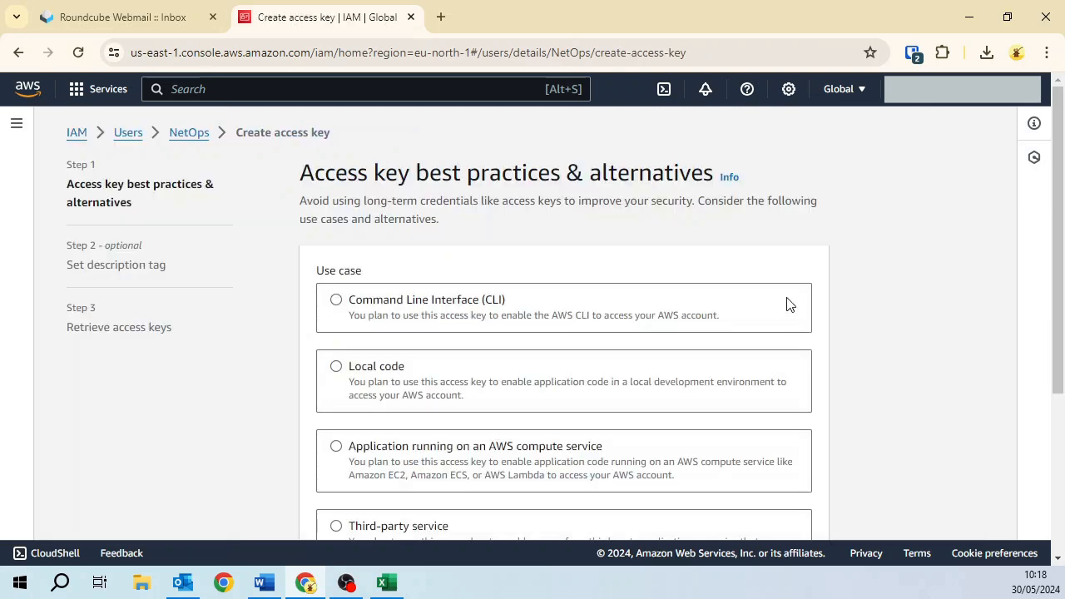
{"action": "left_click", "coordinate": [561, 301]}
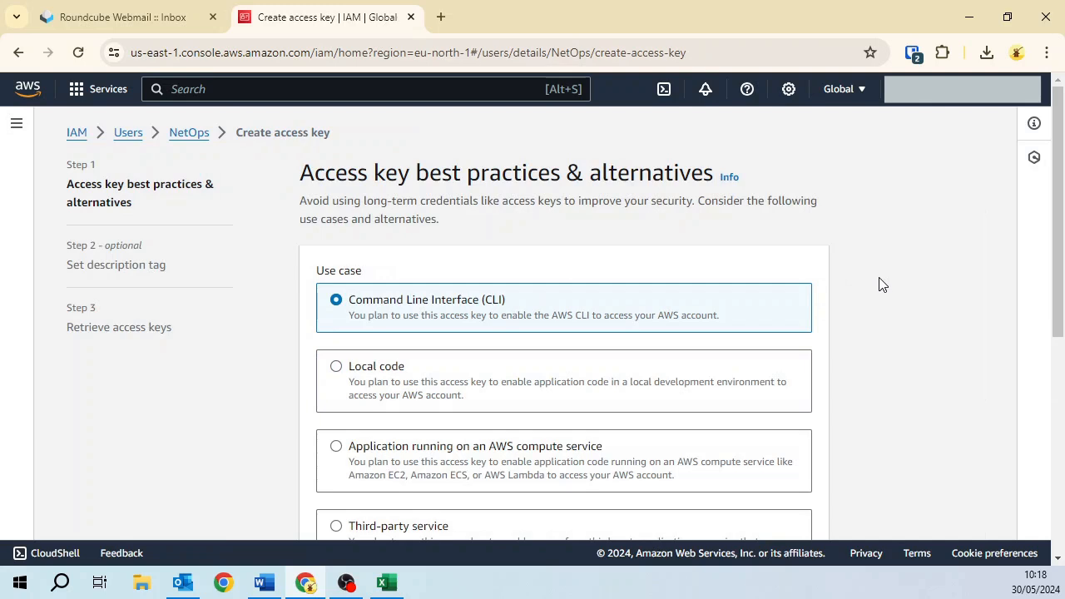
Review the Alternatives recommended section and tick the confirmation checkbox.
{"action": "scroll", "coordinate": [867, 285], "scroll_direction": "down", "scroll_amount": 2}
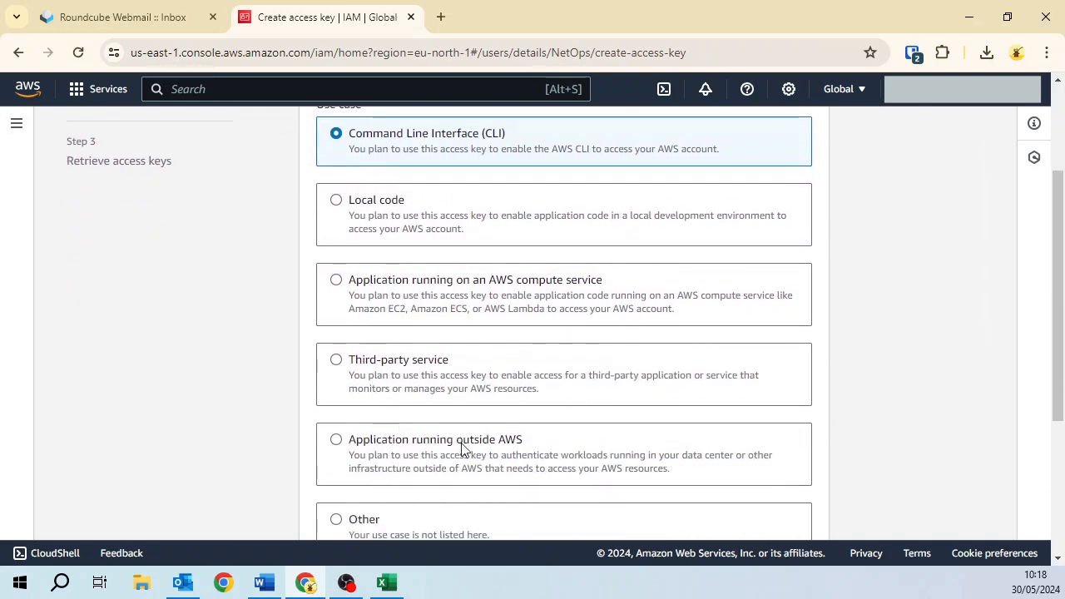
{"action": "scroll", "coordinate": [774, 245], "scroll_direction": "down", "scroll_amount": 1}
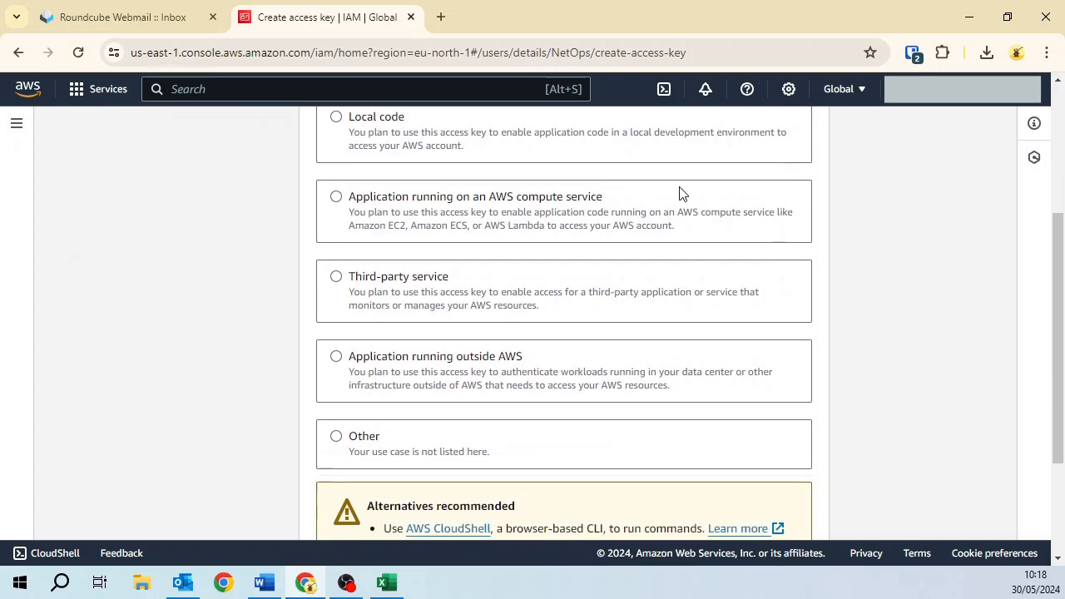
{"action": "scroll", "coordinate": [705, 214], "scroll_direction": "down", "scroll_amount": 1}
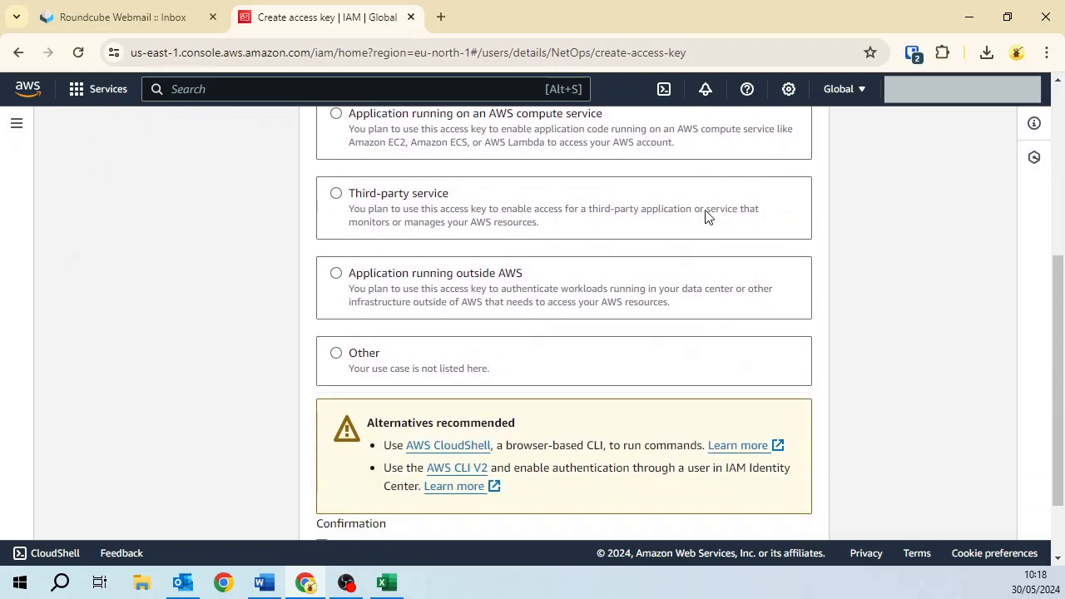
{"action": "triple_click", "coordinate": [394, 422]}
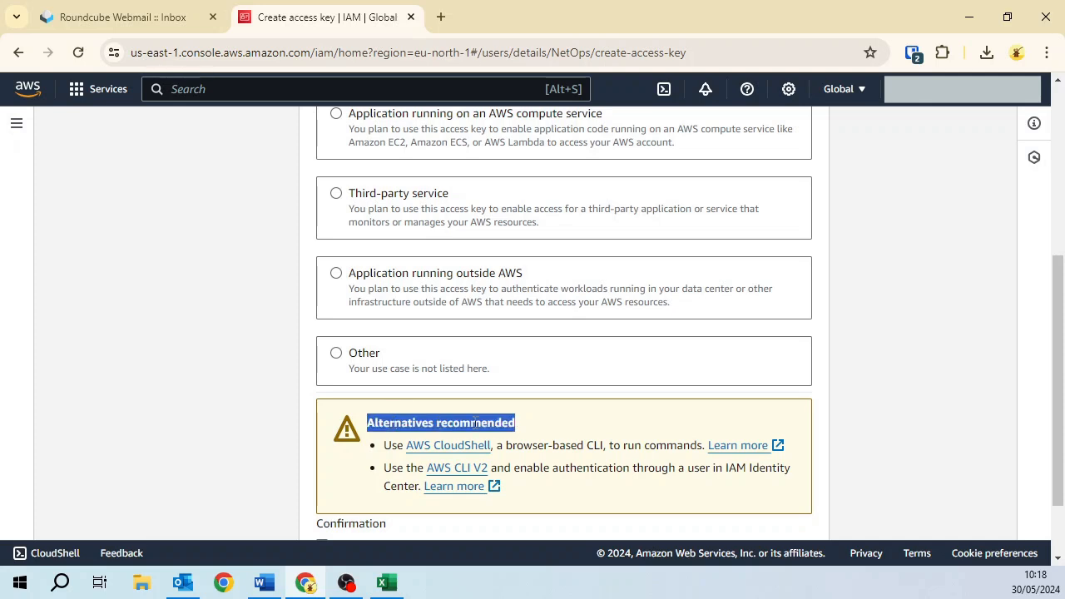
{"action": "left_click", "coordinate": [571, 424]}
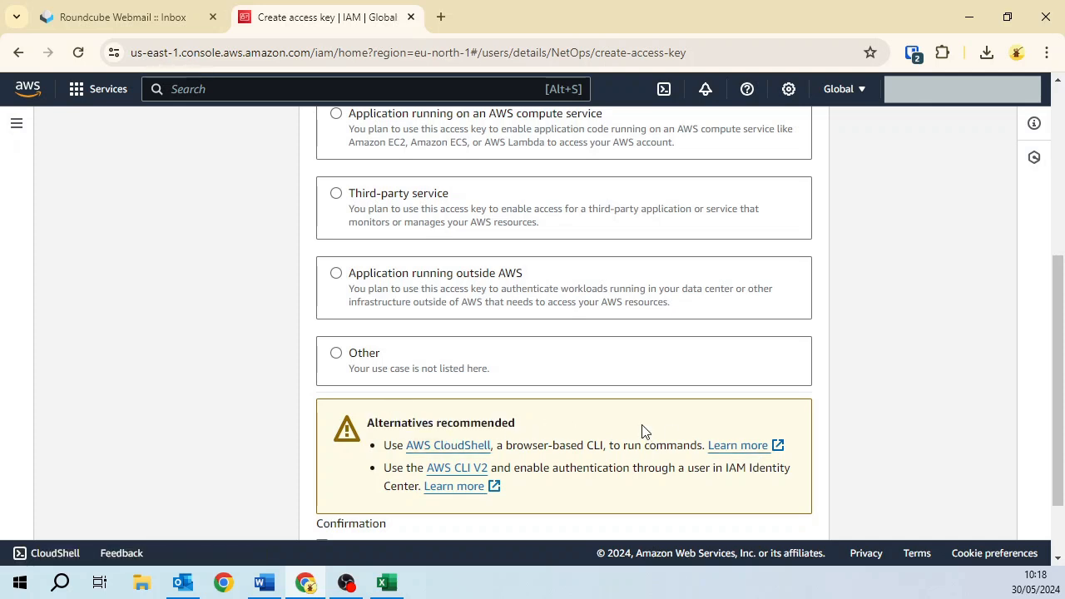
{"action": "scroll", "coordinate": [894, 287], "scroll_direction": "down", "scroll_amount": 1}
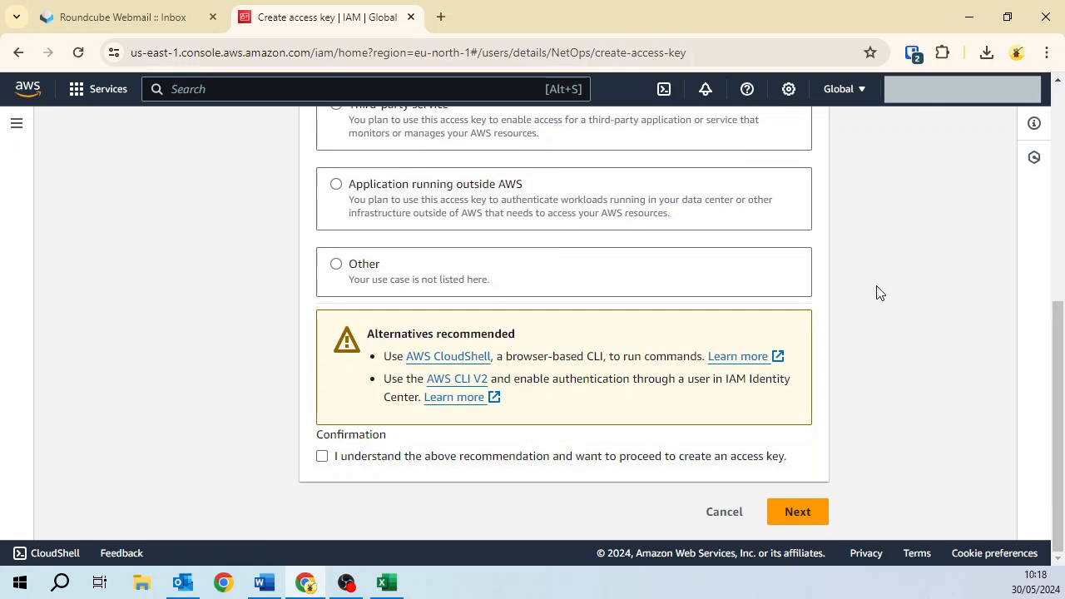
{"action": "left_click", "coordinate": [388, 459]}
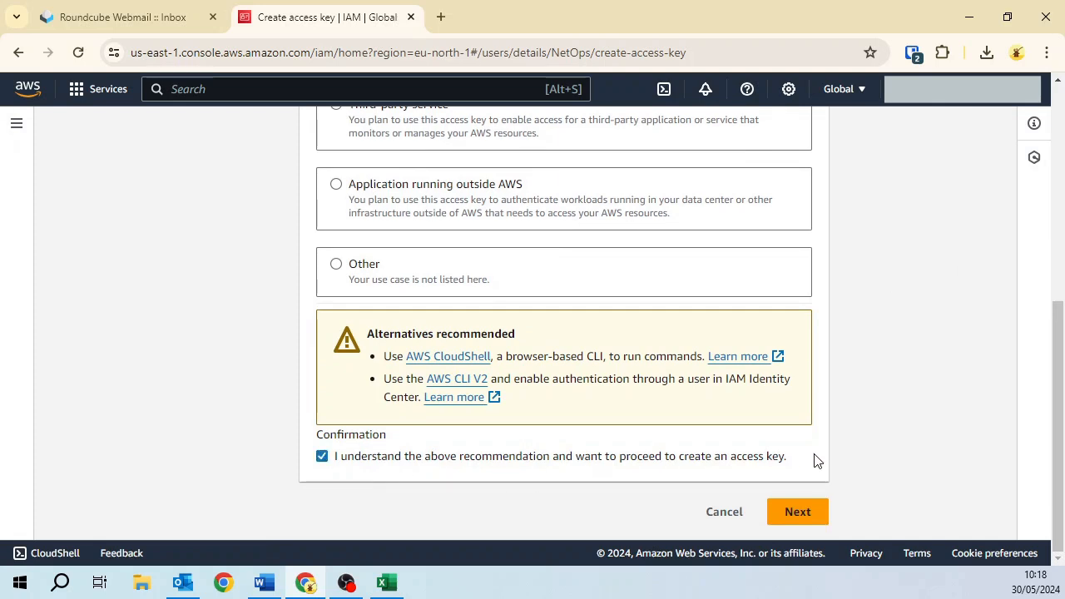
Open the AWS CLI V2 link in a new tab and continue to the description tag step.
{"action": "right_click", "coordinate": [454, 385]}
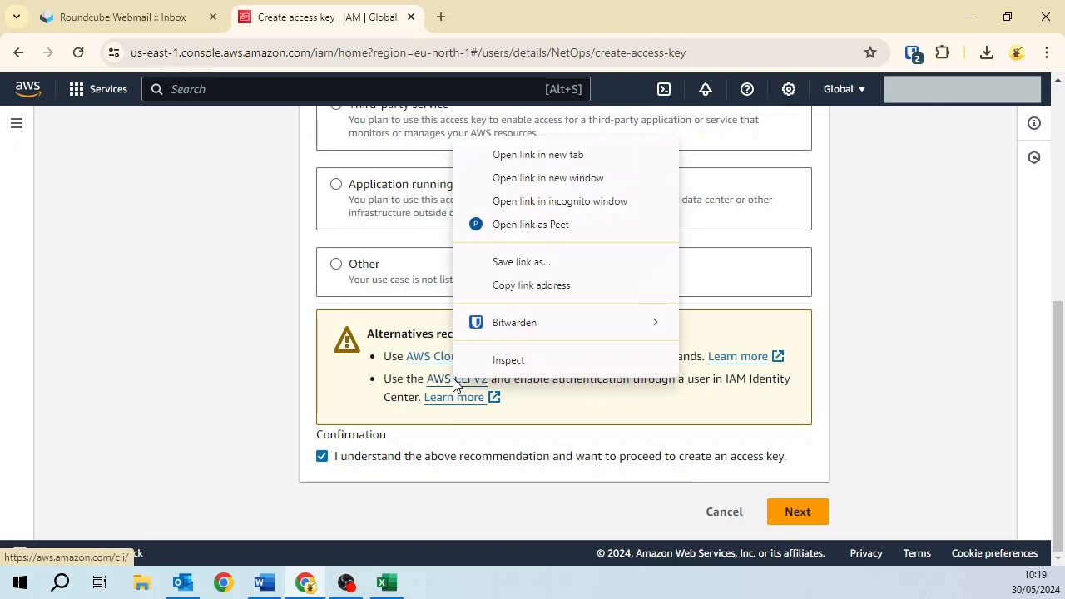
{"action": "key", "text": "Escape"}
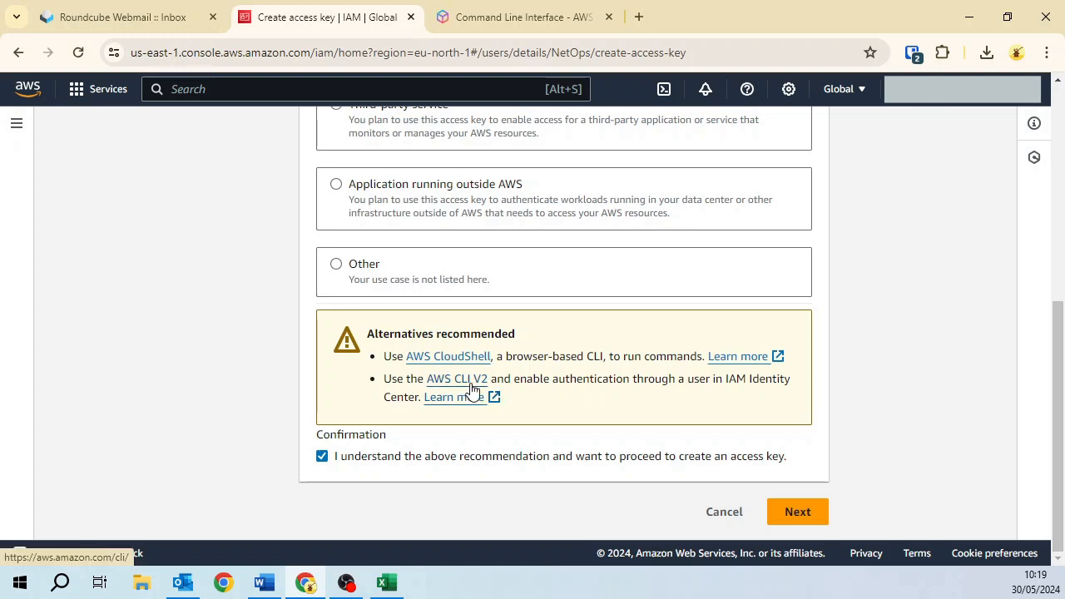
{"action": "left_click", "coordinate": [799, 512]}
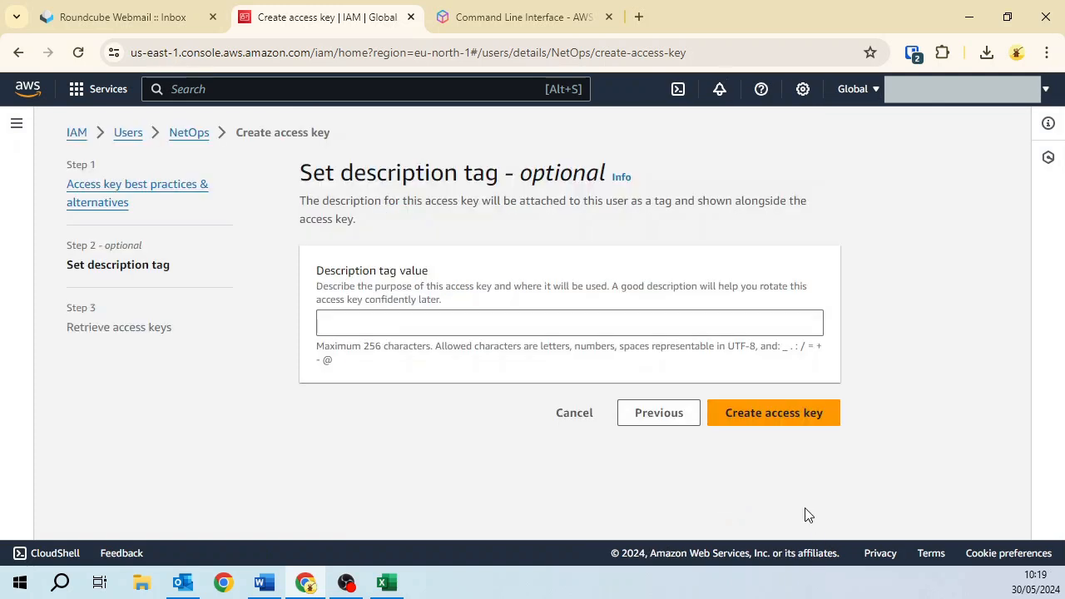
Give the access key the description 'CLI Access Key' and create it.
{"action": "left_click", "coordinate": [395, 326]}
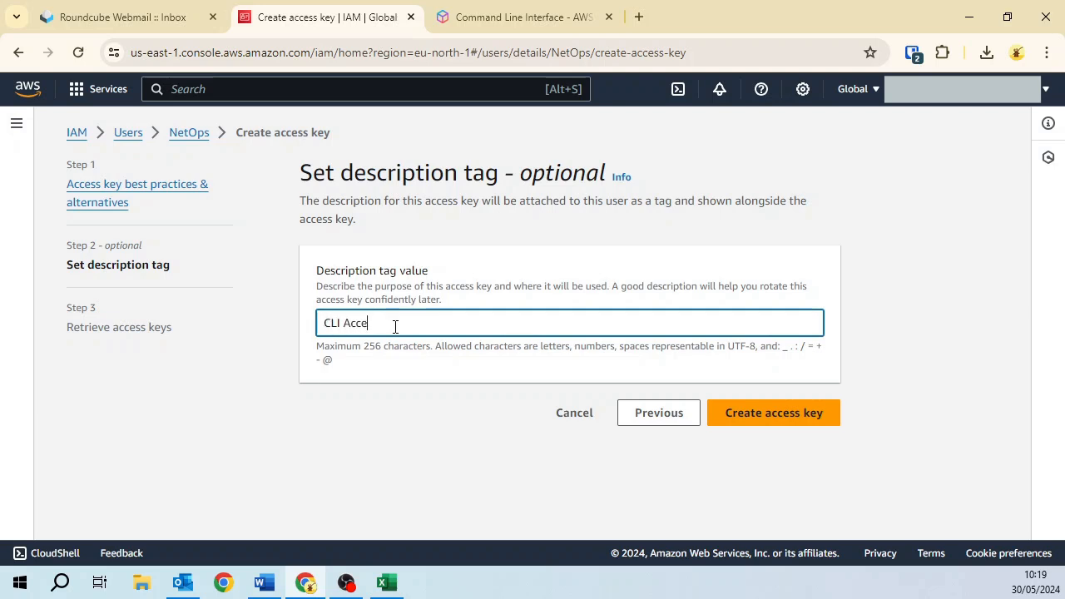
{"action": "type", "text": "CLI Access Key"}
{"action": "left_click", "coordinate": [756, 420]}
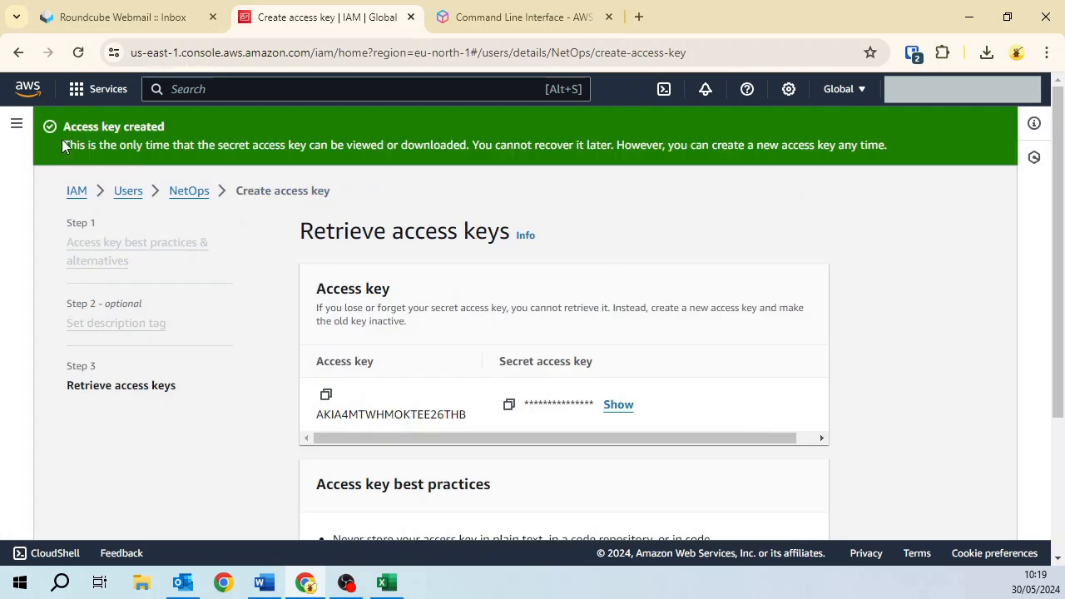
Read the Access key created banner and select the new access key ID for copying.
{"action": "left_click_drag", "start_coordinate": [61, 132], "coordinate": [469, 145]}
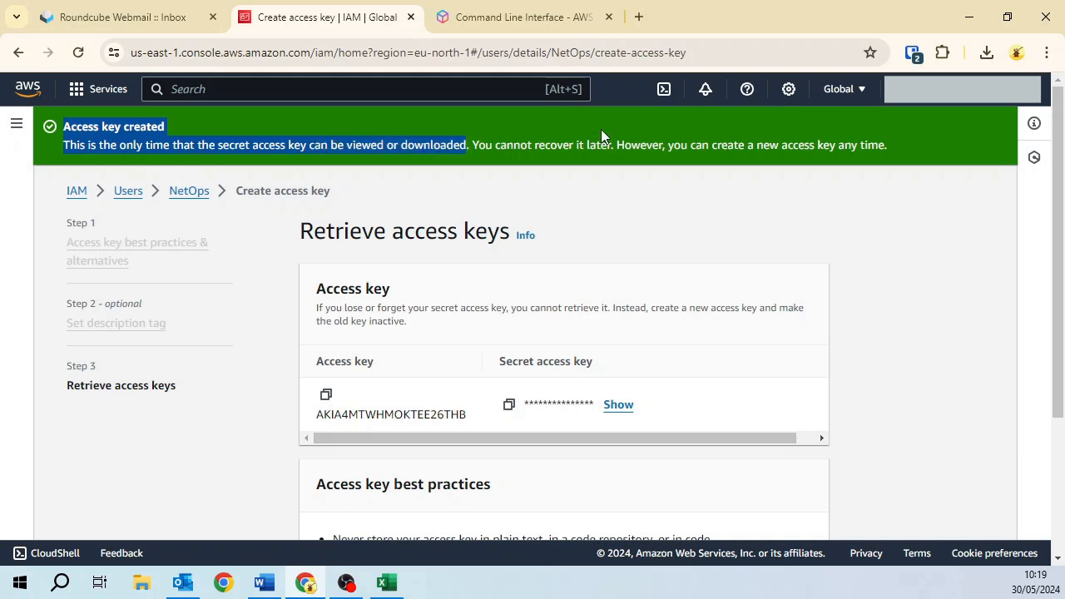
{"action": "left_click_drag", "start_coordinate": [472, 145], "coordinate": [882, 144]}
{"action": "left_click", "coordinate": [901, 147]}
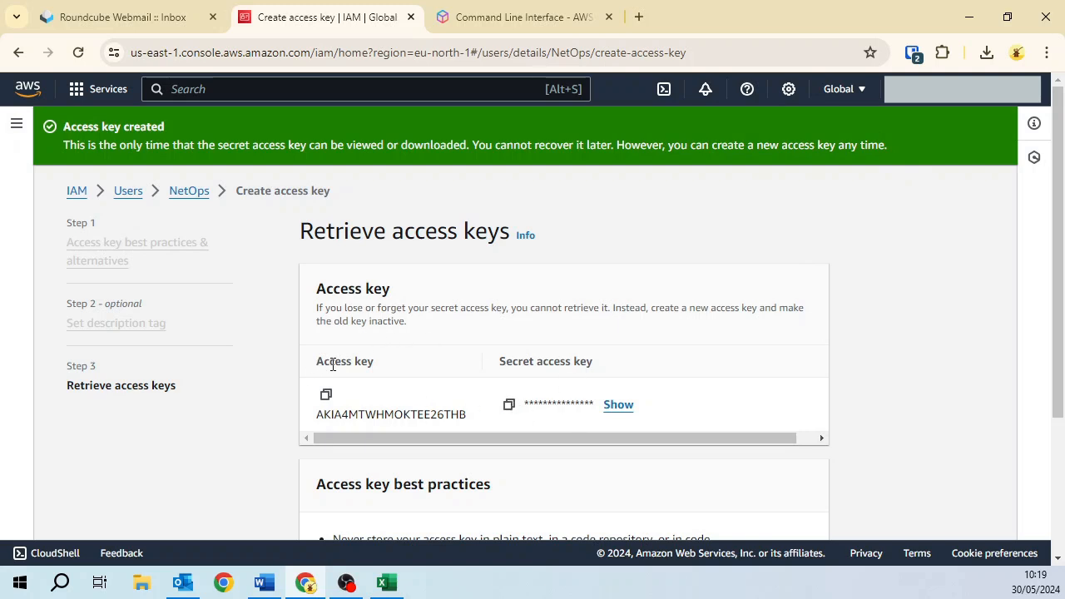
{"action": "double_click", "coordinate": [351, 414]}
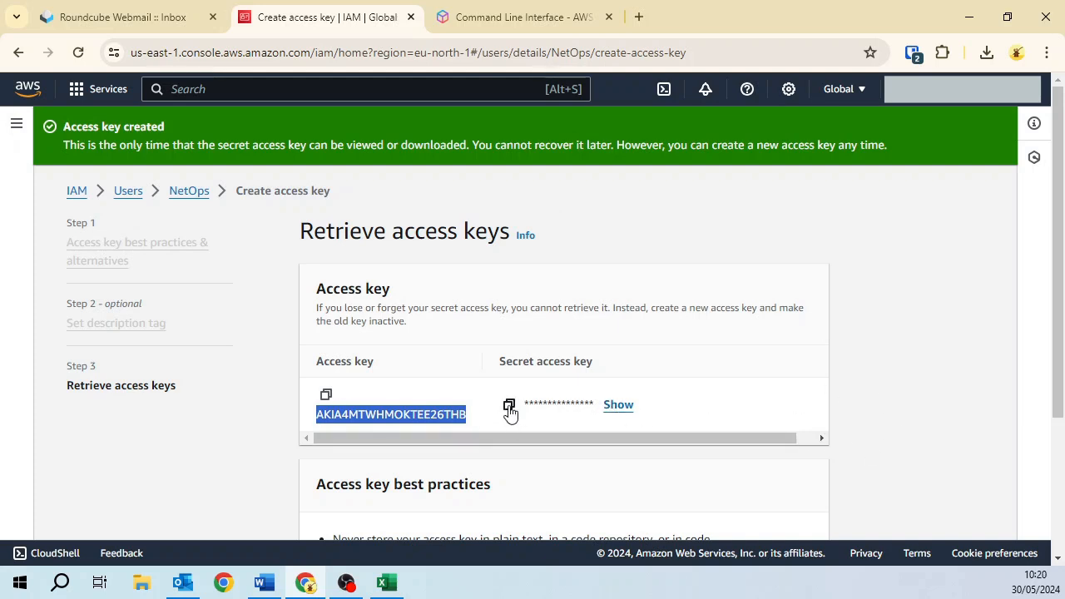
{"action": "scroll", "coordinate": [785, 400], "scroll_direction": "down", "scroll_amount": 3}
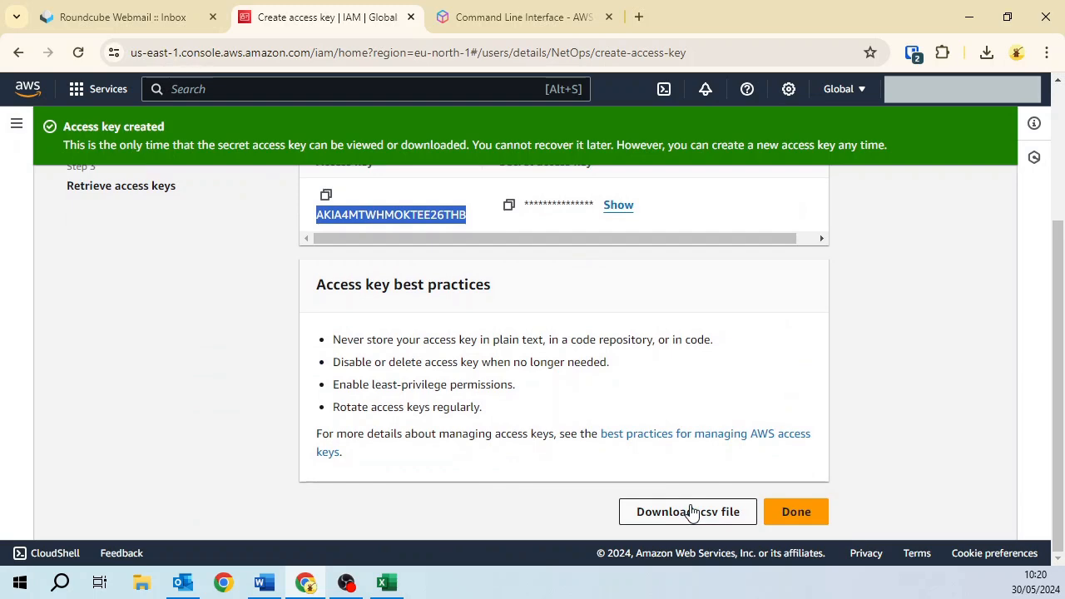
{"action": "scroll", "coordinate": [690, 511], "scroll_direction": "up", "scroll_amount": 3}
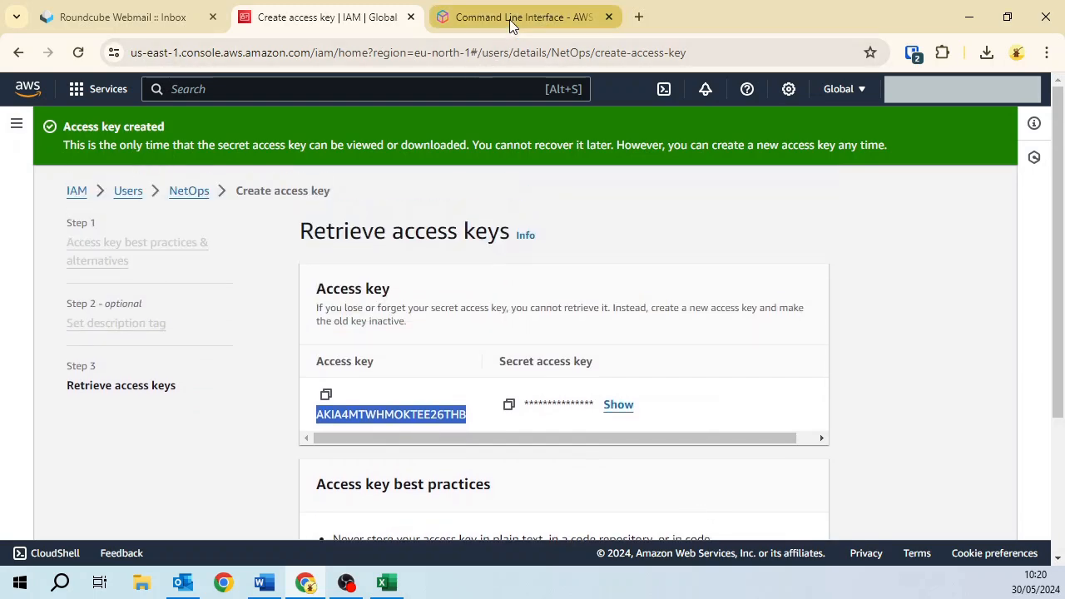
On the AWS CLI page, dismiss the Amazon Q notice and download the 64-bit Windows installer.
{"action": "left_click", "coordinate": [509, 19]}
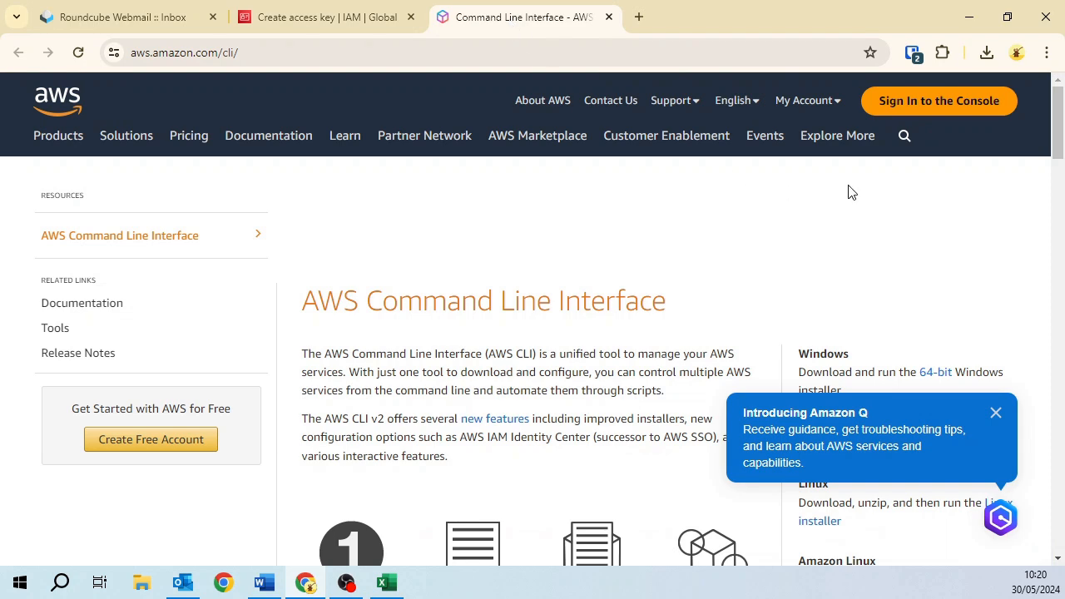
{"action": "scroll", "coordinate": [580, 330], "scroll_direction": "down", "scroll_amount": 3}
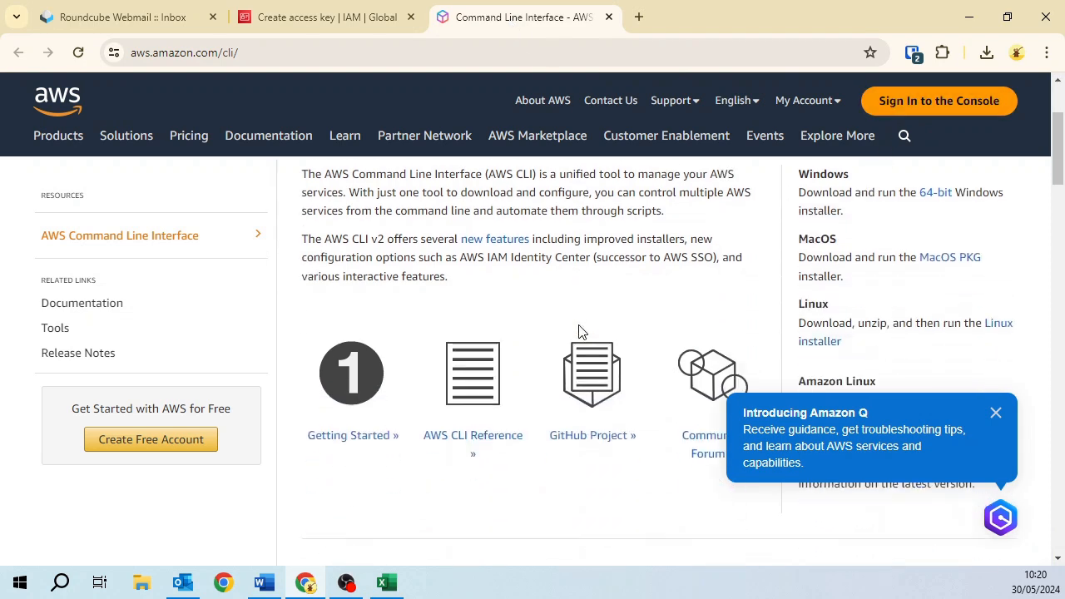
{"action": "scroll", "coordinate": [580, 331], "scroll_direction": "down", "scroll_amount": 2}
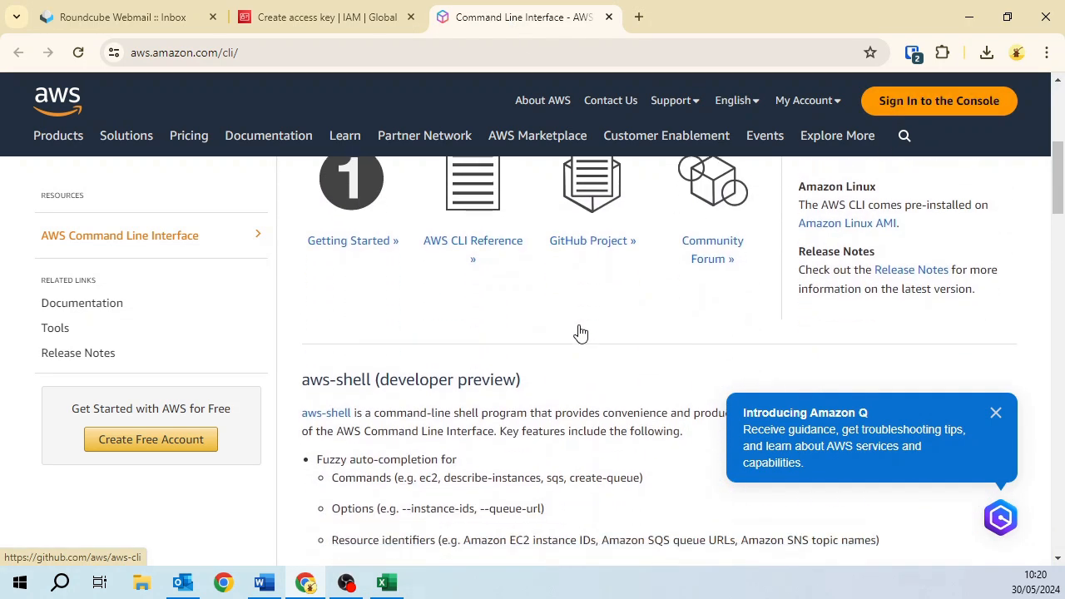
{"action": "scroll", "coordinate": [607, 299], "scroll_direction": "up", "scroll_amount": 2}
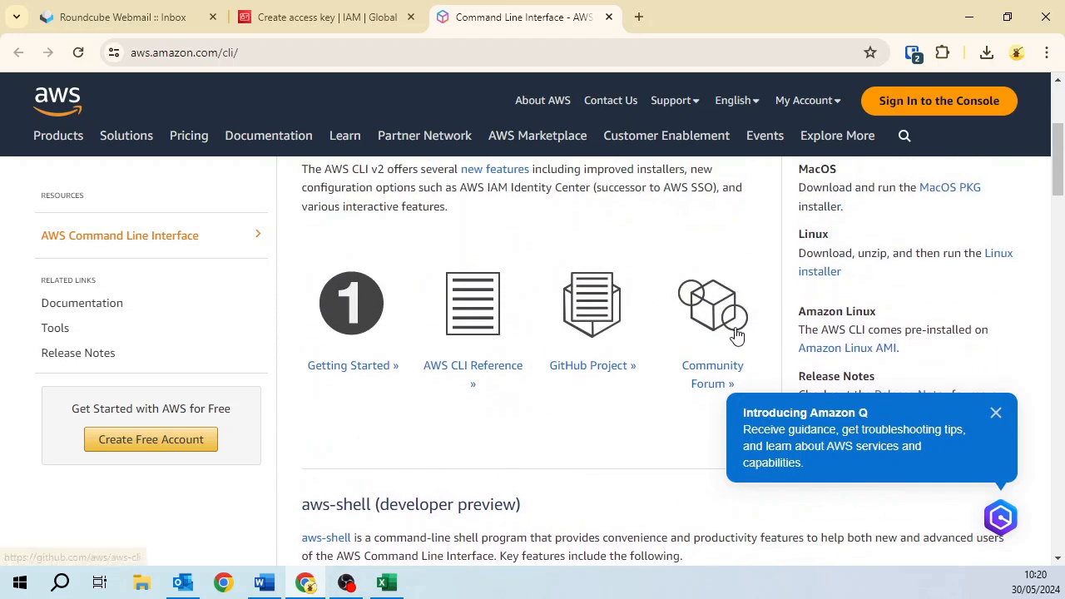
{"action": "left_click", "coordinate": [995, 413]}
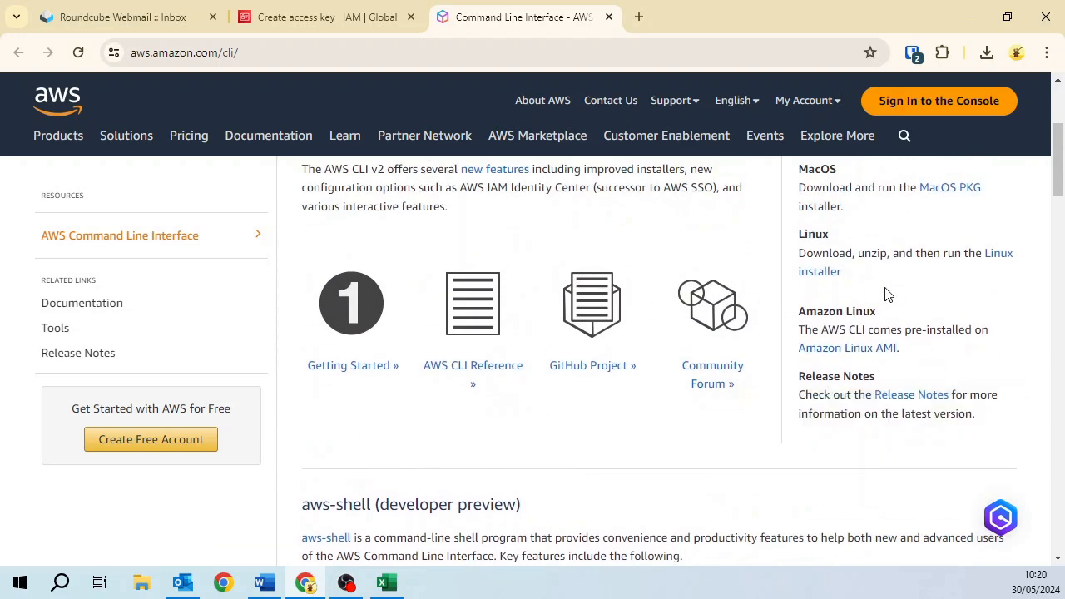
{"action": "scroll", "coordinate": [904, 296], "scroll_direction": "up", "scroll_amount": 1}
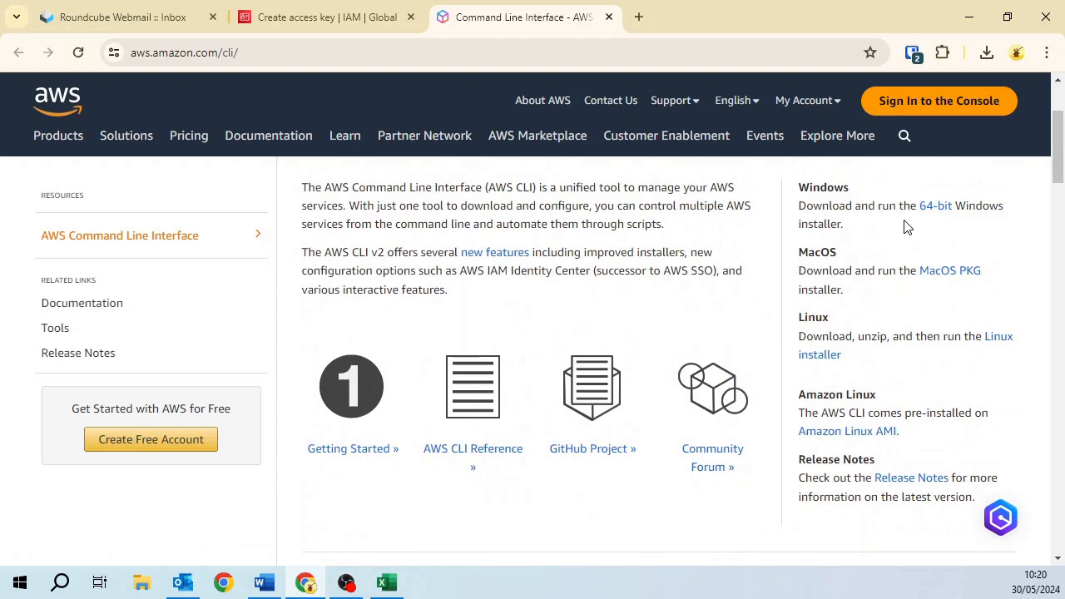
{"action": "left_click", "coordinate": [946, 212]}
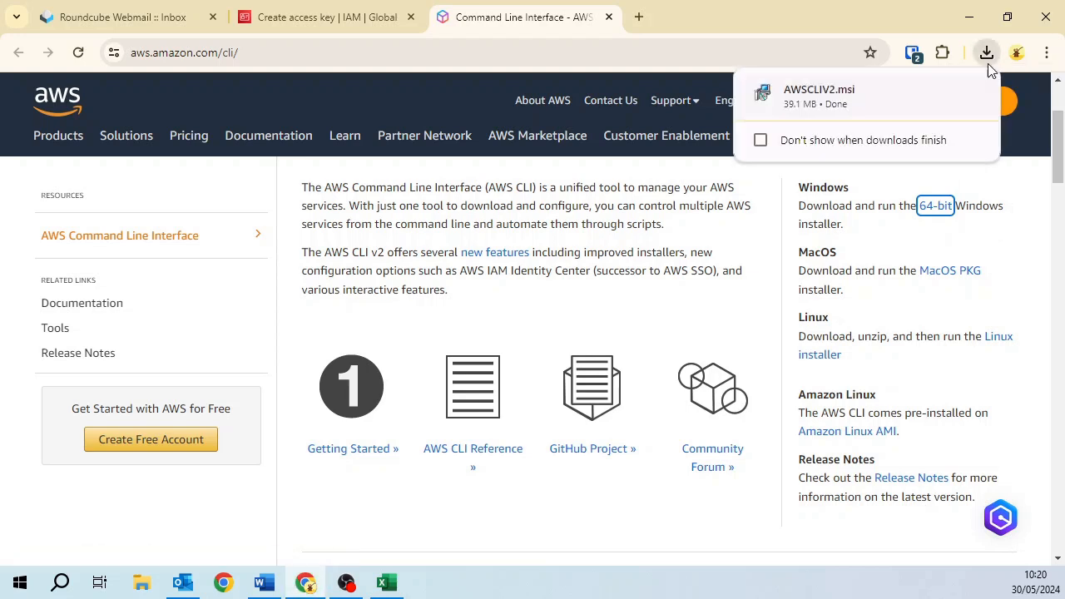
Run AWSCLIV2.msi, accept the licence, install to the default location, and finish.
{"action": "left_click", "coordinate": [818, 97]}
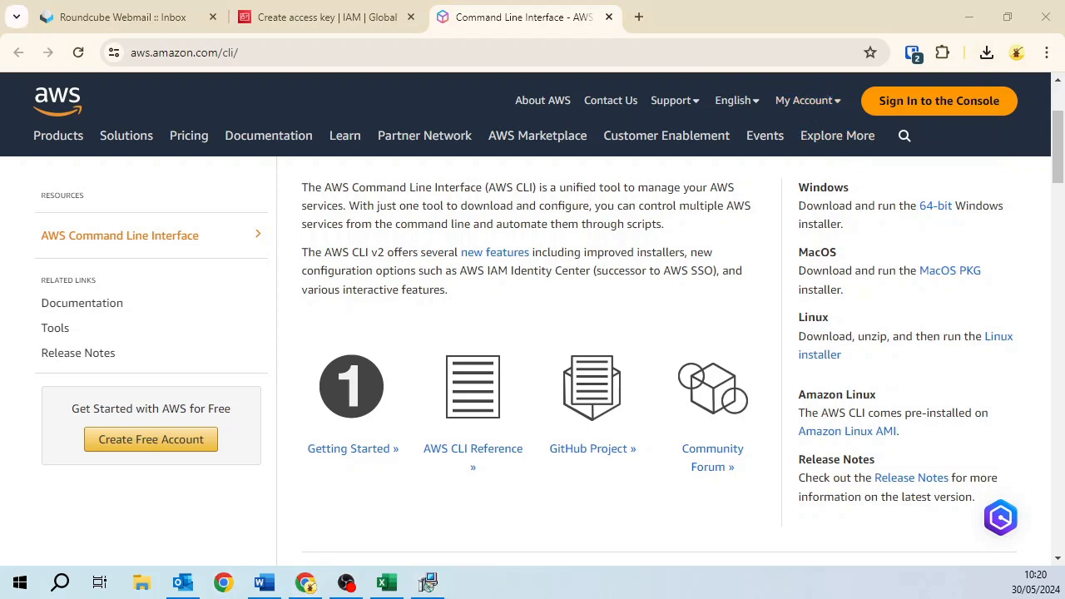
{"action": "left_click_drag", "start_coordinate": [440, 280], "coordinate": [412, 171]}
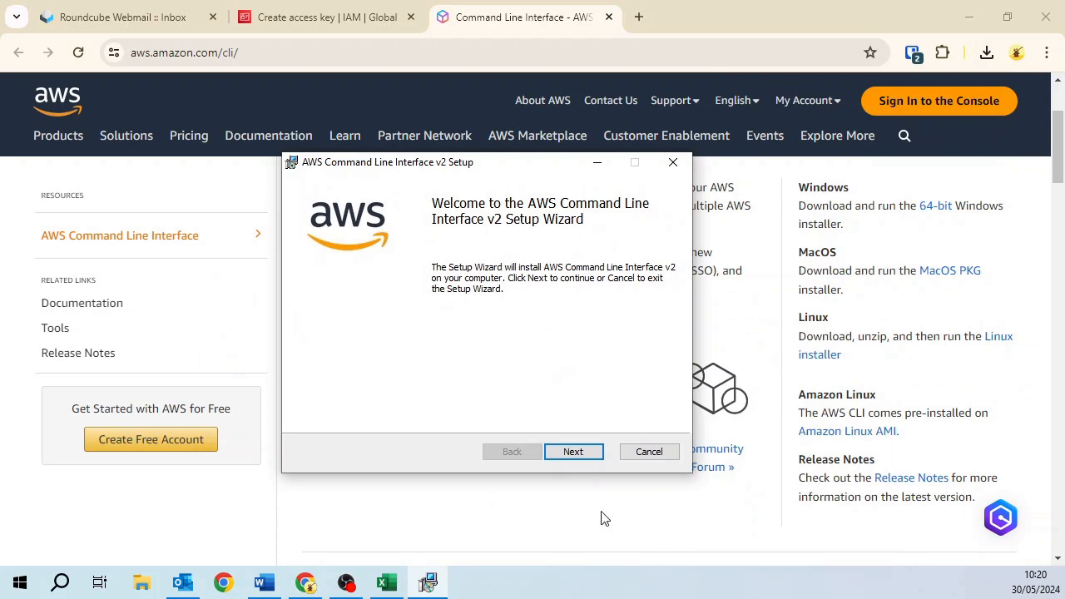
{"action": "left_click", "coordinate": [573, 454]}
{"action": "left_click", "coordinate": [443, 413]}
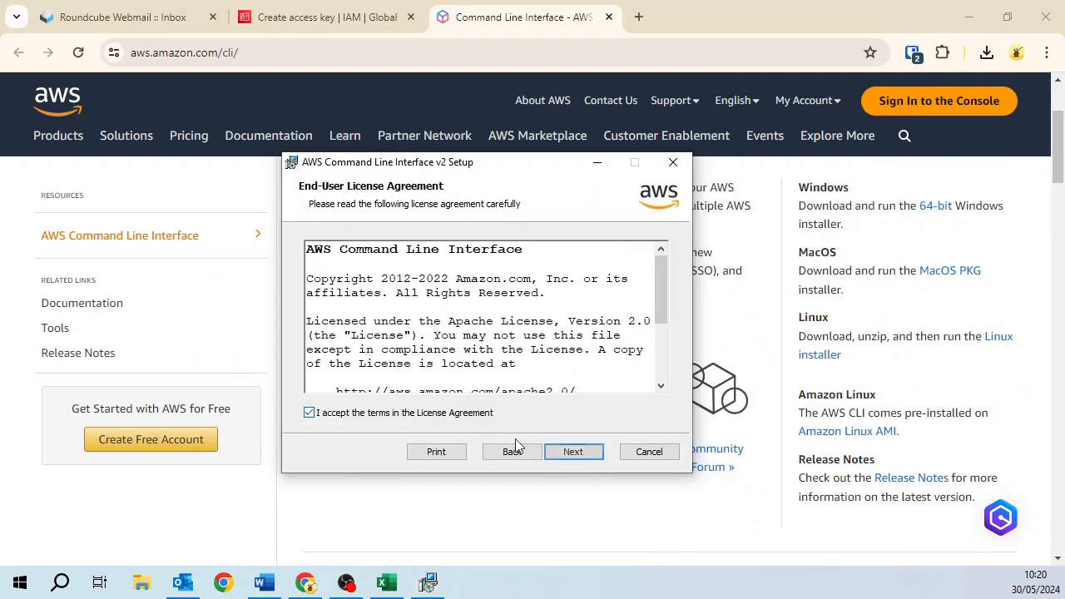
{"action": "left_click", "coordinate": [569, 458]}
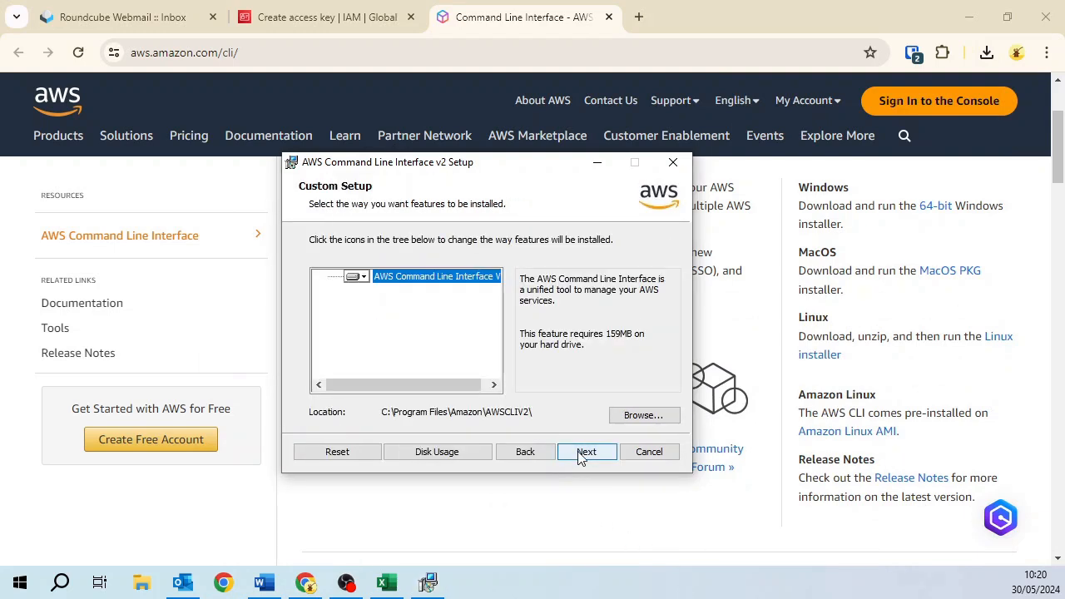
{"action": "left_click", "coordinate": [581, 455]}
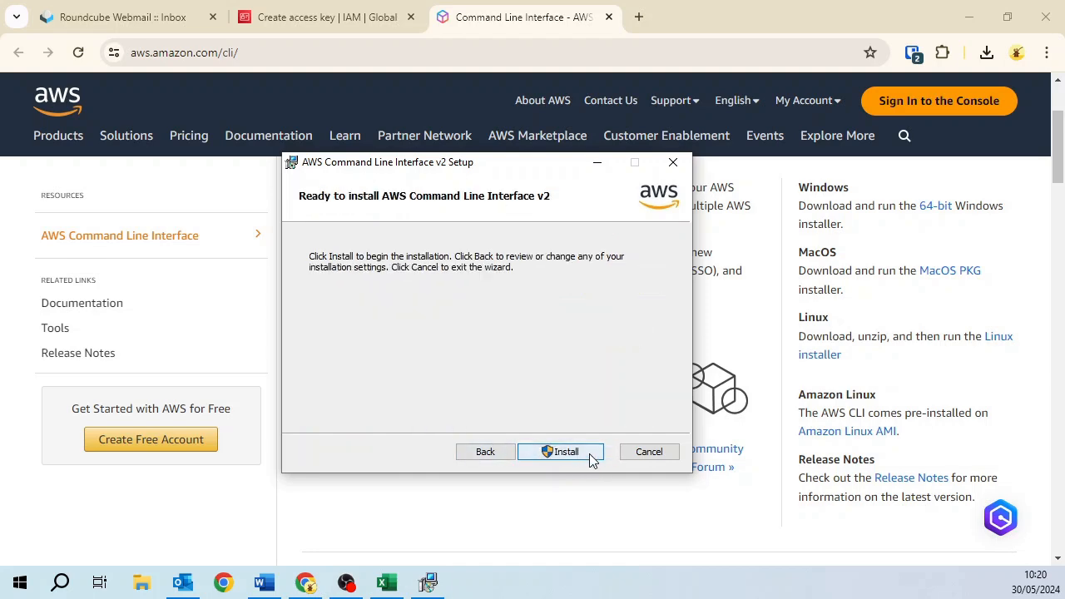
{"action": "left_click", "coordinate": [590, 457]}
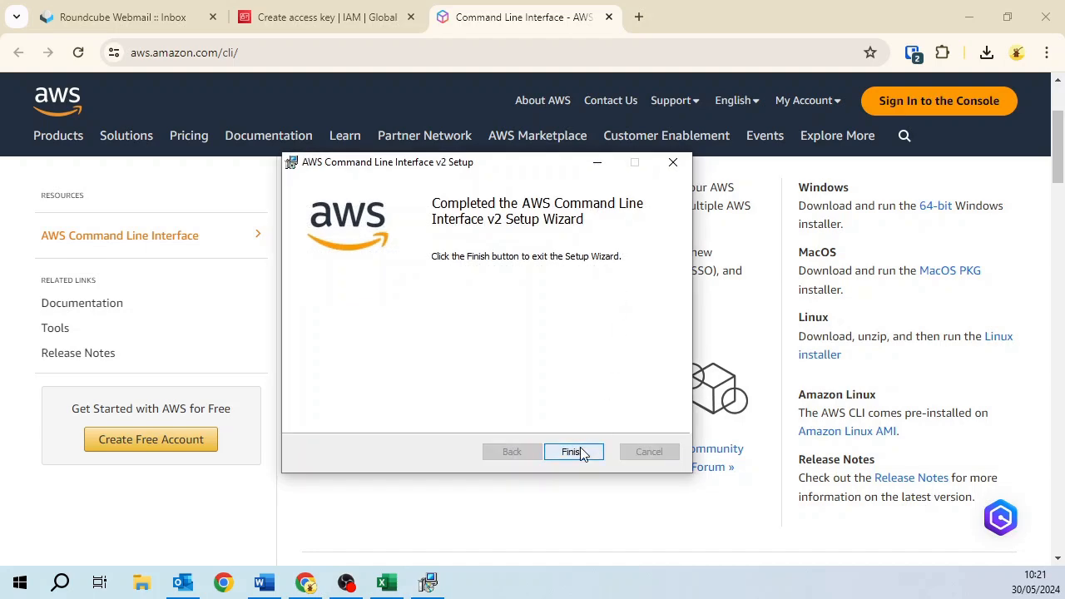
{"action": "left_click", "coordinate": [580, 450]}
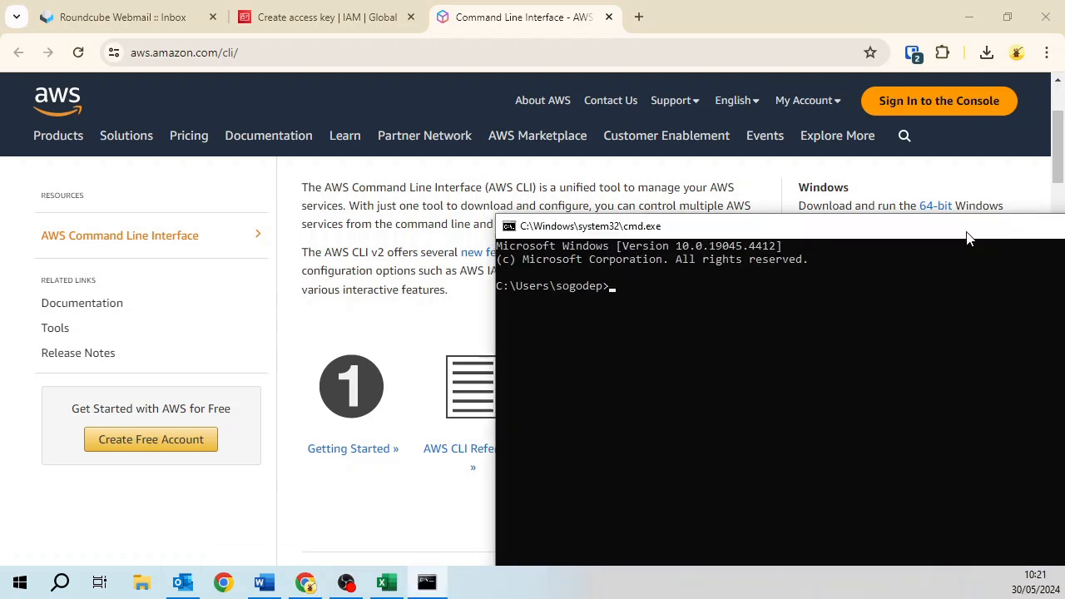
Confirm the aws command runs in Command Prompt, then start aws configure.
{"action": "left_click_drag", "start_coordinate": [965, 266], "coordinate": [582, 147]}
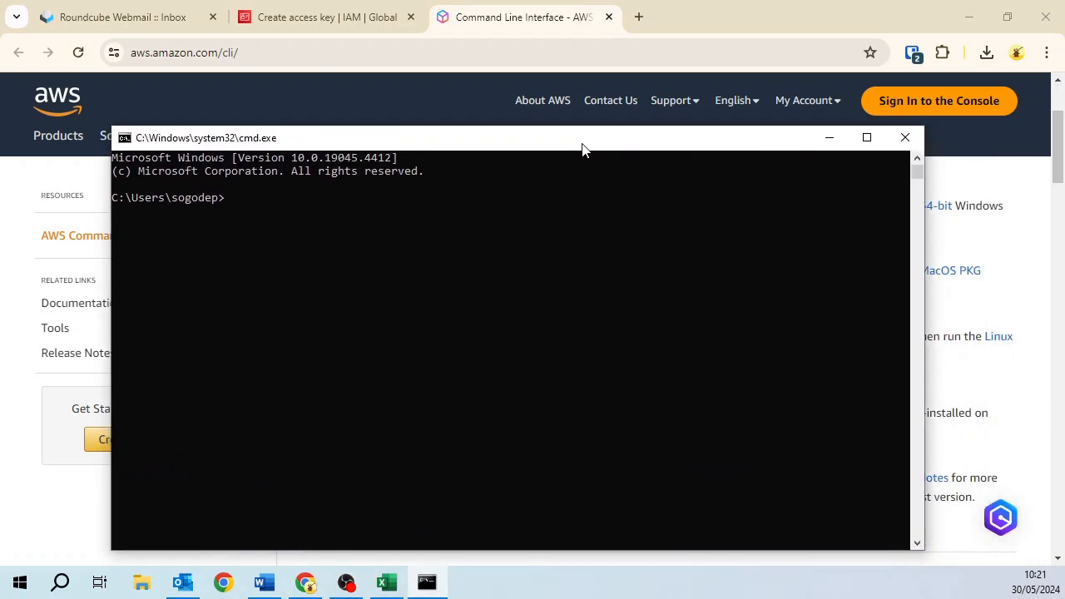
{"action": "type", "text": "aws"}
{"action": "key", "text": "Return"}
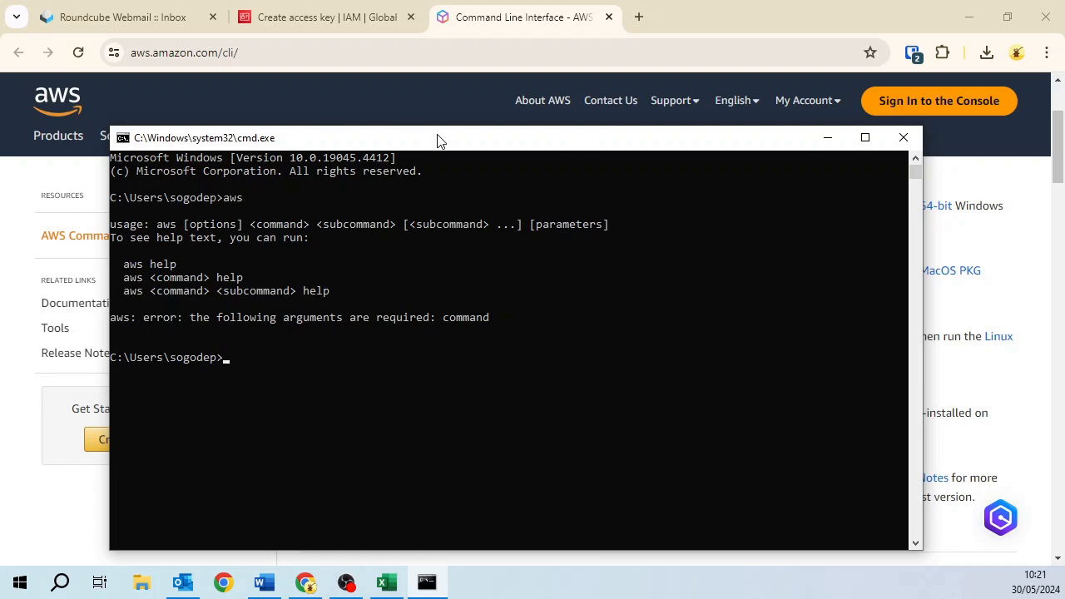
{"action": "type", "text": "aws configure"}
{"action": "key", "text": "Return"}
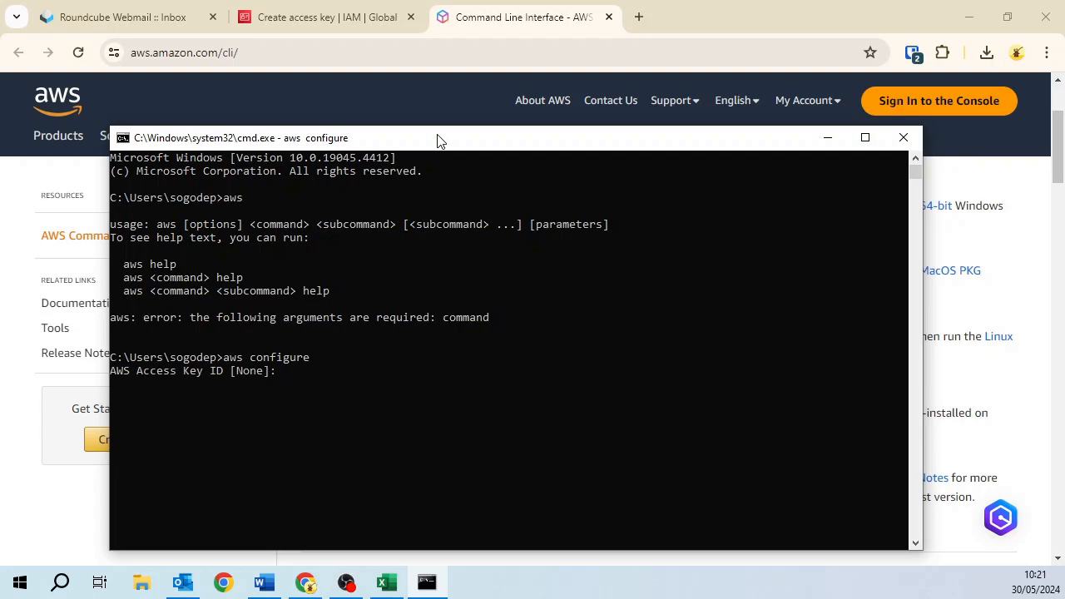
Enter the NetOps Access Key ID copied from the AWS Console.
{"action": "left_click", "coordinate": [326, 19]}
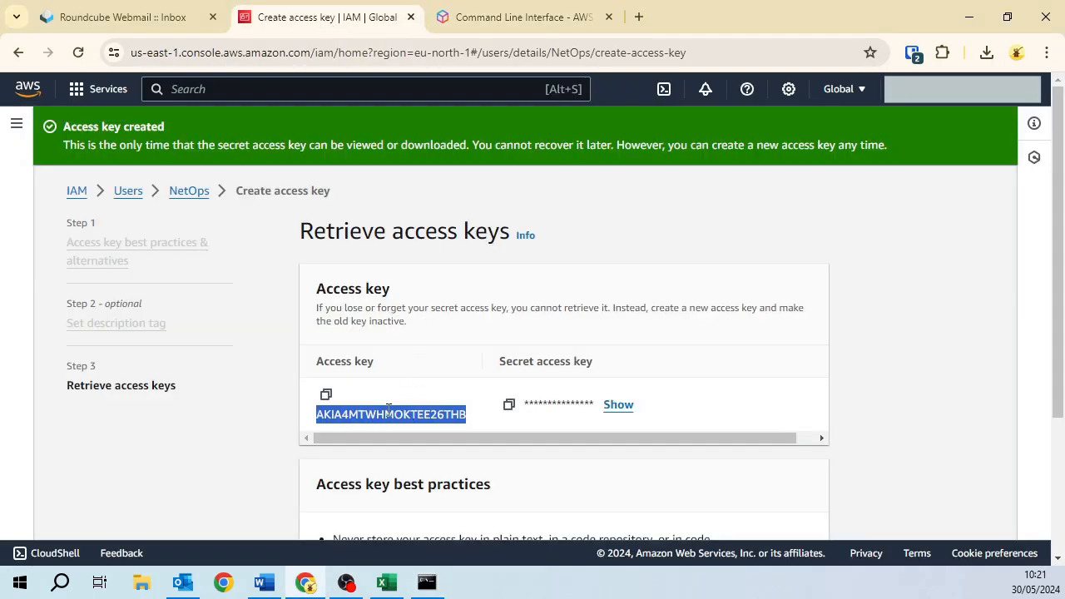
{"action": "left_click", "coordinate": [326, 396]}
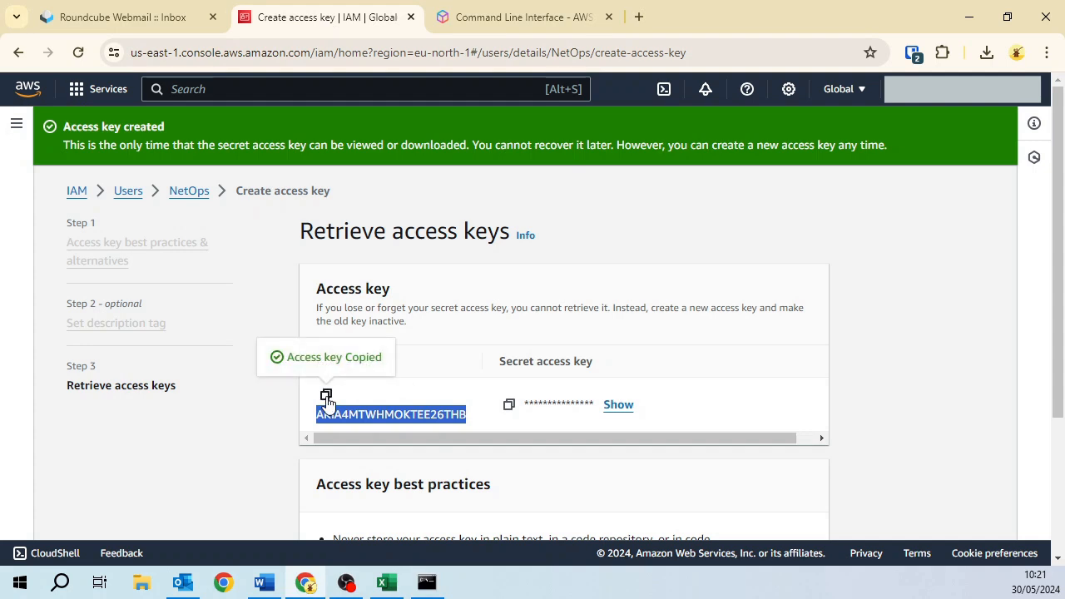
{"action": "key", "text": "alt+Tab"}
{"action": "key", "text": "ctrl+v"}
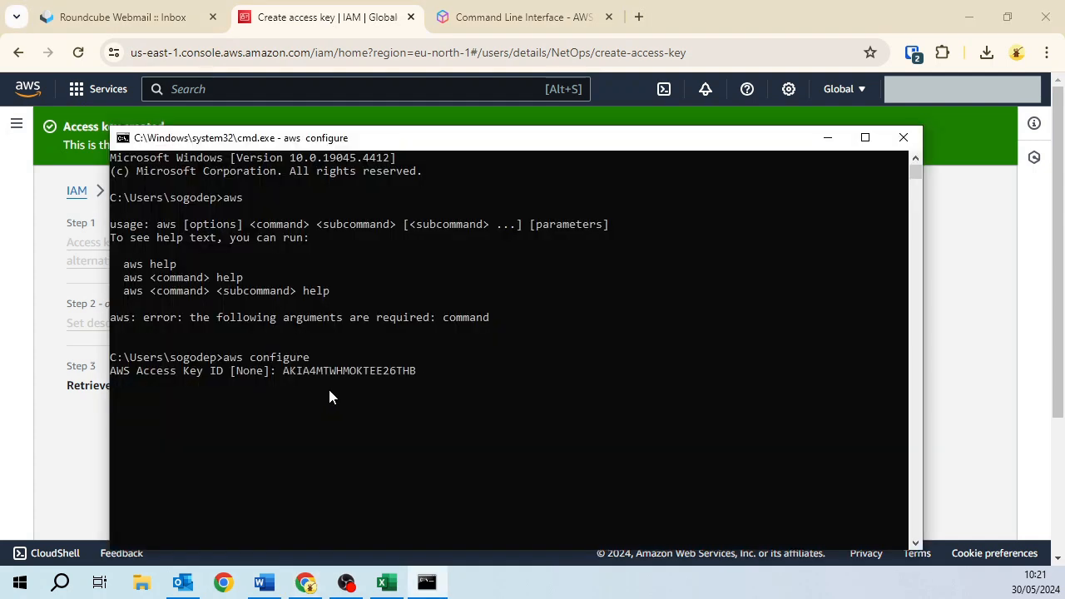
{"action": "key", "text": "Return"}
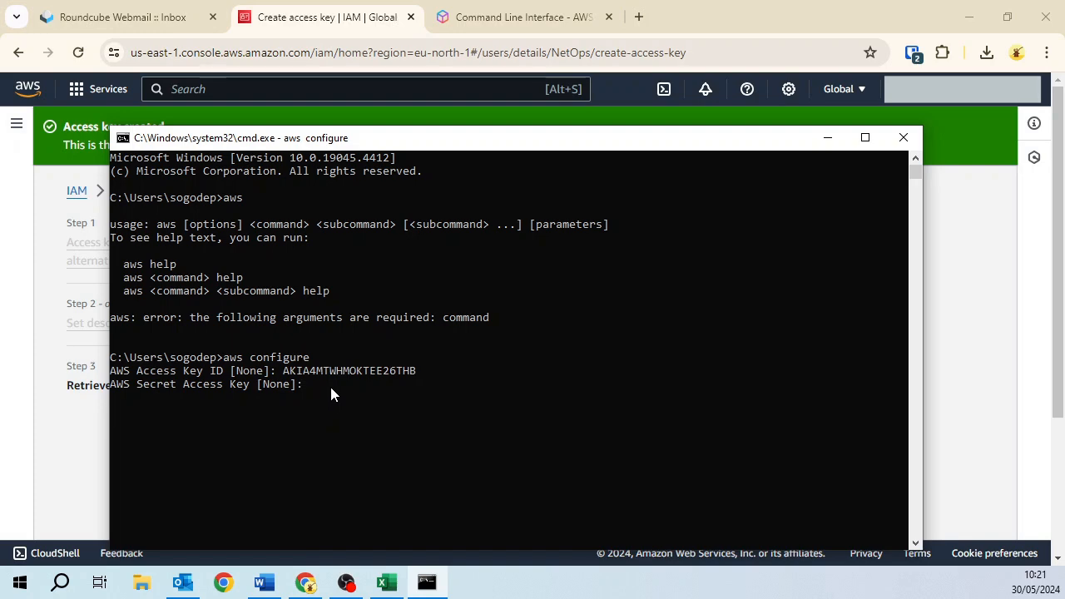
Enter the copied Secret Access Key and type us-east-2 as the default region.
{"action": "key", "text": "alt+Tab"}
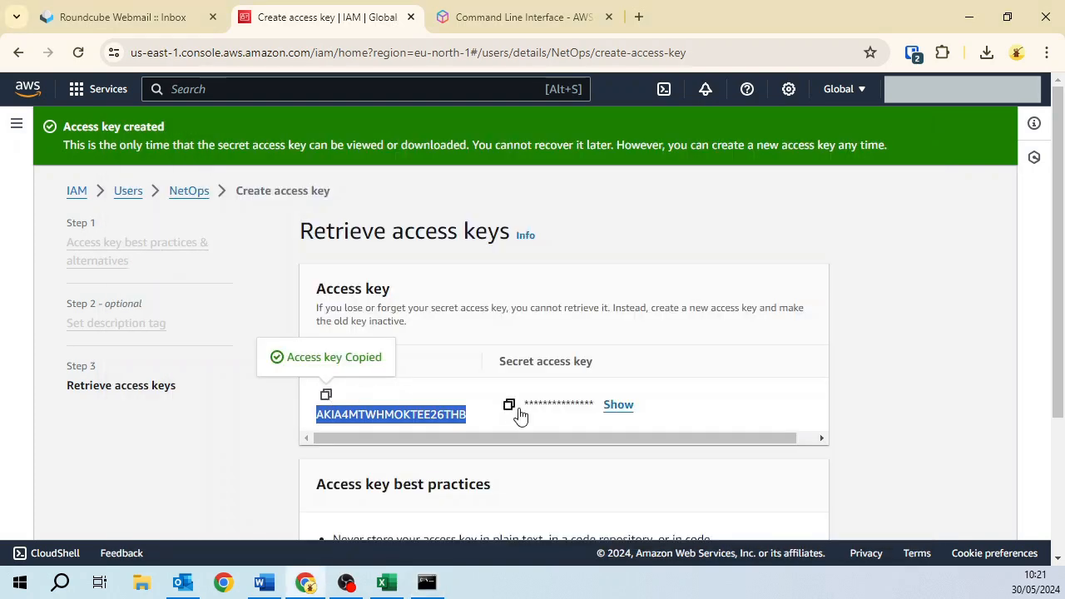
{"action": "left_click", "coordinate": [509, 406]}
{"action": "key", "text": "alt+Tab"}
{"action": "key", "text": "ctrl+v"}
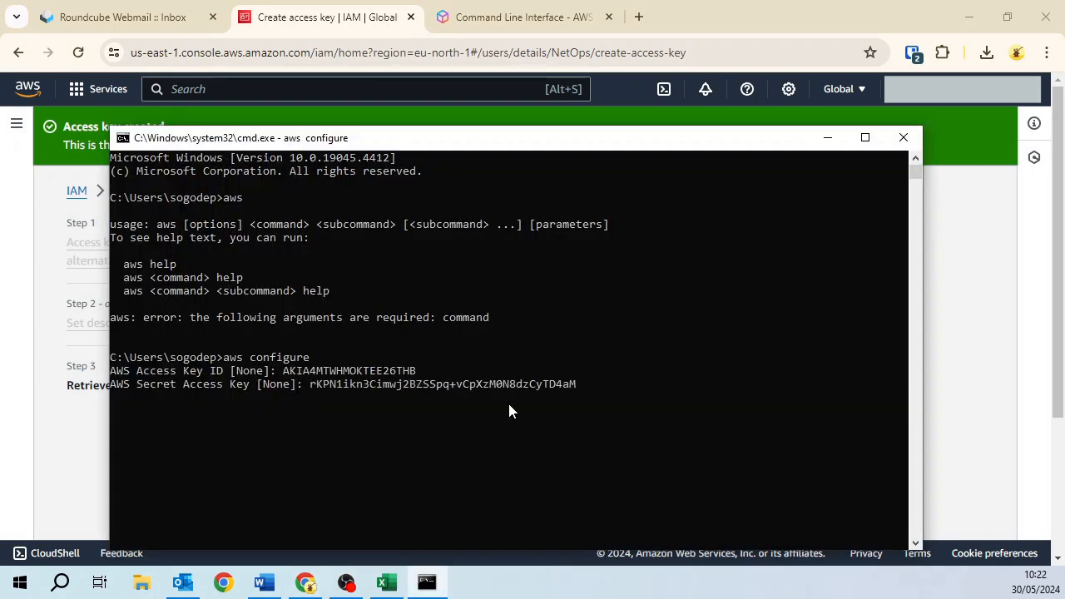
{"action": "key", "text": "Return"}
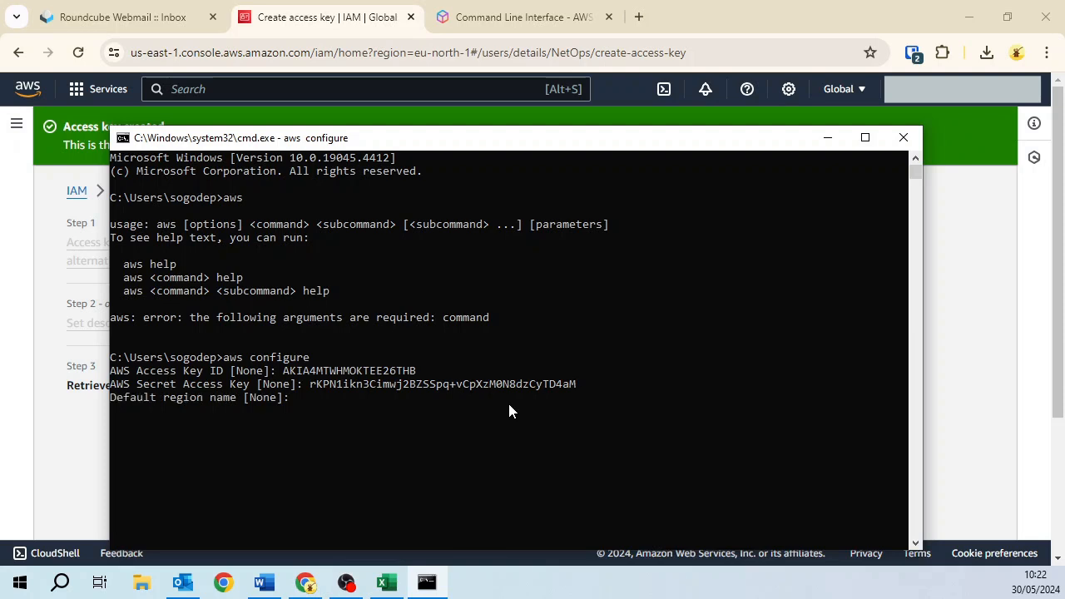
{"action": "type", "text": "us-east-2"}
{"action": "left_click", "coordinate": [855, 93]}
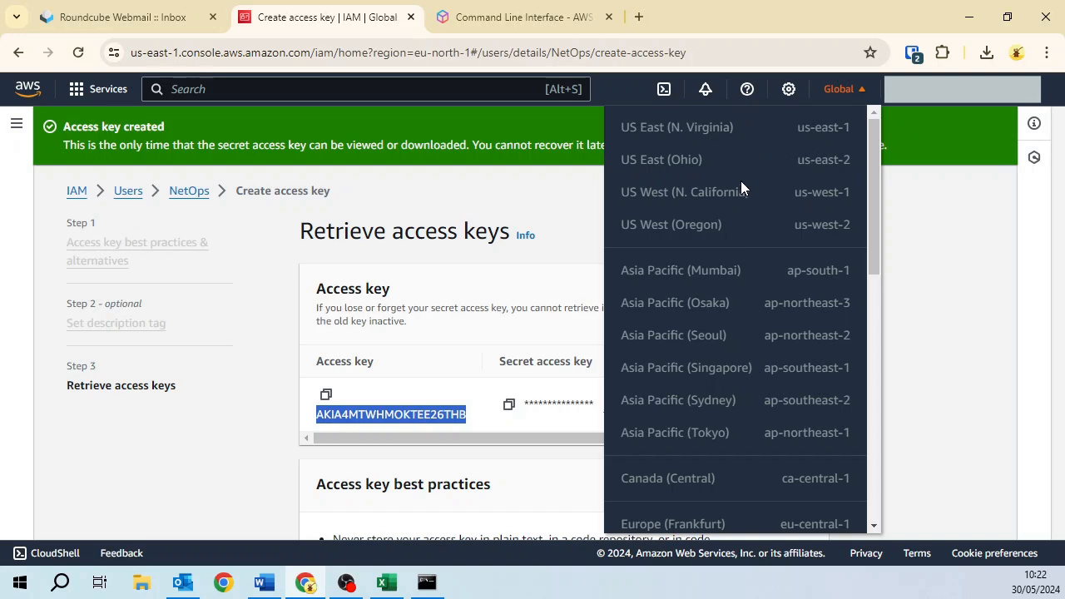
{"action": "scroll", "coordinate": [788, 330], "scroll_direction": "down", "scroll_amount": 5}
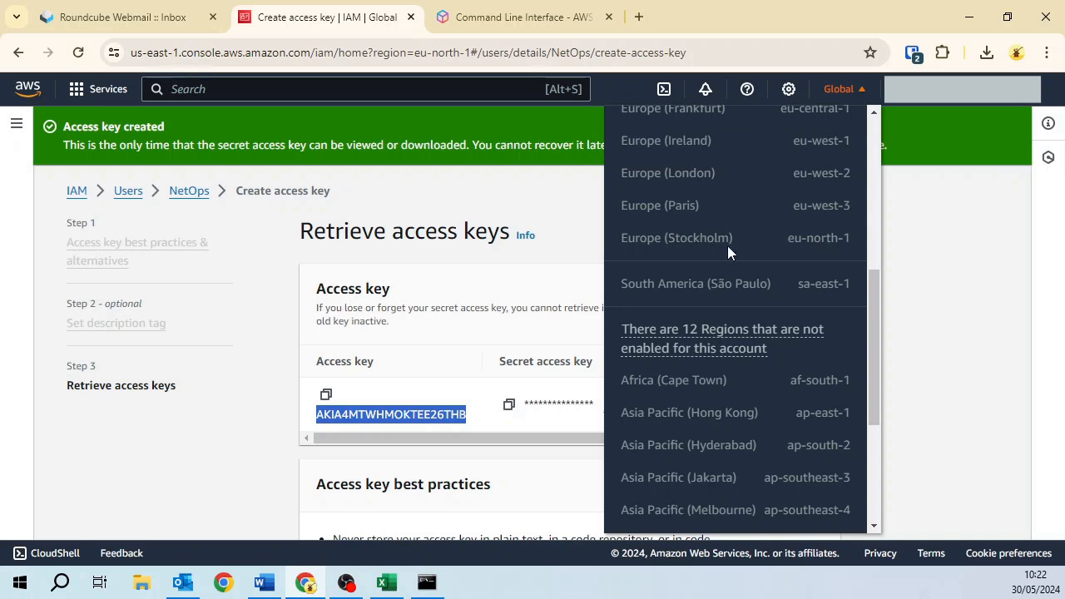
{"action": "scroll", "coordinate": [728, 248], "scroll_direction": "up", "scroll_amount": 5}
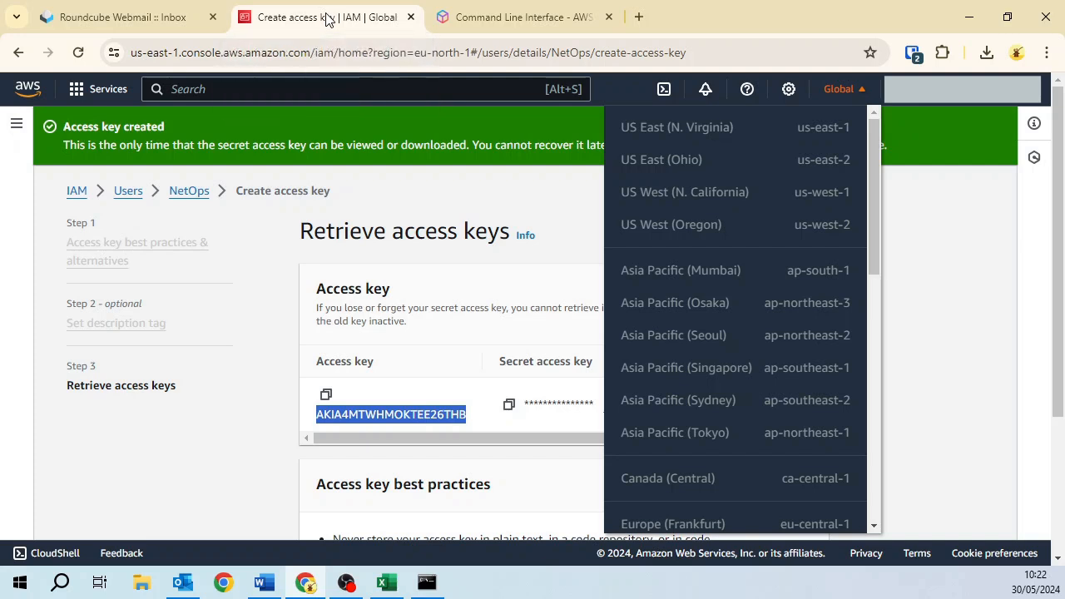
{"action": "left_click", "coordinate": [431, 585]}
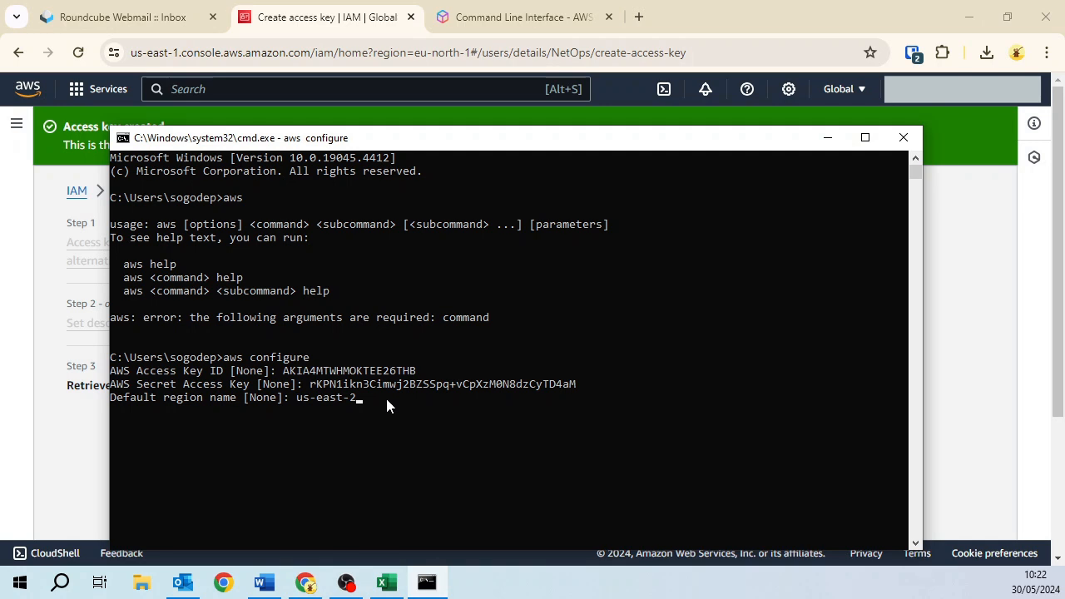
Accept us-east-2 as the default region and set json as the output format.
{"action": "key", "text": "Return"}
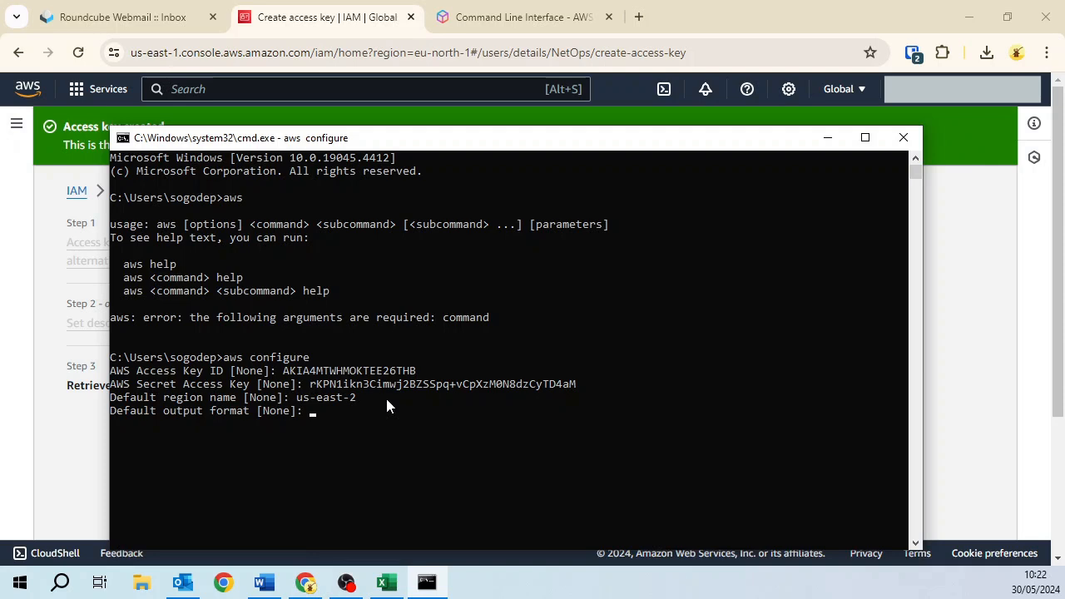
{"action": "type", "text": "json"}
{"action": "key", "text": "Return"}
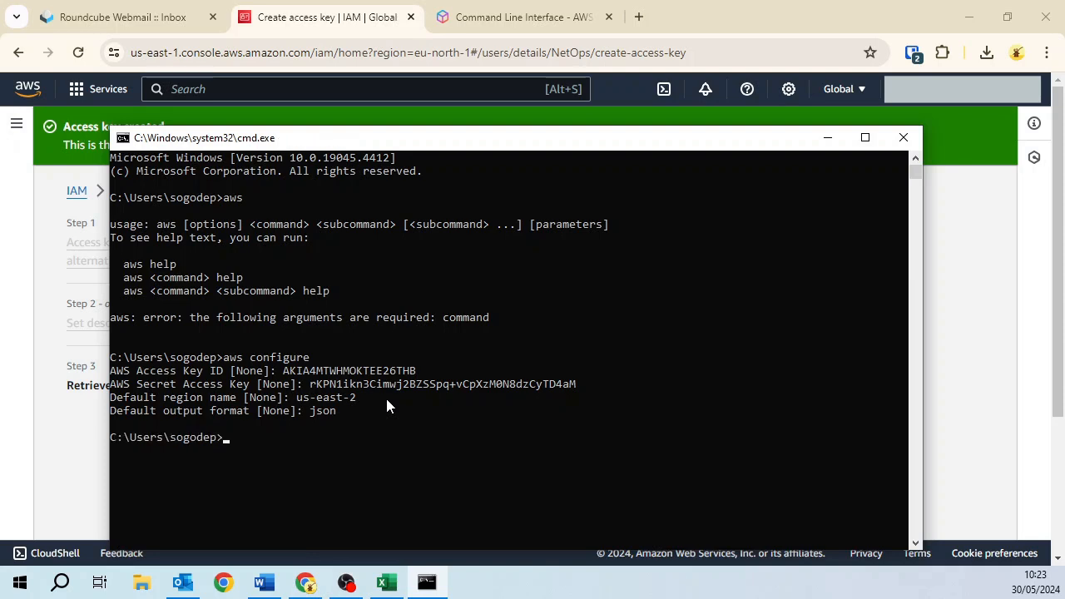
Run aws ec2 describe-regions and page through the returned region list.
{"action": "type", "text": "aws ec2 describe-regions"}
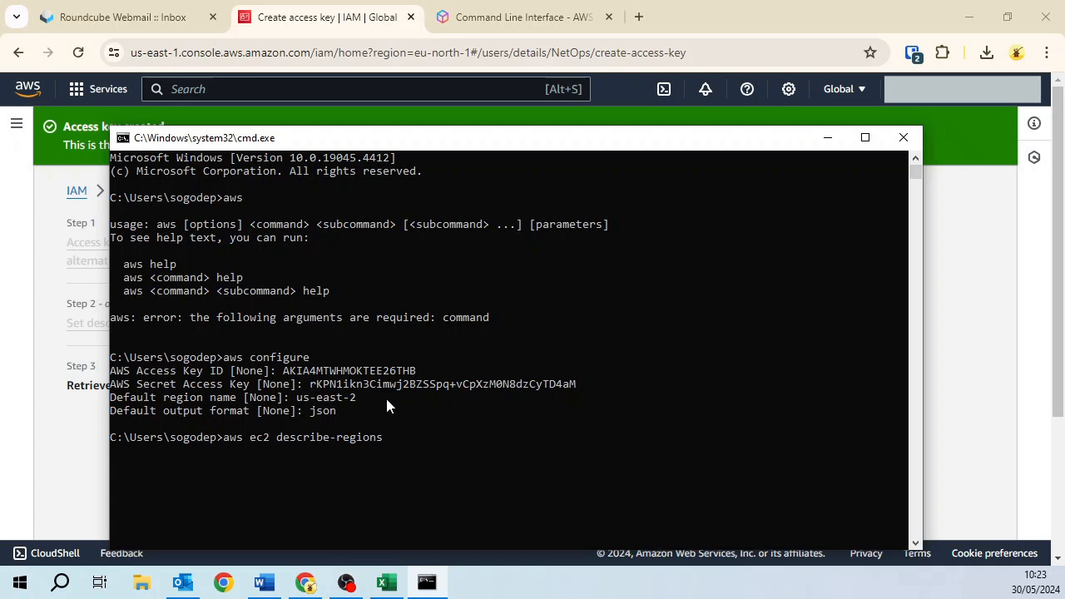
{"action": "key", "text": "Return"}
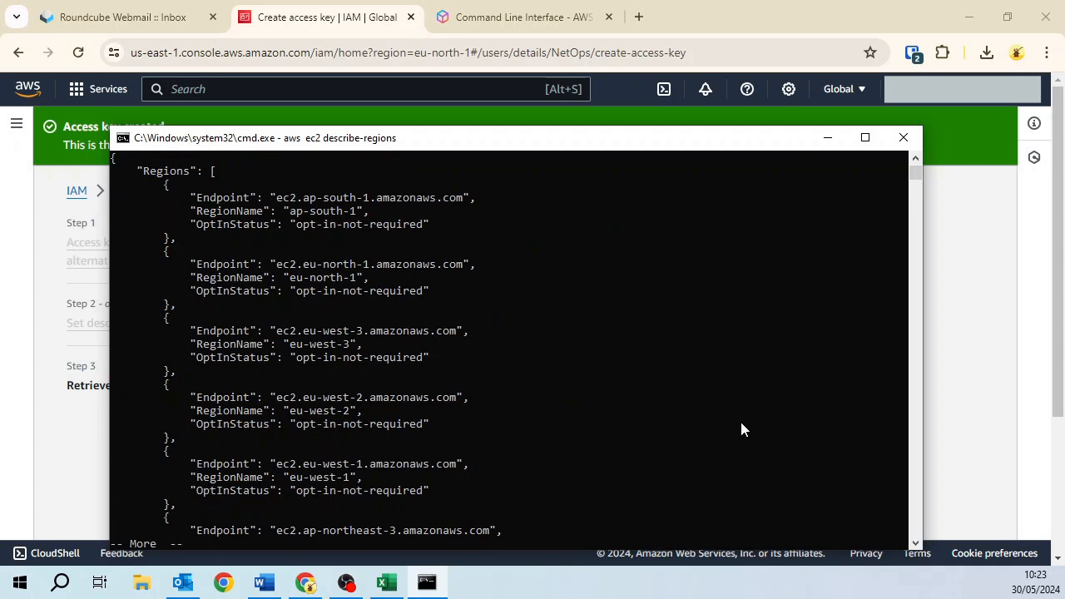
{"action": "key", "text": "space"}
{"action": "key", "text": "space"}
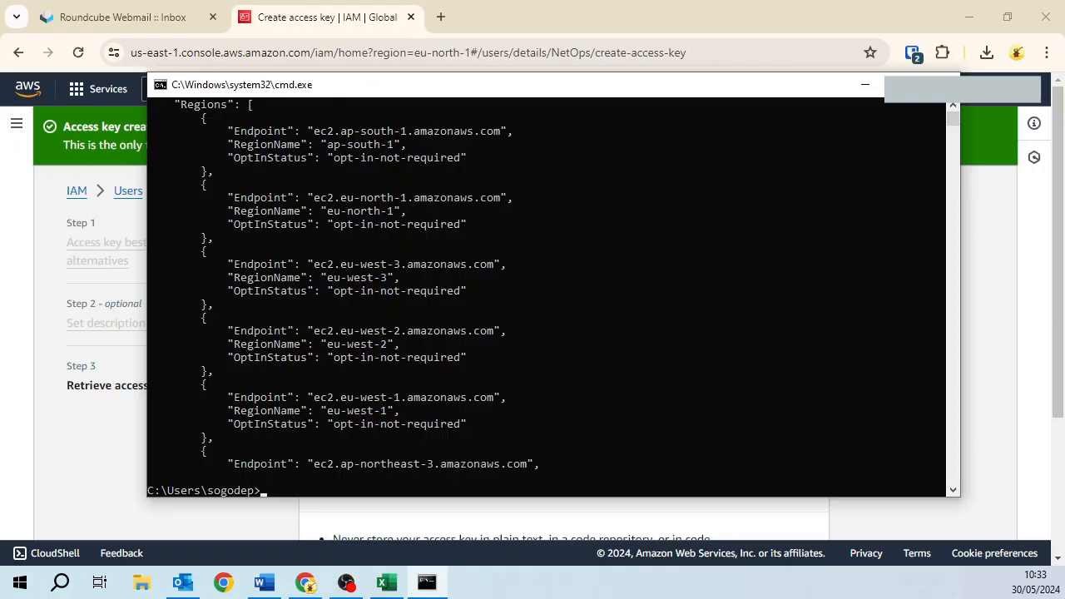
Close the NetOps access key wizard with Done, confirming to continue without downloading the secret key.
{"action": "left_click", "coordinate": [1001, 281]}
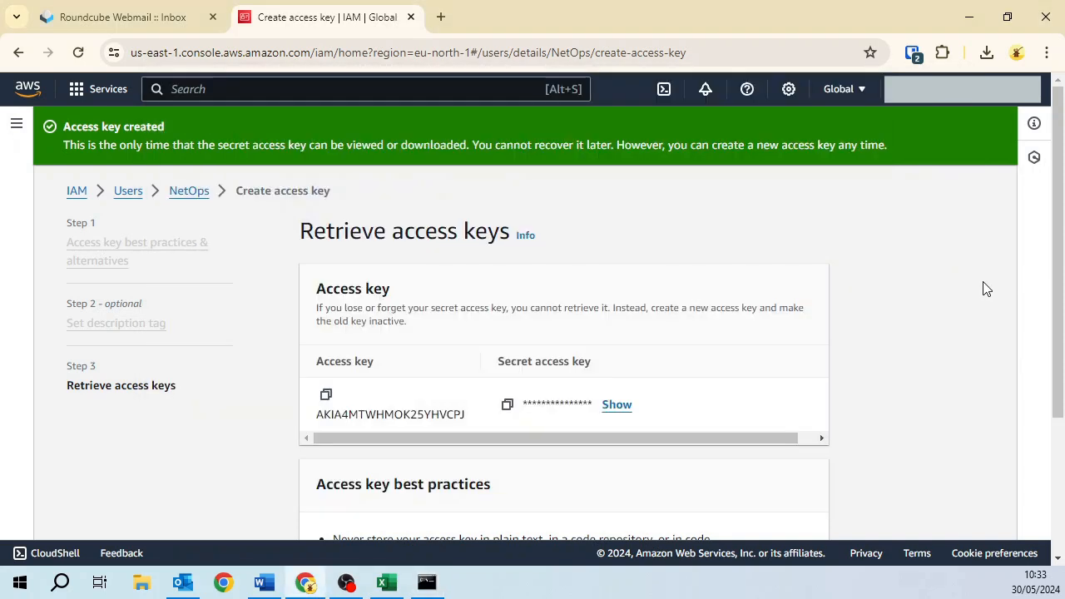
{"action": "scroll", "coordinate": [984, 281], "scroll_direction": "down", "scroll_amount": 3}
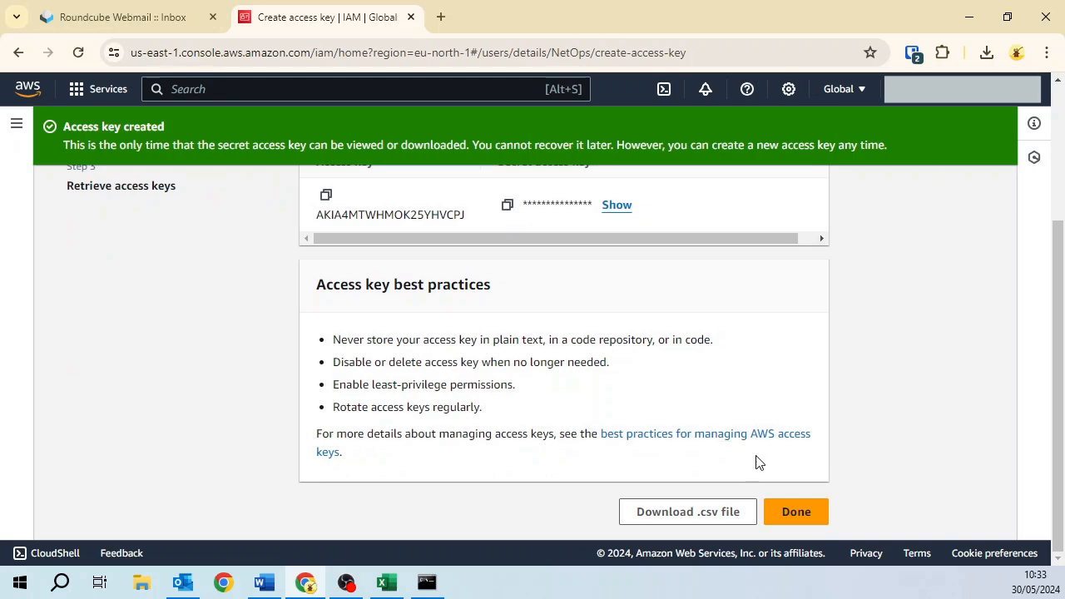
{"action": "left_click", "coordinate": [817, 515]}
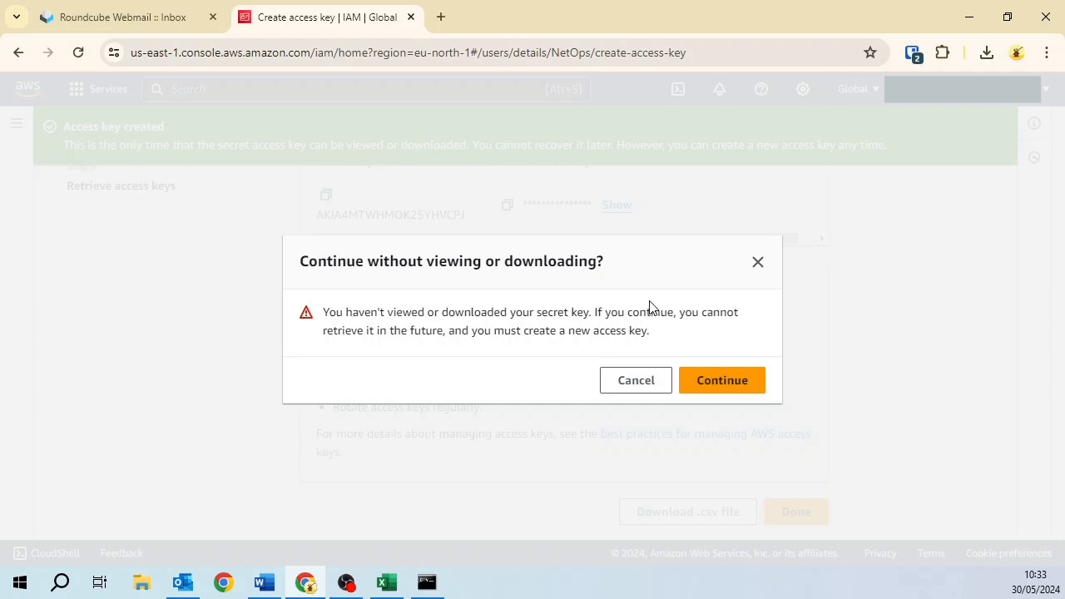
{"action": "left_click", "coordinate": [722, 382]}
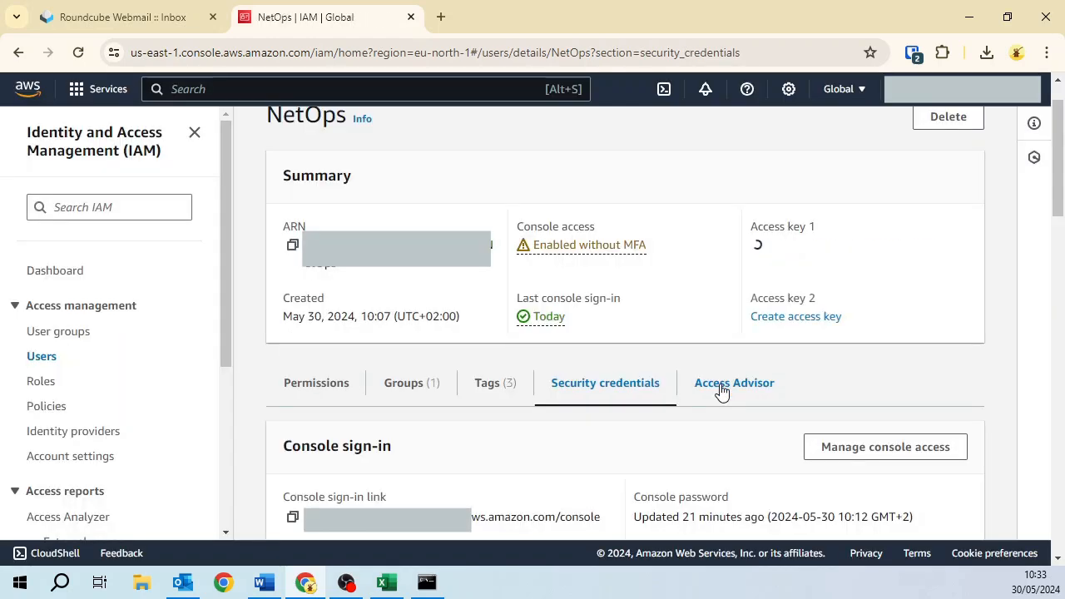